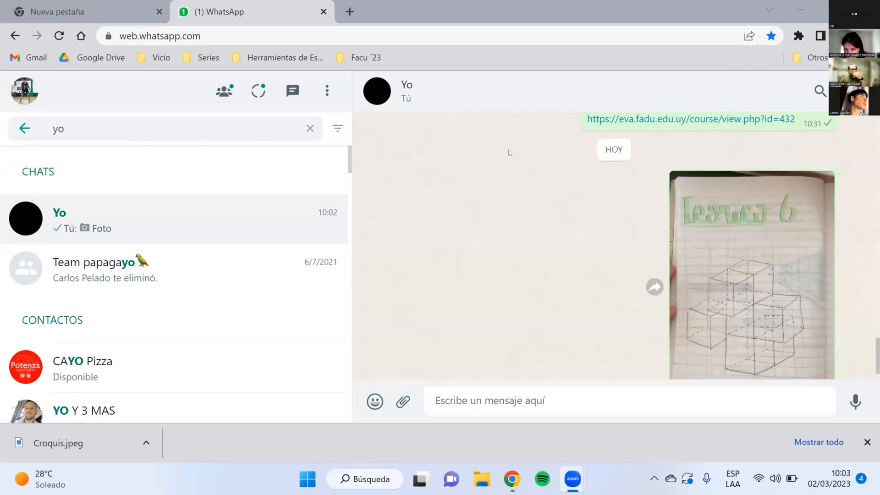
Step: Minimize the browser and open the Croquis image from the a.Importanes folder inside the 2023 folder
{"action": "left_click", "coordinate": [512, 479]}
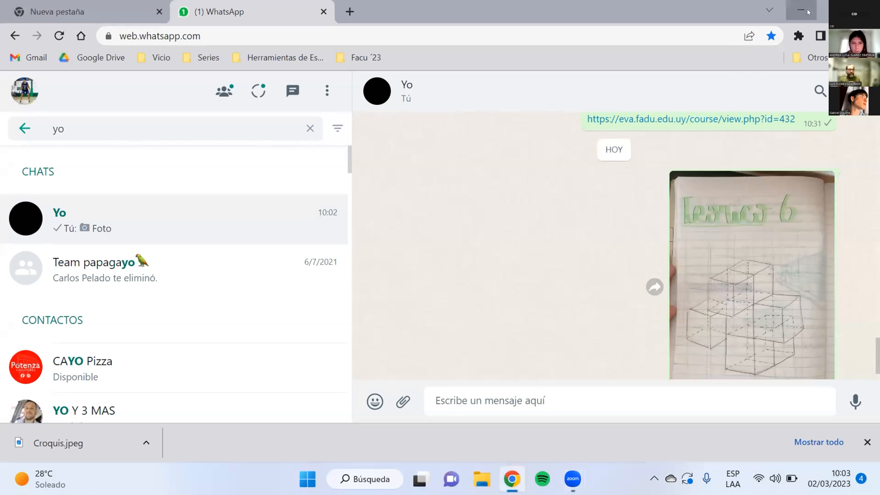
{"action": "left_click", "coordinate": [808, 12]}
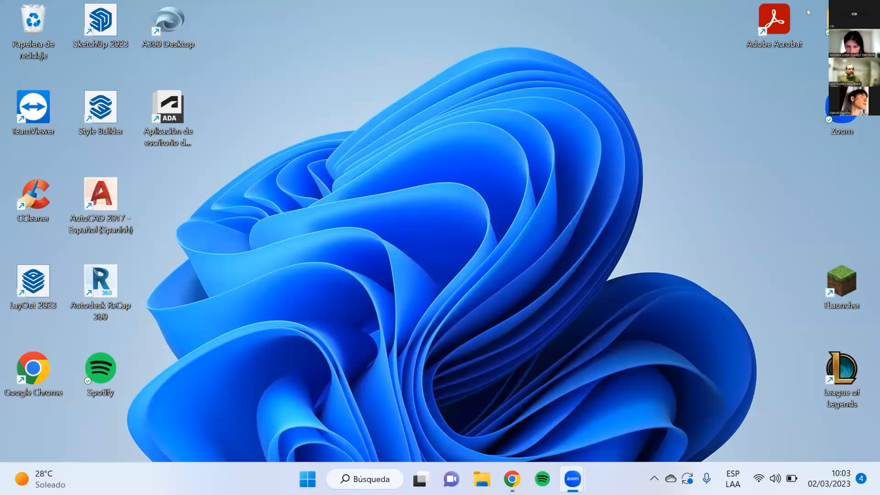
{"action": "double_click", "coordinate": [841, 23]}
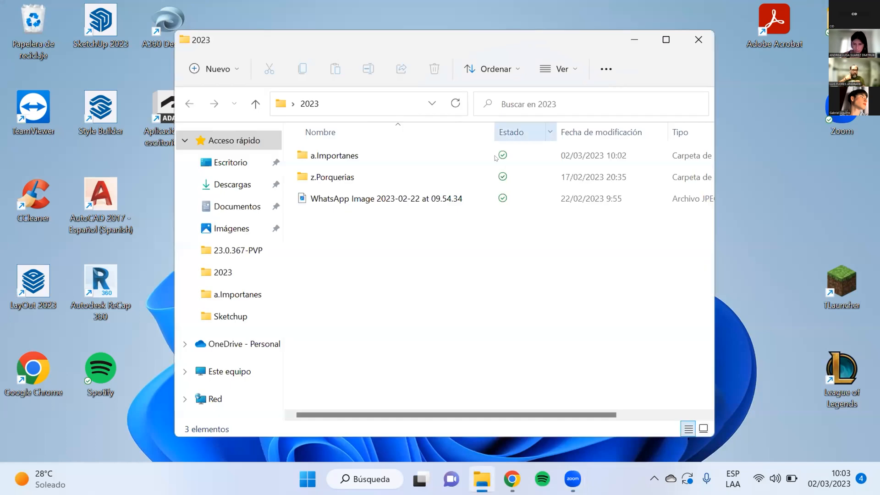
{"action": "double_click", "coordinate": [414, 156]}
{"action": "left_click", "coordinate": [405, 173]}
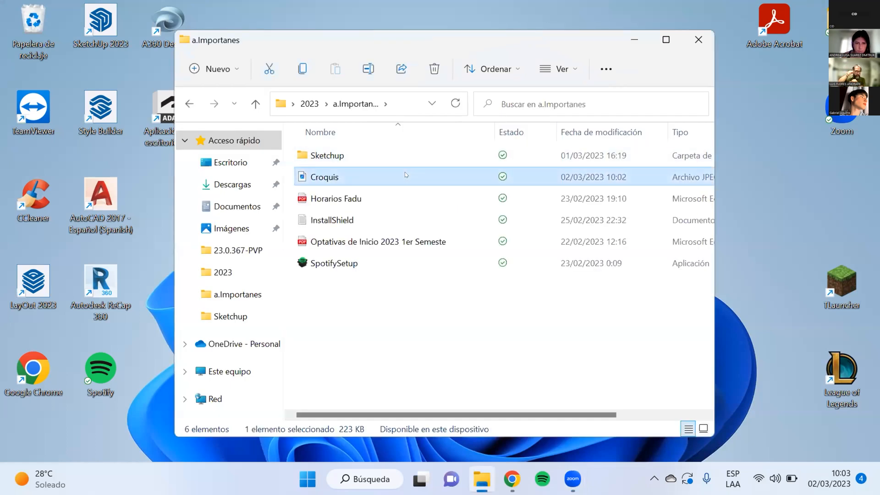
{"action": "double_click", "coordinate": [406, 172]}
{"action": "left_click", "coordinate": [442, 448]}
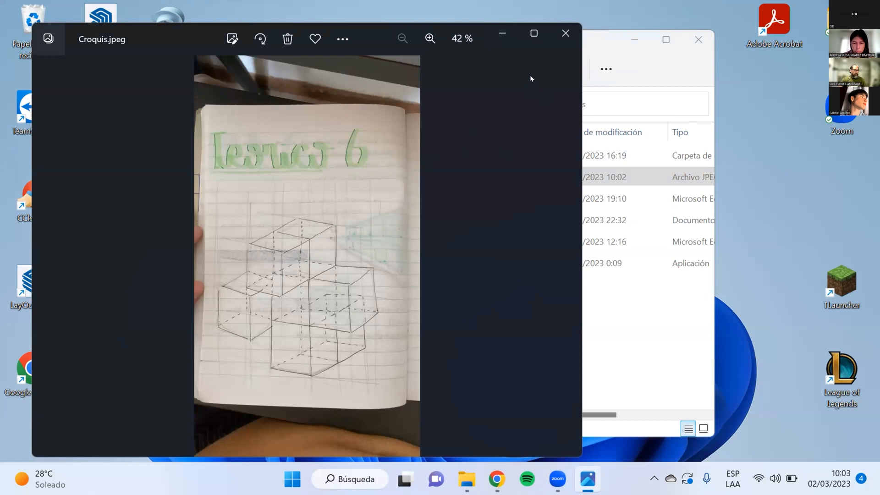
Step: Examine the cube sketch in Croquis.jpeg at closer zoom and in a maximized window, and dismiss the photo comparison tip
{"action": "double_click", "coordinate": [170, 100]}
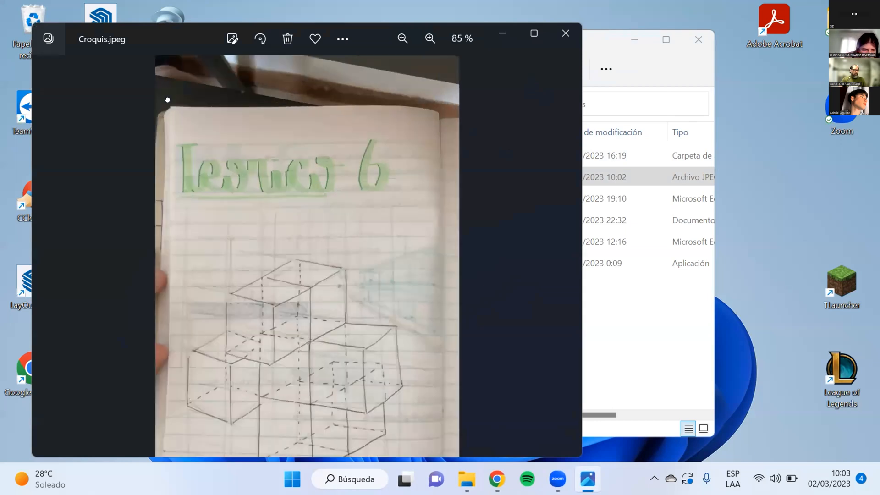
{"action": "double_click", "coordinate": [545, 174]}
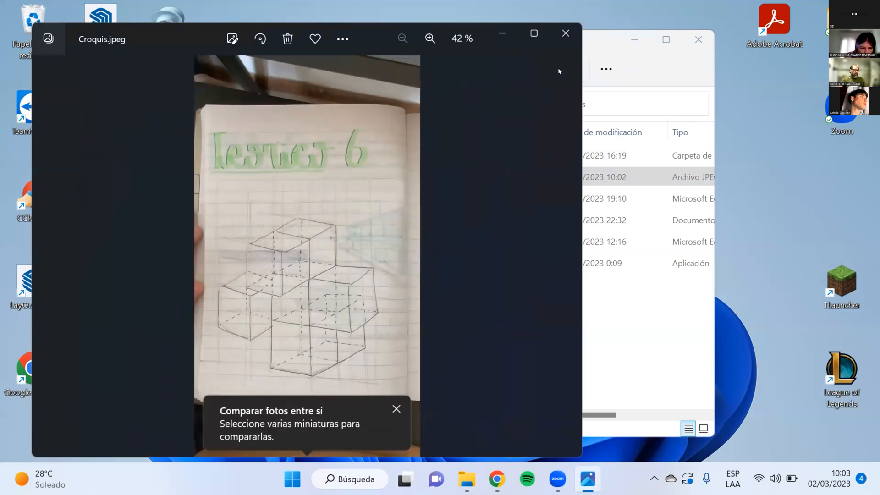
{"action": "left_click", "coordinate": [119, 19]}
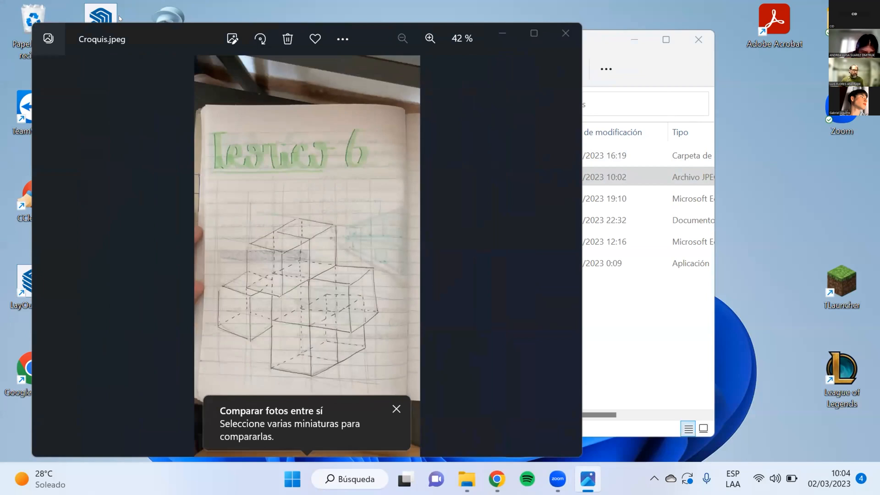
{"action": "left_click", "coordinate": [534, 33]}
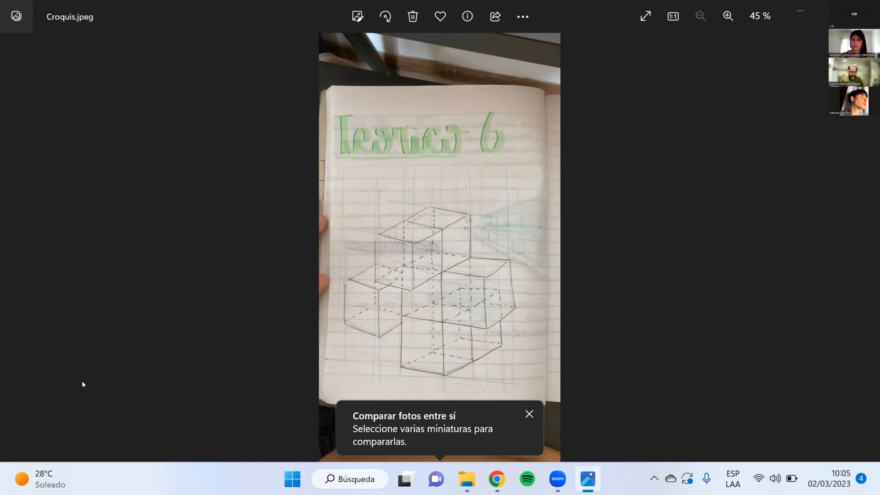
{"action": "left_click", "coordinate": [529, 414]}
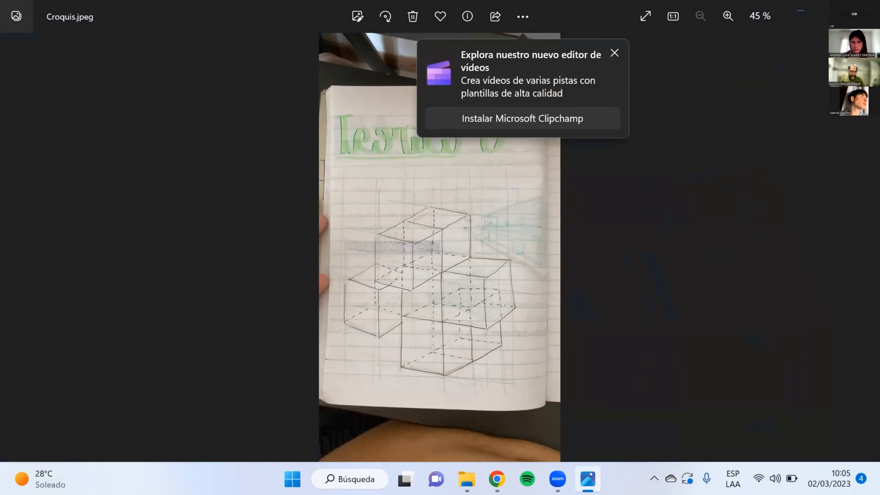
Step: Open the Teorico 2 model from the Sketchup folder in SketchUp and close all photo viewer windows
{"action": "left_click", "coordinate": [800, 11]}
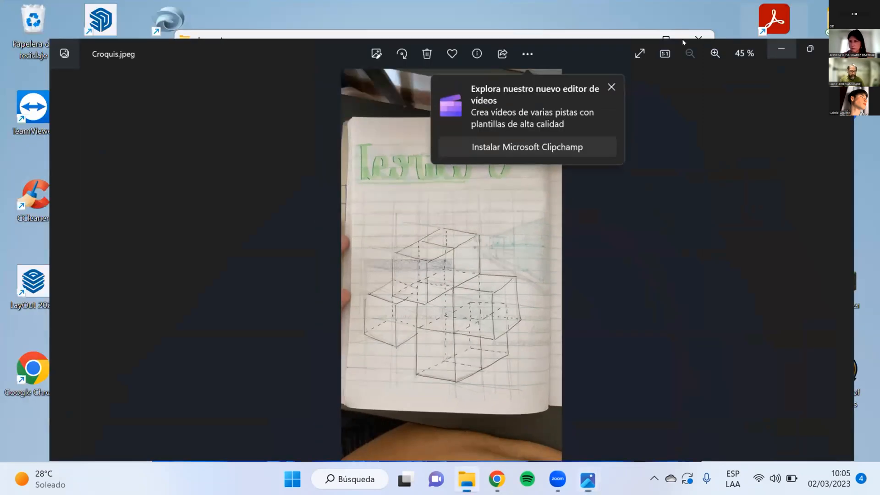
{"action": "left_click", "coordinate": [410, 147]}
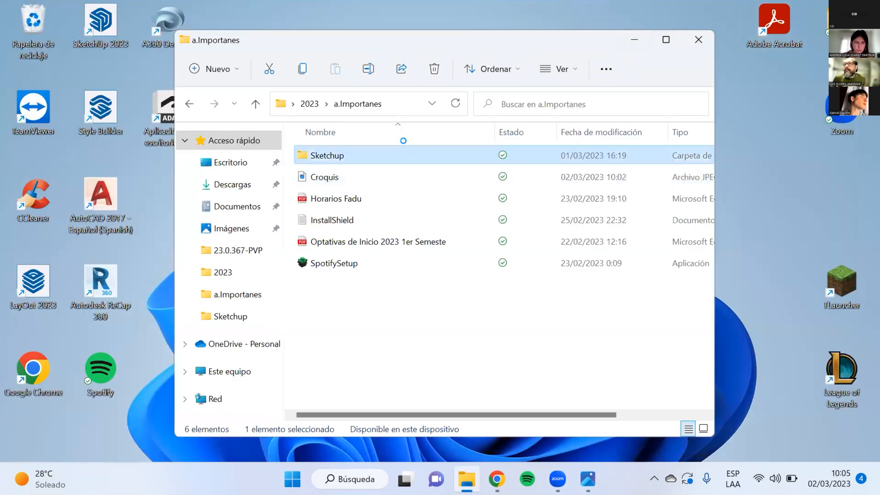
{"action": "double_click", "coordinate": [410, 149]}
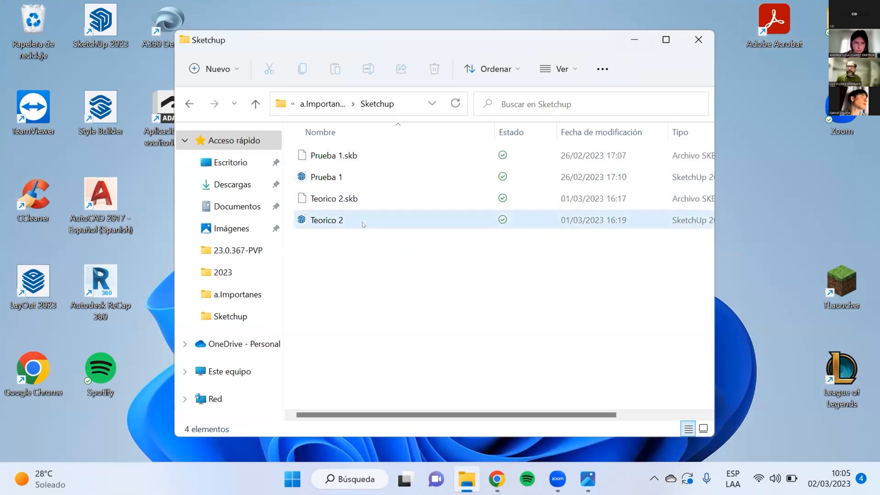
{"action": "double_click", "coordinate": [362, 219]}
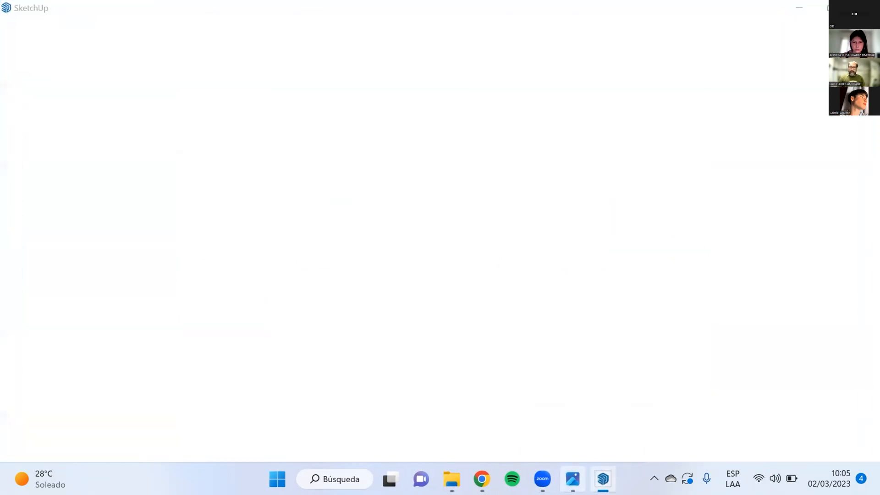
{"action": "right_click", "coordinate": [562, 481]}
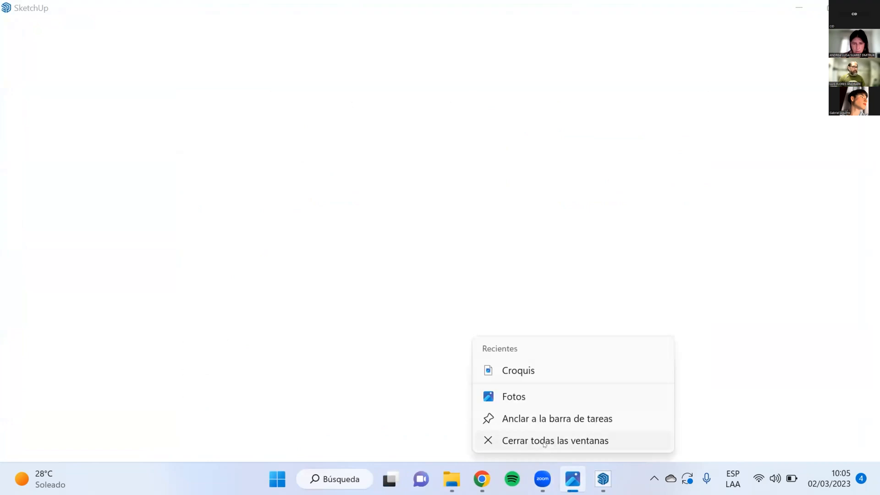
{"action": "left_click", "coordinate": [543, 441]}
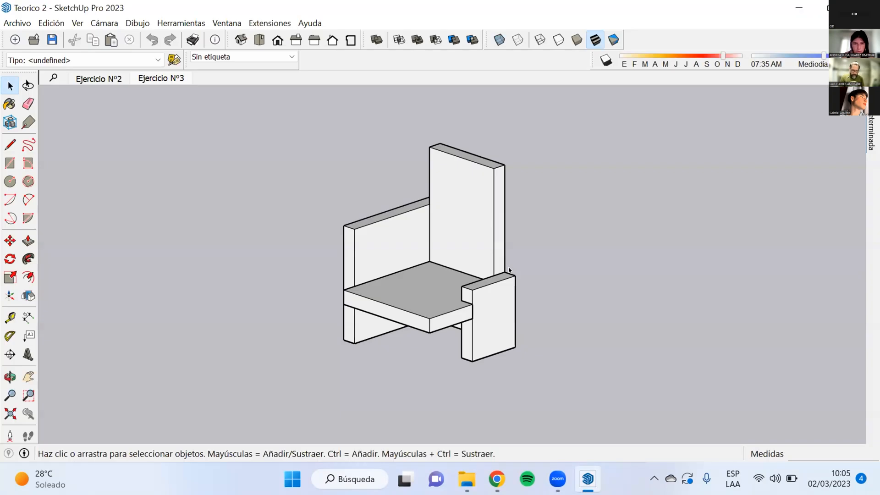
Step: Show the Ejercicio Nº2 scene and compare the stacked cubes in parallel projection and in perspective
{"action": "left_click", "coordinate": [85, 77]}
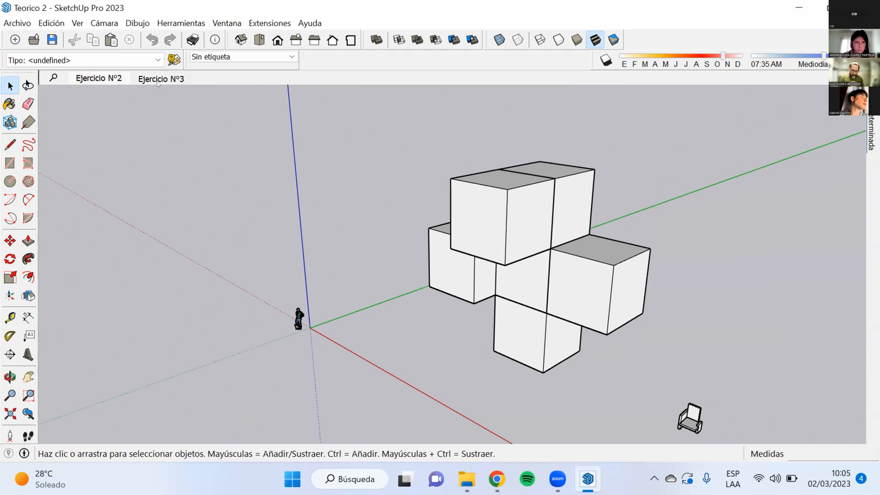
{"action": "middle_click", "coordinate": [471, 220]}
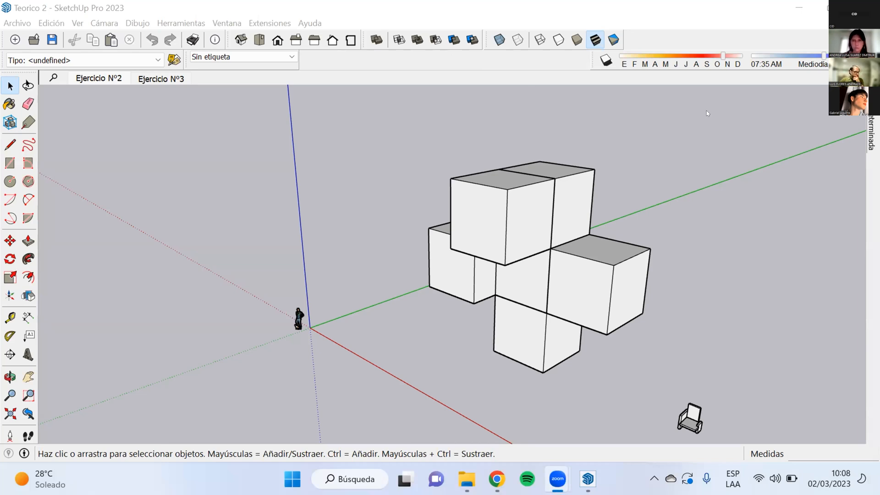
{"action": "left_click", "coordinate": [111, 22]}
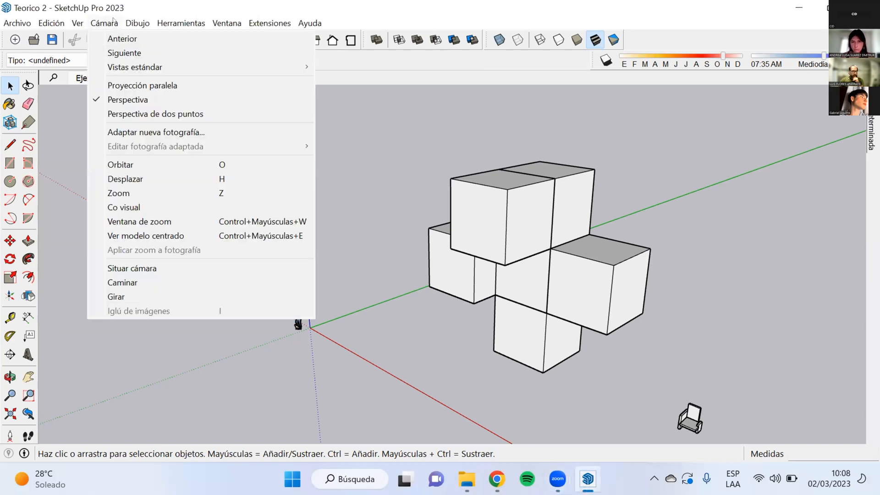
{"action": "left_click", "coordinate": [202, 86]}
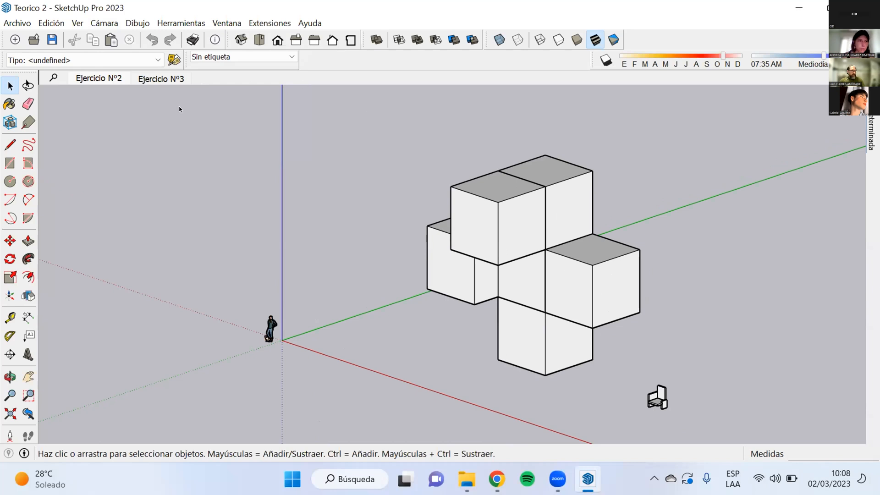
{"action": "left_click", "coordinate": [112, 25]}
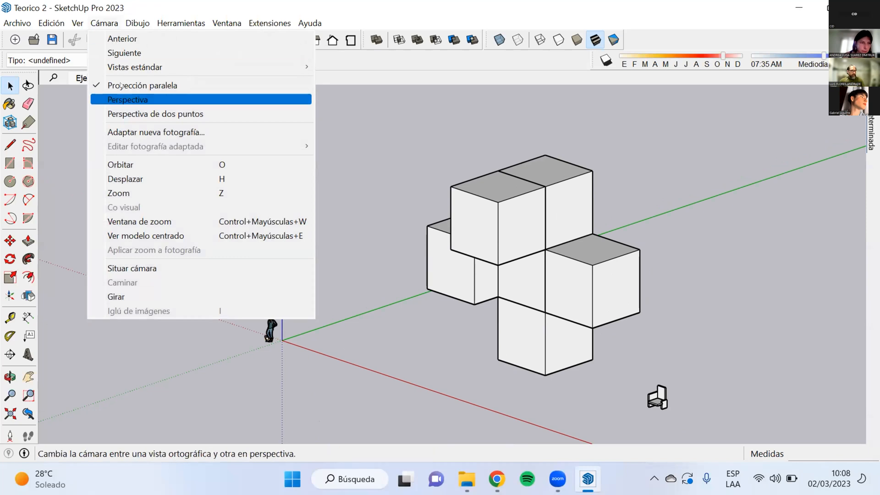
{"action": "left_click", "coordinate": [122, 99]}
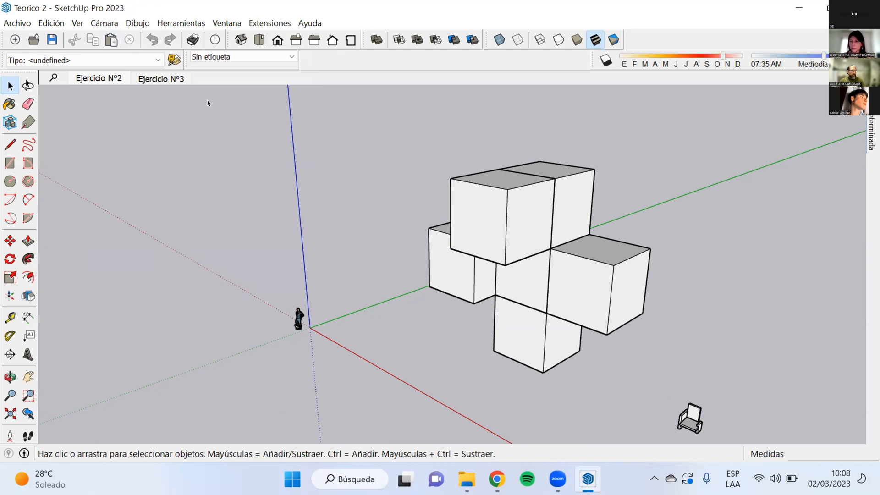
{"action": "right_click", "coordinate": [713, 21]}
{"action": "left_click", "coordinate": [867, 129]}
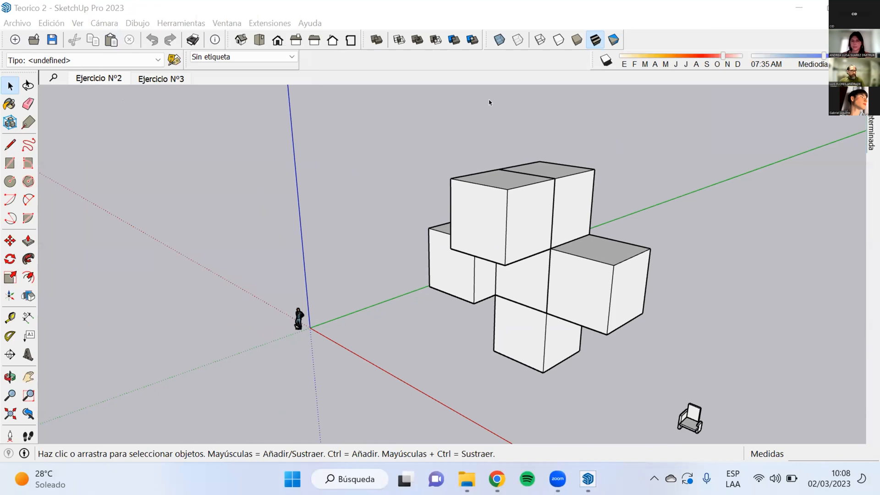
Step: Show the Ejercicio Nº3 scene in perspective with the whole chair framed in view
{"action": "left_click", "coordinate": [156, 78]}
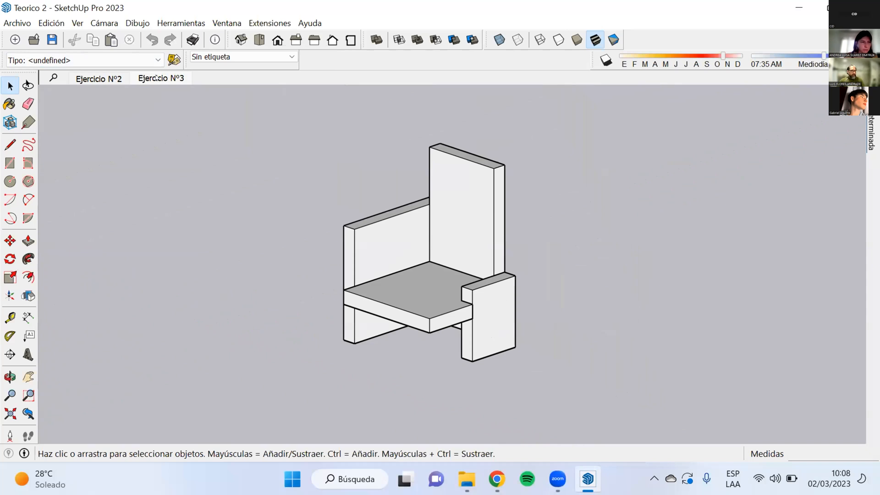
{"action": "left_click", "coordinate": [105, 24]}
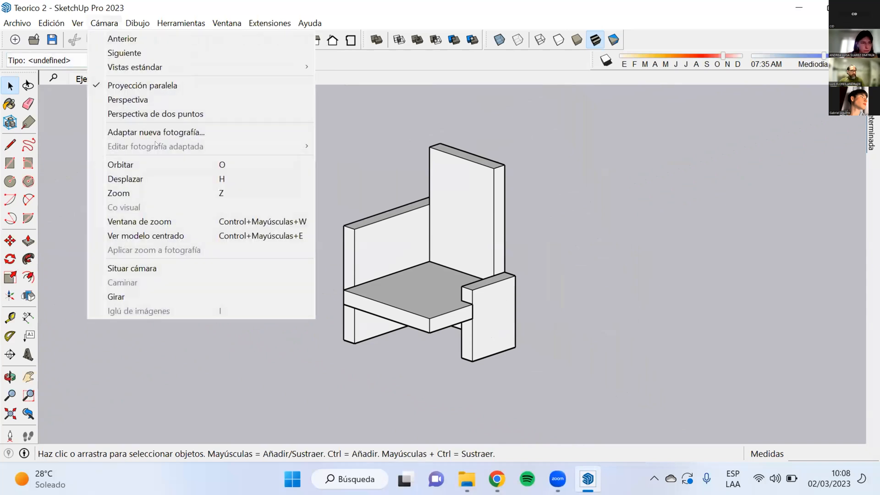
{"action": "left_click", "coordinate": [170, 99]}
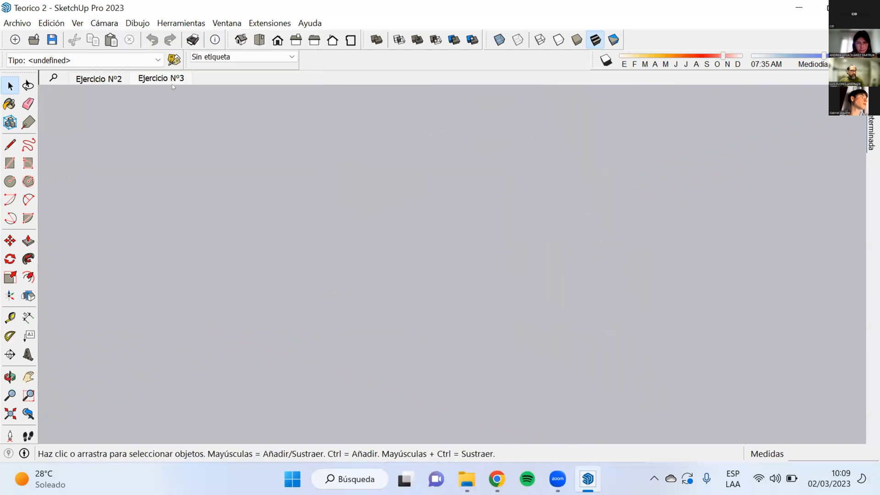
{"action": "scroll", "coordinate": [413, 290], "scroll_direction": "up", "scroll_amount": 5}
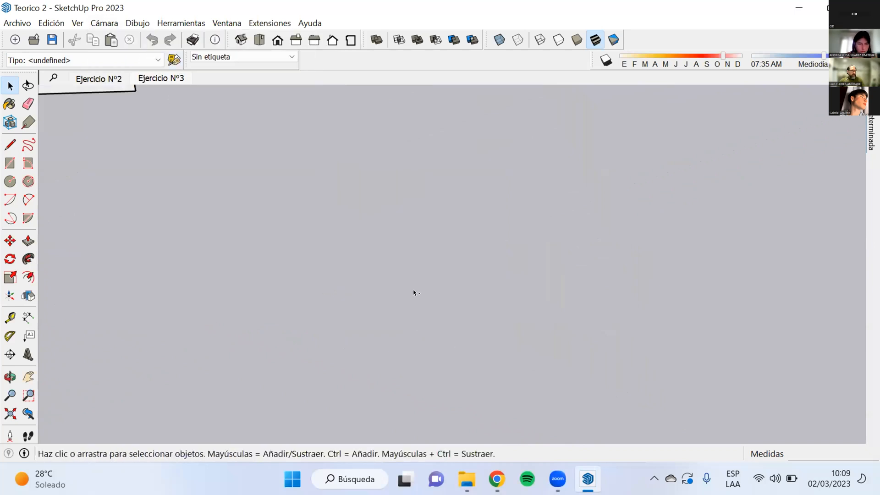
{"action": "scroll", "coordinate": [569, 177], "scroll_direction": "down", "scroll_amount": 3}
{"action": "scroll", "coordinate": [570, 177], "scroll_direction": "down", "scroll_amount": 3}
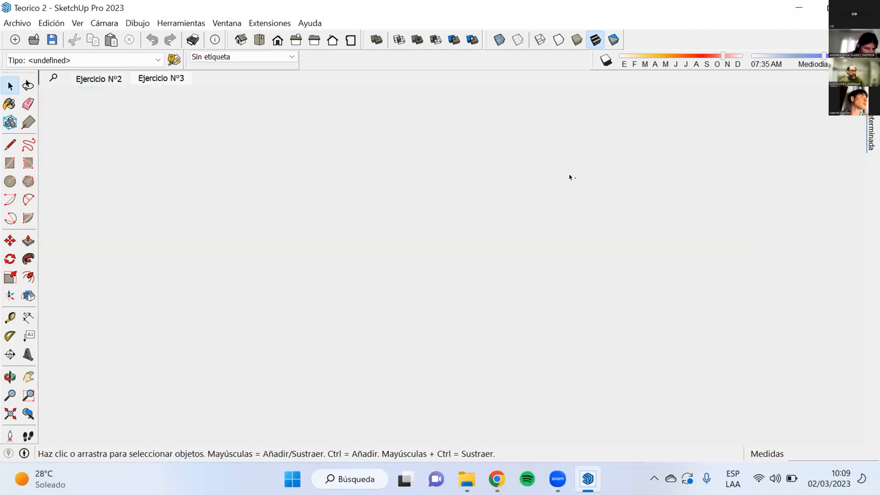
{"action": "scroll", "coordinate": [466, 277], "scroll_direction": "down", "scroll_amount": 5}
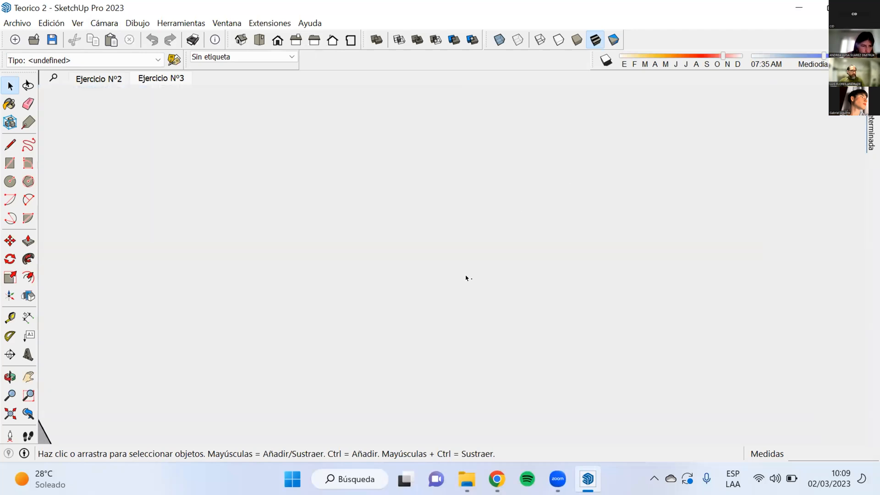
{"action": "scroll", "coordinate": [466, 277], "scroll_direction": "down", "scroll_amount": 5}
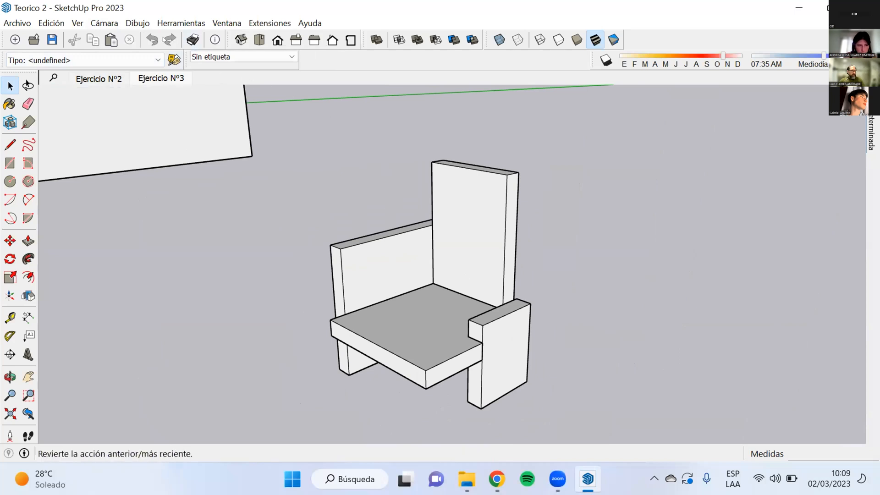
Step: Switch the chair view to parallel projection and back to perspective to compare both
{"action": "left_click", "coordinate": [92, 25]}
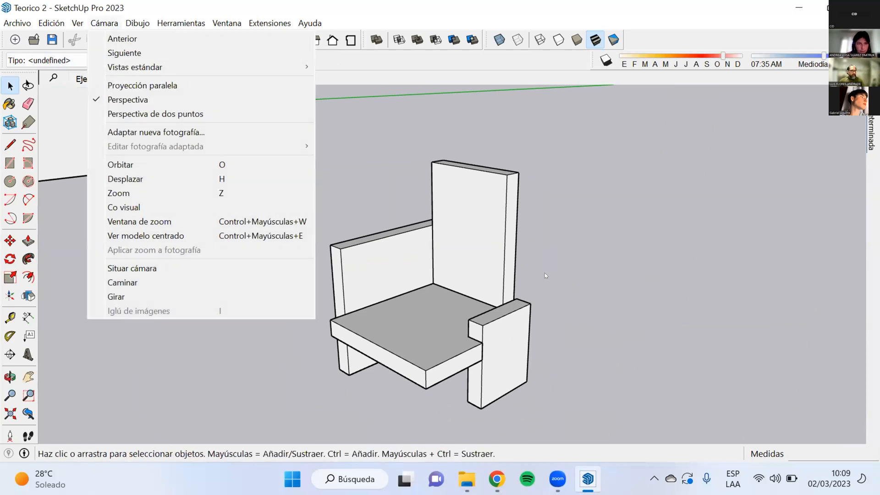
{"action": "left_click", "coordinate": [216, 84]}
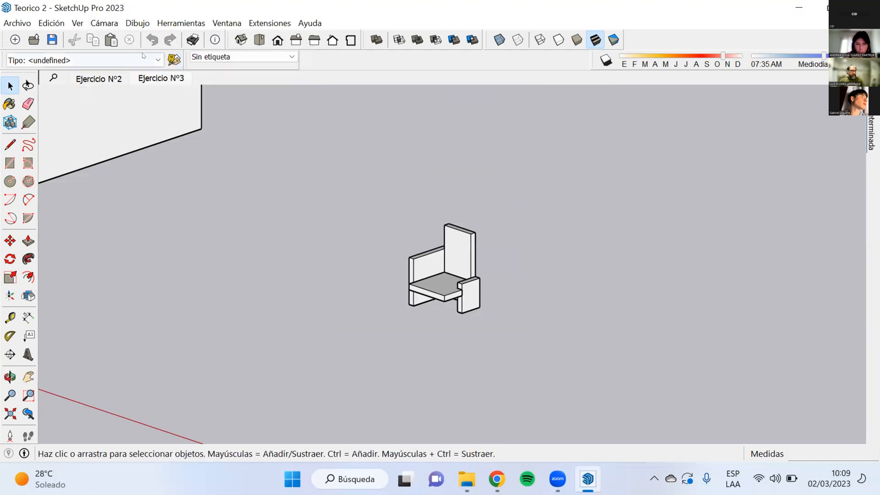
{"action": "left_click", "coordinate": [111, 25]}
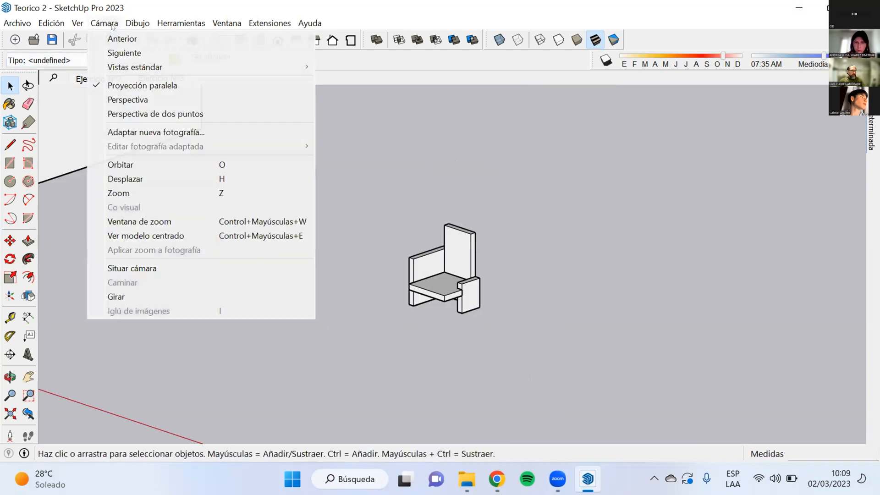
{"action": "left_click", "coordinate": [148, 100]}
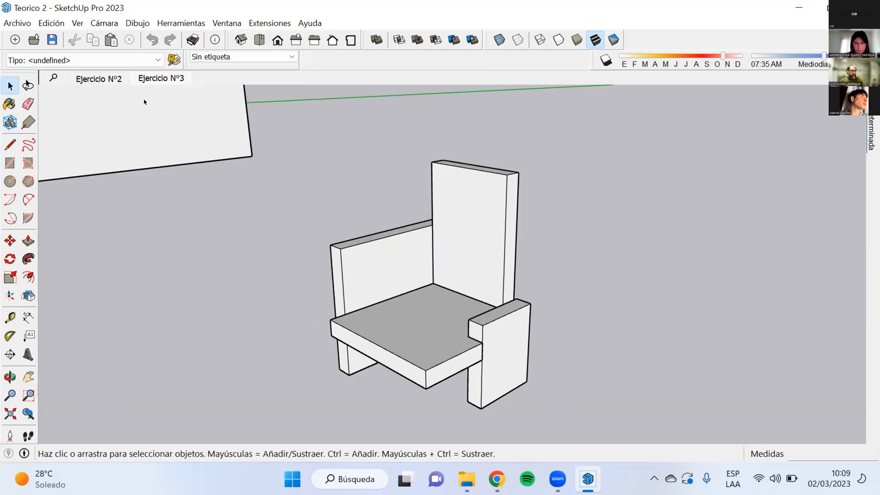
Step: Switch the chair view to two-point perspective and frame the whole chair
{"action": "left_click", "coordinate": [113, 25]}
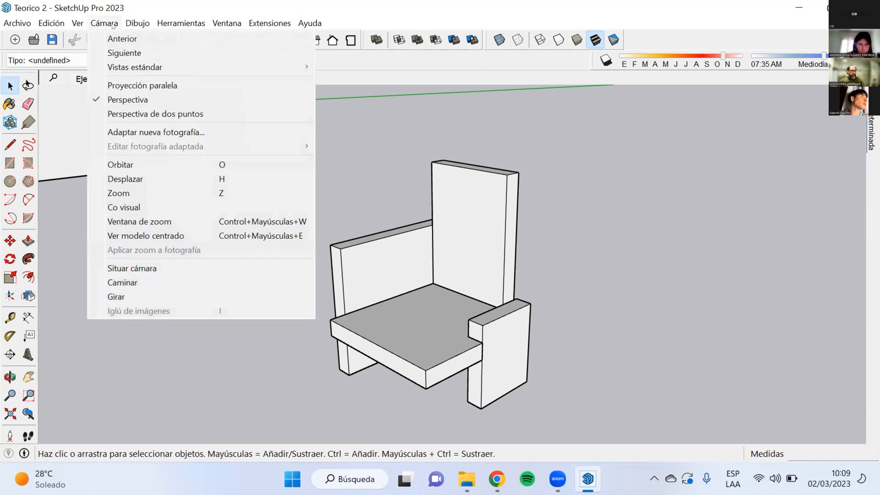
{"action": "left_click", "coordinate": [202, 114]}
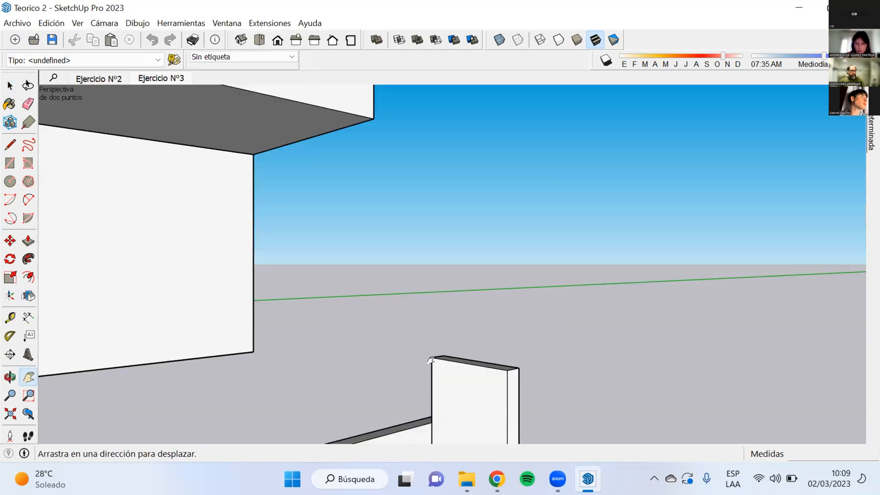
{"action": "left_click_drag", "start_coordinate": [403, 330], "coordinate": [404, 109]}
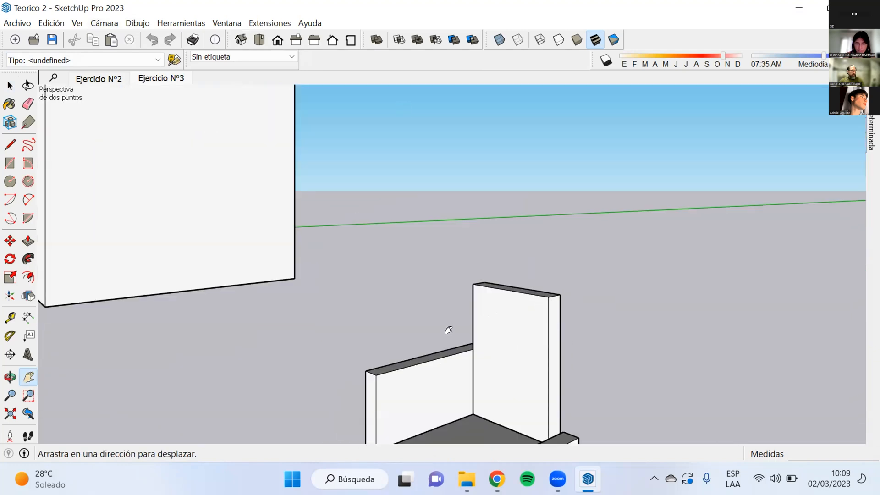
{"action": "left_click_drag", "start_coordinate": [432, 290], "coordinate": [418, 131]}
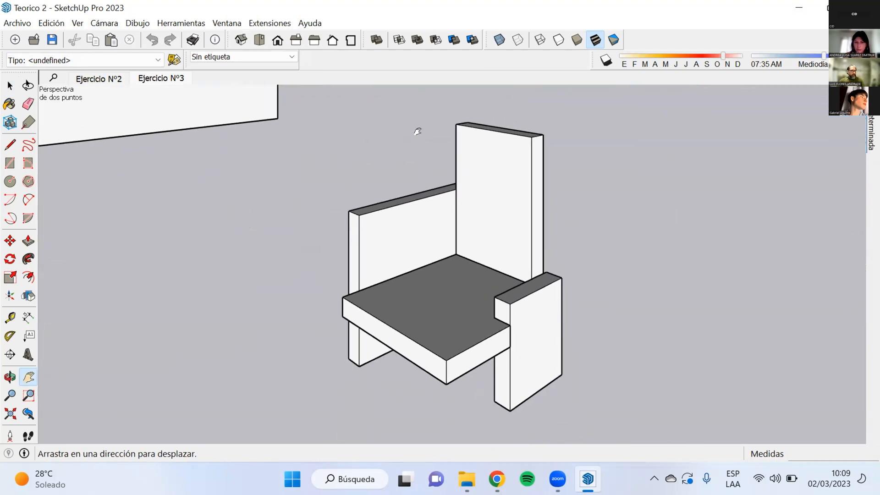
Step: Set the camera to parallel projection and enlarge the chair so it fills the middle of the view
{"action": "left_click", "coordinate": [105, 23]}
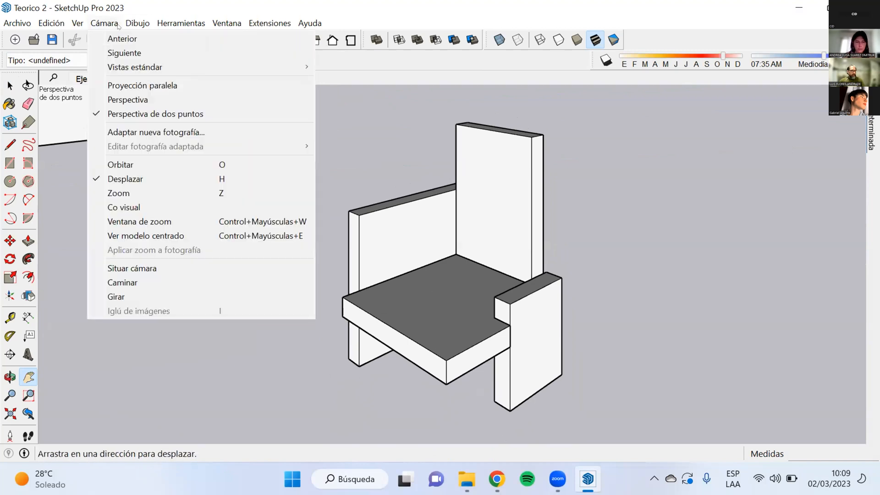
{"action": "left_click", "coordinate": [135, 86]}
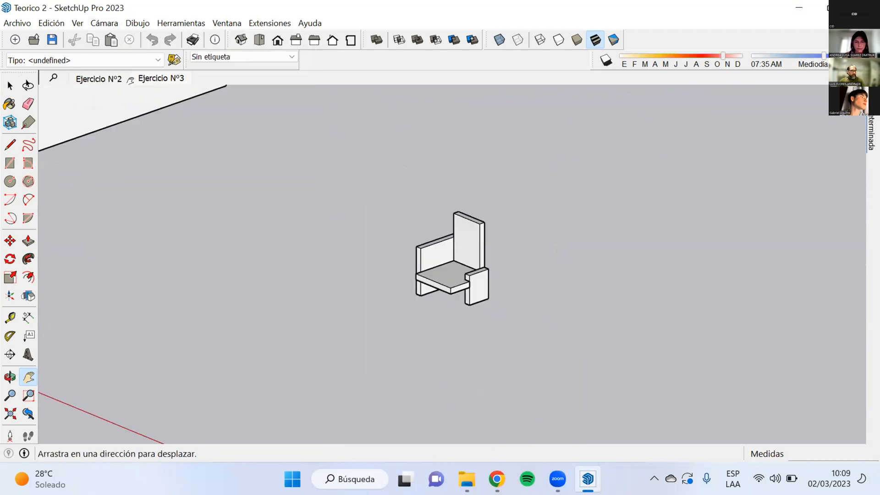
{"action": "scroll", "coordinate": [409, 181], "scroll_direction": "up", "scroll_amount": 3}
{"action": "scroll", "coordinate": [411, 182], "scroll_direction": "up", "scroll_amount": 1}
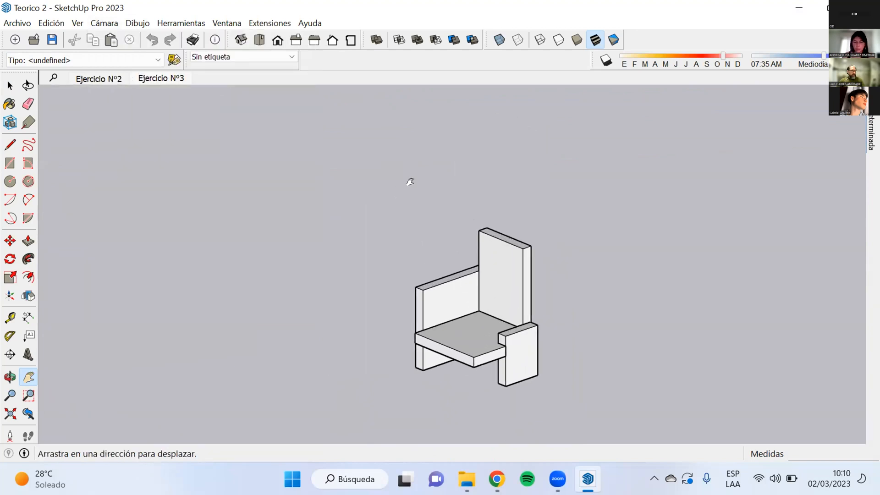
{"action": "left_click_drag", "start_coordinate": [425, 248], "coordinate": [397, 197]}
{"action": "scroll", "coordinate": [397, 198], "scroll_direction": "up", "scroll_amount": 1}
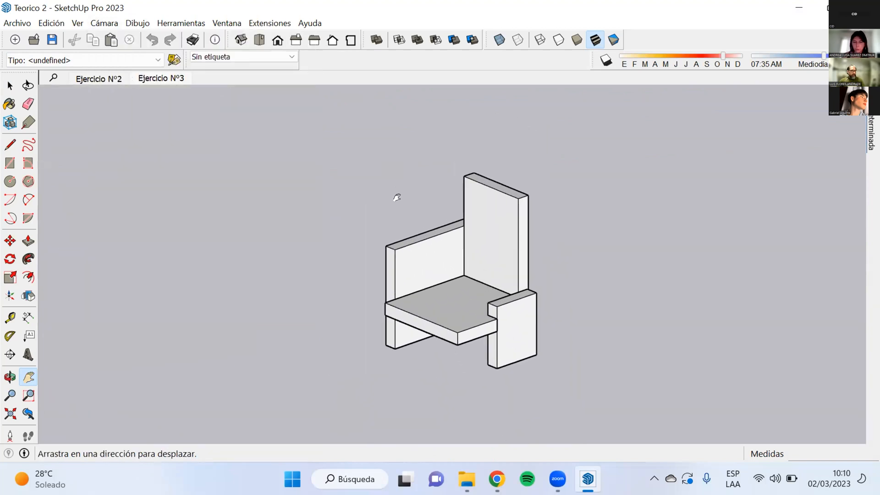
{"action": "scroll", "coordinate": [397, 197], "scroll_direction": "up", "scroll_amount": 1}
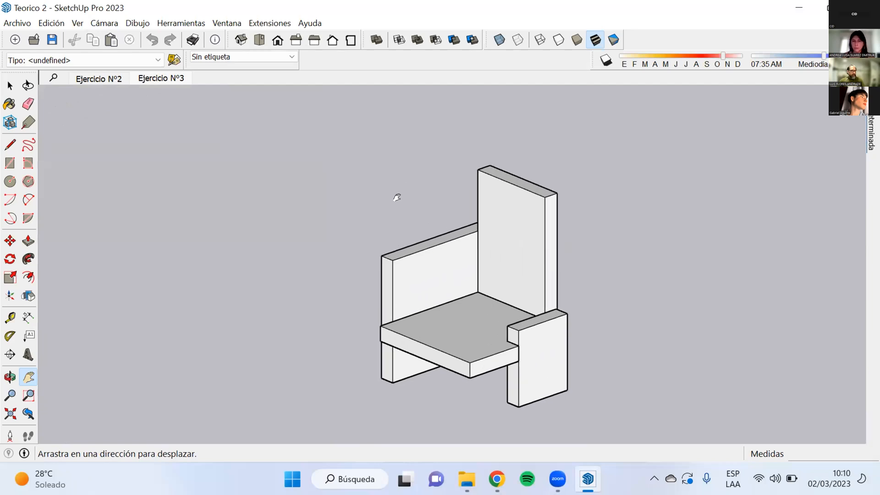
{"action": "left_click_drag", "start_coordinate": [397, 198], "coordinate": [328, 168]}
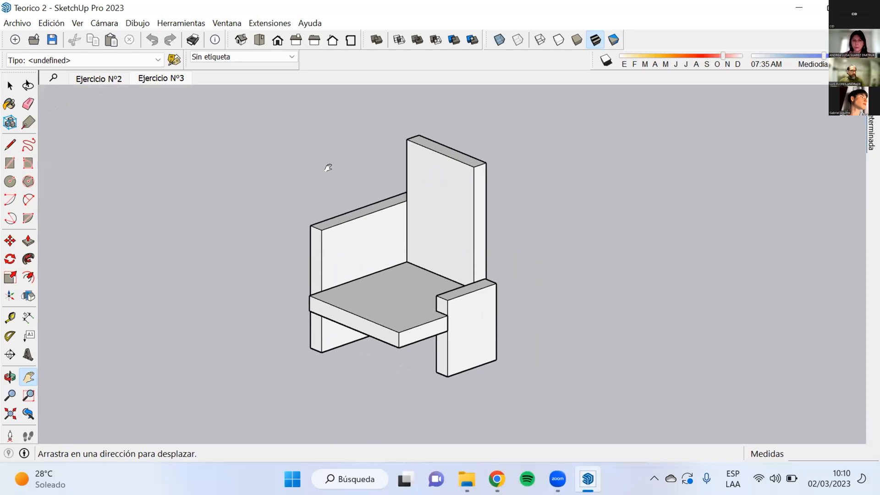
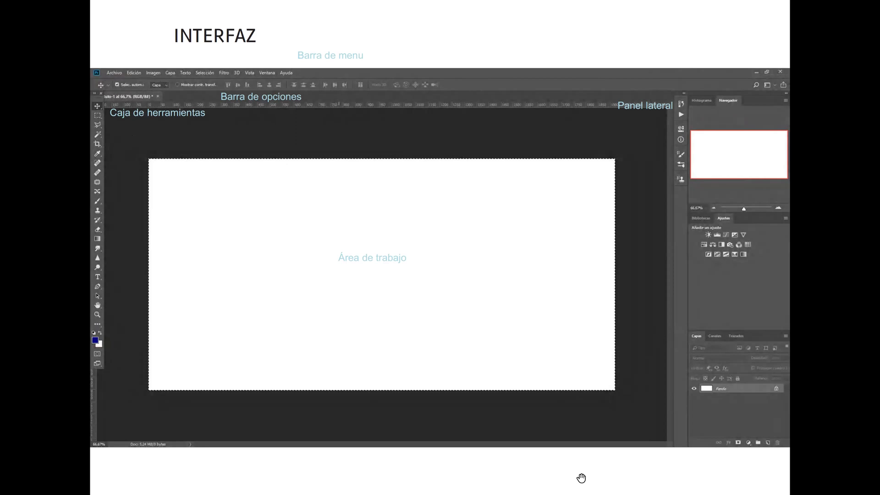
Step: Leave the full-screen view of the 2023 PHOTOSHOP PDF, go to the PREFERENCIAS page and shift the reduced window aside
{"action": "key", "text": "Escape"}
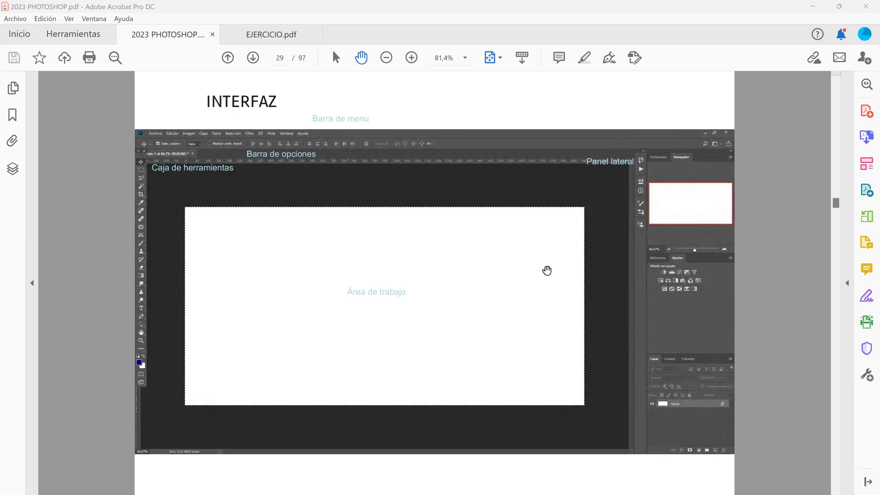
{"action": "scroll", "coordinate": [748, 239], "scroll_direction": "down", "scroll_amount": 2}
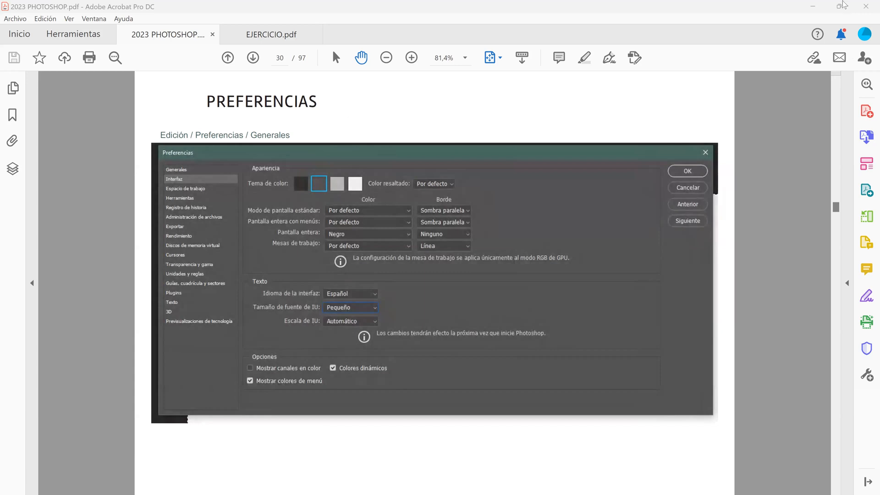
{"action": "left_click", "coordinate": [836, 12]}
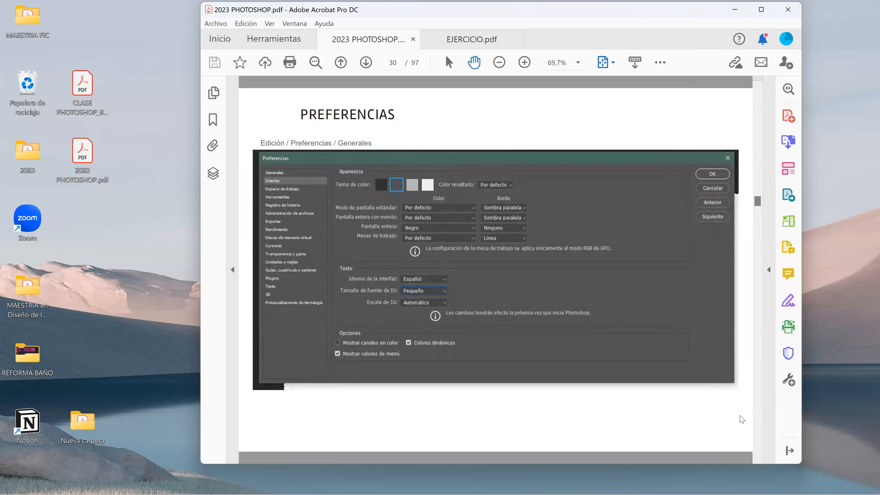
{"action": "left_click_drag", "start_coordinate": [596, 10], "coordinate": [132, 49]}
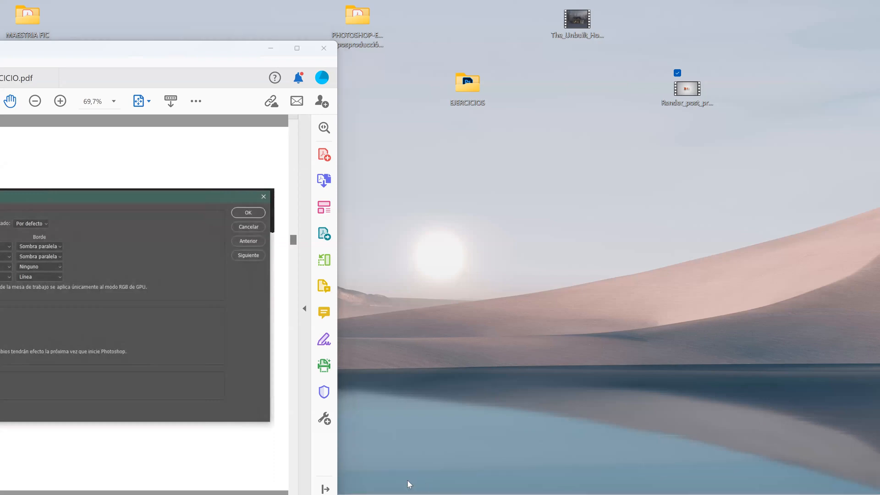
Step: Switch to Photoshop, start a new document and compare the Print and Web document presets
{"action": "left_click", "coordinate": [426, 485]}
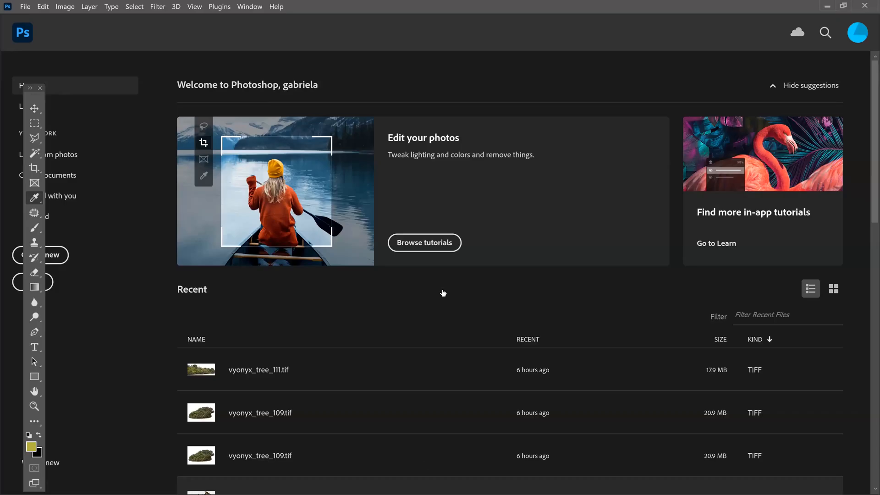
{"action": "left_click", "coordinate": [26, 7]}
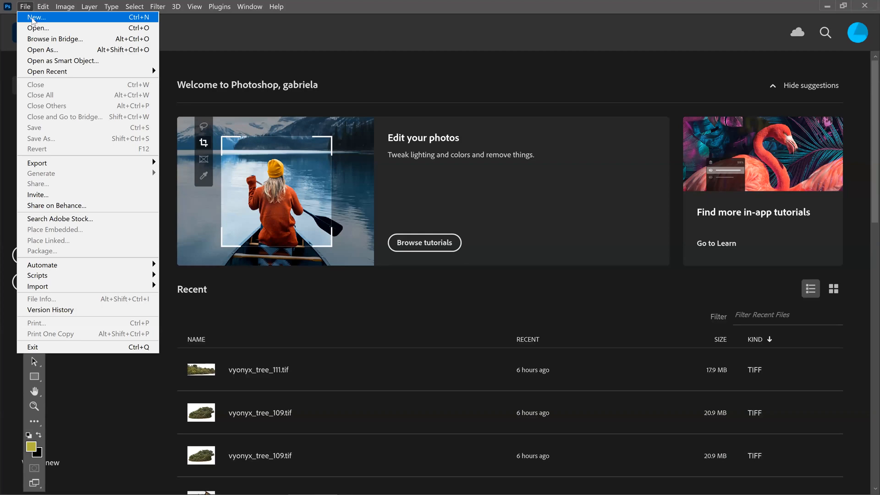
{"action": "left_click", "coordinate": [33, 18]}
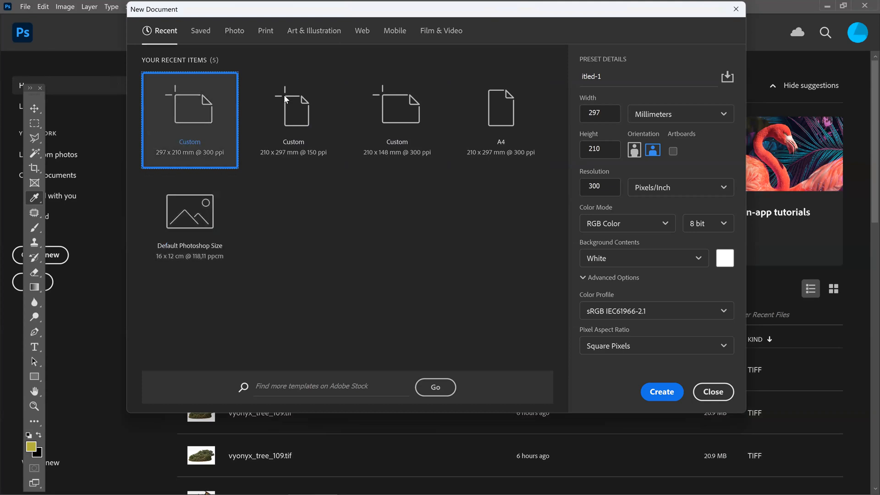
{"action": "left_click_drag", "start_coordinate": [476, 19], "coordinate": [457, 99]}
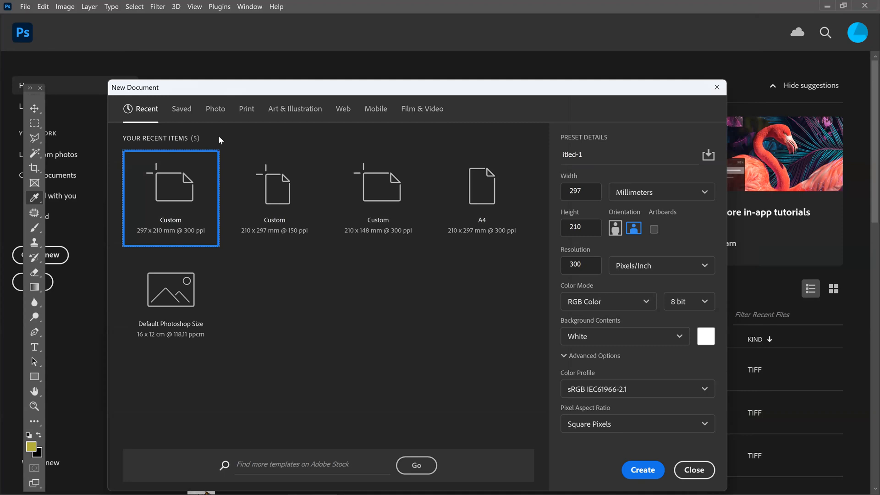
{"action": "left_click", "coordinate": [248, 110]}
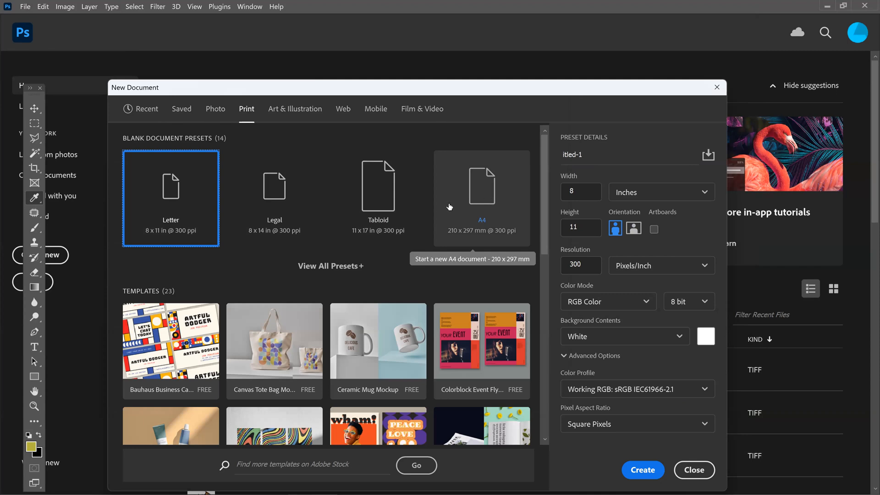
{"action": "left_click", "coordinate": [343, 110]}
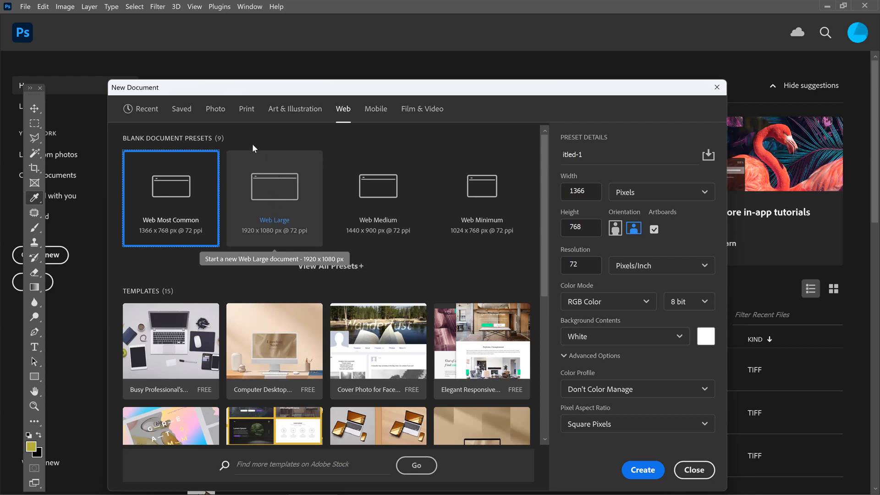
{"action": "left_click", "coordinate": [277, 112]}
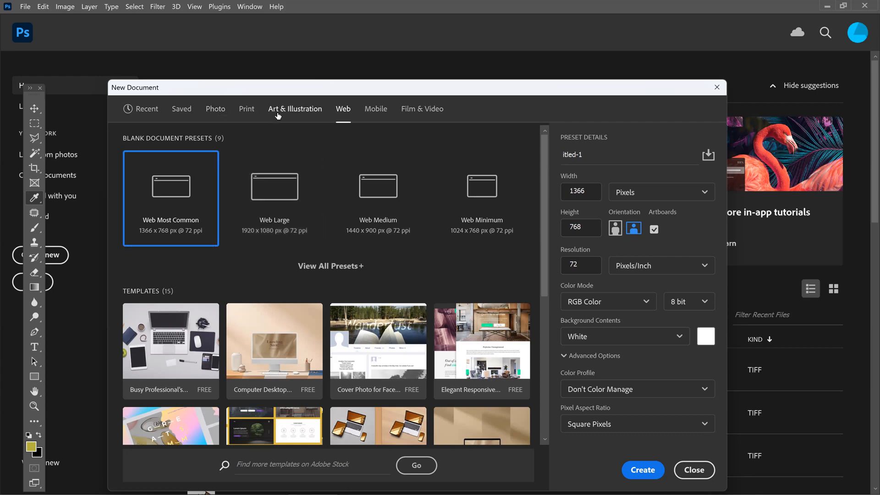
Step: Create a blank portrait A4 print document, 210 x 297 mm at 300 pixels/inch, with RGB color and a white background
{"action": "left_click", "coordinate": [265, 112]}
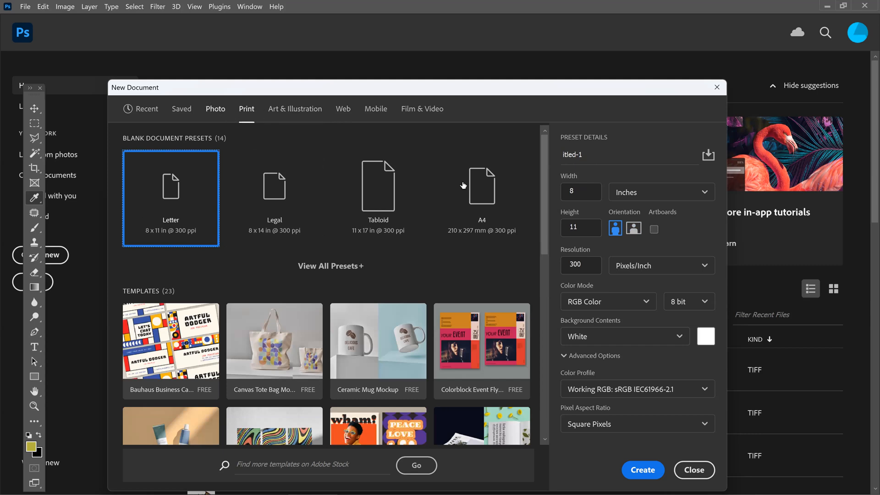
{"action": "left_click", "coordinate": [472, 185]}
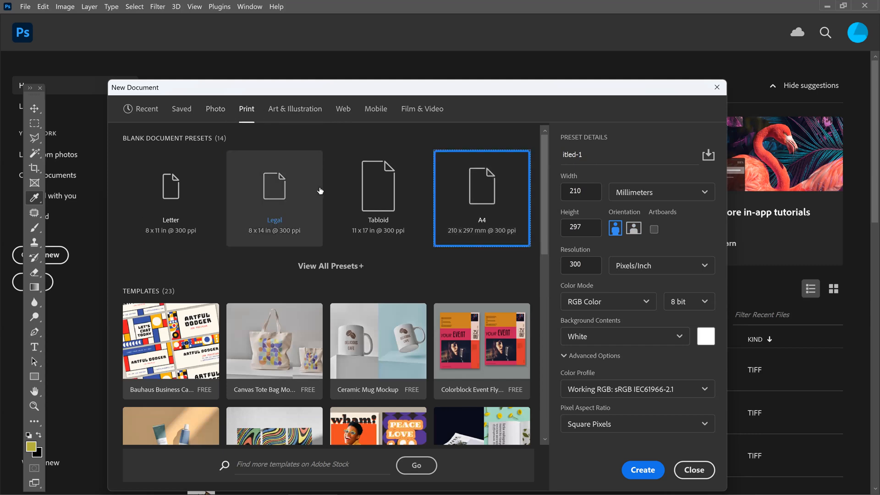
{"action": "left_click", "coordinate": [633, 232]}
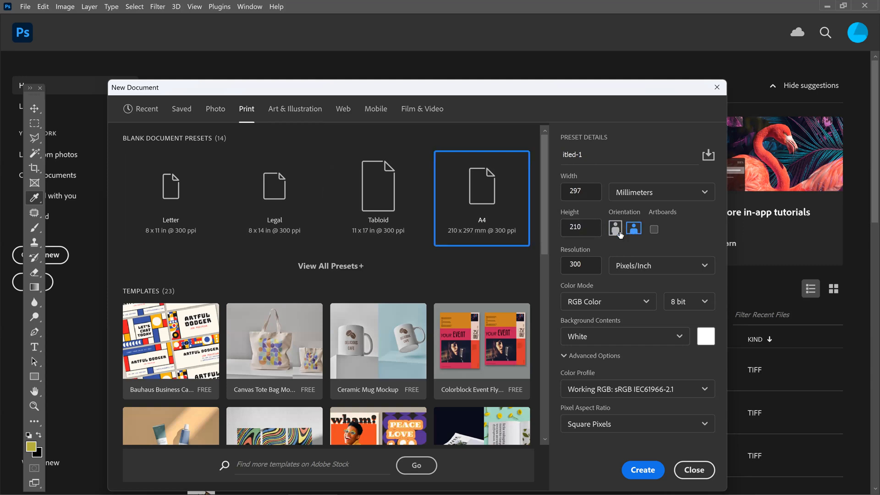
{"action": "left_click", "coordinate": [616, 229]}
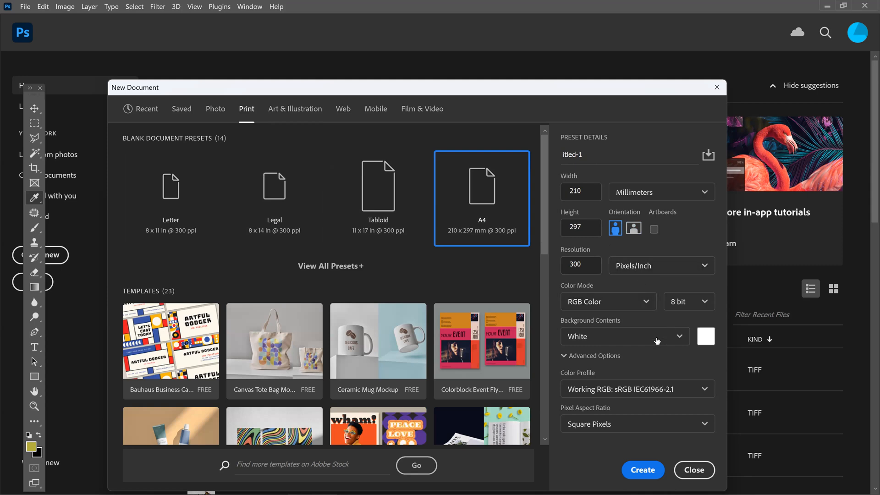
{"action": "left_click", "coordinate": [587, 263]}
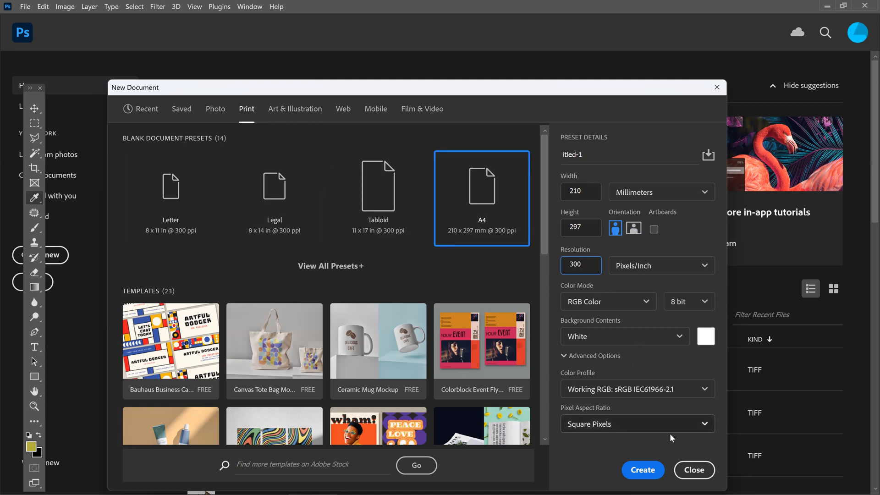
{"action": "left_click", "coordinate": [650, 472]}
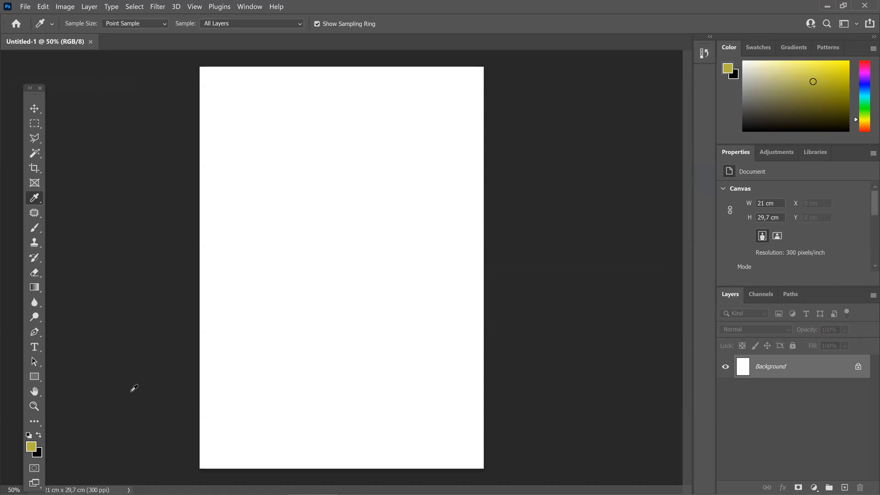
Step: Examine the appearance, presentation and language options in the Interface preferences and close them without changes
{"action": "left_click", "coordinate": [42, 10]}
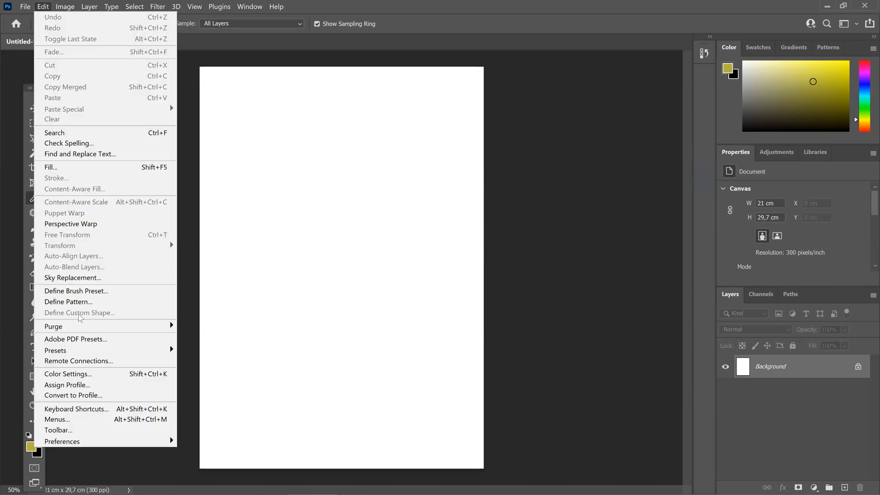
{"action": "mouse_move", "coordinate": [114, 440]}
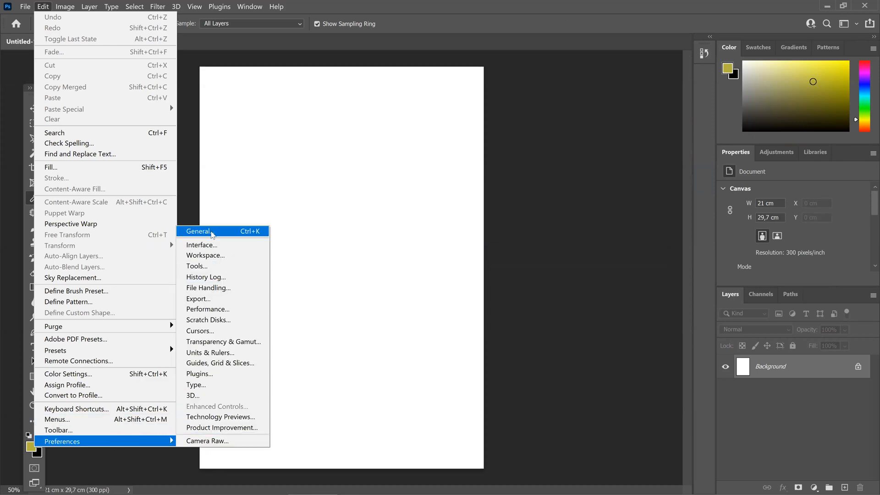
{"action": "left_click", "coordinate": [213, 232]}
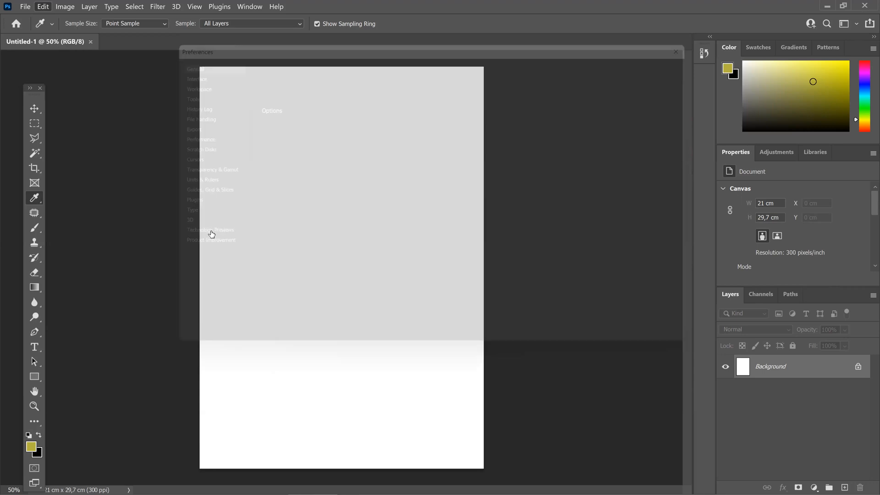
{"action": "left_click", "coordinate": [170, 66]}
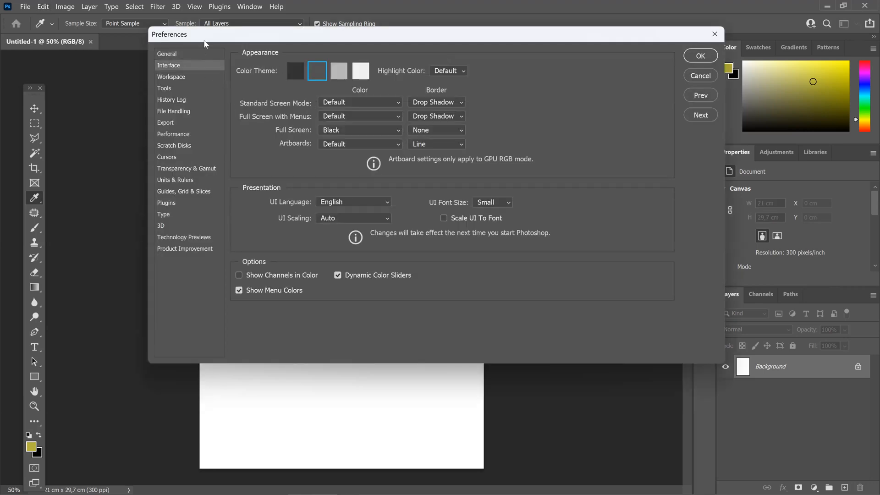
{"action": "left_click_drag", "start_coordinate": [209, 36], "coordinate": [179, 132]}
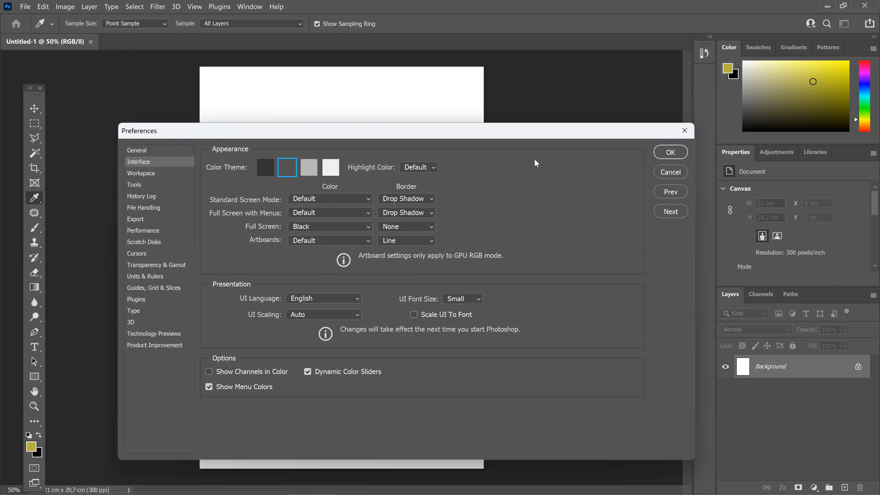
{"action": "left_click", "coordinate": [683, 132]}
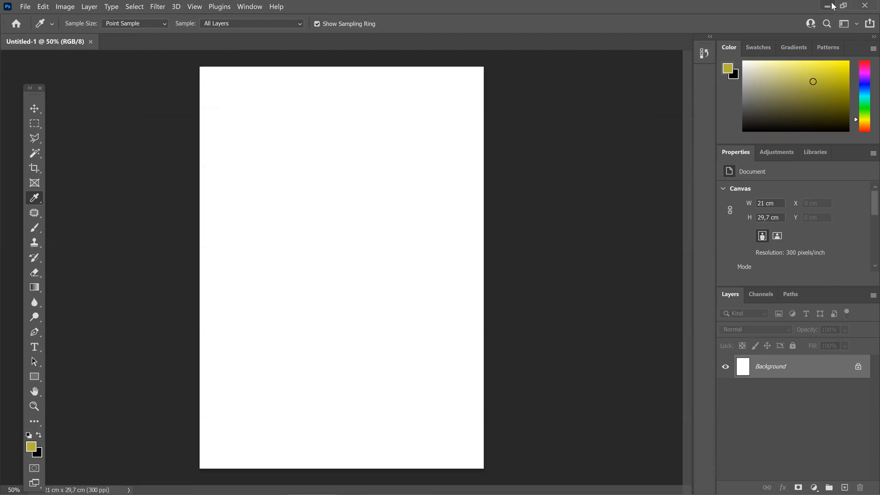
Step: Shrink and lower the Photoshop window, bring the 2023 PHOTOSHOP PDF back maximized and advance two pages past PREFERENCIAS
{"action": "left_click", "coordinate": [842, 6]}
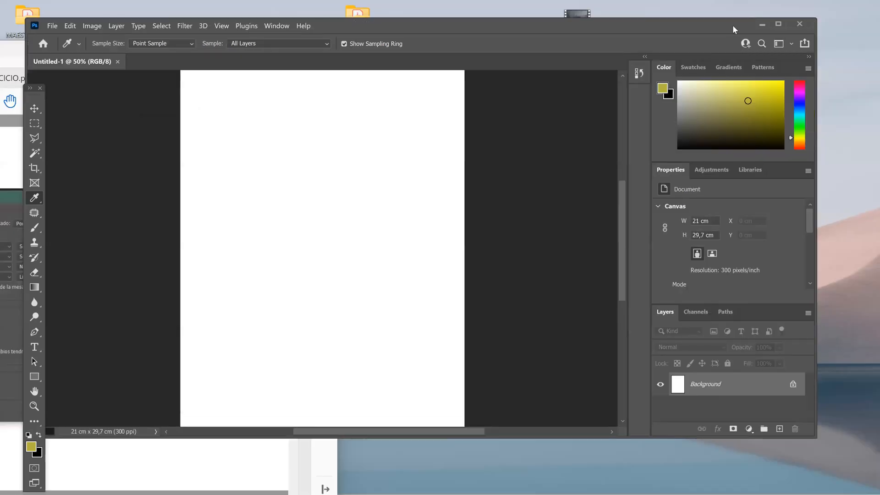
{"action": "left_click_drag", "start_coordinate": [732, 25], "coordinate": [700, 399]}
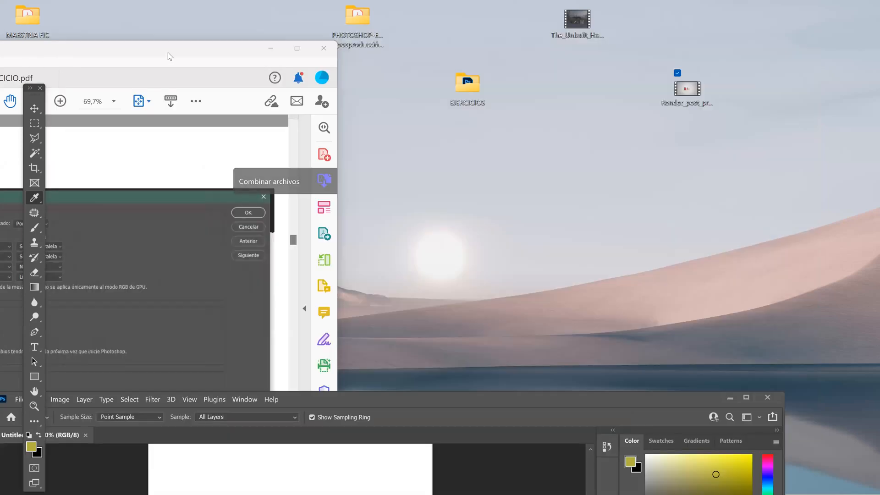
{"action": "left_click", "coordinate": [168, 53]}
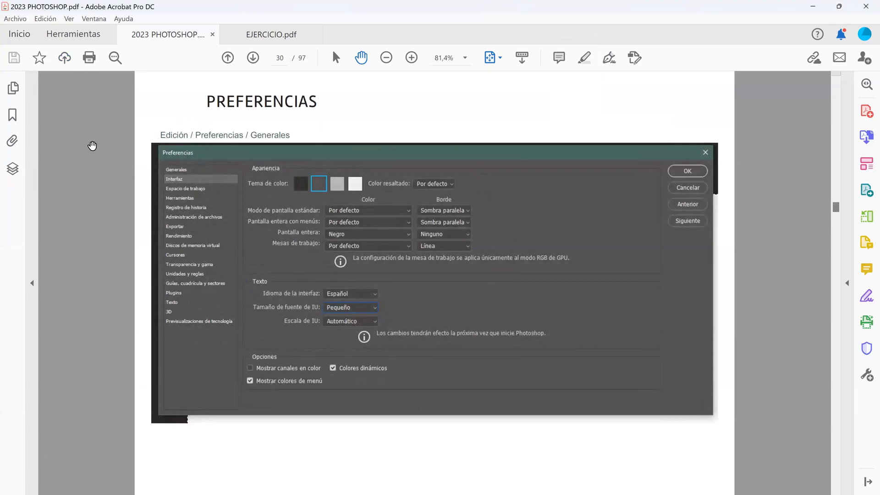
{"action": "key", "text": "Right"}
{"action": "key", "text": "Right"}
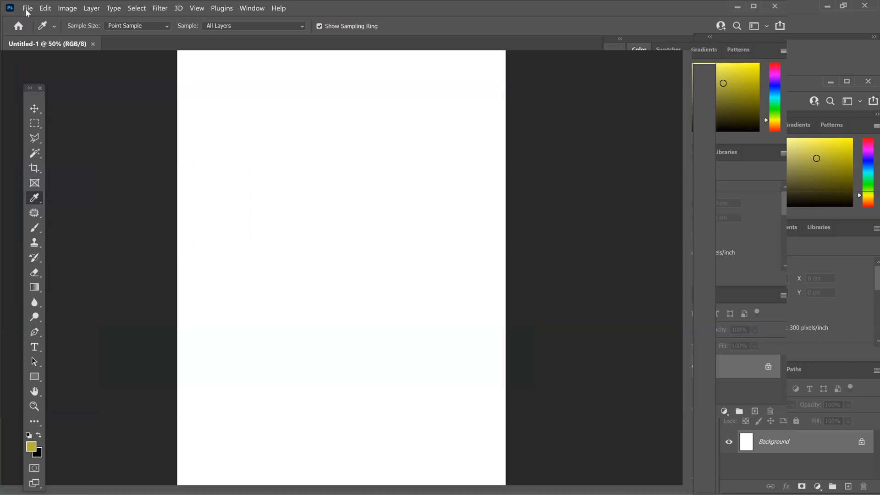
Step: Open Architectural_Visualization_Chalet_Swiss_03-1920x1080.jpg from the EJERCICIOS folder in Photoshop
{"action": "left_click", "coordinate": [27, 11]}
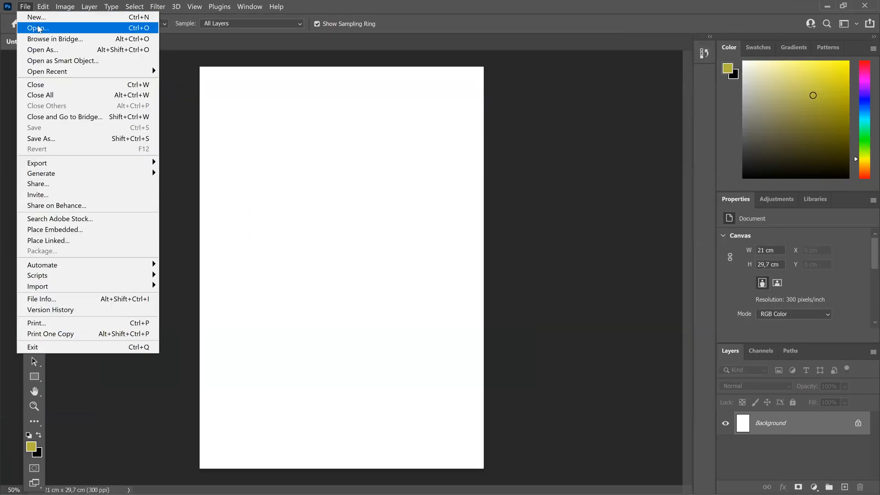
{"action": "left_click", "coordinate": [39, 28]}
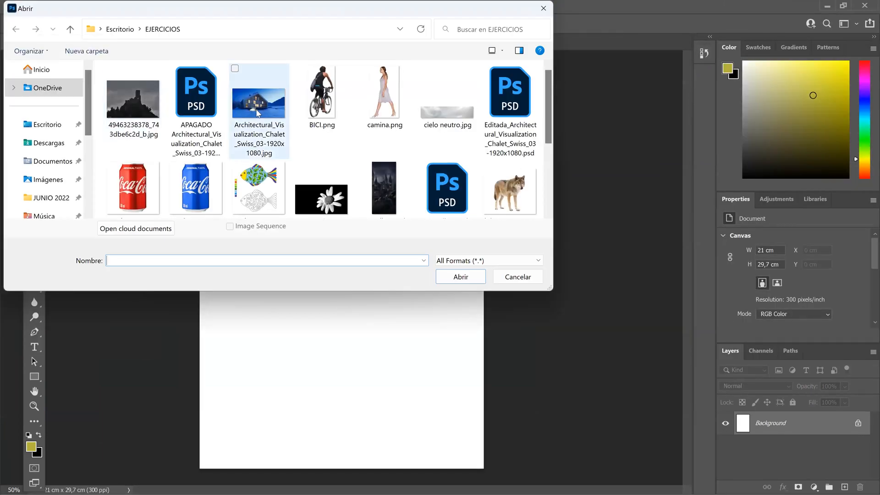
{"action": "left_click", "coordinate": [257, 114]}
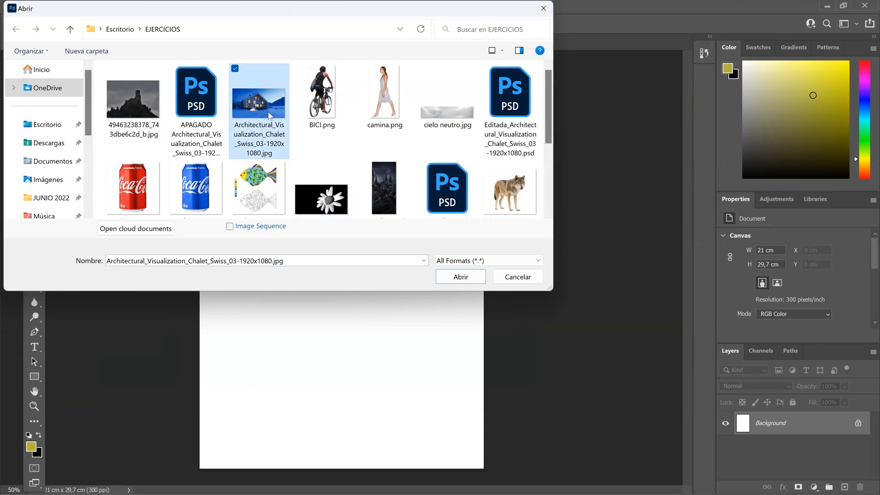
{"action": "left_click", "coordinate": [460, 278]}
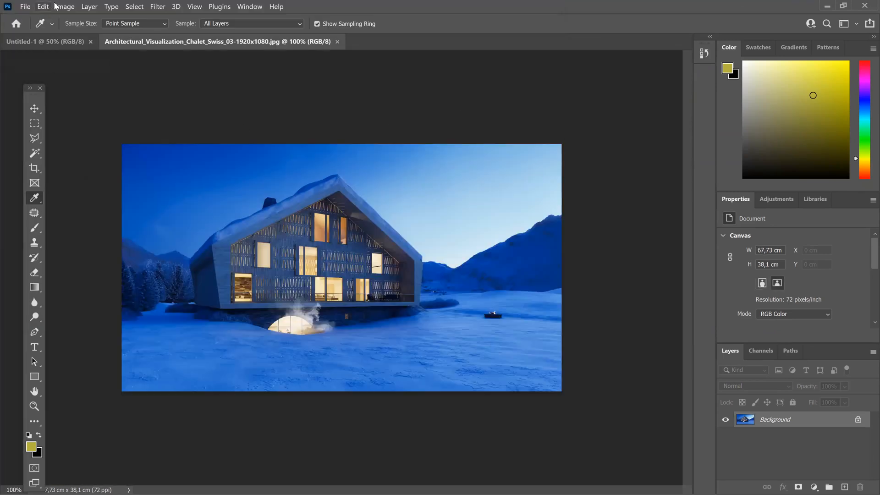
Step: Examine the chalet image's pixel dimensions, resolution and resampling in the Image Size settings, leaving them unchanged
{"action": "left_click", "coordinate": [70, 7]}
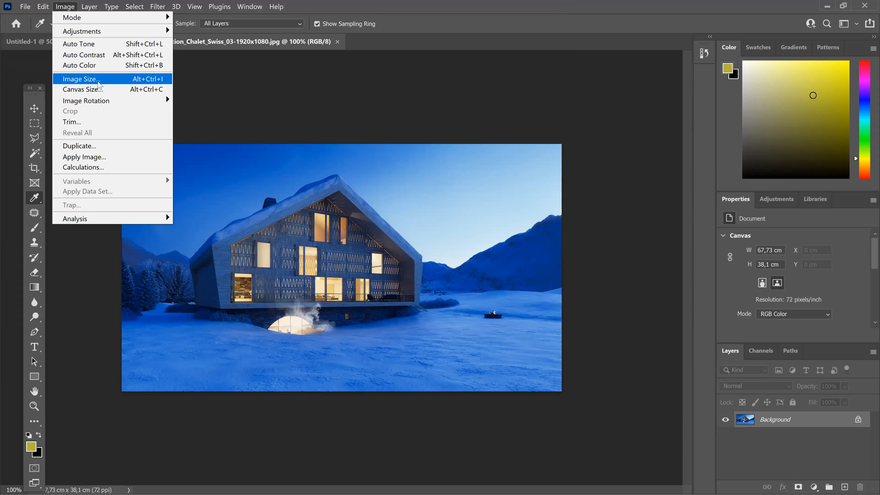
{"action": "left_click", "coordinate": [98, 83]}
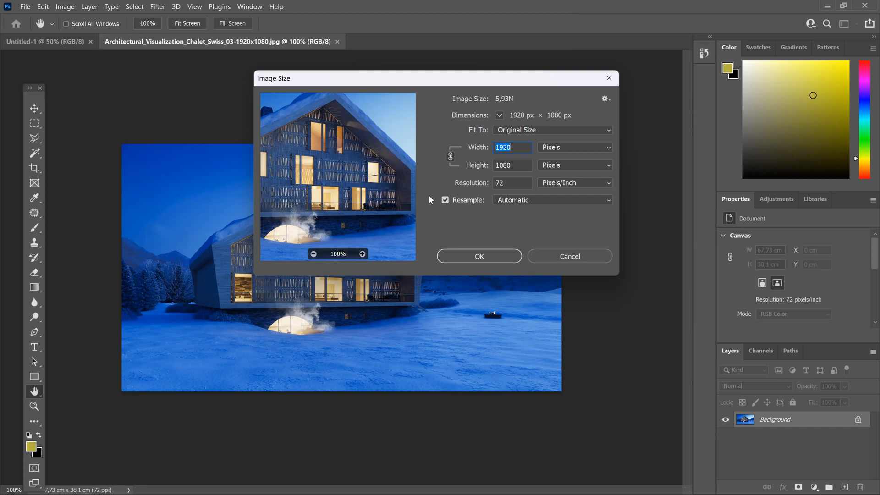
{"action": "left_click", "coordinate": [558, 255]}
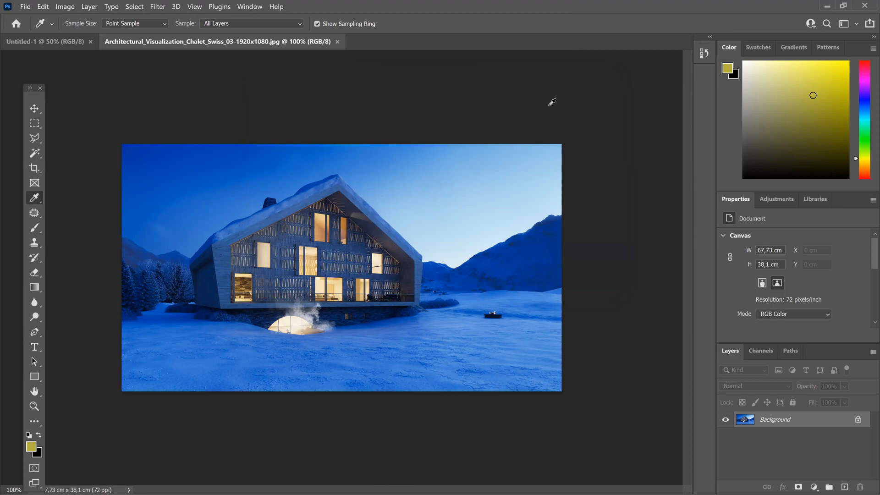
Step: Switch to the 2023 PHOTOSHOP PDF, advance from TAMAÑO DE IMAGEN to the HERRAMIENTA RECORTAR (CROP) page, and minimize it
{"action": "left_click", "coordinate": [827, 6]}
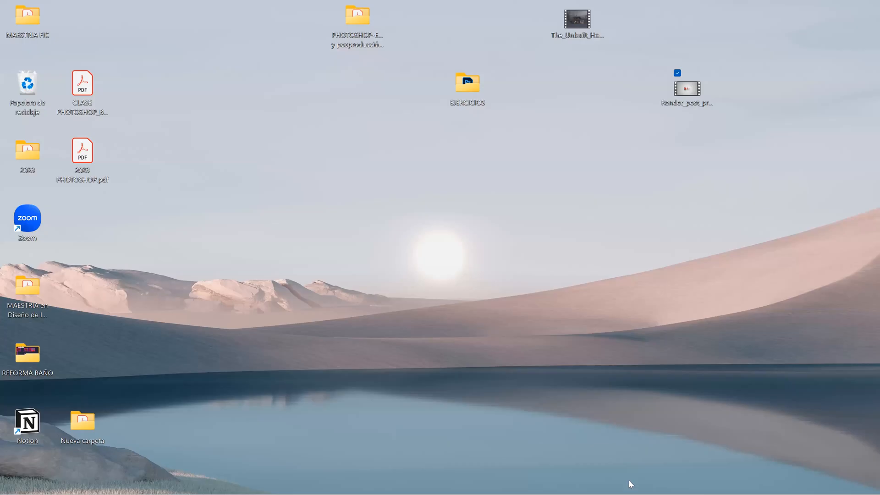
{"action": "mouse_move", "coordinate": [627, 481]}
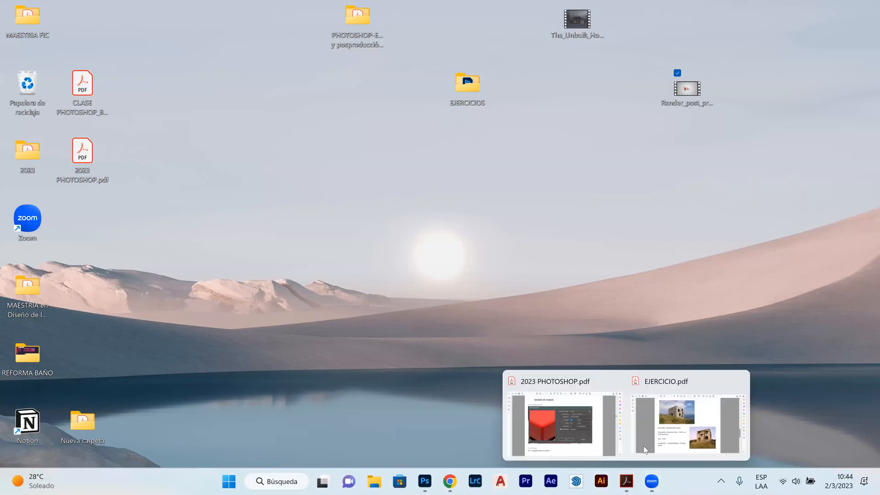
{"action": "left_click", "coordinate": [559, 419]}
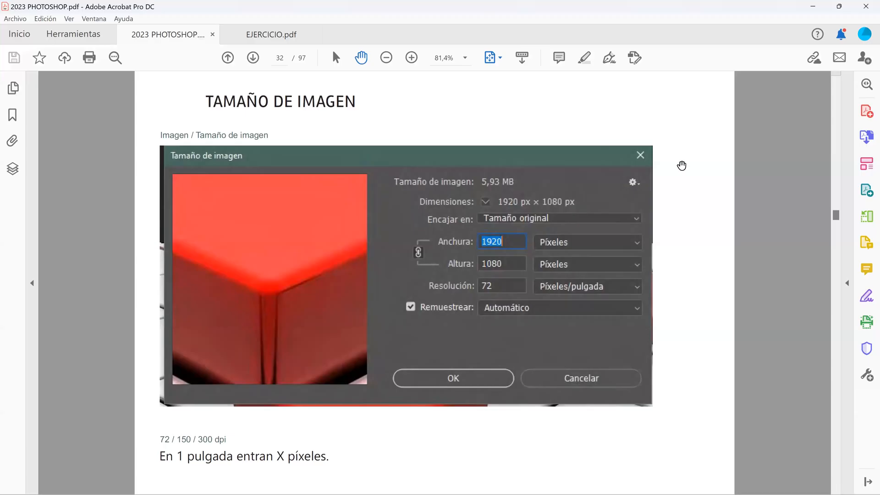
{"action": "scroll", "coordinate": [681, 165], "scroll_direction": "down", "scroll_amount": 1}
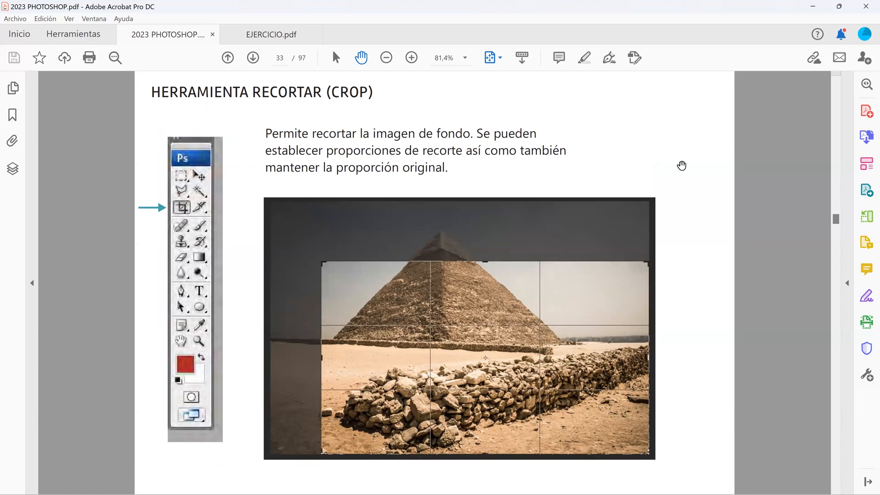
{"action": "left_click", "coordinate": [814, 8]}
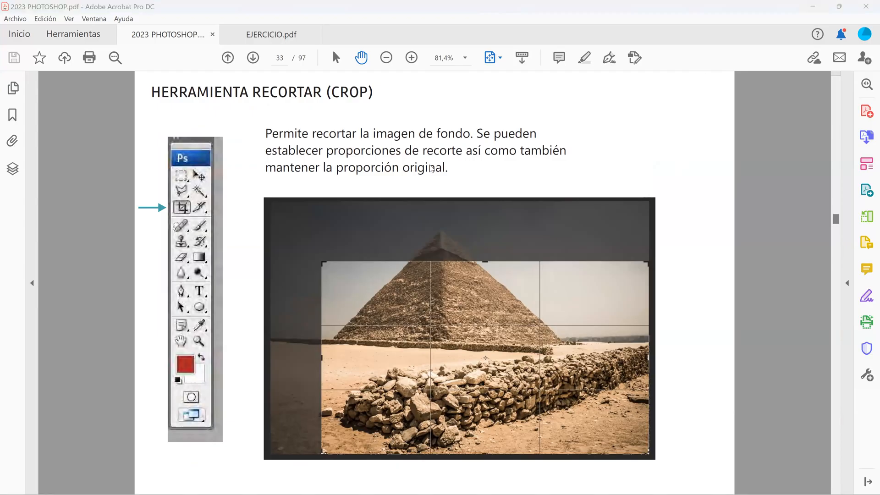
Step: Return to Photoshop, start the Crop tool on the chalet image and constrain the crop to 1 : 1 (Square)
{"action": "left_click", "coordinate": [428, 482]}
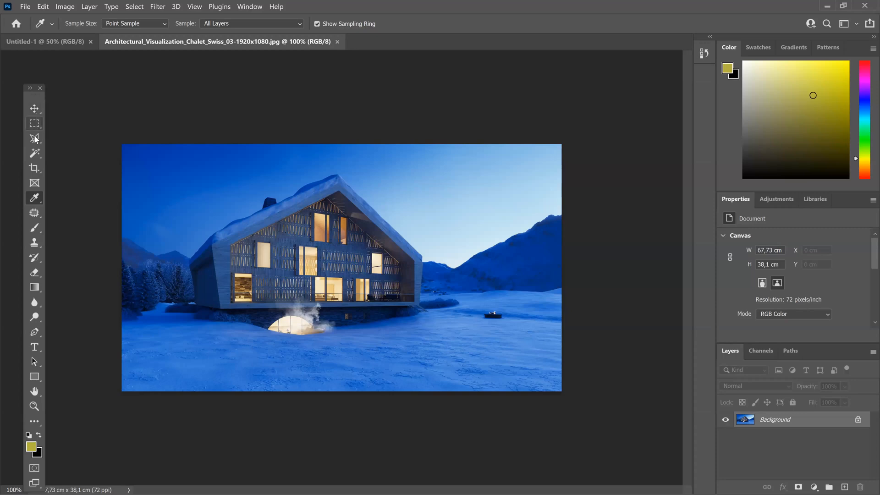
{"action": "left_click", "coordinate": [35, 170]}
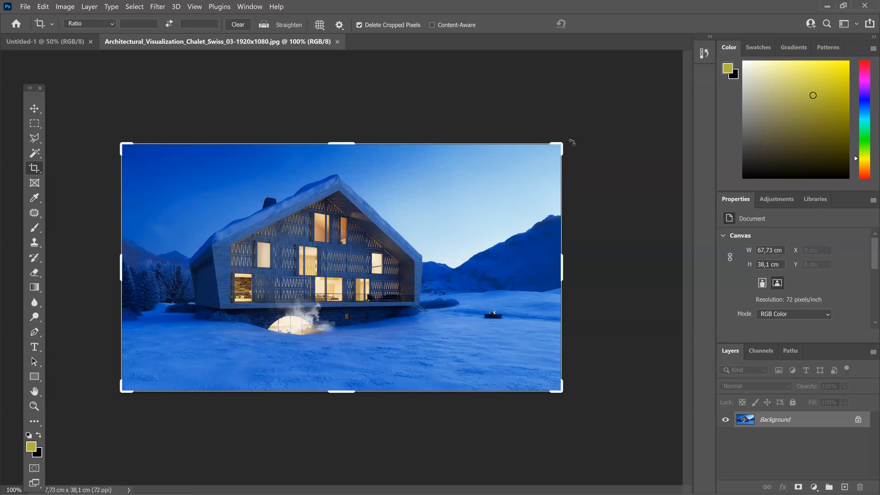
{"action": "mouse_move", "coordinate": [572, 135]}
{"action": "left_mouse_down"}
{"action": "mouse_move", "coordinate": [540, 92]}
{"action": "mouse_move", "coordinate": [578, 151]}
{"action": "mouse_move", "coordinate": [594, 203]}
{"action": "mouse_move", "coordinate": [568, 137]}
{"action": "left_mouse_up"}
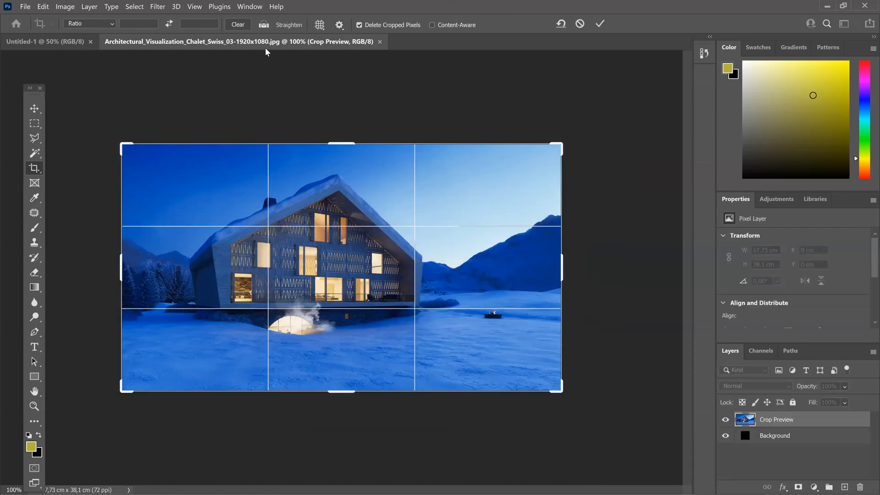
{"action": "left_click", "coordinate": [126, 27]}
{"action": "left_click", "coordinate": [111, 25]}
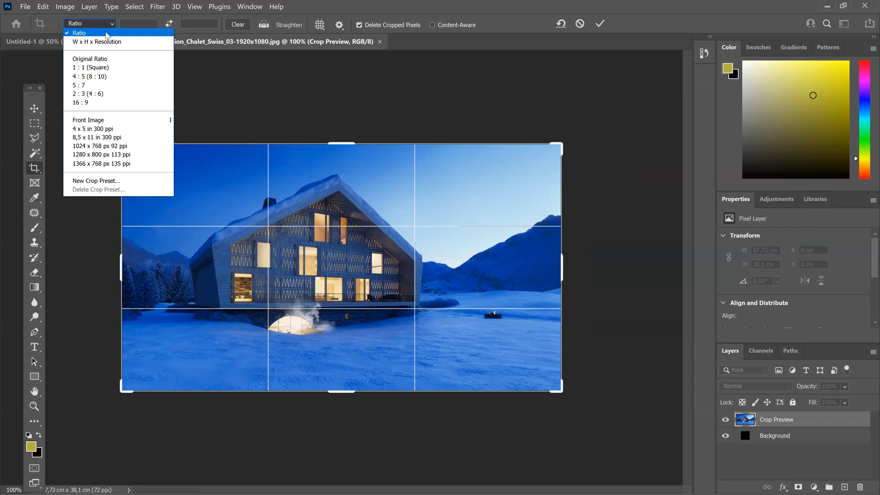
{"action": "left_click", "coordinate": [92, 69]}
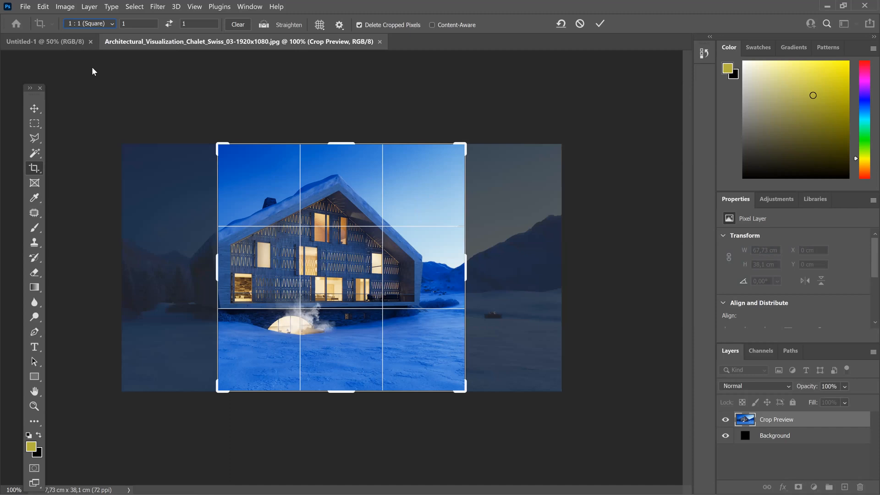
{"action": "left_click", "coordinate": [64, 6]}
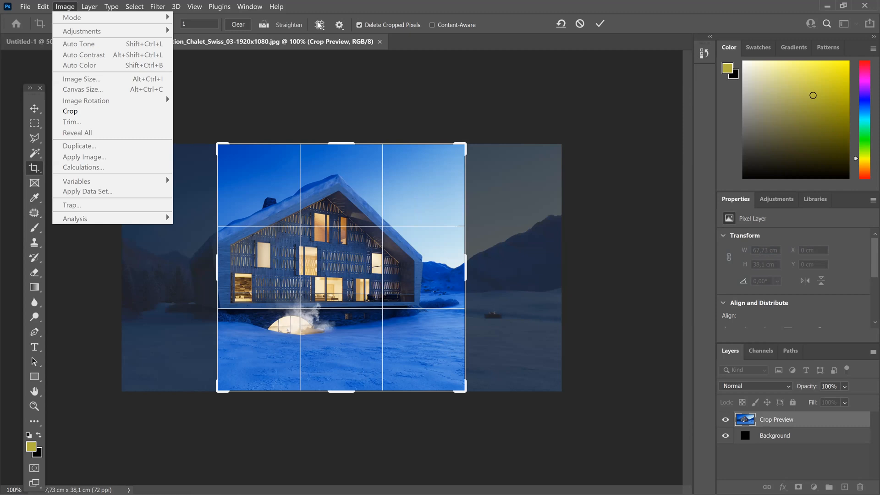
{"action": "left_click", "coordinate": [333, 17]}
Step: Set the crop proportion to Original Ratio and clear the ratio constraint for free cropping
{"action": "left_click", "coordinate": [111, 26]}
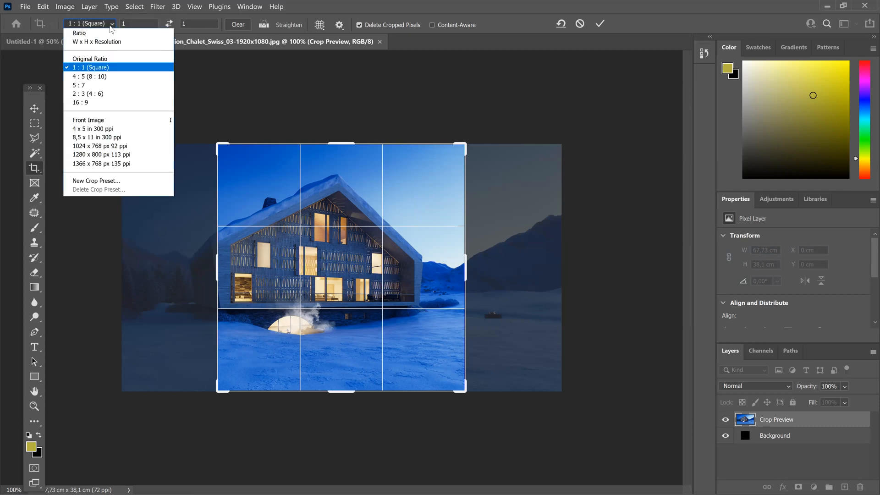
{"action": "left_click", "coordinate": [86, 58]}
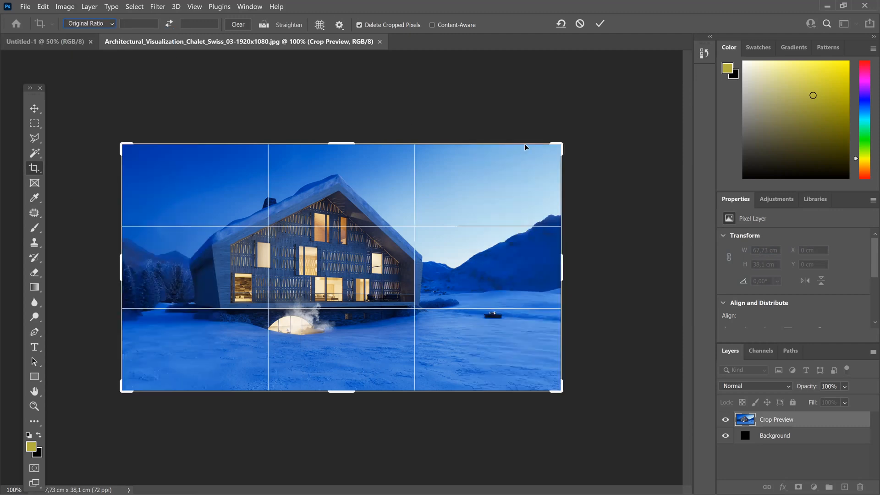
{"action": "mouse_move", "coordinate": [558, 148]}
{"action": "left_mouse_down"}
{"action": "mouse_move", "coordinate": [468, 151]}
{"action": "mouse_move", "coordinate": [555, 136]}
{"action": "left_mouse_up"}
{"action": "left_click", "coordinate": [242, 28]}
Step: Crop the image freely around the chalet to about 46.64 × 34.71 cm, and undo the crop
{"action": "left_click_drag", "start_coordinate": [560, 262], "coordinate": [512, 268]}
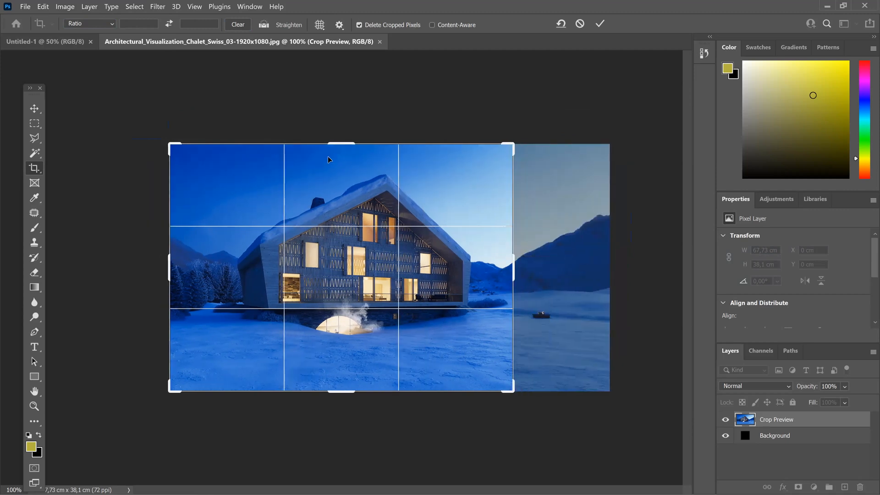
{"action": "left_click_drag", "start_coordinate": [339, 138], "coordinate": [340, 155]}
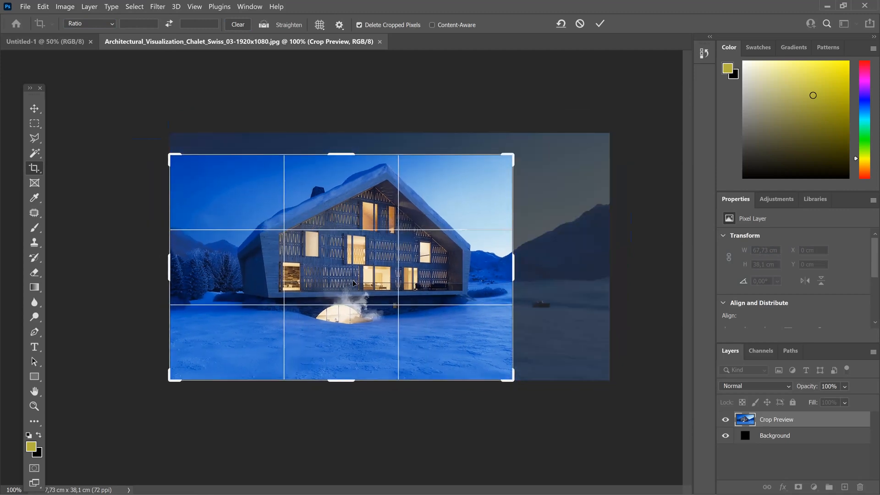
{"action": "left_click_drag", "start_coordinate": [171, 275], "coordinate": [189, 275]}
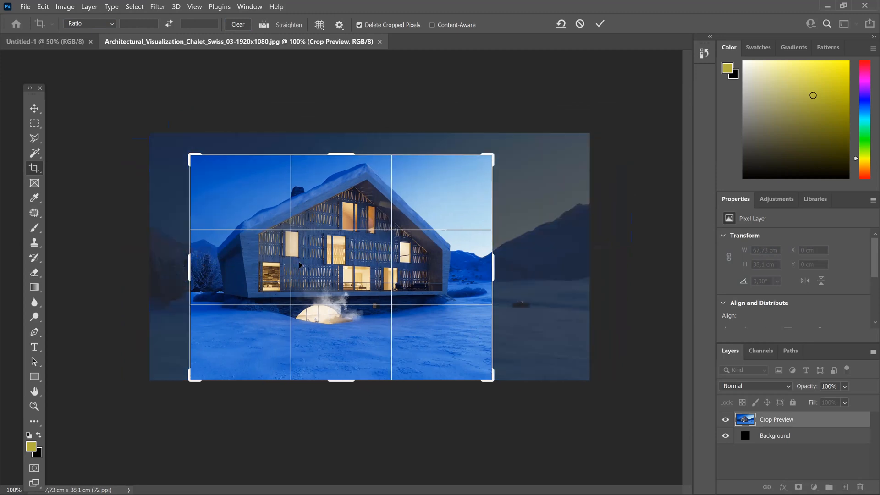
{"action": "key", "text": "Return"}
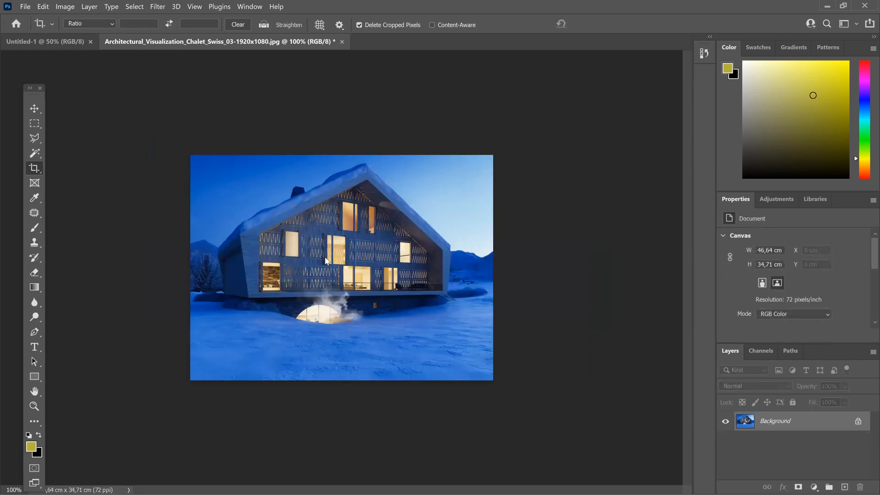
{"action": "key", "text": "ctrl+z"}
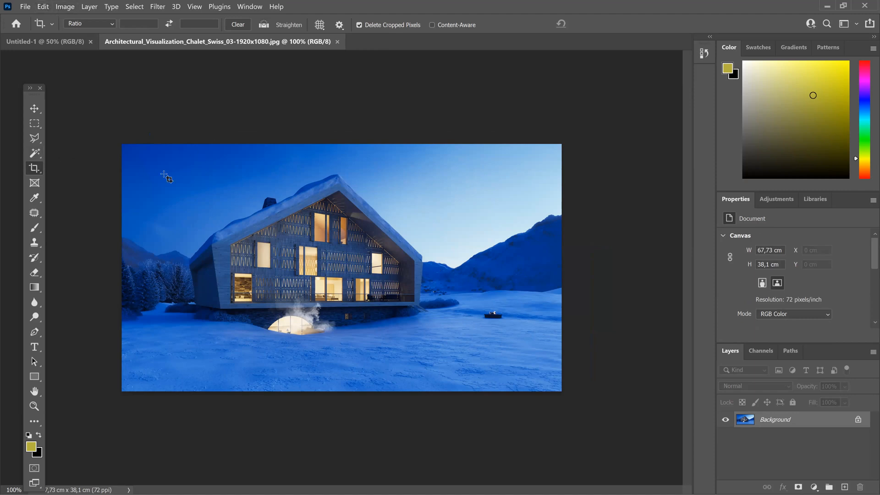
Step: Crop the image to a strip of snow about 37.75 × 10.94 cm, and revert the file to its saved state
{"action": "left_click", "coordinate": [129, 168]}
{"action": "left_click_drag", "start_coordinate": [115, 138], "coordinate": [257, 262]}
{"action": "key", "text": "Return"}
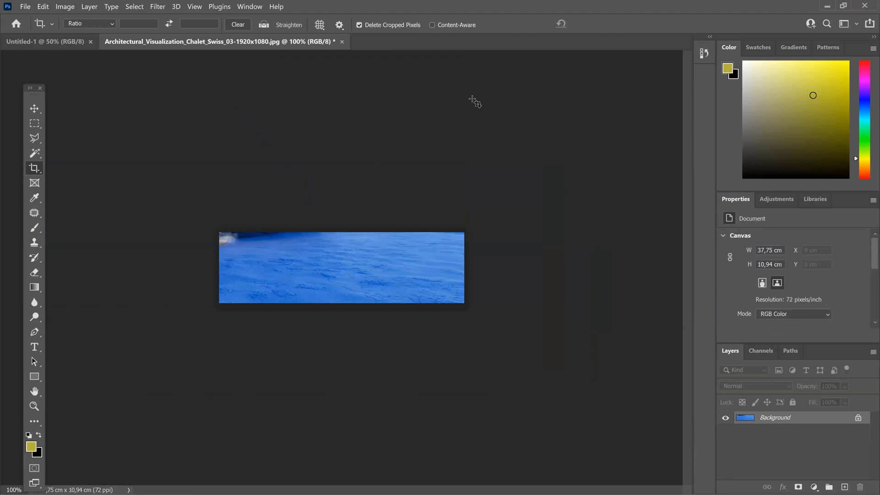
{"action": "left_click", "coordinate": [25, 6]}
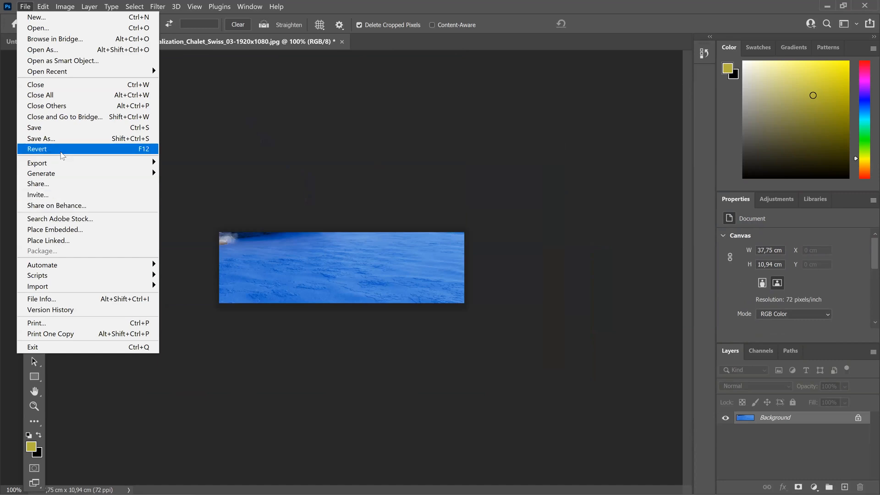
{"action": "left_click", "coordinate": [62, 153]}
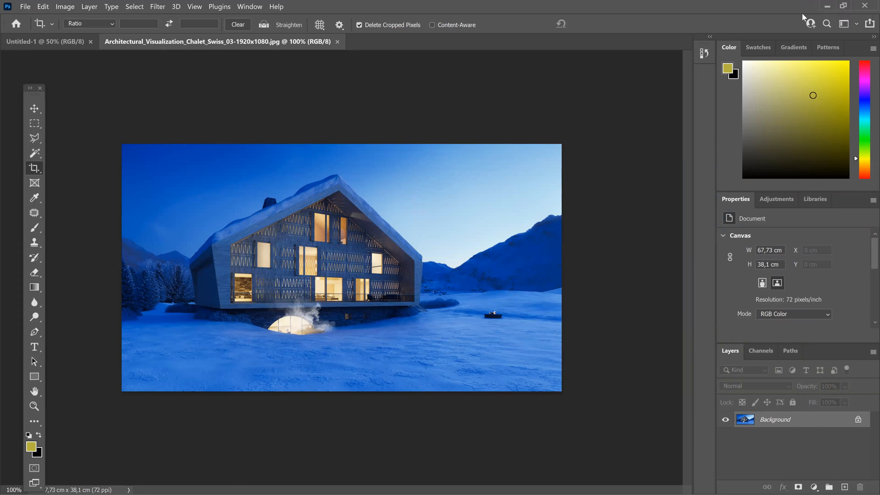
Step: Shrink and minimize the Photoshop window, bring up the 2023 PHOTOSHOP PDF, advance to the CAPAS (layers) page and minimize the PDF
{"action": "key", "text": "super+Down"}
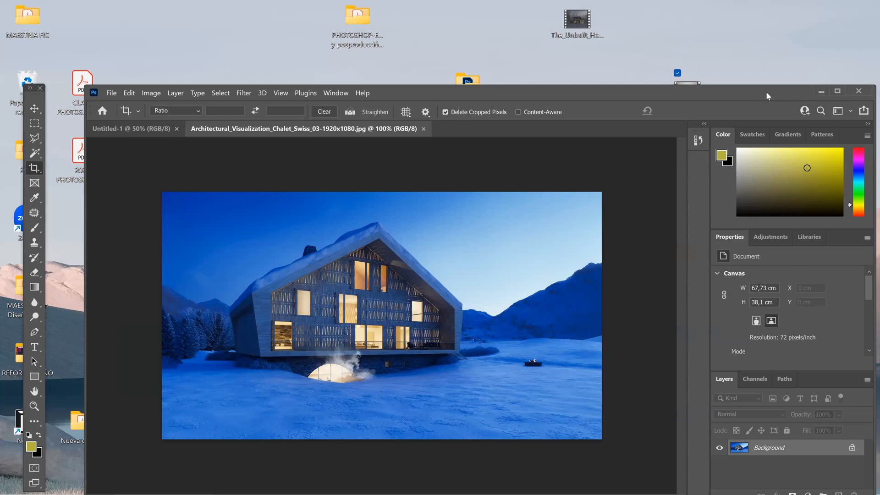
{"action": "left_click_drag", "start_coordinate": [765, 93], "coordinate": [733, 108]}
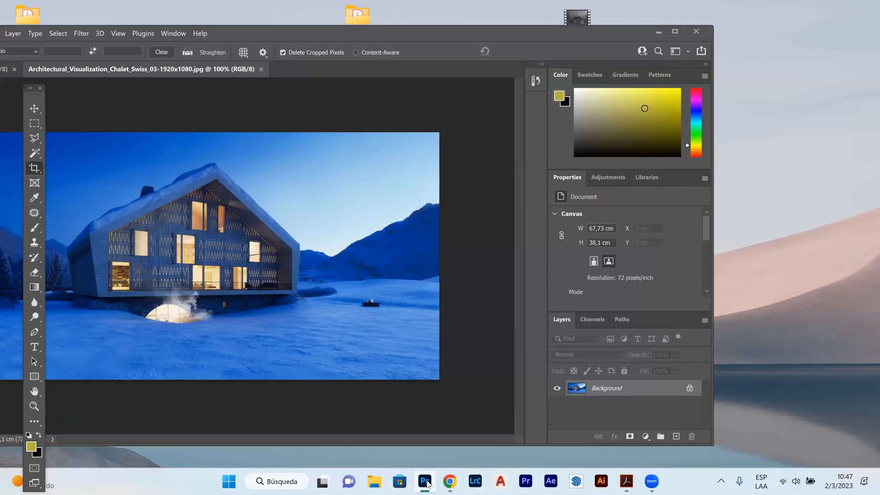
{"action": "left_click", "coordinate": [427, 482]}
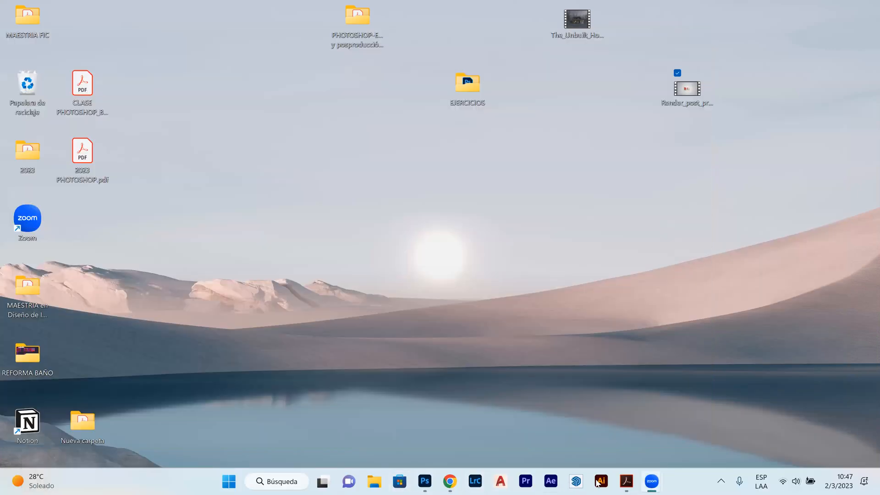
{"action": "mouse_move", "coordinate": [626, 481]}
{"action": "left_click", "coordinate": [579, 440]}
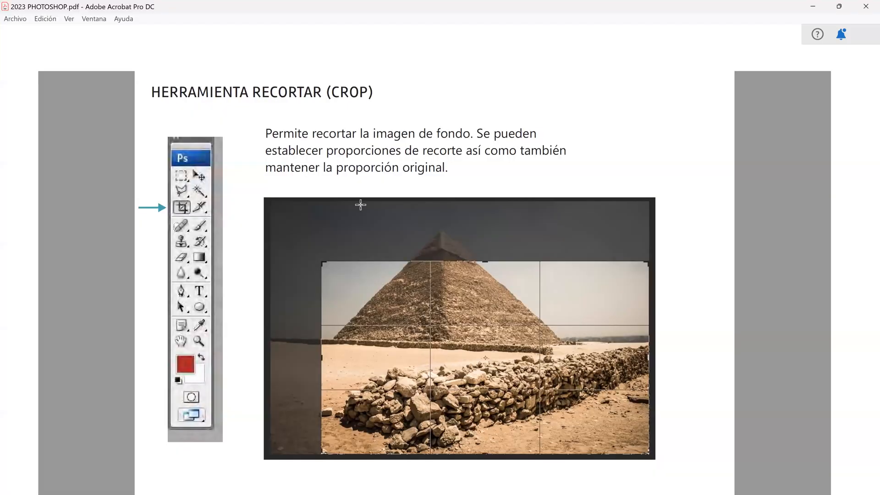
{"action": "scroll", "coordinate": [278, 216], "scroll_direction": "down", "scroll_amount": 1}
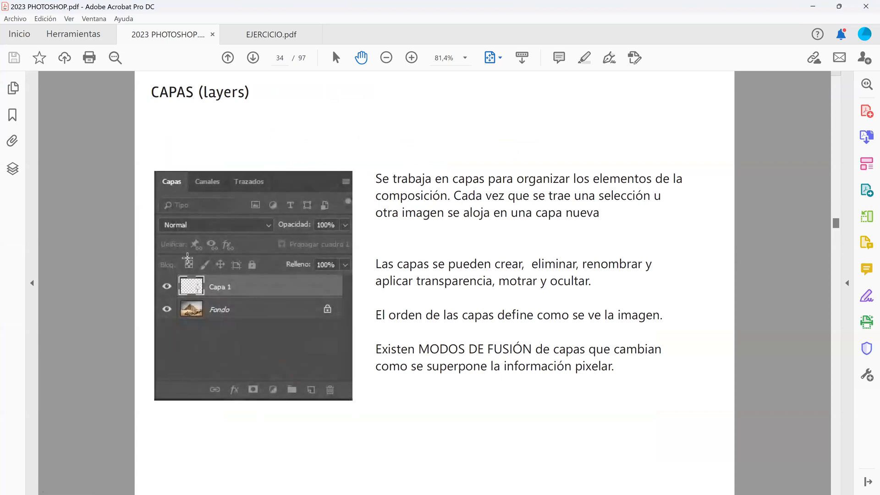
{"action": "left_click", "coordinate": [813, 8]}
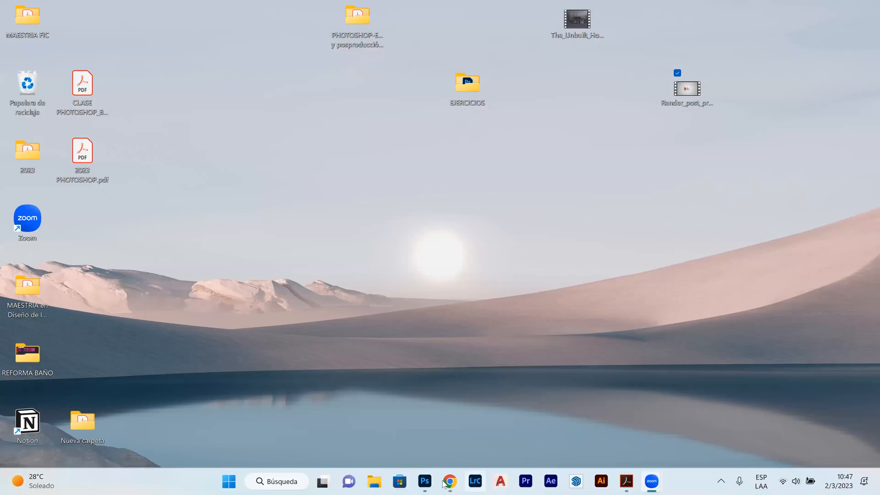
Step: Return to Photoshop and add two empty layers above the chalet image's Background
{"action": "left_click", "coordinate": [425, 481]}
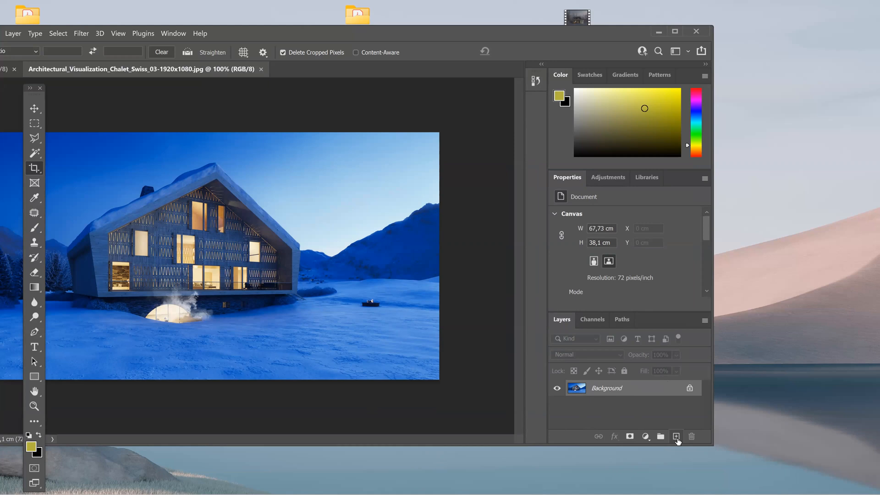
{"action": "left_click", "coordinate": [676, 439]}
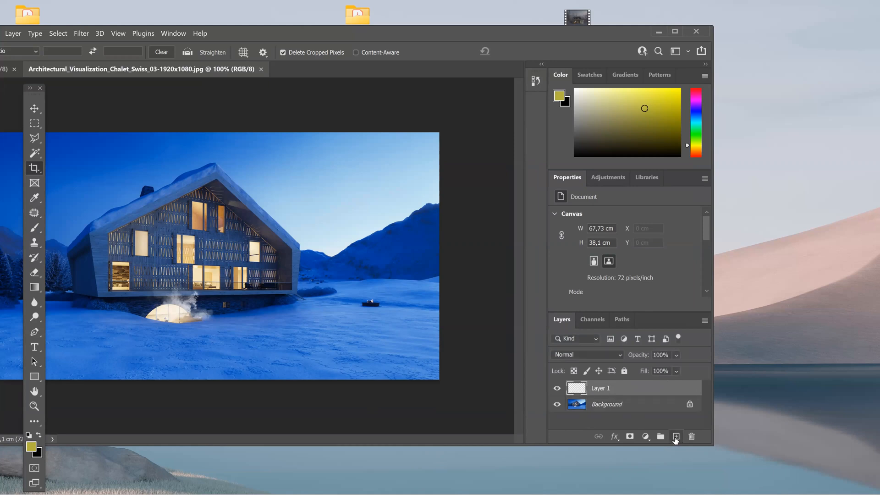
{"action": "left_click", "coordinate": [675, 439]}
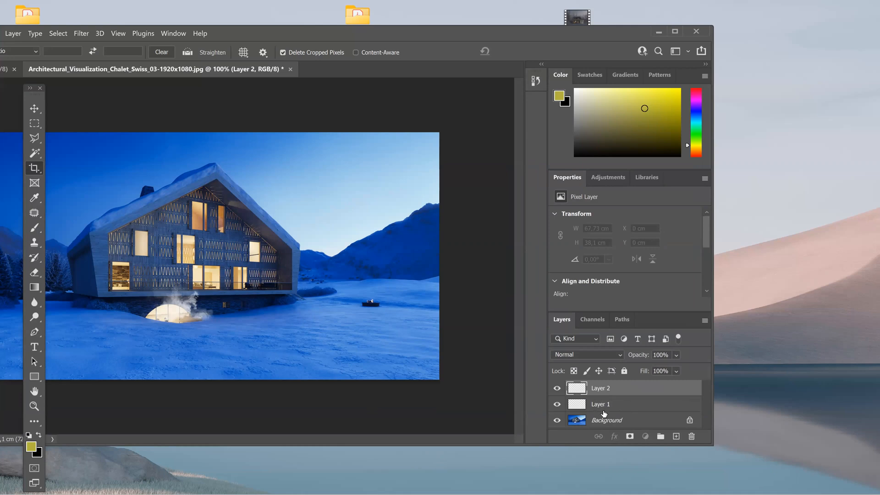
Step: Rename the empty layer directly above the Background as capa
{"action": "double_click", "coordinate": [601, 406]}
{"action": "type", "text": "capa"}
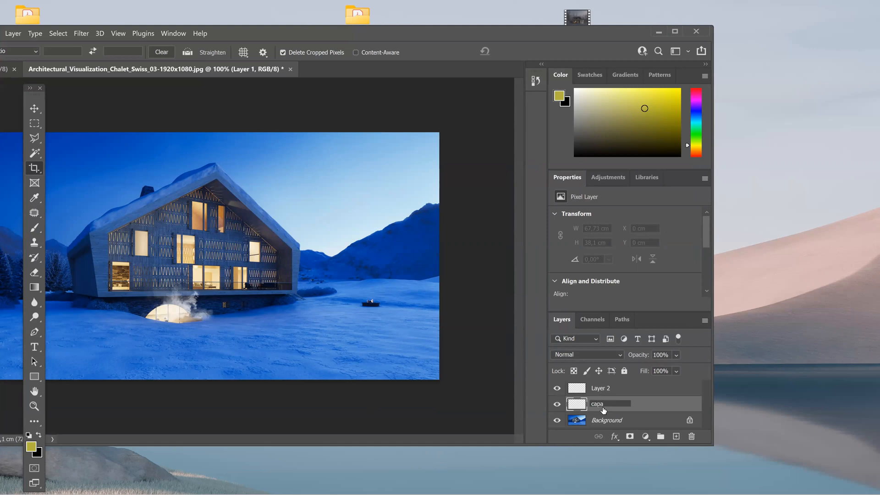
{"action": "key", "text": "Return"}
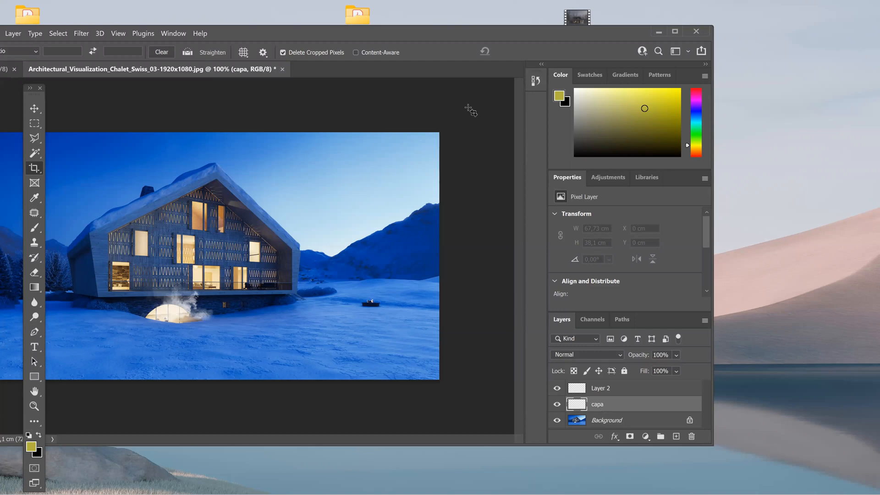
Step: Maximize the Photoshop window and delete the empty layer above capa, named Layer 2
{"action": "left_click", "coordinate": [675, 32]}
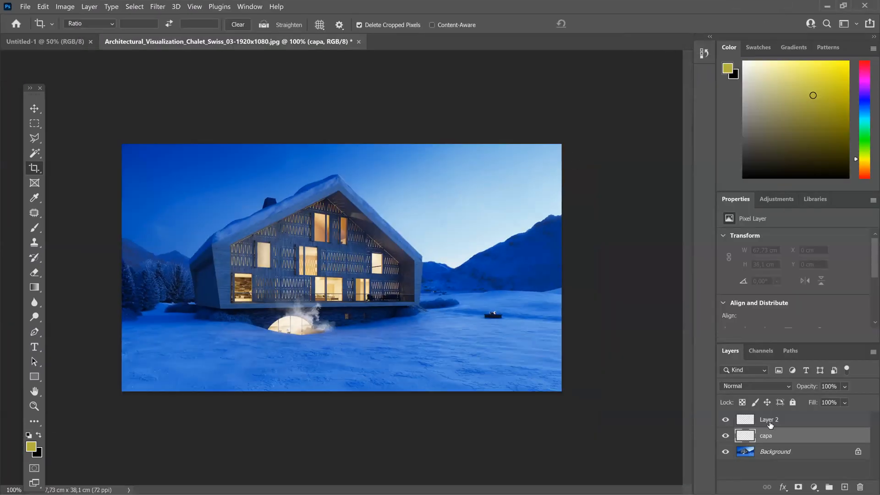
{"action": "left_click", "coordinate": [770, 421]}
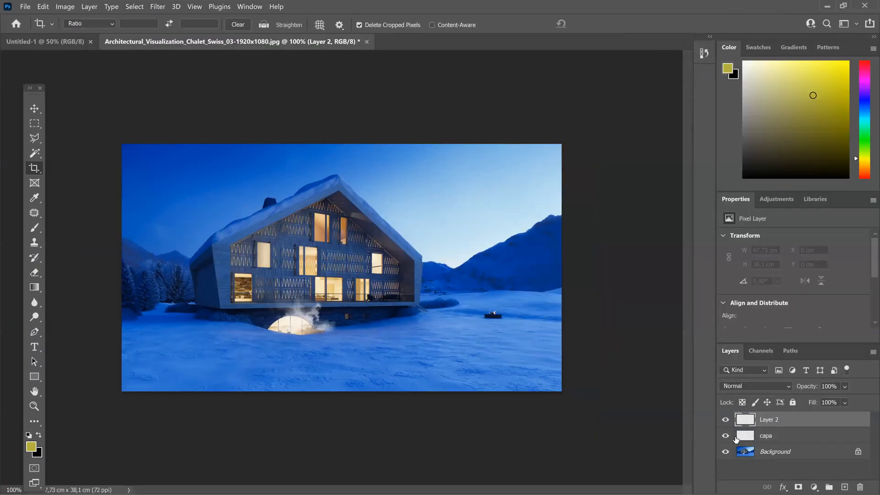
{"action": "left_click", "coordinate": [860, 486]}
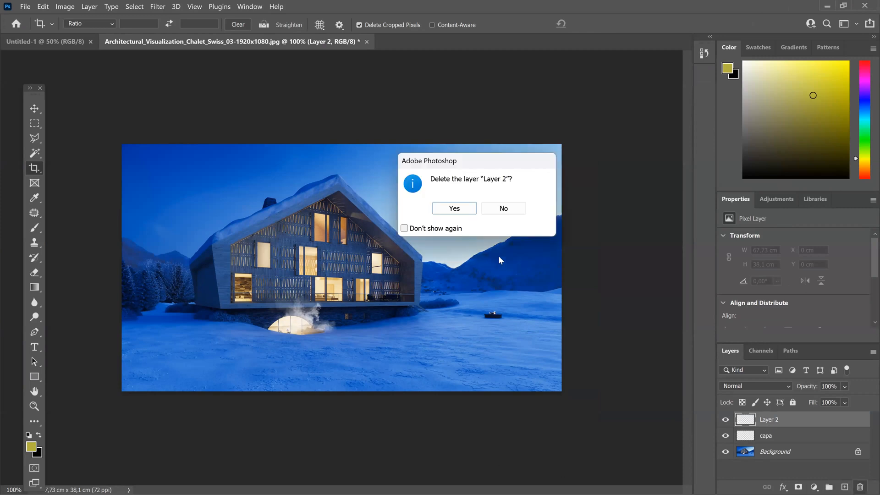
{"action": "left_click", "coordinate": [451, 208]}
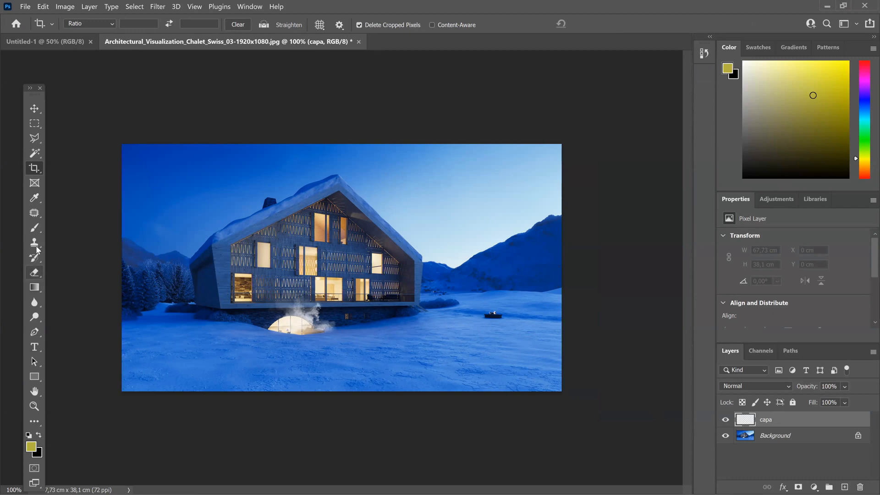
Step: Paint broad olive-yellow Brush strokes over the sky on the capa layer
{"action": "left_click", "coordinate": [35, 228]}
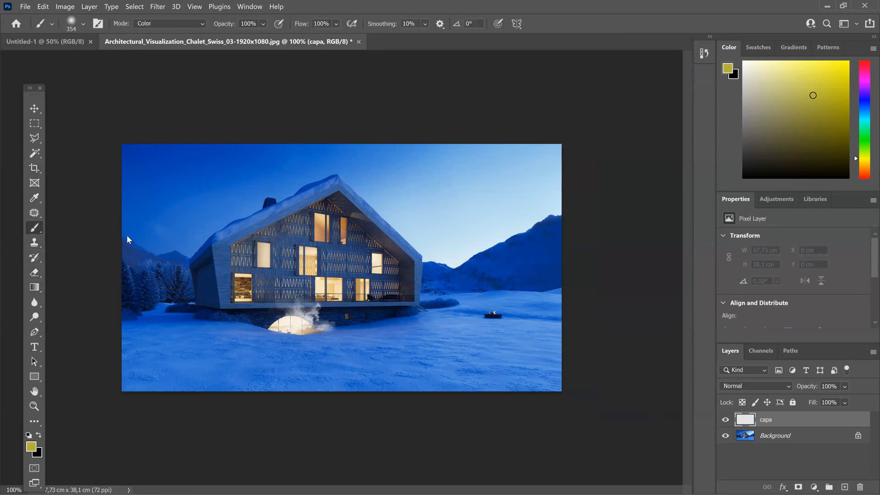
{"action": "mouse_move", "coordinate": [182, 205]}
{"action": "left_mouse_down"}
{"action": "mouse_move", "coordinate": [132, 239]}
{"action": "mouse_move", "coordinate": [255, 182]}
{"action": "mouse_move", "coordinate": [393, 139]}
{"action": "mouse_move", "coordinate": [419, 147]}
{"action": "left_mouse_up"}
{"action": "mouse_move", "coordinate": [502, 228]}
{"action": "left_mouse_down"}
{"action": "mouse_move", "coordinate": [549, 164]}
{"action": "mouse_move", "coordinate": [168, 168]}
{"action": "mouse_move", "coordinate": [129, 178]}
{"action": "left_mouse_up"}
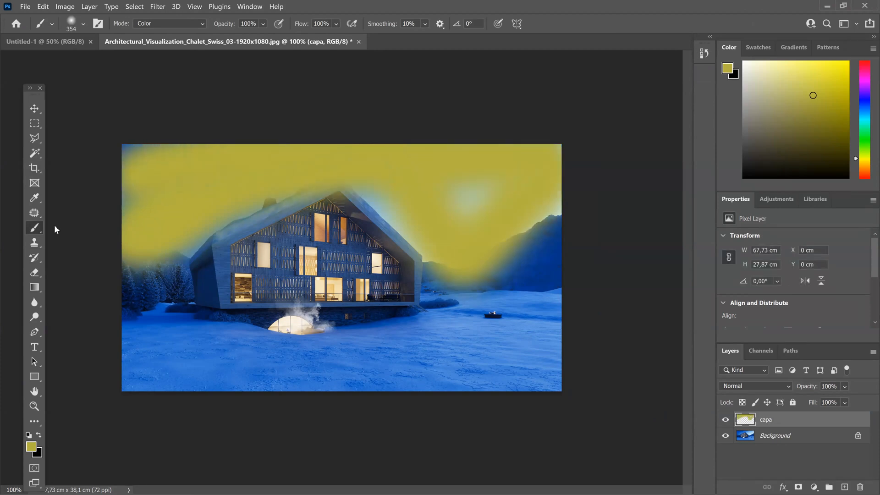
Step: Erase the olive-yellow paint from the capa layer with the Eraser at 80% opacity
{"action": "left_click", "coordinate": [35, 273]}
{"action": "mouse_move", "coordinate": [132, 239]}
{"action": "left_mouse_down"}
{"action": "mouse_move", "coordinate": [177, 229]}
{"action": "mouse_move", "coordinate": [129, 260]}
{"action": "mouse_move", "coordinate": [169, 271]}
{"action": "left_mouse_up"}
{"action": "mouse_move", "coordinate": [248, 204]}
{"action": "left_mouse_down"}
{"action": "mouse_move", "coordinate": [169, 221]}
{"action": "mouse_move", "coordinate": [128, 163]}
{"action": "mouse_move", "coordinate": [100, 165]}
{"action": "mouse_move", "coordinate": [229, 154]}
{"action": "mouse_move", "coordinate": [248, 181]}
{"action": "mouse_move", "coordinate": [293, 202]}
{"action": "mouse_move", "coordinate": [307, 151]}
{"action": "mouse_move", "coordinate": [328, 179]}
{"action": "mouse_move", "coordinate": [532, 183]}
{"action": "mouse_move", "coordinate": [477, 150]}
{"action": "mouse_move", "coordinate": [545, 172]}
{"action": "mouse_move", "coordinate": [436, 174]}
{"action": "mouse_move", "coordinate": [576, 205]}
{"action": "mouse_move", "coordinate": [481, 246]}
{"action": "mouse_move", "coordinate": [458, 271]}
{"action": "mouse_move", "coordinate": [594, 275]}
{"action": "mouse_move", "coordinate": [520, 223]}
{"action": "mouse_move", "coordinate": [412, 234]}
{"action": "left_mouse_up"}
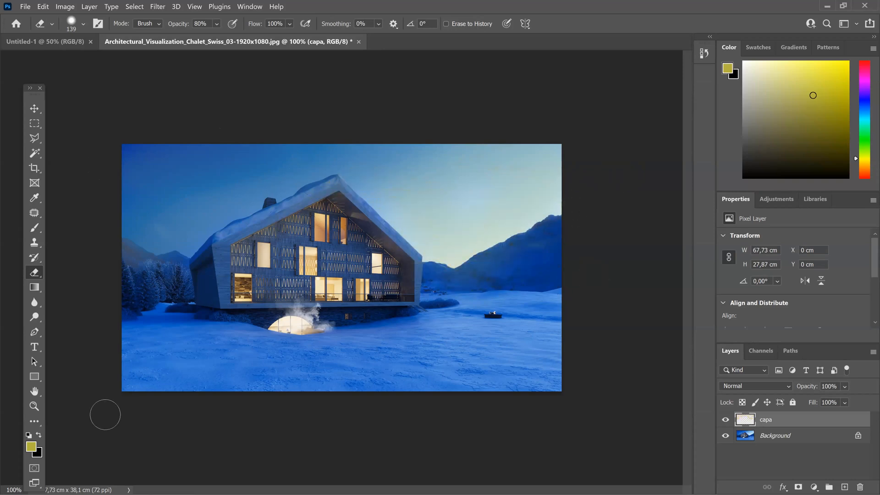
Step: Swap the foreground and background colors, brush black strokes across the chalet on capa, and undo the strokes
{"action": "left_click", "coordinate": [39, 434]}
{"action": "left_click", "coordinate": [35, 228]}
{"action": "mouse_move", "coordinate": [133, 227]}
{"action": "left_mouse_down"}
{"action": "mouse_move", "coordinate": [311, 214]}
{"action": "mouse_move", "coordinate": [589, 245]}
{"action": "left_mouse_up"}
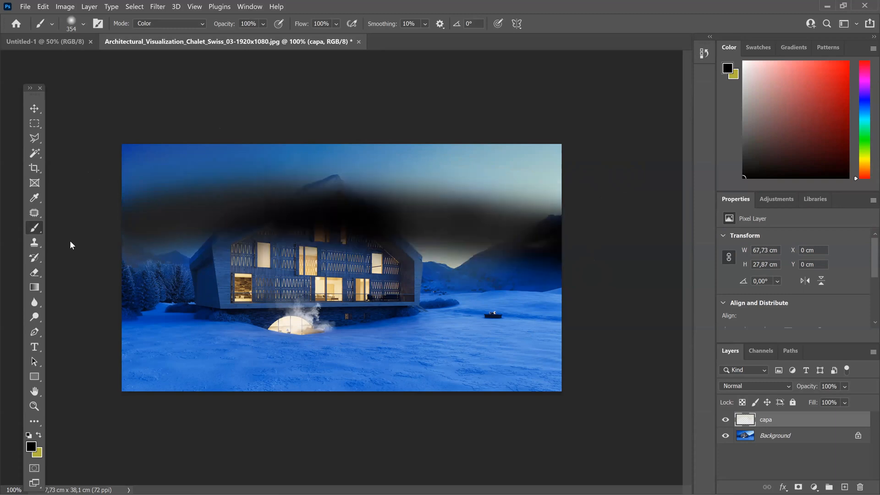
{"action": "left_click_drag", "start_coordinate": [70, 240], "coordinate": [587, 255]}
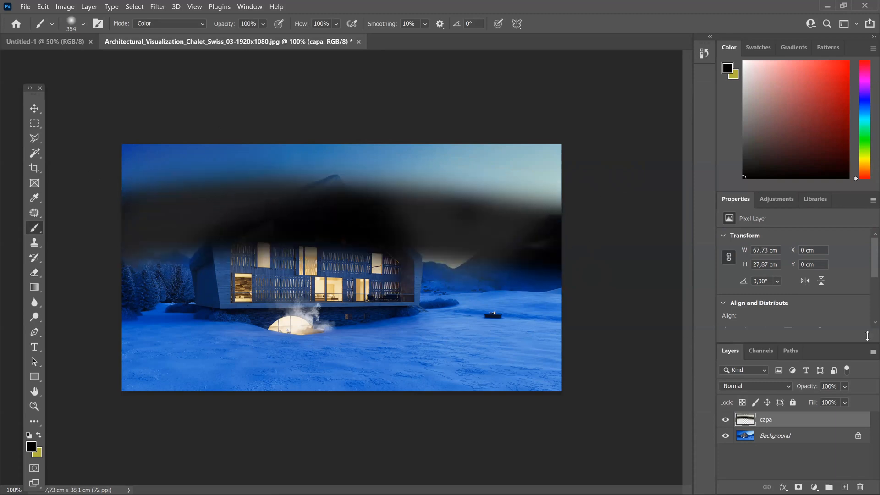
{"action": "key", "text": "ctrl+z"}
{"action": "key", "text": "ctrl+z"}
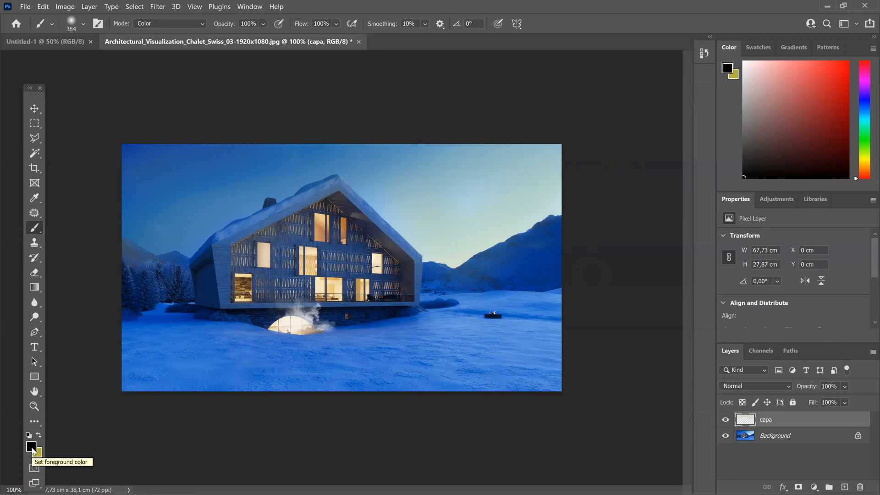
Step: Set the foreground color to white (ffffff)
{"action": "left_click", "coordinate": [31, 447]}
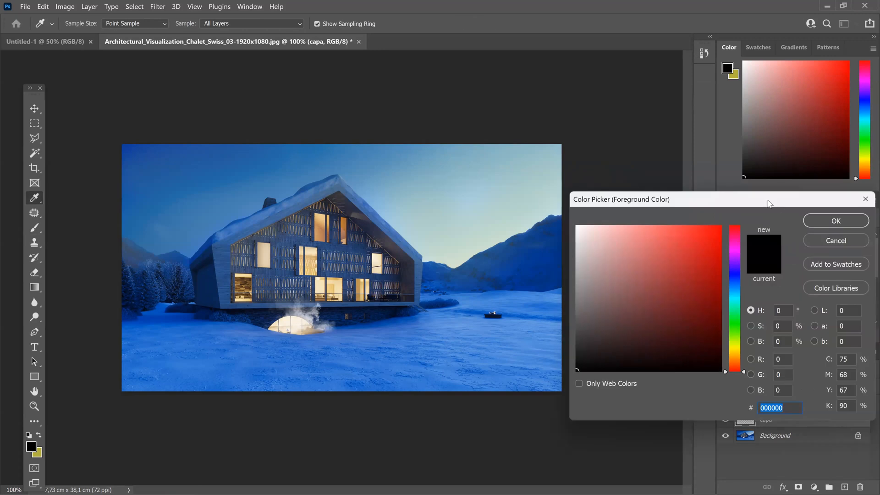
{"action": "left_click_drag", "start_coordinate": [768, 203], "coordinate": [394, 99]}
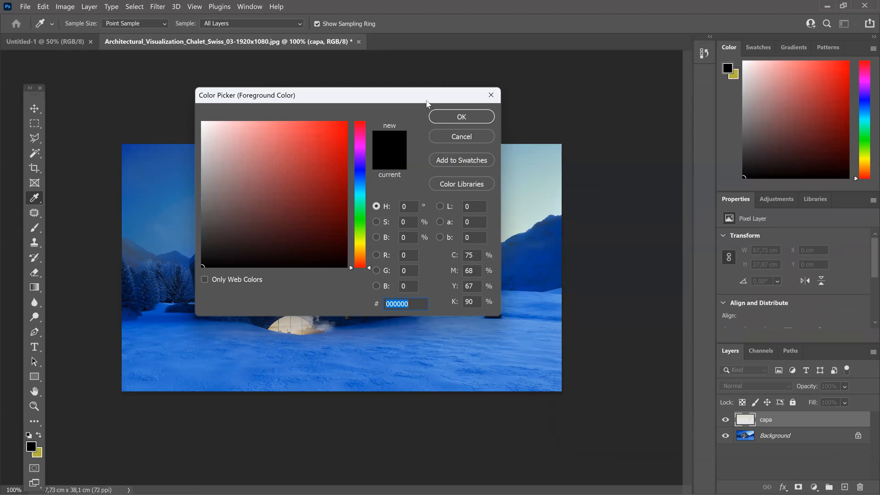
{"action": "left_click_drag", "start_coordinate": [427, 100], "coordinate": [411, 77]}
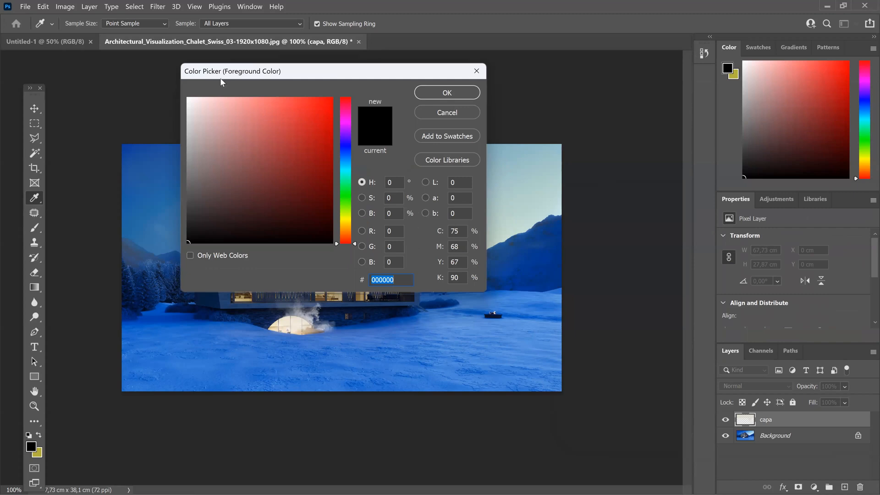
{"action": "left_click_drag", "start_coordinate": [220, 83], "coordinate": [271, 94]}
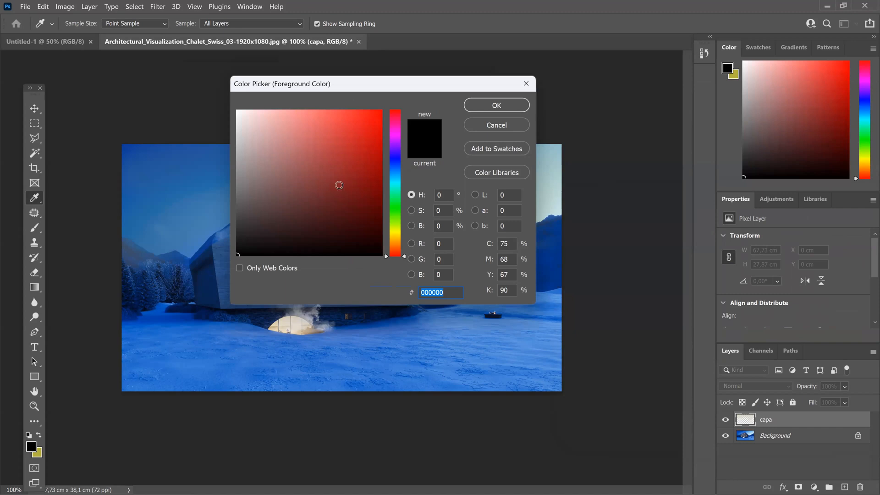
{"action": "left_click_drag", "start_coordinate": [276, 218], "coordinate": [209, 86]}
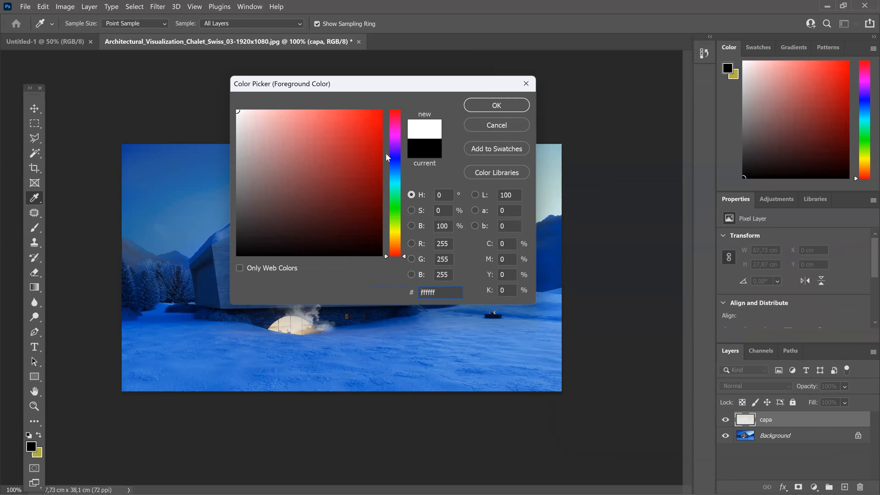
{"action": "left_click", "coordinate": [509, 105]}
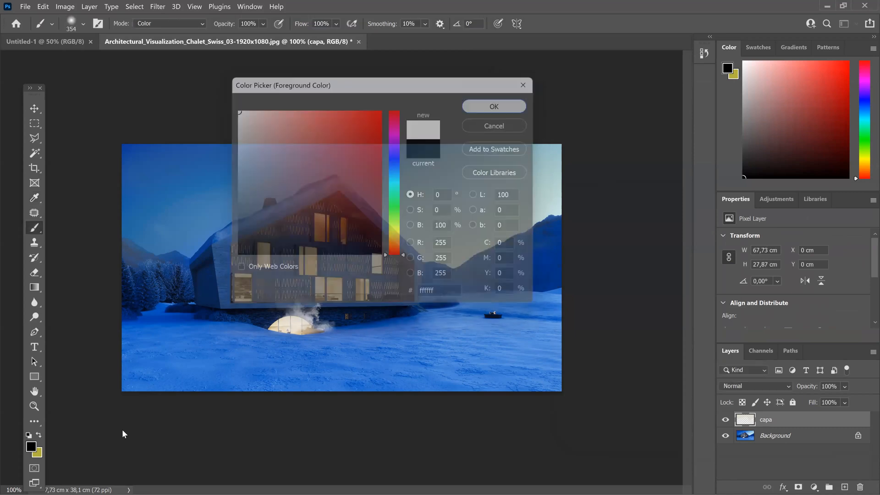
Step: Set the background color to black (000000)
{"action": "left_click", "coordinate": [42, 453]}
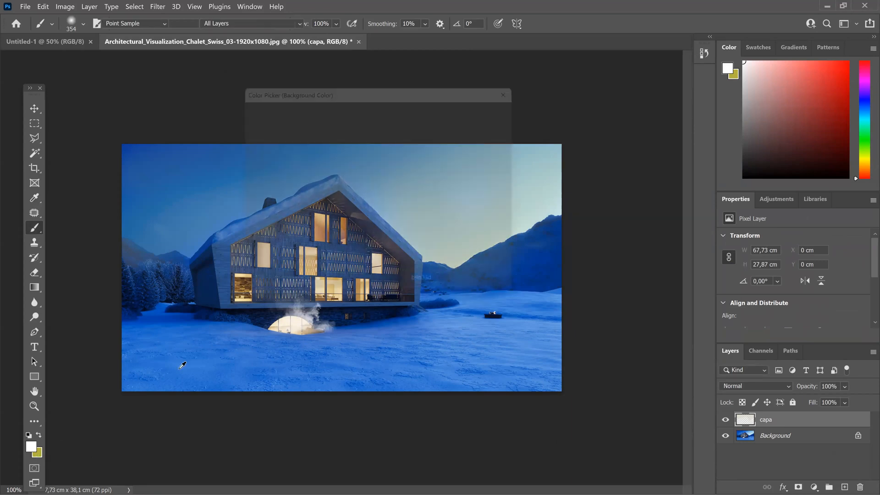
{"action": "type", "text": "000000"}
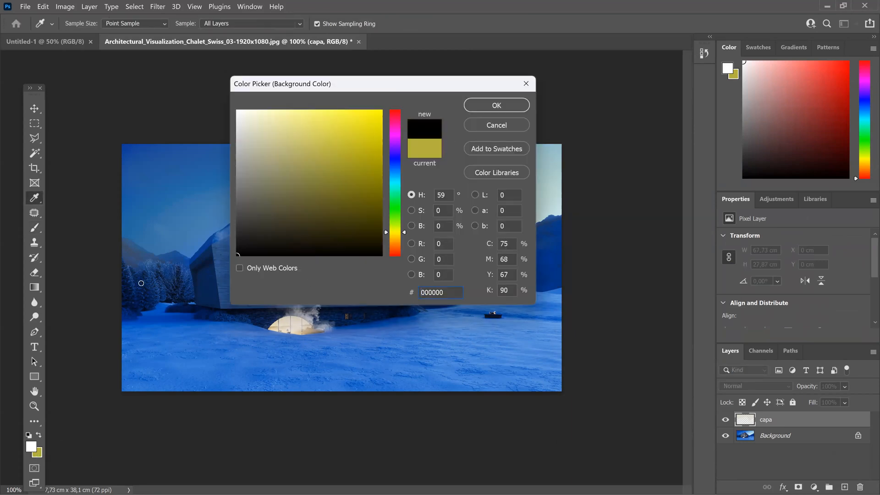
{"action": "left_click", "coordinate": [500, 107]}
{"action": "key", "text": "Return"}
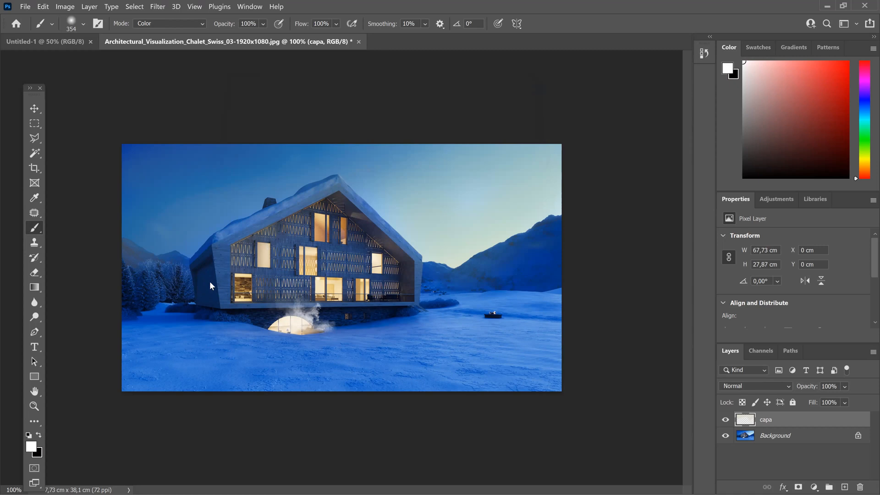
Step: Fill the capa layer with a vertical white-to-black linear gradient running from the image's lower edge up to the chalet's roof peak
{"action": "left_click", "coordinate": [33, 290]}
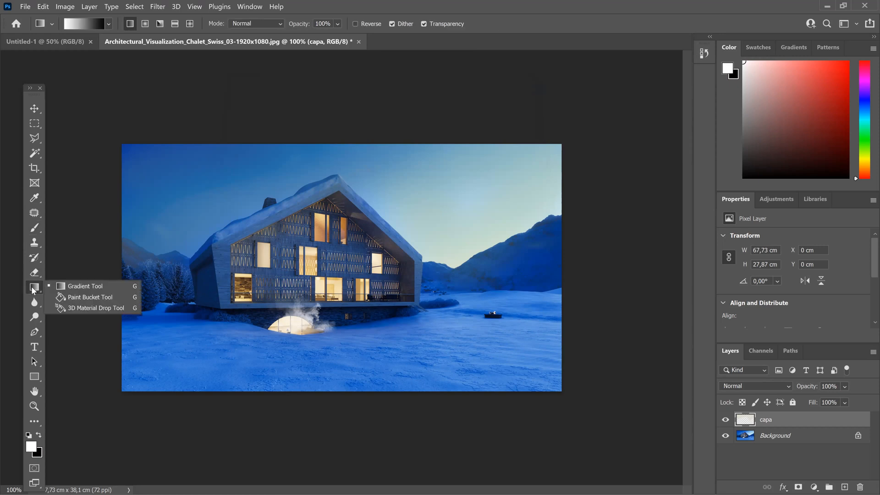
{"action": "left_click", "coordinate": [66, 289]}
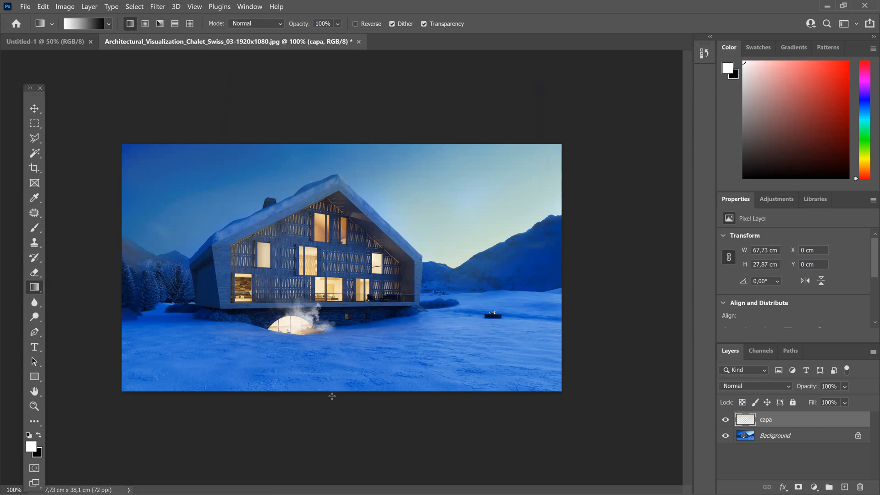
{"action": "left_click_drag", "start_coordinate": [348, 401], "coordinate": [351, 178]}
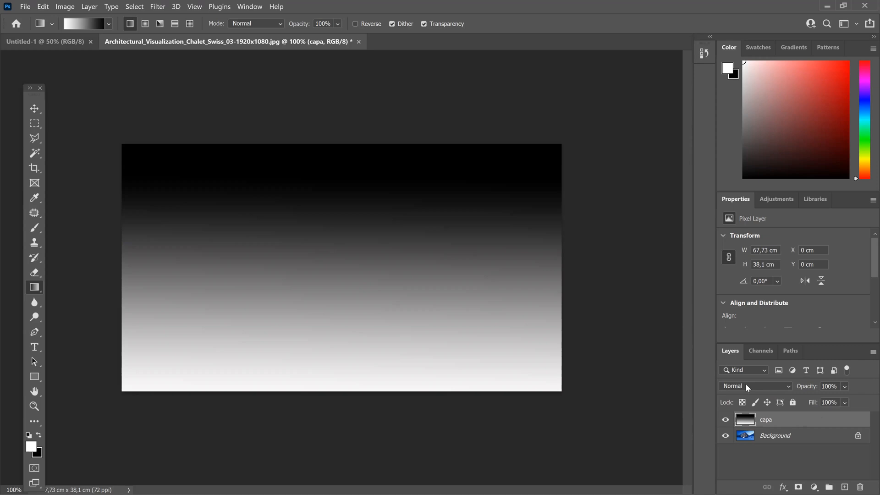
Step: Try the Exclusion blend mode on the capa layer and undo it
{"action": "left_click", "coordinate": [775, 388]}
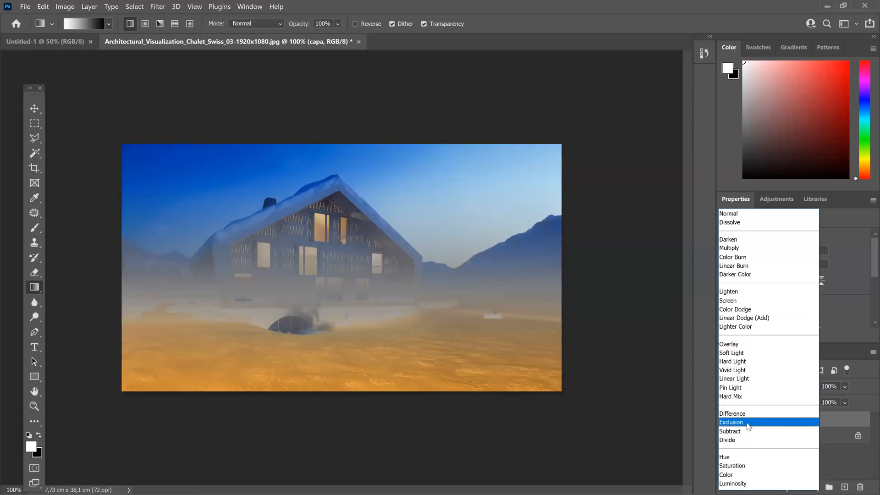
{"action": "left_click", "coordinate": [749, 424]}
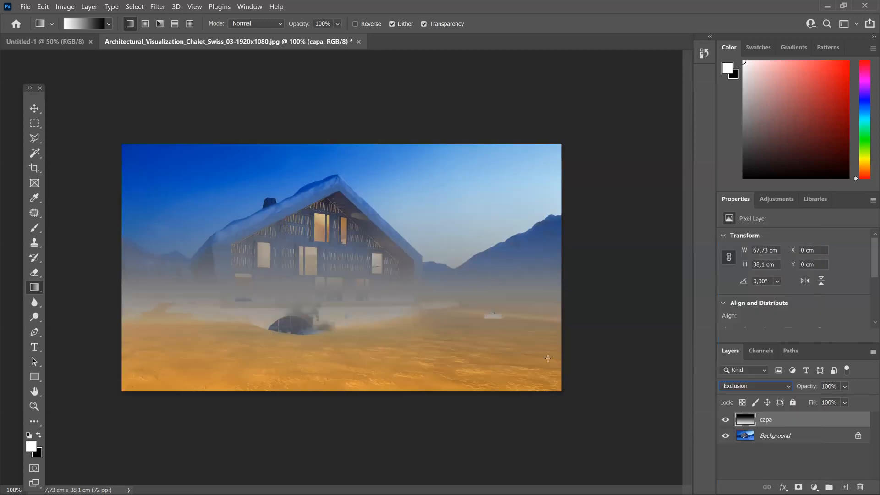
{"action": "key", "text": "ctrl+z"}
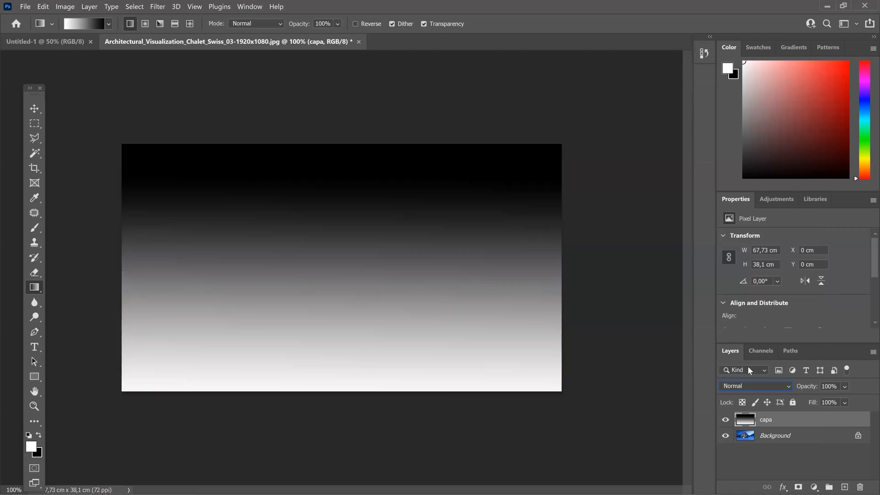
Step: Lower the capa layer's opacity to 50%
{"action": "left_click", "coordinate": [845, 388]}
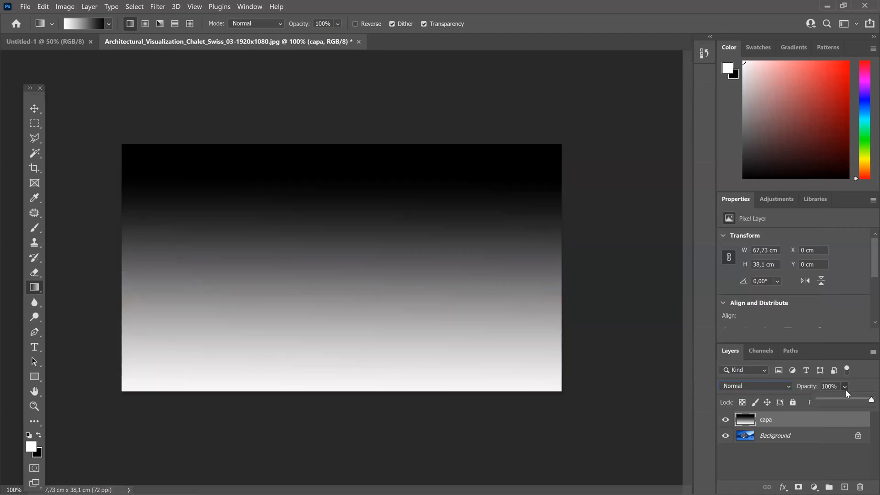
{"action": "left_click_drag", "start_coordinate": [866, 406], "coordinate": [836, 407]}
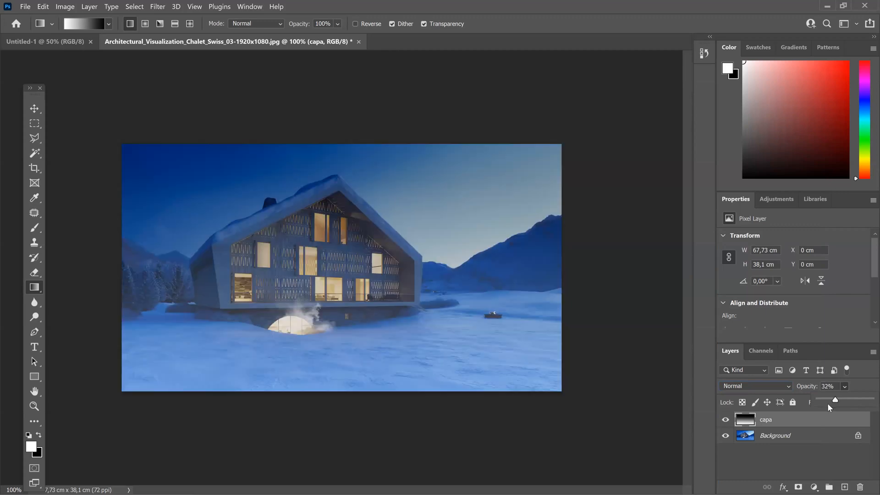
{"action": "left_click", "coordinate": [821, 401]}
{"action": "left_click_drag", "start_coordinate": [821, 401], "coordinate": [846, 401]}
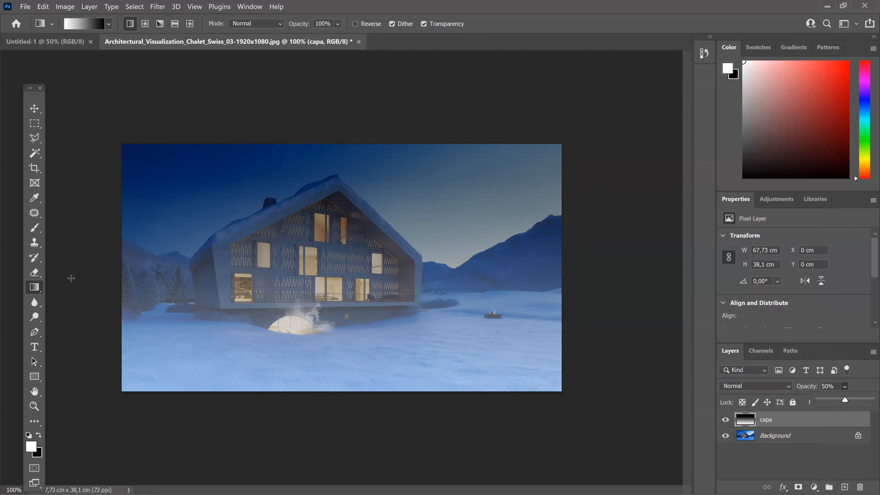
Step: Choose the Eraser and set its brush size to 322 px
{"action": "left_click", "coordinate": [34, 272]}
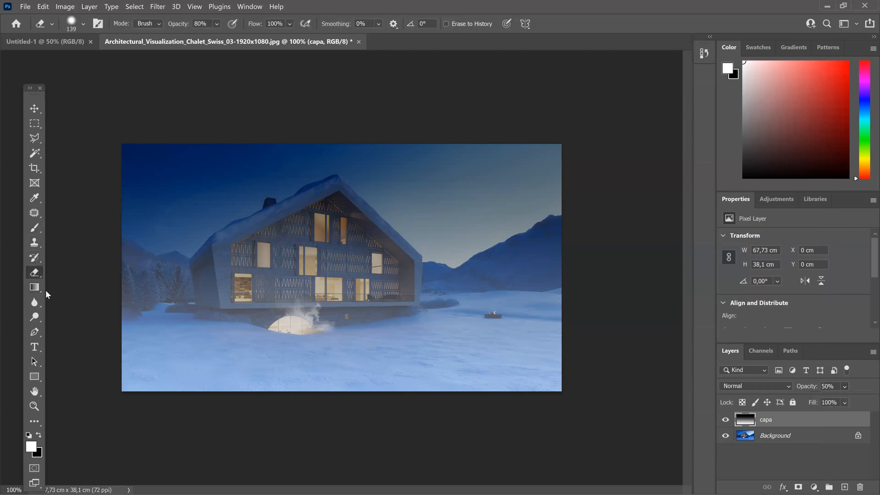
{"action": "left_click", "coordinate": [83, 25]}
{"action": "left_click_drag", "start_coordinate": [108, 61], "coordinate": [123, 63]}
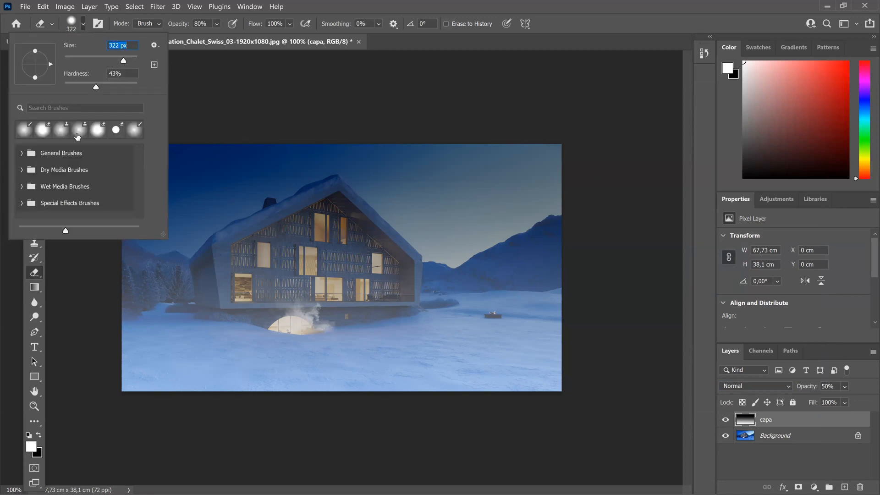
{"action": "key", "text": "s"}
{"action": "left_click", "coordinate": [133, 373]}
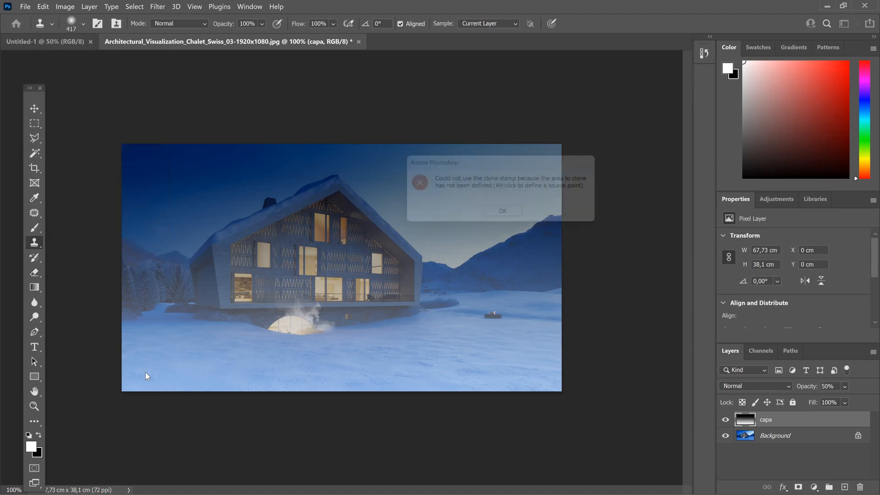
{"action": "left_click", "coordinate": [493, 216]}
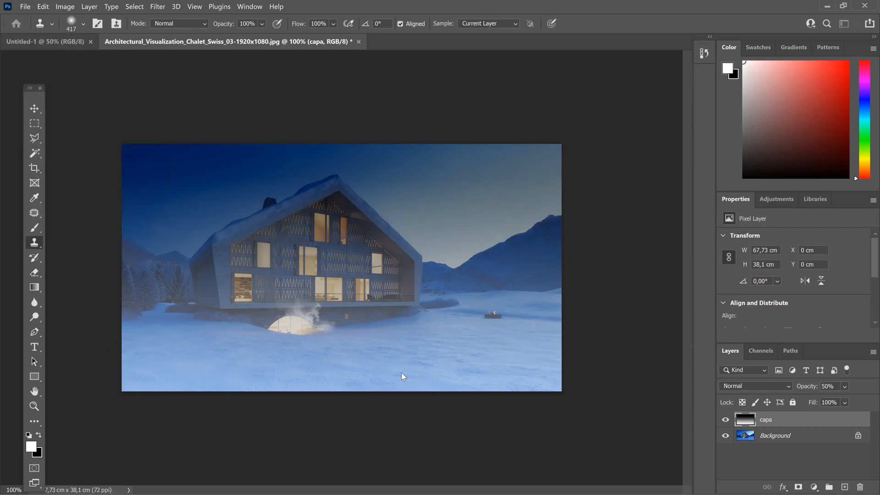
{"action": "left_click", "coordinate": [383, 372]}
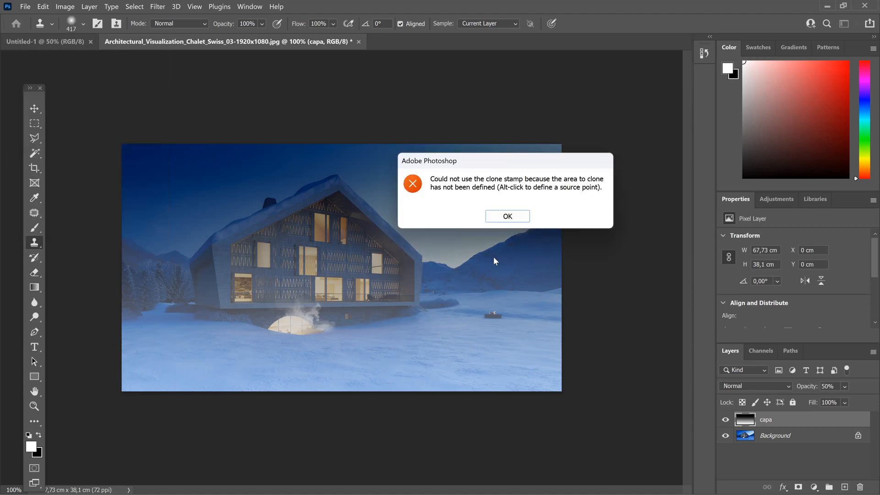
{"action": "left_click", "coordinate": [514, 216]}
Step: Erase the capa gradient over the foreground snow with the Eraser, and undo the erasing
{"action": "left_click", "coordinate": [34, 272]}
{"action": "mouse_move", "coordinate": [156, 372]}
{"action": "left_mouse_down"}
{"action": "mouse_move", "coordinate": [127, 379]}
{"action": "mouse_move", "coordinate": [155, 371]}
{"action": "mouse_move", "coordinate": [216, 380]}
{"action": "mouse_move", "coordinate": [552, 381]}
{"action": "mouse_move", "coordinate": [108, 374]}
{"action": "left_mouse_up"}
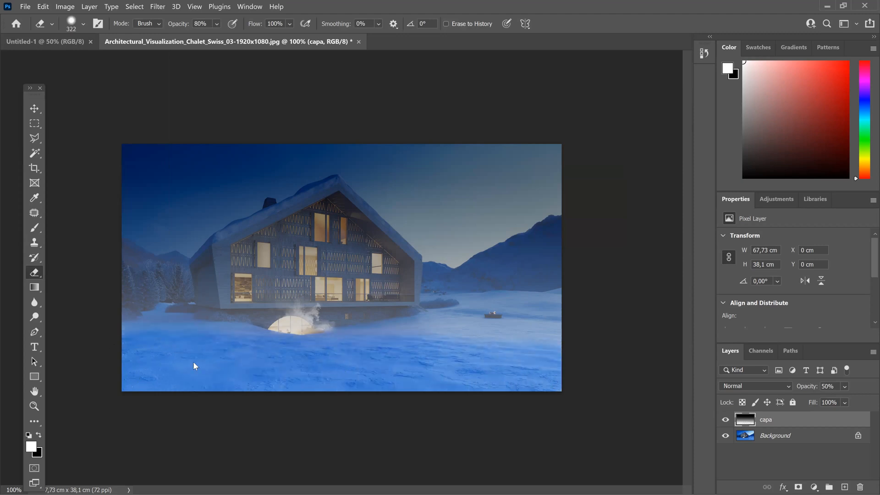
{"action": "key", "text": "ctrl+z"}
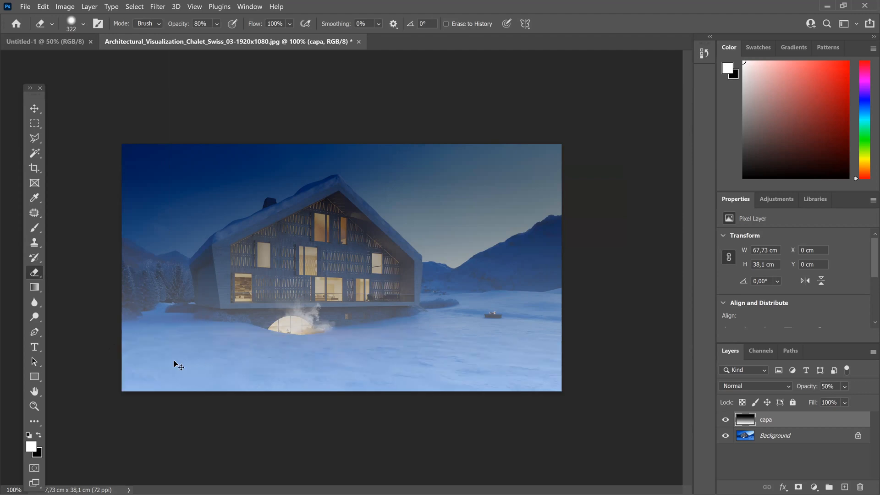
Step: Lower the Eraser's opacity to 13% and softly erase the capa gradient over the foreground snow
{"action": "left_click", "coordinate": [216, 24]}
{"action": "left_click", "coordinate": [210, 36]}
{"action": "left_click_drag", "start_coordinate": [211, 38], "coordinate": [211, 38]}
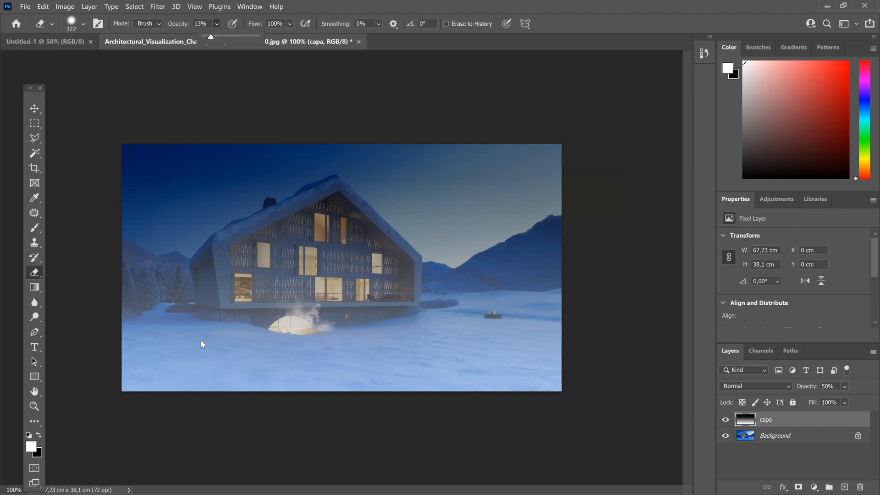
{"action": "mouse_move", "coordinate": [127, 387]}
{"action": "left_mouse_down"}
{"action": "mouse_move", "coordinate": [200, 399]}
{"action": "mouse_move", "coordinate": [569, 379]}
{"action": "left_mouse_up"}
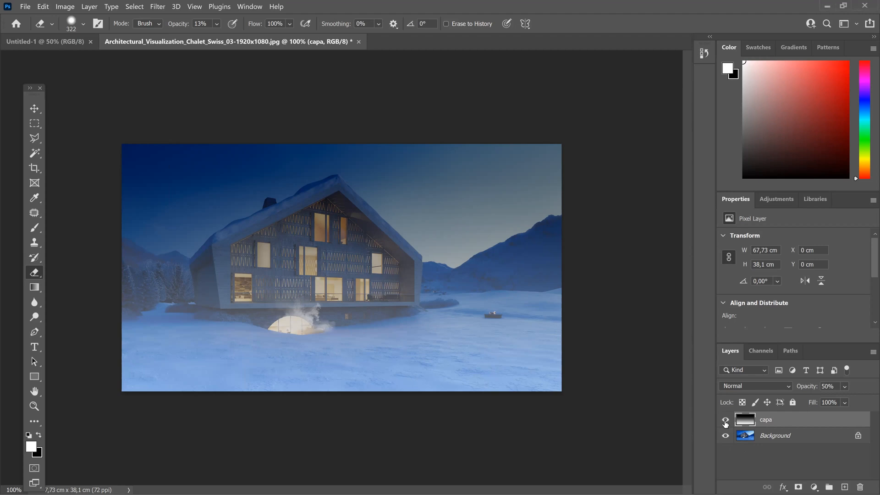
Step: Toggle the capa layer's visibility to compare the image with and without it, leaving the layer shown
{"action": "left_click", "coordinate": [725, 420]}
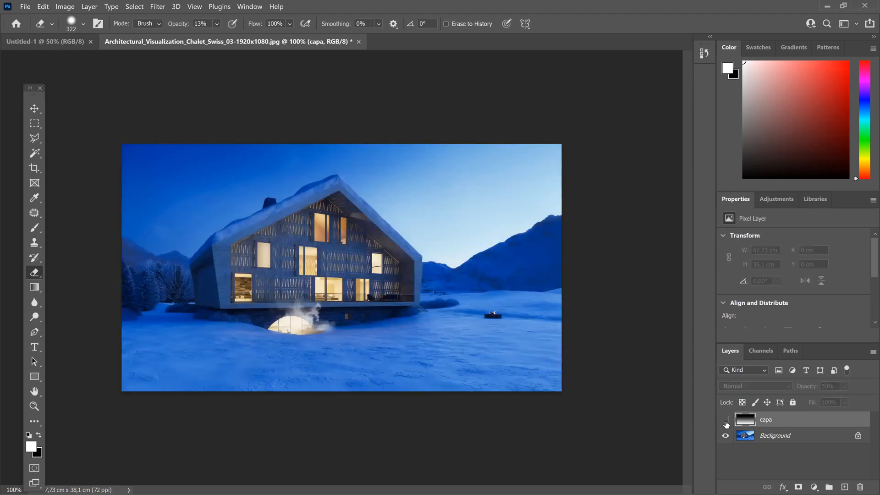
{"action": "left_click", "coordinate": [725, 422]}
{"action": "left_click", "coordinate": [726, 421]}
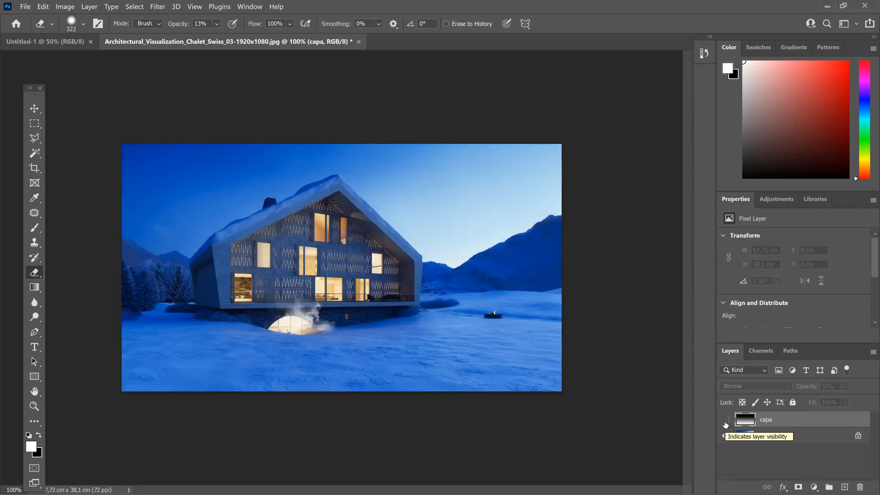
{"action": "left_click", "coordinate": [725, 421]}
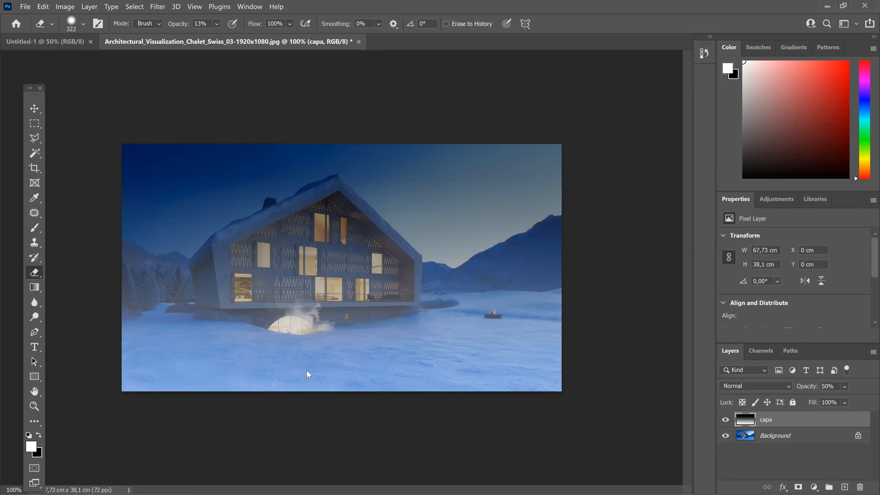
Step: Set the Eraser's opacity to 27%, erase more of the capa gradient over the foreground snow, and compare by toggling the layer
{"action": "key", "text": "2"}
{"action": "key", "text": "7"}
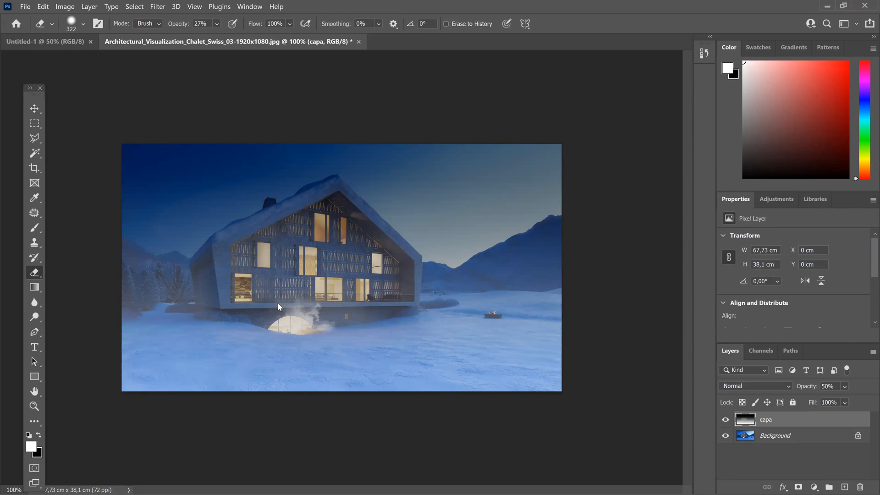
{"action": "mouse_move", "coordinate": [323, 349]}
{"action": "left_mouse_down"}
{"action": "mouse_move", "coordinate": [355, 332]}
{"action": "mouse_move", "coordinate": [158, 350]}
{"action": "mouse_move", "coordinate": [312, 383]}
{"action": "mouse_move", "coordinate": [410, 381]}
{"action": "left_mouse_up"}
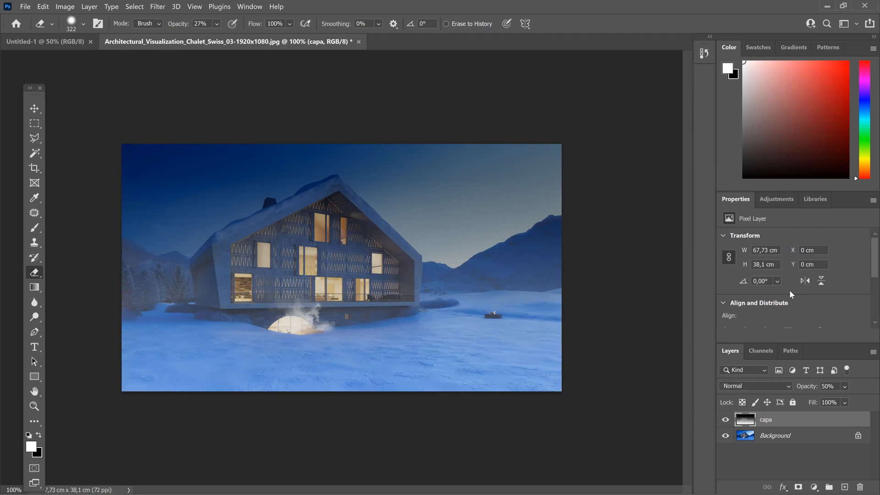
{"action": "key", "text": "ctrl+comma"}
{"action": "key", "text": "ctrl+comma"}
Step: Switch to 2023 PHOTOSHOP.pdf in Acrobat and review the CAPAS slides on transparency and blend modes up to the SELECCIÓN page
{"action": "key", "text": "alt+Tab"}
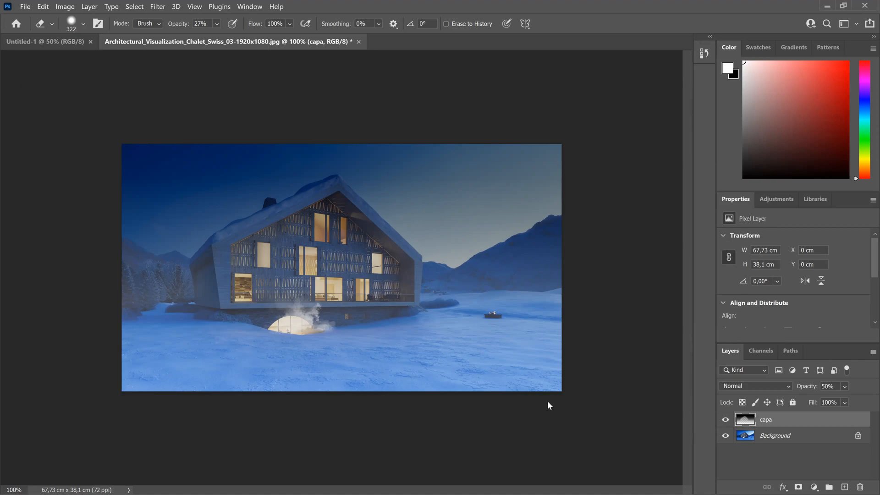
{"action": "key", "text": "super+d"}
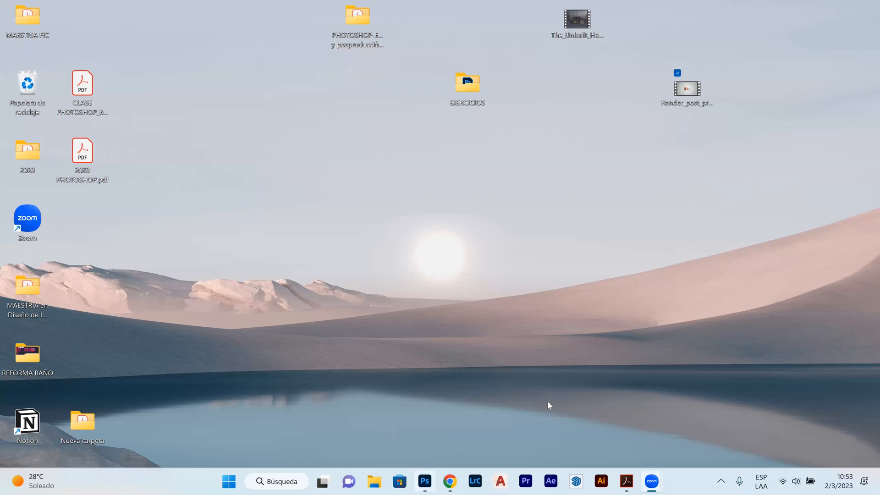
{"action": "left_click", "coordinate": [548, 403]}
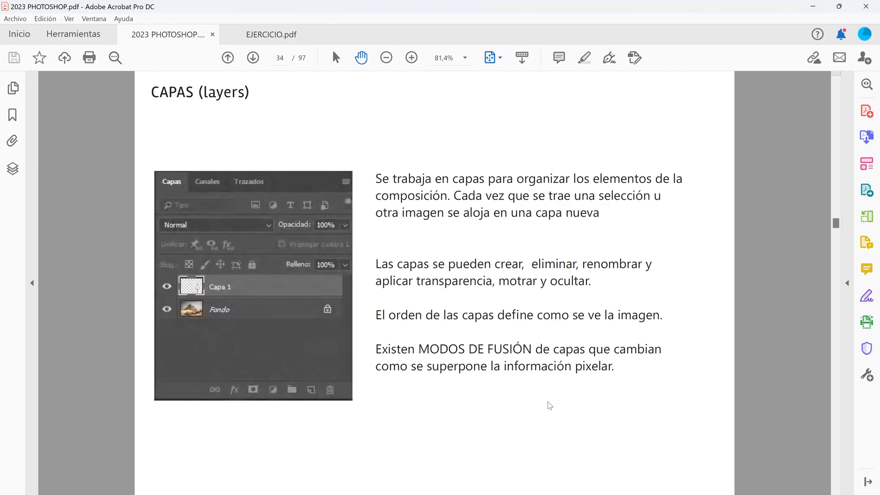
{"action": "key", "text": "Right"}
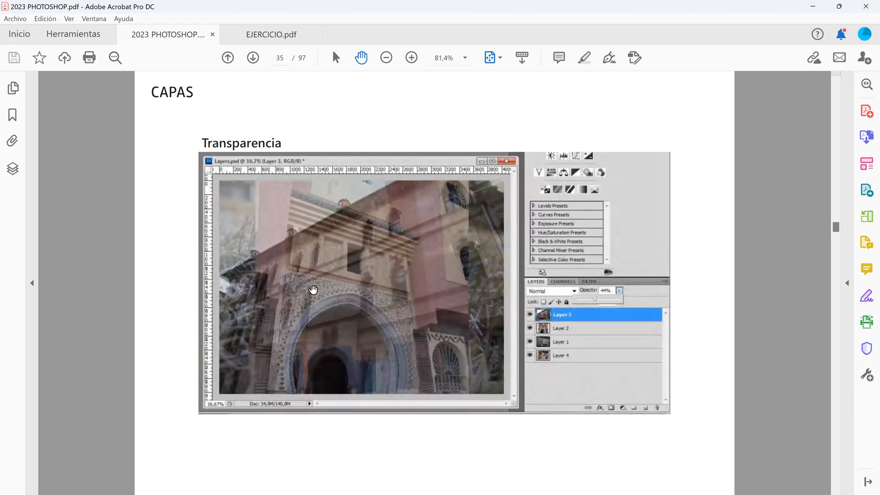
{"action": "key", "text": "Right"}
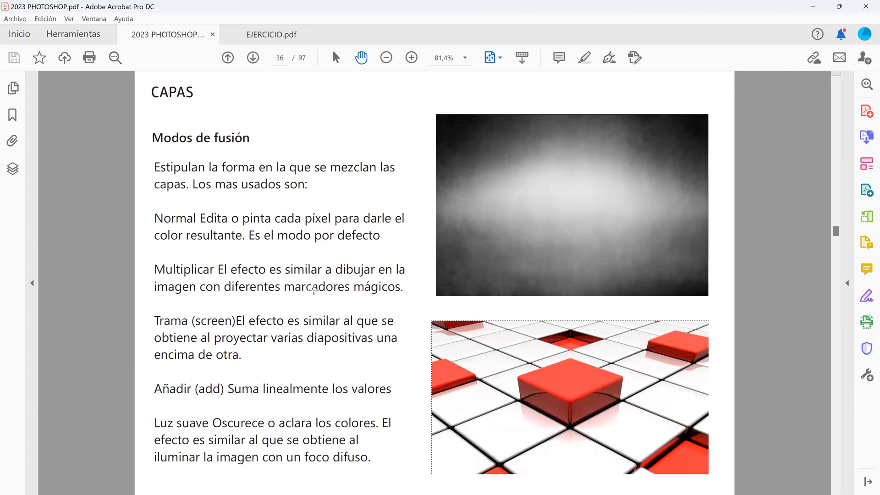
{"action": "key", "text": "Right"}
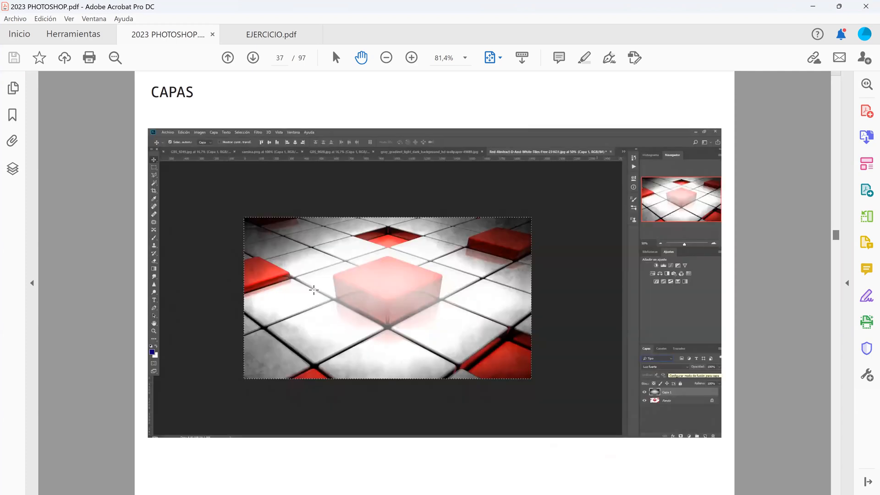
{"action": "key", "text": "Right"}
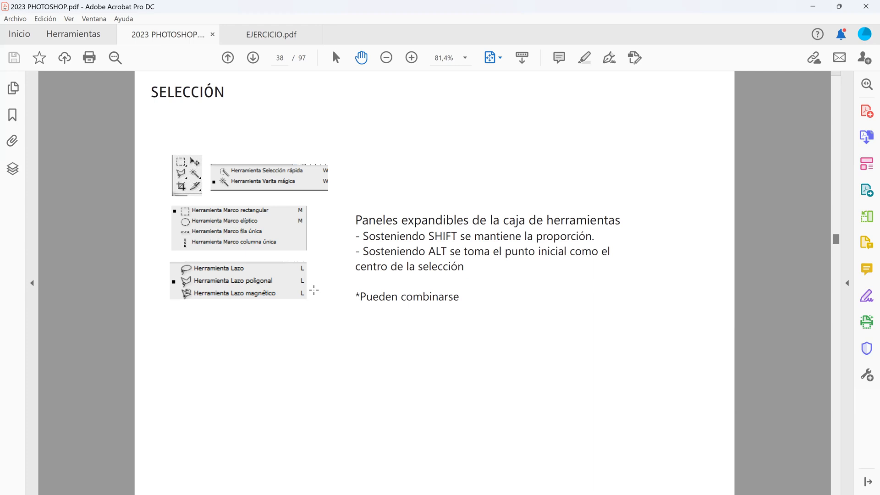
Step: Return to the chalet image in Photoshop and hide the capa layer
{"action": "left_click", "coordinate": [815, 5]}
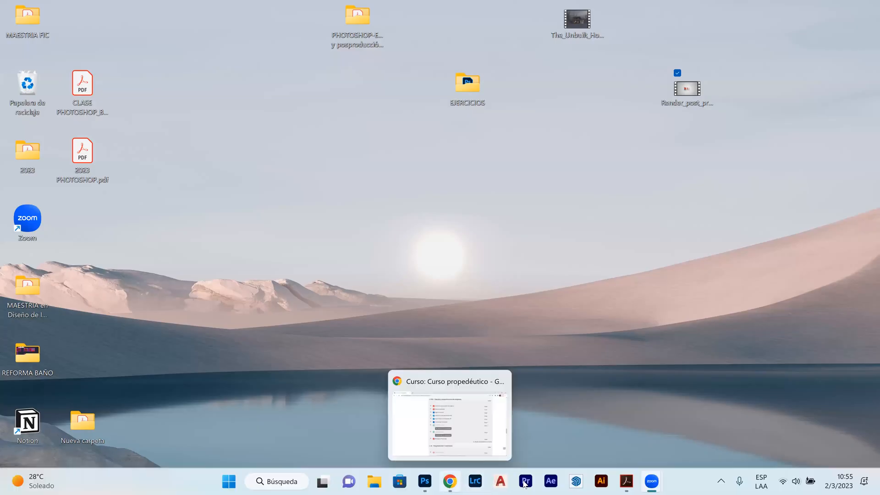
{"action": "left_click", "coordinate": [429, 481]}
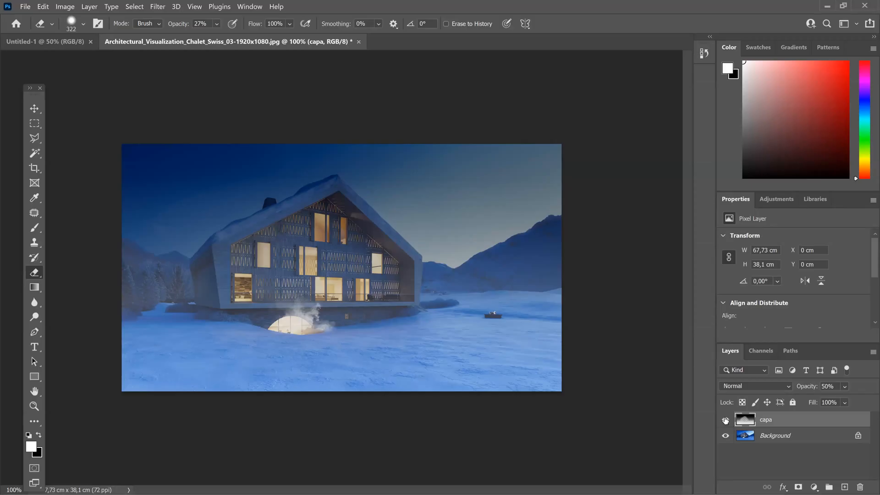
{"action": "left_click", "coordinate": [724, 420]}
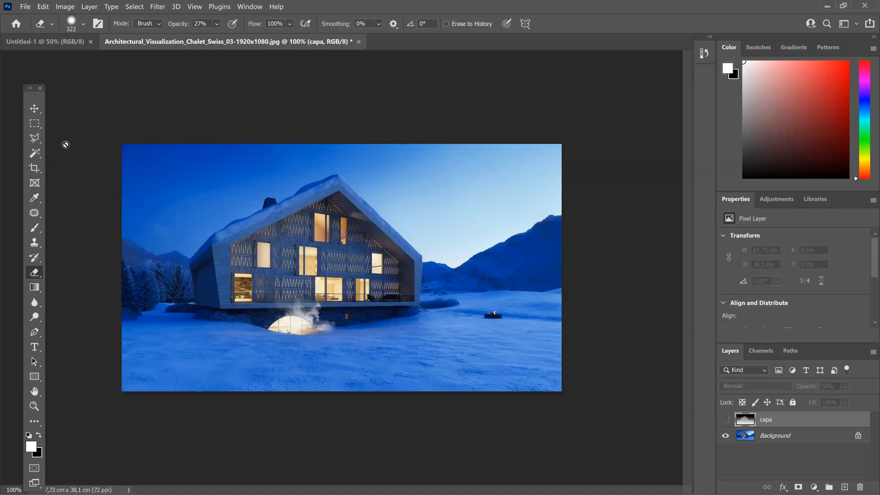
Step: Select a large rectangle around the chalet with the Rectangular Marquee and add three overlapping rectangles at its upper-left and lower edges
{"action": "left_click", "coordinate": [35, 126]}
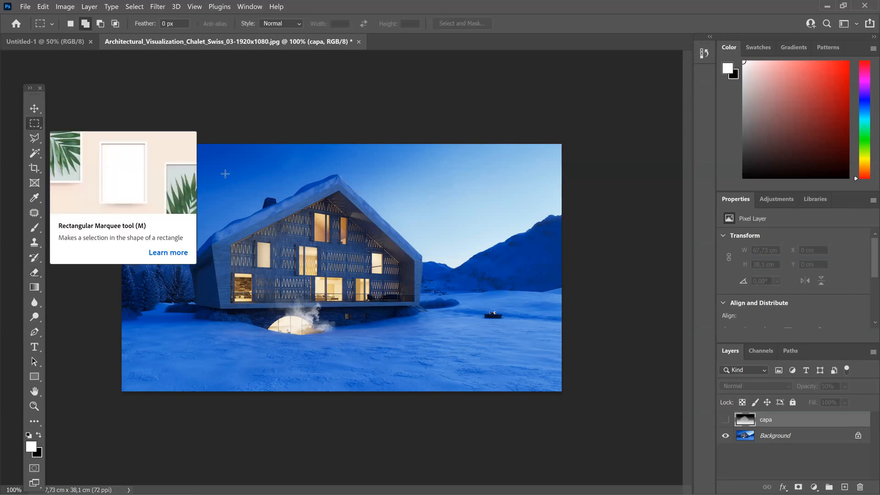
{"action": "left_click_drag", "start_coordinate": [170, 159], "coordinate": [487, 319]}
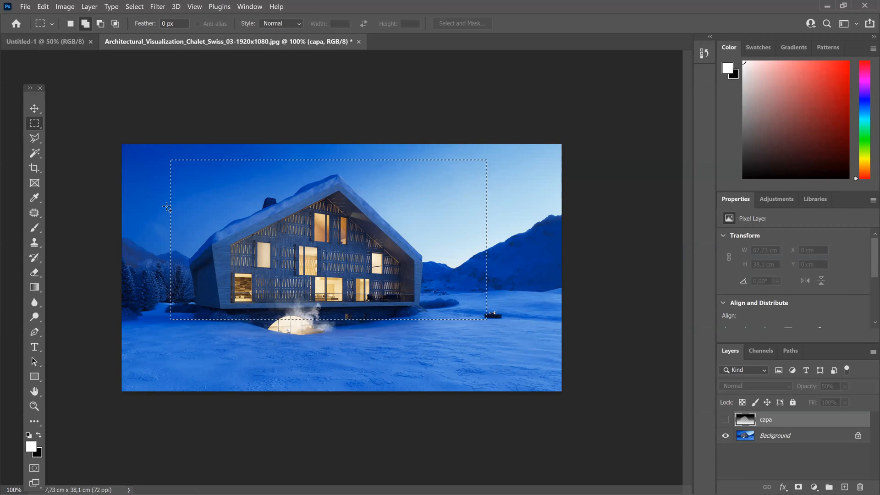
{"action": "left_click_drag", "start_coordinate": [198, 224], "coordinate": [128, 153]}
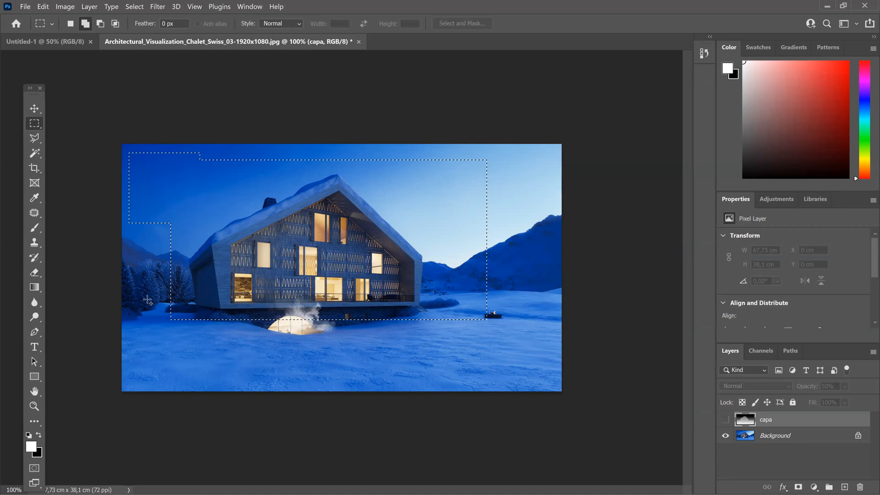
{"action": "left_click_drag", "start_coordinate": [313, 368], "coordinate": [147, 300]}
{"action": "left_click_drag", "start_coordinate": [458, 348], "coordinate": [365, 316]}
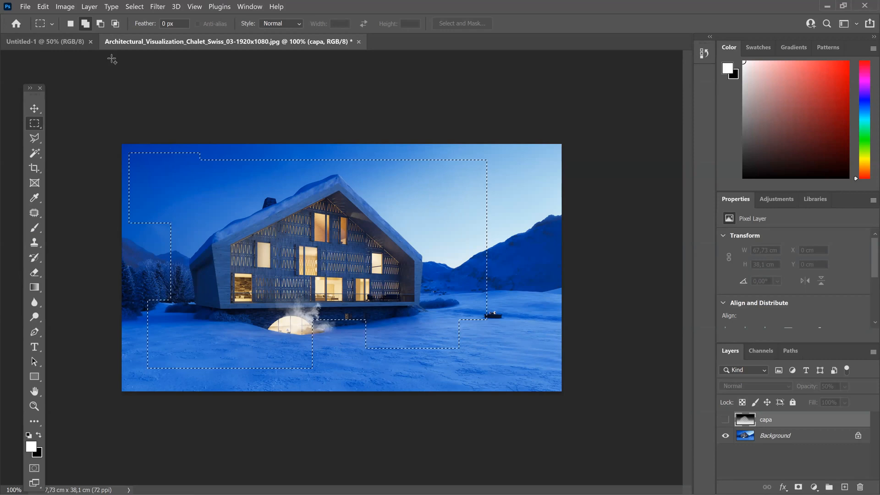
Step: Subtract a rectangle over the chalet's roof and another at the right edge from the marquee selection
{"action": "left_click", "coordinate": [101, 24]}
{"action": "left_click_drag", "start_coordinate": [228, 174], "coordinate": [401, 263]}
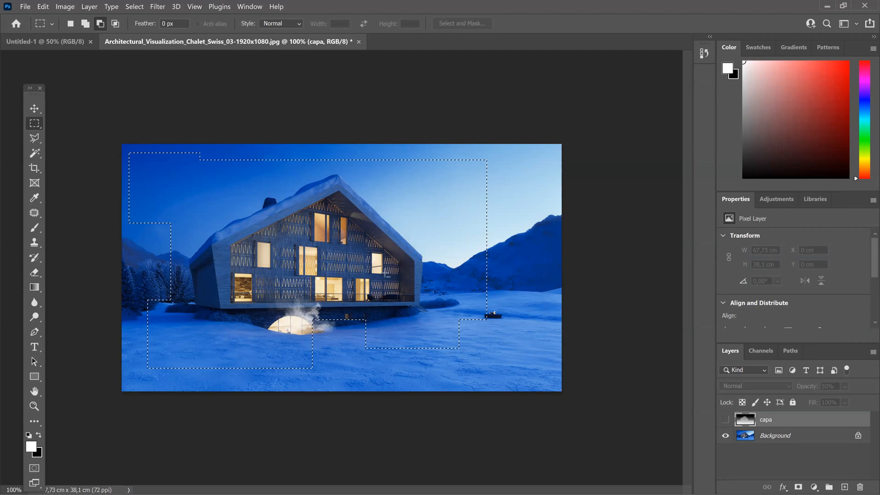
{"action": "left_click_drag", "start_coordinate": [539, 203], "coordinate": [475, 257]}
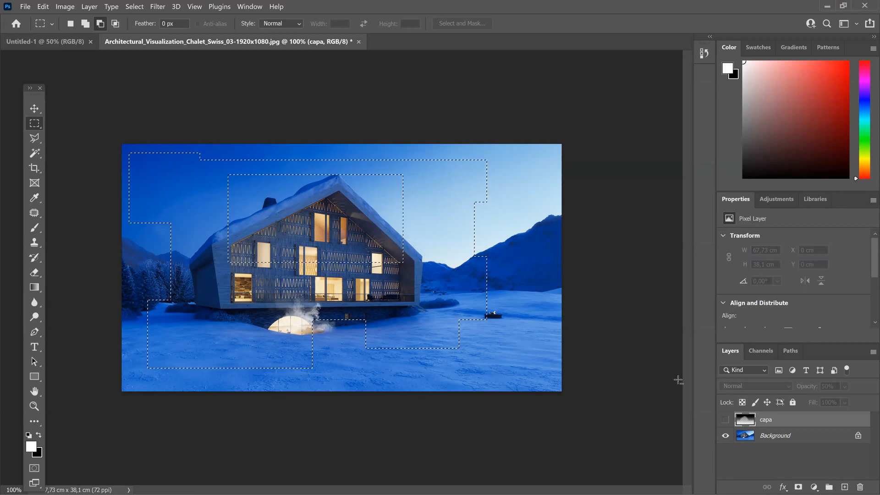
Step: Try a Content-Aware fill at 100% opacity on the Background layer's selected area, and undo the fill
{"action": "left_click", "coordinate": [807, 439]}
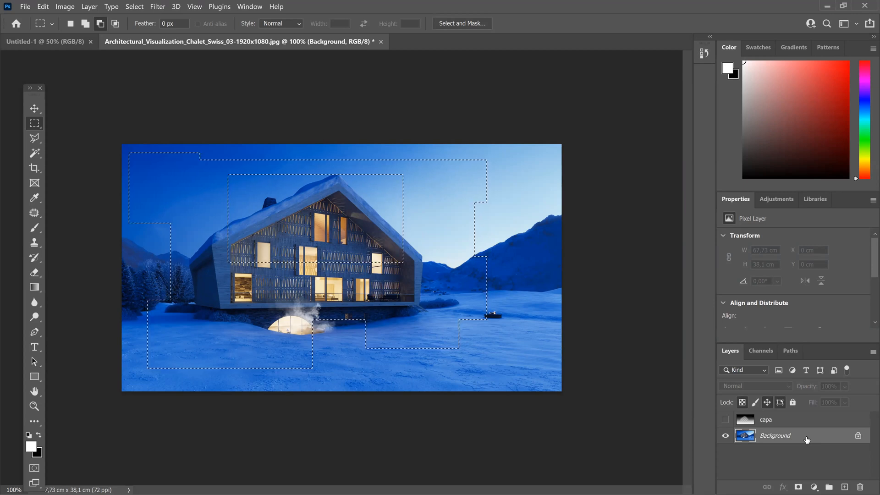
{"action": "key", "text": "i"}
{"action": "key", "text": "shift+F5"}
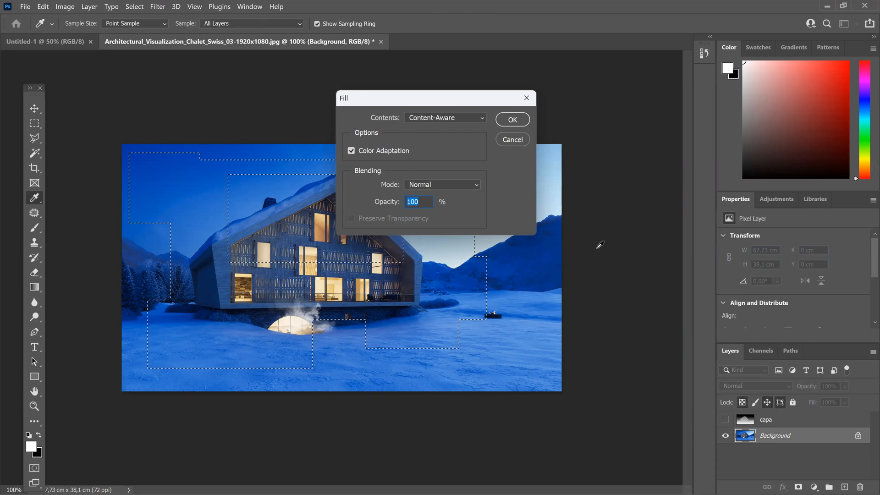
{"action": "left_click", "coordinate": [511, 120]}
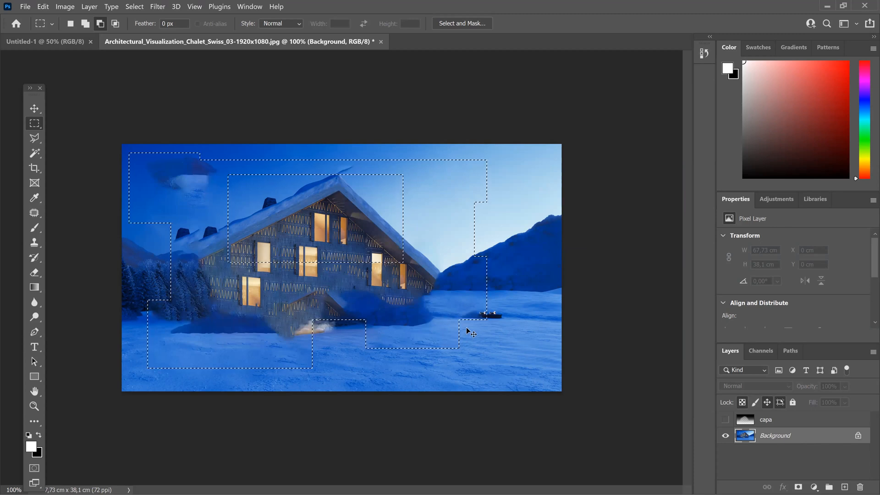
{"action": "key", "text": "ctrl+z"}
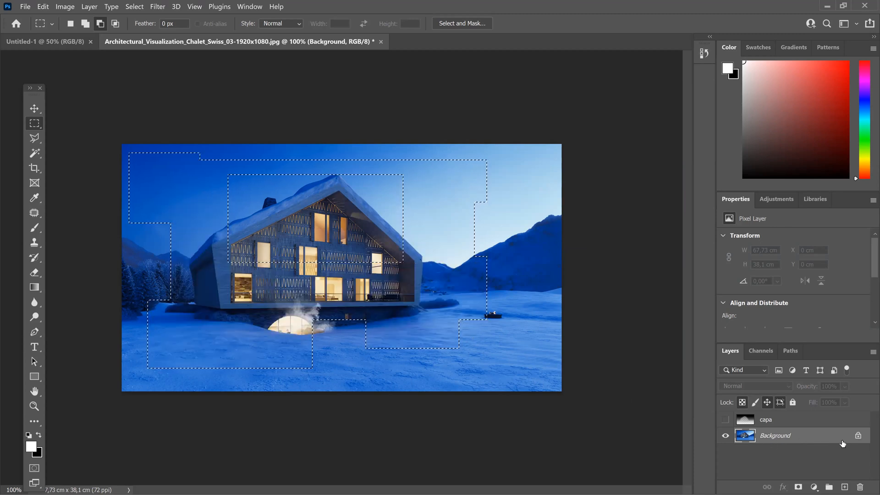
Step: Convert the locked Background into a regular layer named Layer 0, and try deleting the selected area before undoing the deletion
{"action": "double_click", "coordinate": [799, 439]}
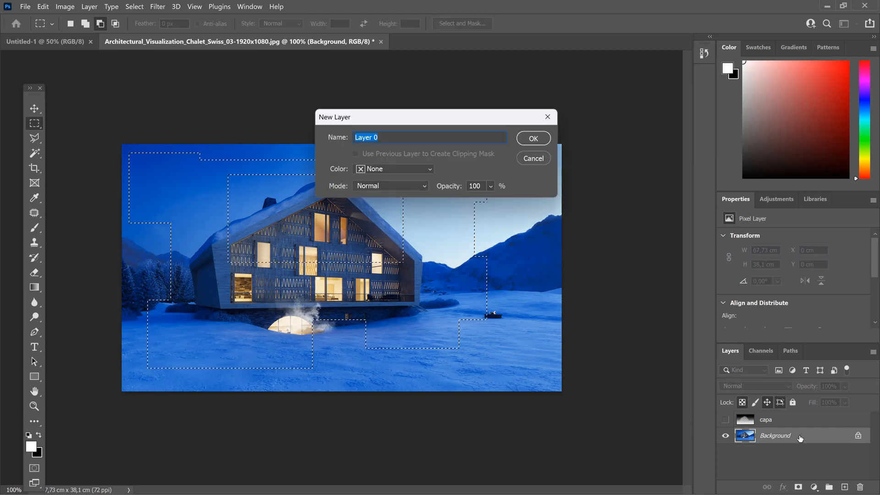
{"action": "left_click", "coordinate": [541, 141]}
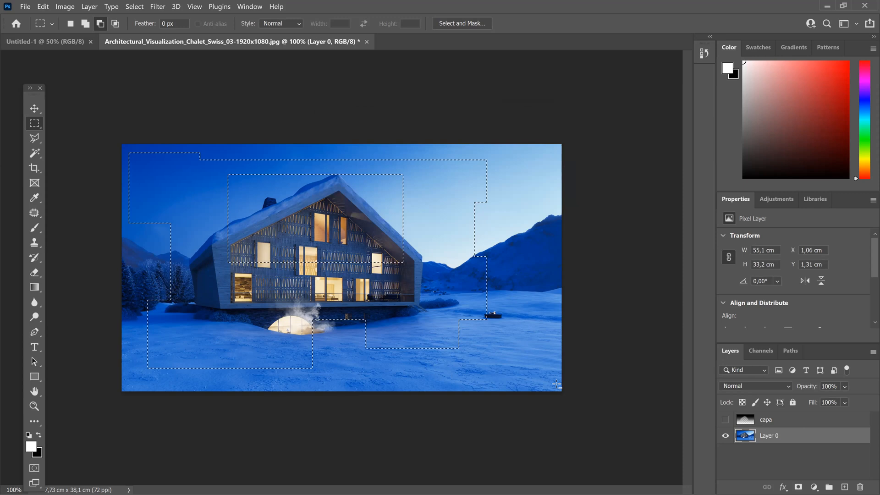
{"action": "key", "text": "Delete"}
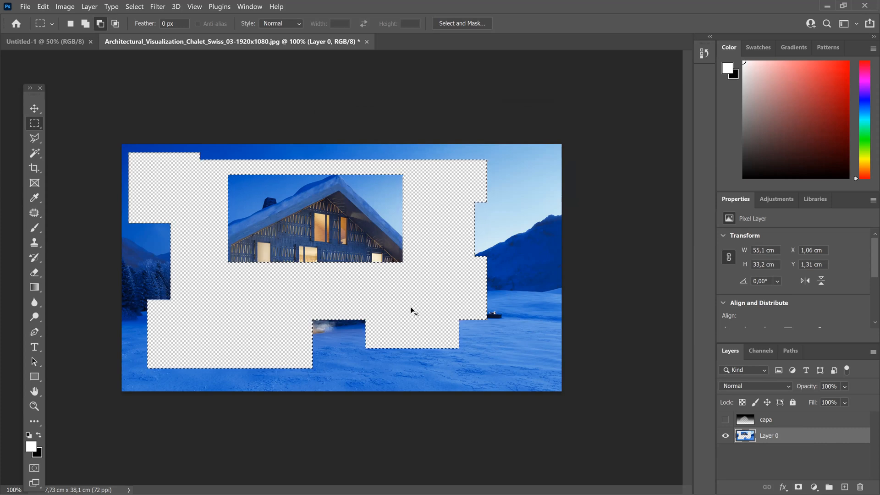
{"action": "key", "text": "ctrl+z"}
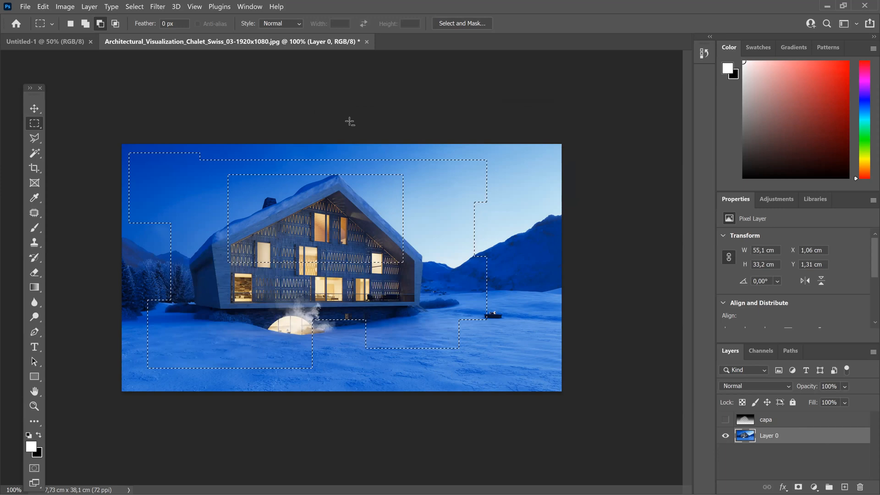
Step: Deselect the combined marquee selection on the chalet image
{"action": "left_click", "coordinate": [135, 6]}
{"action": "left_click", "coordinate": [141, 9]}
{"action": "left_click", "coordinate": [141, 8]}
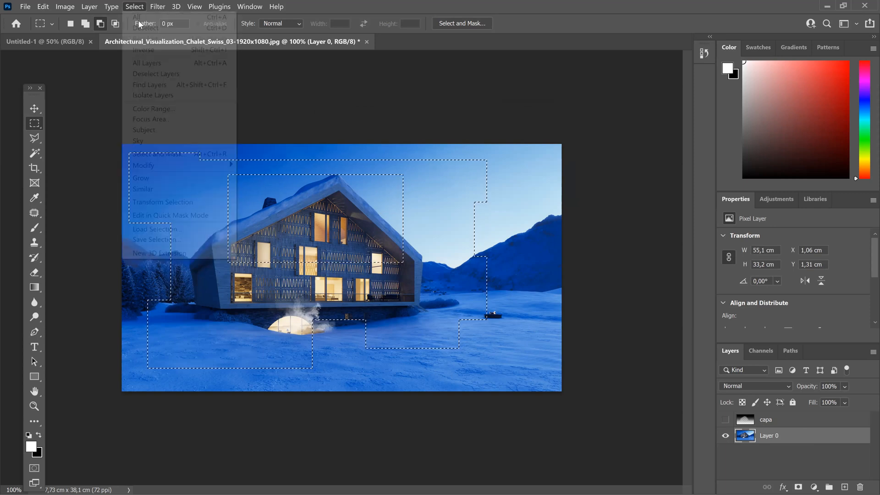
{"action": "left_click", "coordinate": [142, 29]}
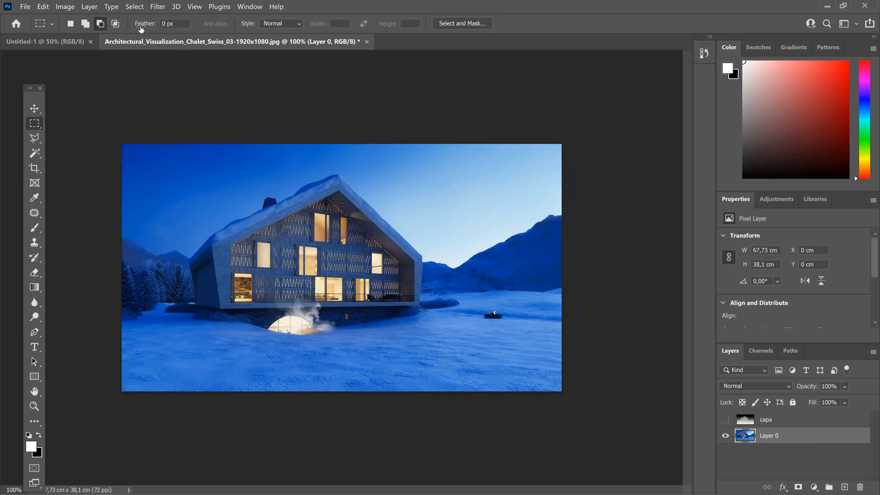
Step: Start a Polygonal Lasso outline on the chalet, tracing the roof's front edge from the left corner over the ridge to the right eave
{"action": "left_click", "coordinate": [34, 143]}
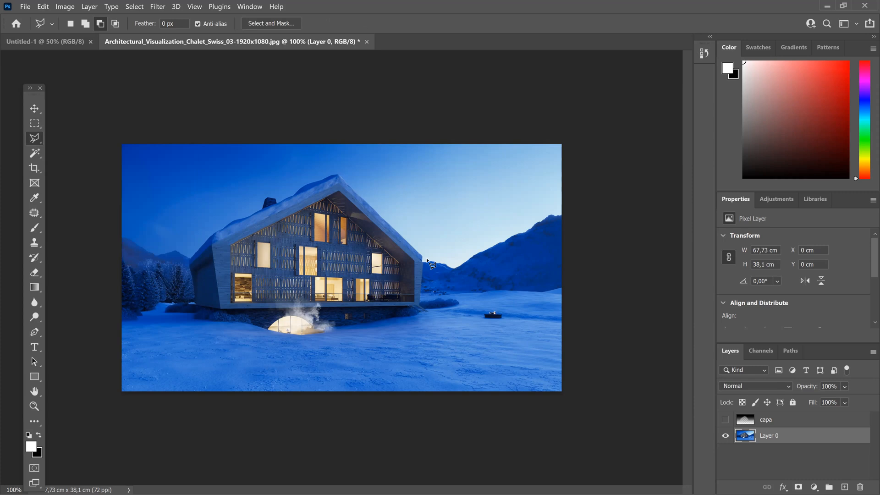
{"action": "key", "text": "ctrl+plus"}
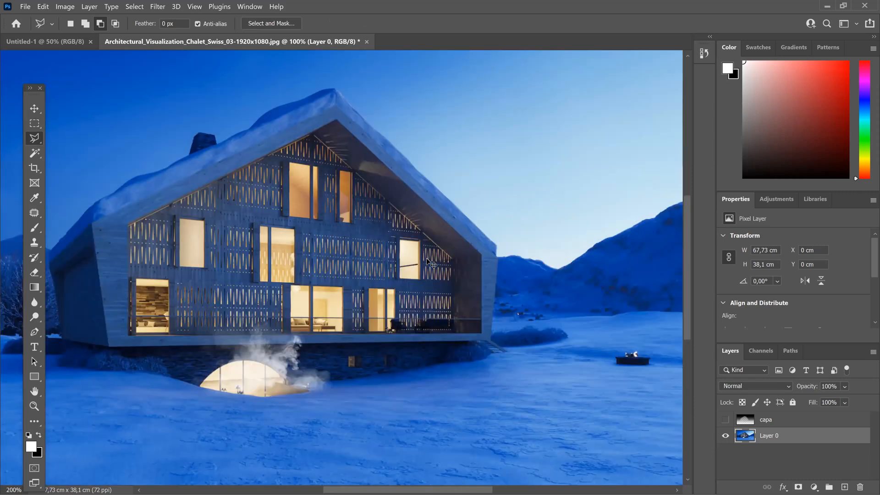
{"action": "key", "text": "ctrl+plus"}
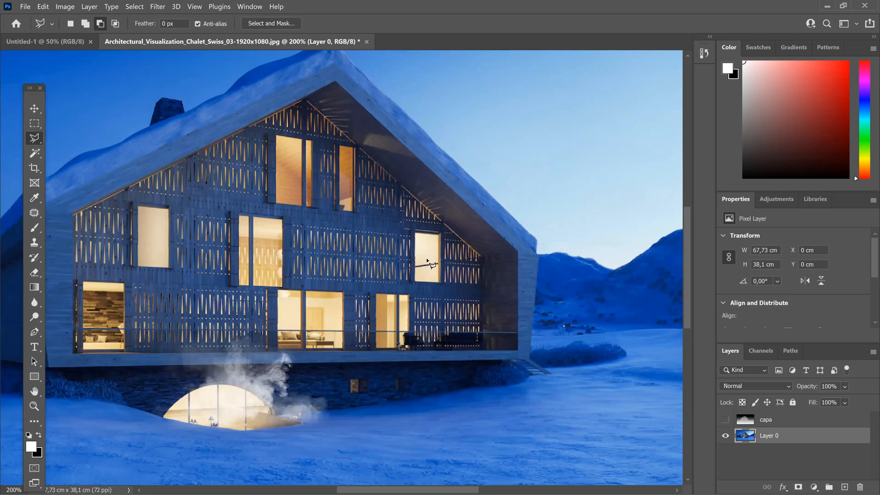
{"action": "key", "text": "ctrl+plus"}
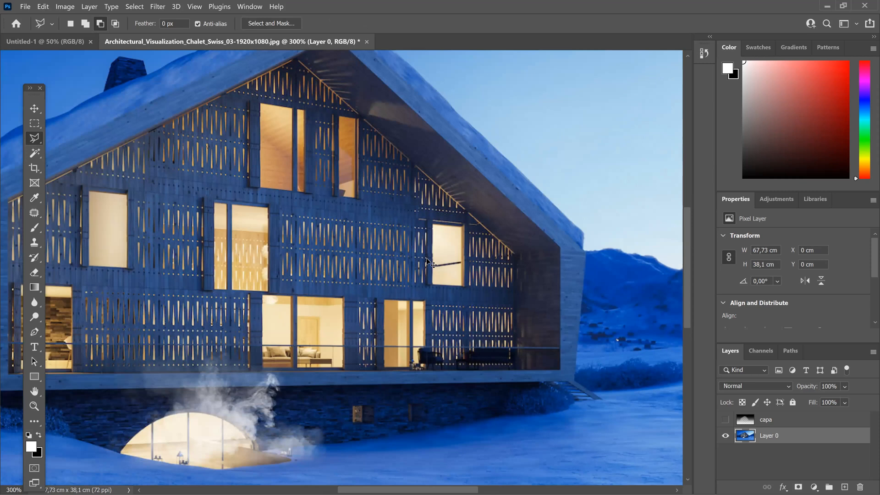
{"action": "key", "text": "ctrl+minus"}
{"action": "key", "text": "ctrl+minus"}
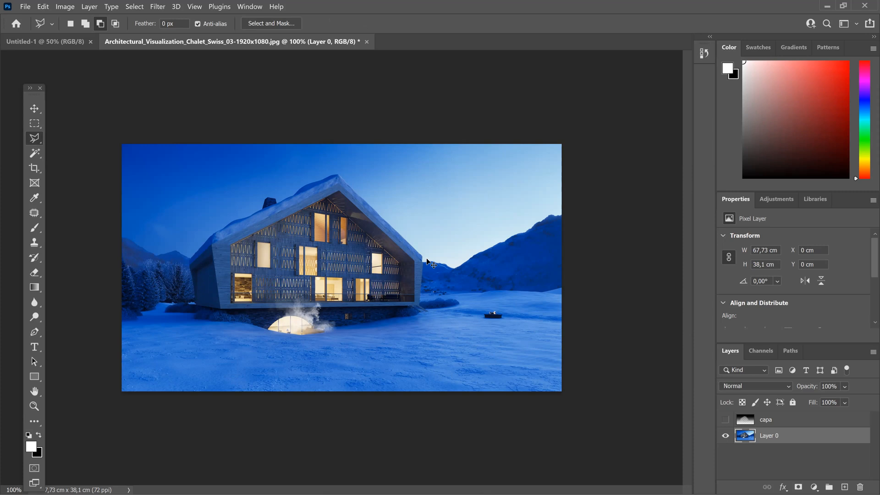
{"action": "key", "text": "ctrl+plus"}
{"action": "key", "text": "ctrl+plus"}
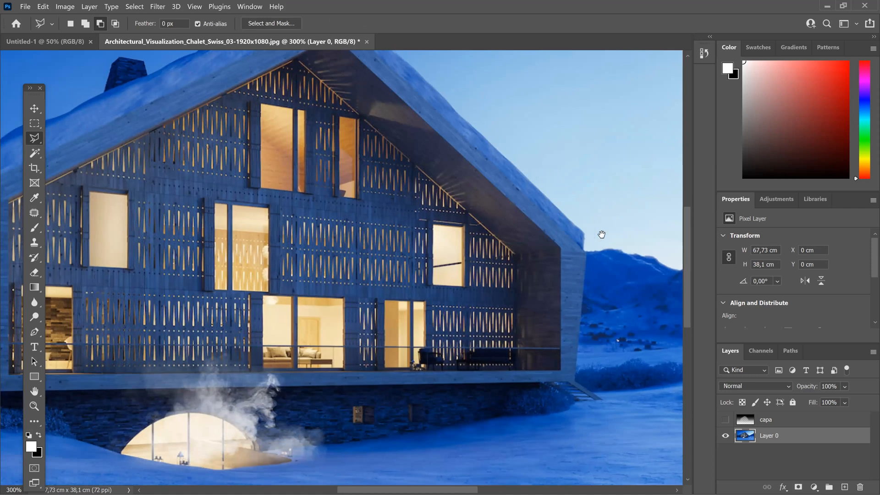
{"action": "left_click_drag", "start_coordinate": [602, 234], "coordinate": [656, 227]}
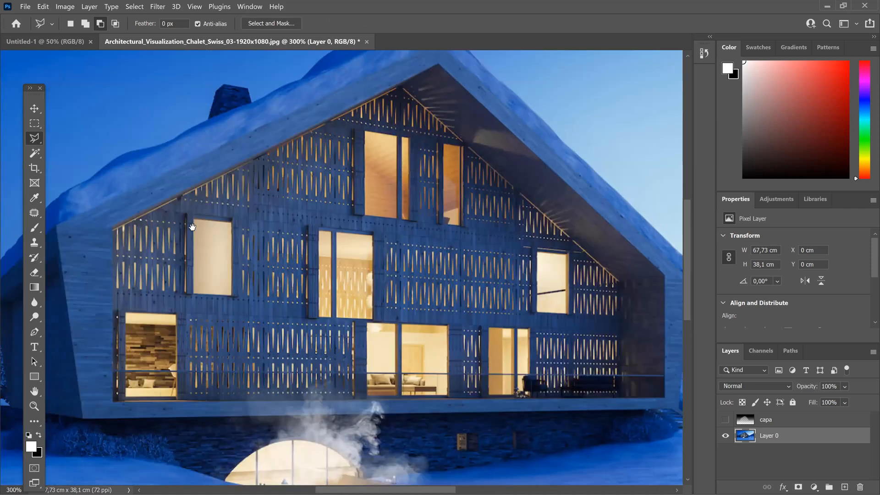
{"action": "left_click_drag", "start_coordinate": [193, 227], "coordinate": [536, 220]}
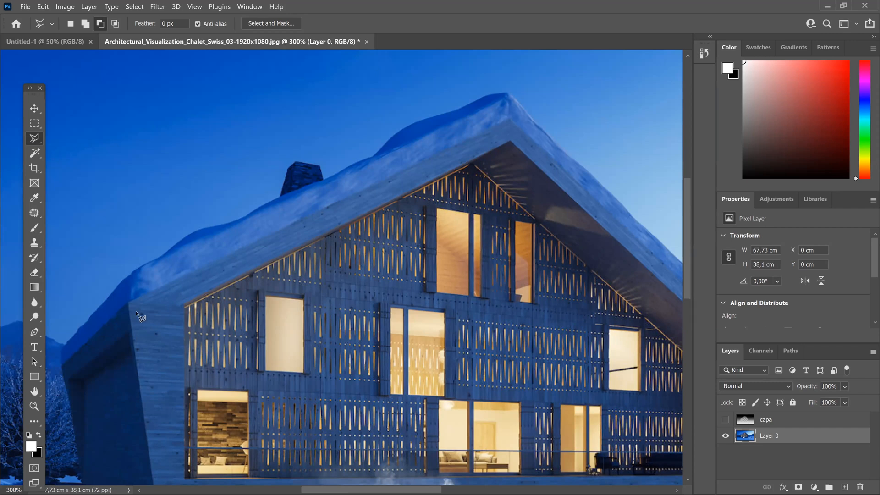
{"action": "left_click", "coordinate": [509, 118]}
{"action": "left_click", "coordinate": [565, 223]}
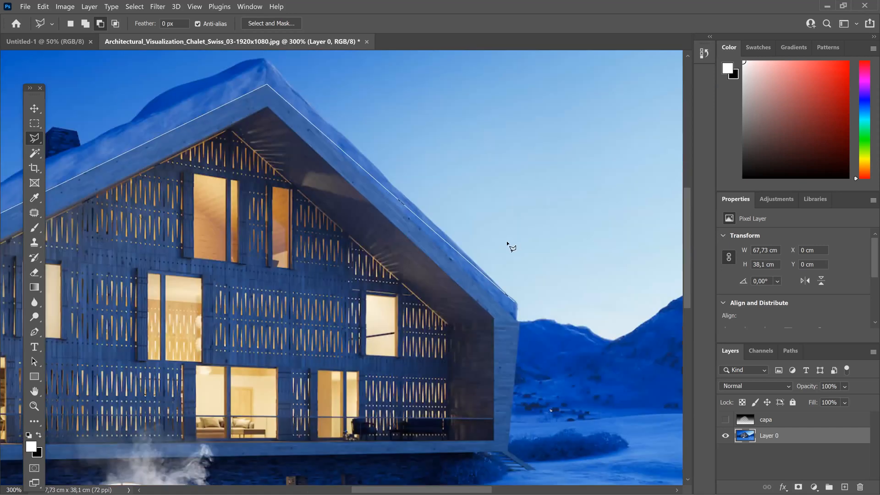
{"action": "scroll", "coordinate": [510, 246], "scroll_direction": "down", "scroll_amount": 5}
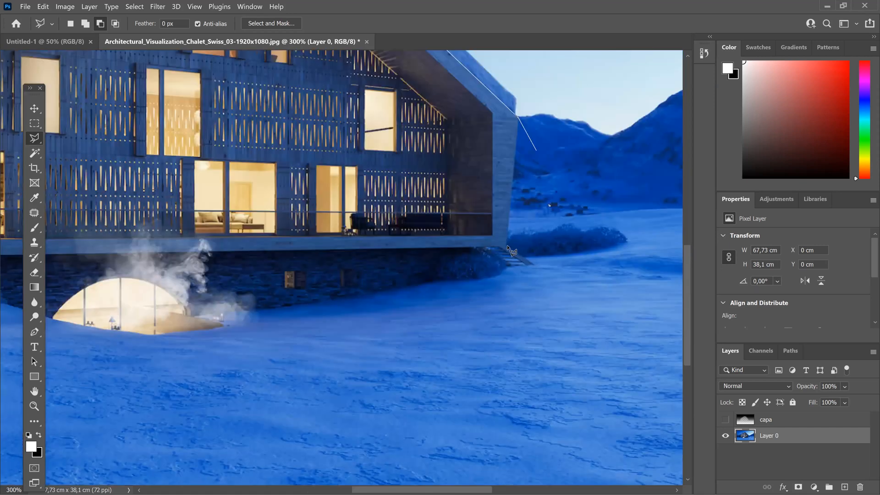
Step: Continue the lasso outline along the right wall, floor edge and left side wall, removing the stray point, and close the selection
{"action": "left_click_drag", "start_coordinate": [402, 283], "coordinate": [718, 311]}
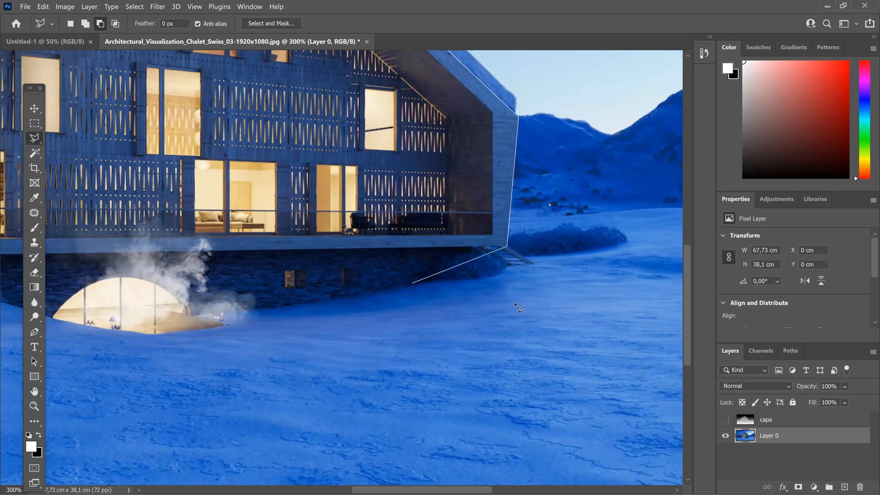
{"action": "left_click", "coordinate": [235, 285]}
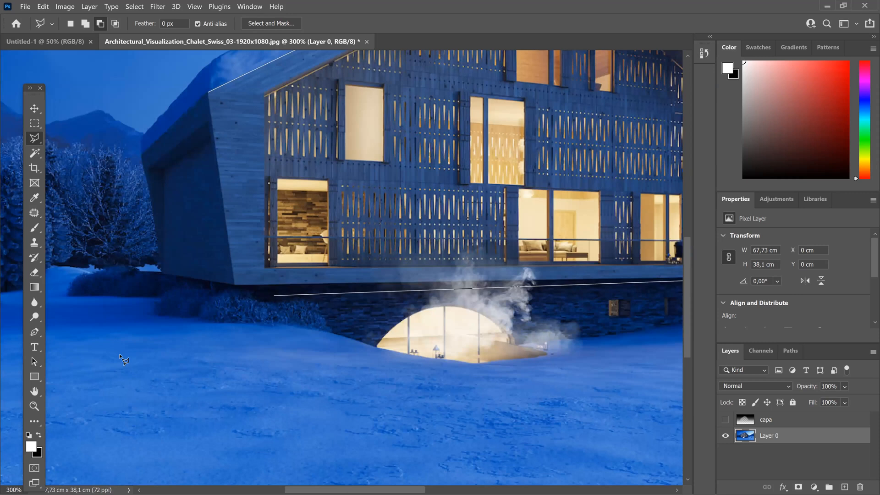
{"action": "left_click", "coordinate": [73, 376]}
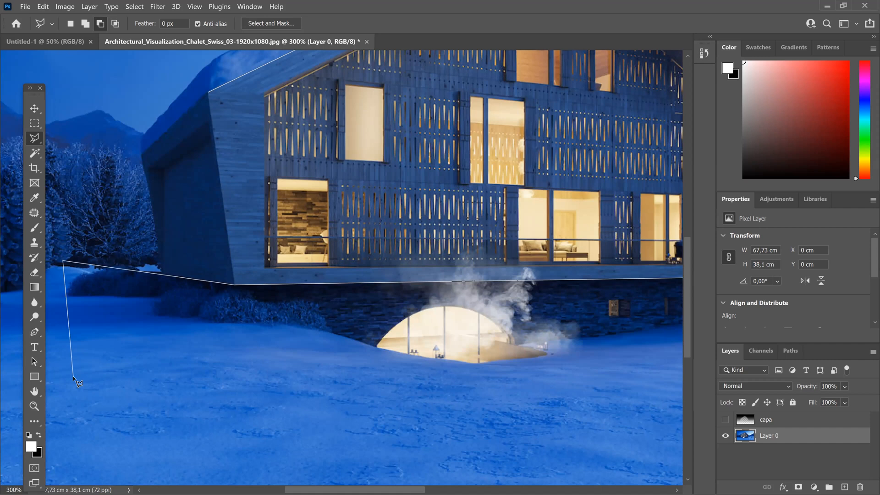
{"action": "key", "text": "BackSpace"}
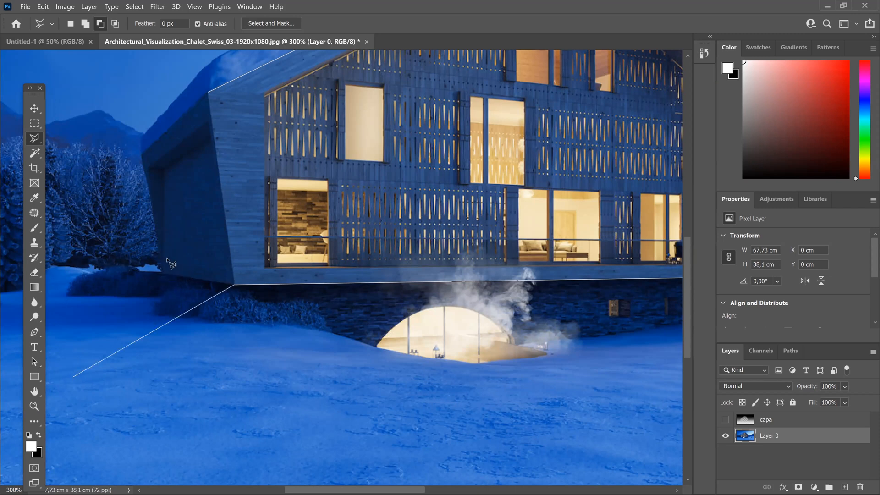
{"action": "left_click", "coordinate": [143, 155]}
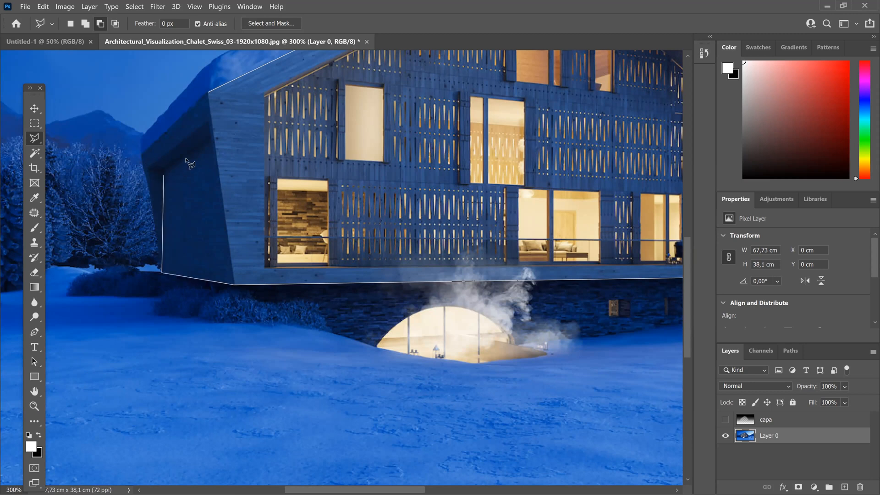
{"action": "left_click", "coordinate": [208, 94]}
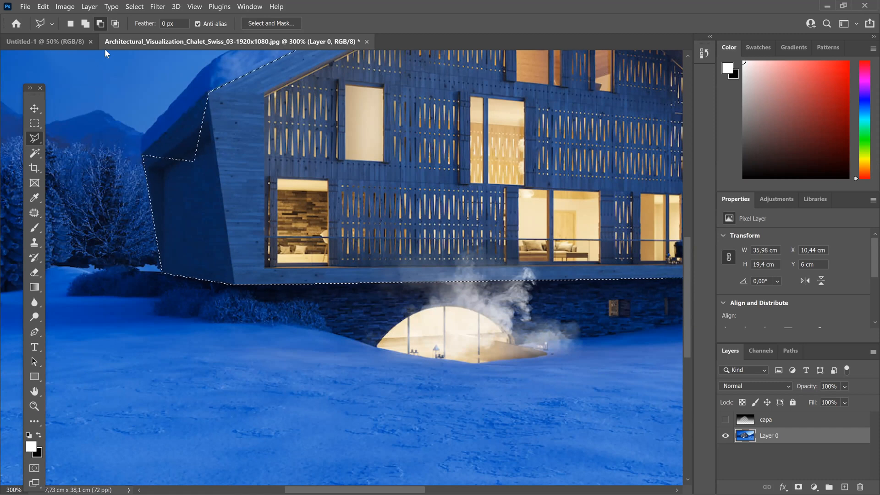
Step: Add the missing area under the chalet's left eave to the selection with the Polygonal Lasso
{"action": "left_click", "coordinate": [87, 26]}
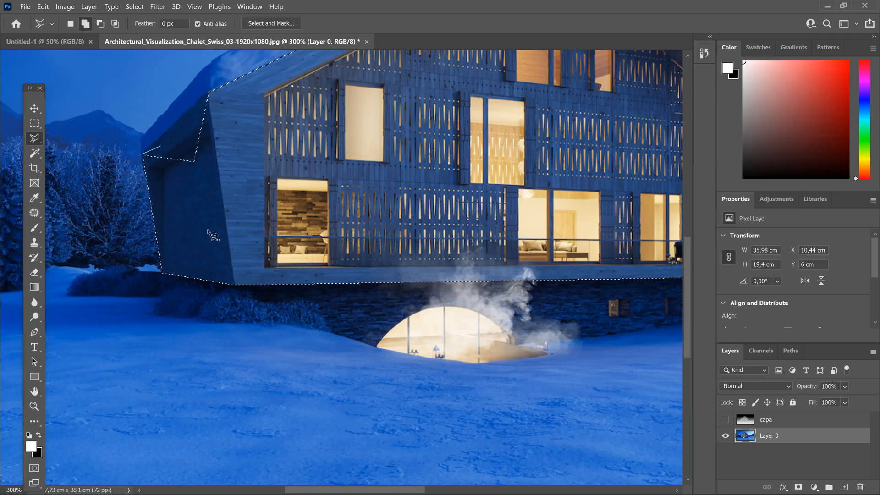
{"action": "left_click", "coordinate": [143, 154]}
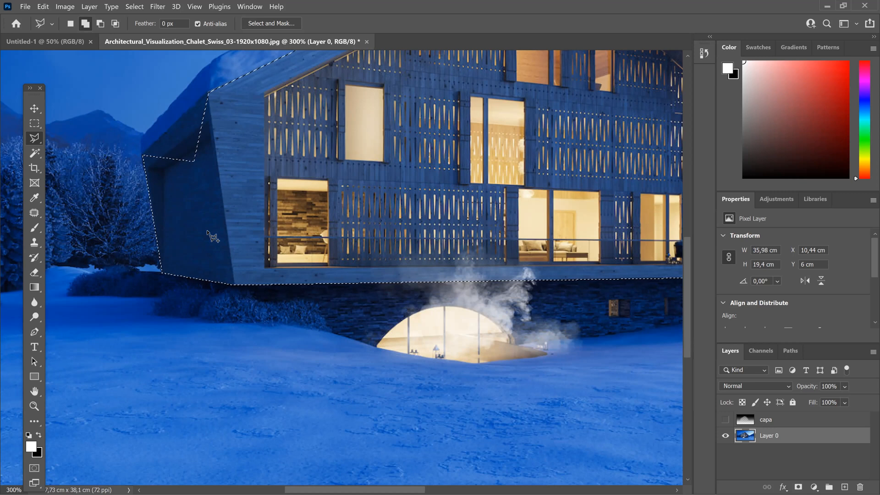
{"action": "key", "text": "Return"}
{"action": "key", "text": "ctrl+minus"}
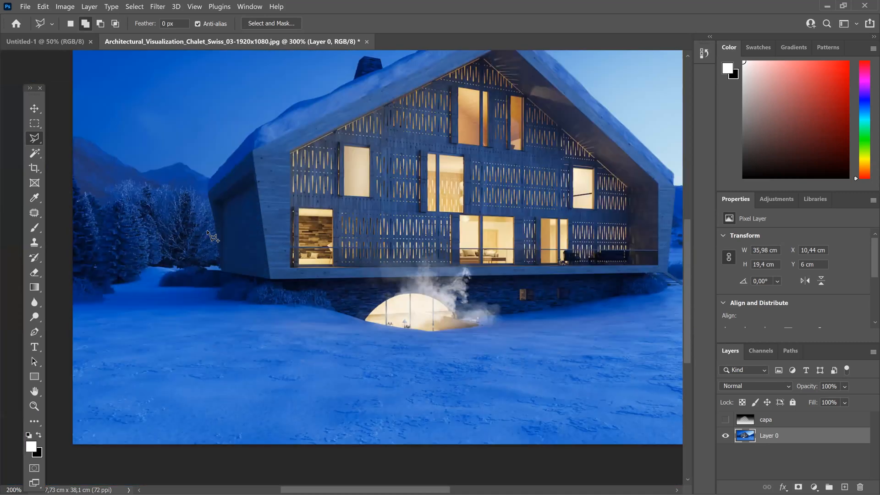
{"action": "key", "text": "ctrl+minus"}
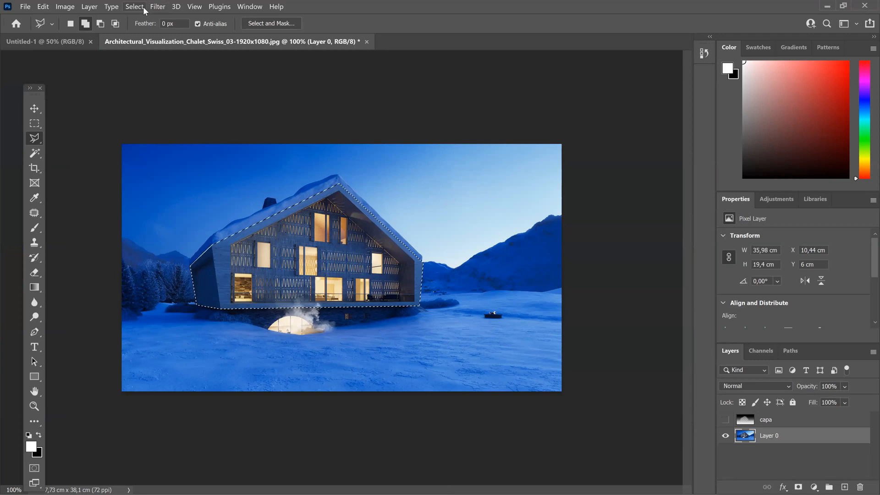
Step: Invert the chalet selection, try deleting the surroundings on Layer 0, and undo the deletion
{"action": "key", "text": "alt+s"}
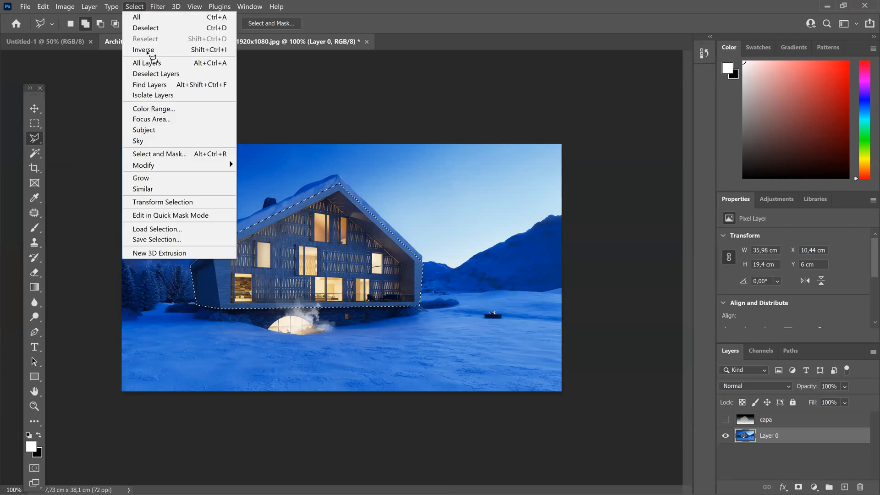
{"action": "left_click", "coordinate": [148, 50]}
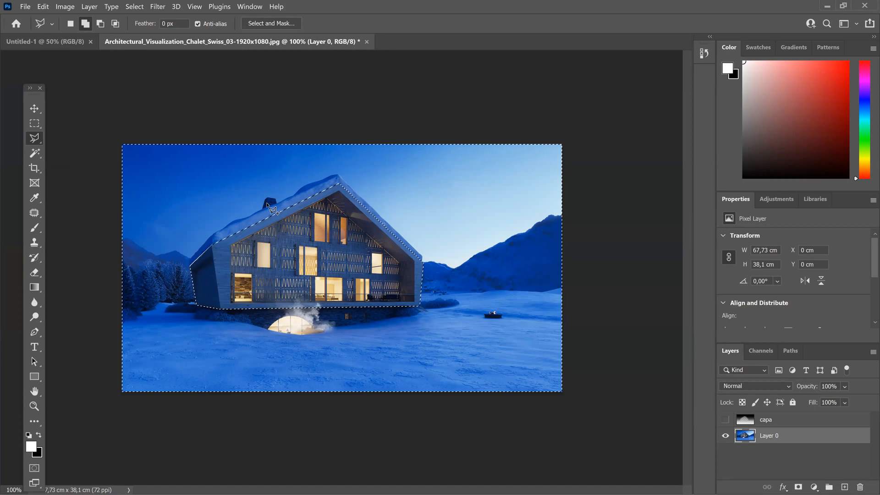
{"action": "key", "text": "Delete"}
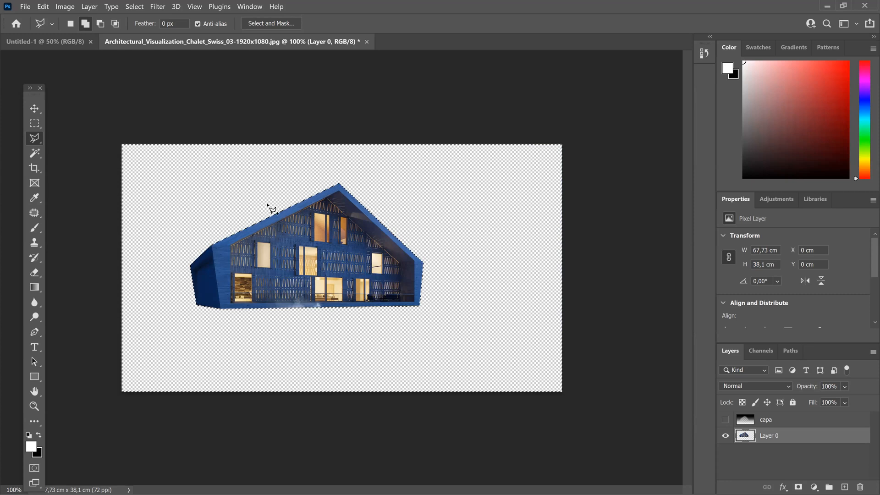
{"action": "key", "text": "ctrl+z"}
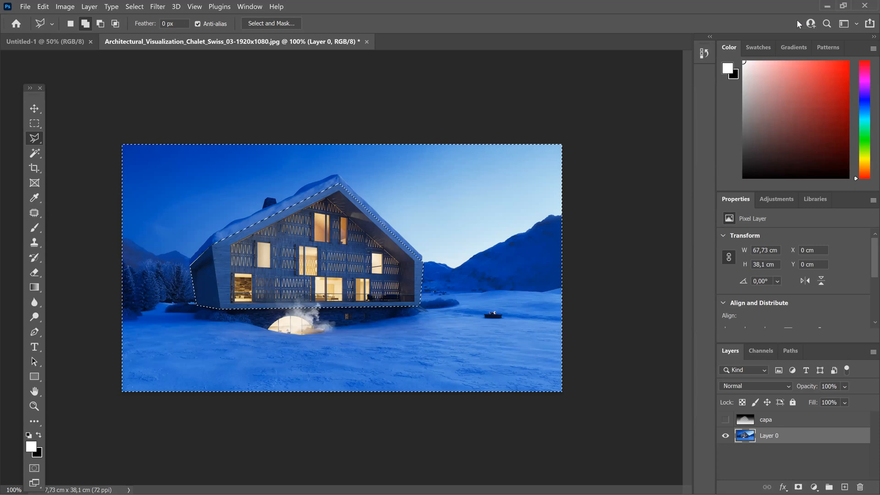
{"action": "key", "text": "super+d"}
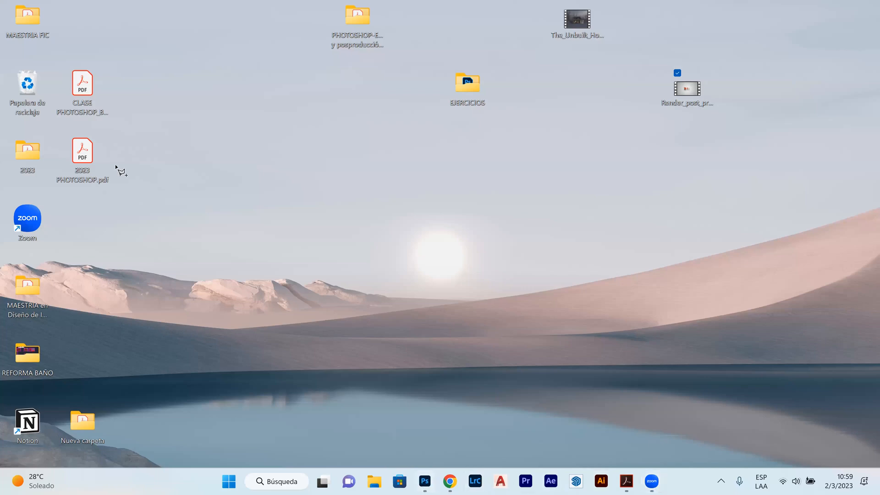
{"action": "key", "text": "super+d"}
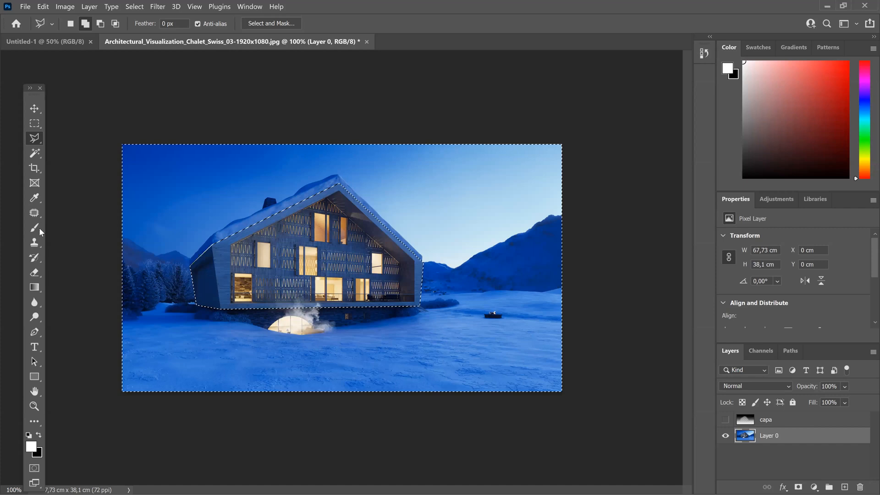
Step: Clear the selection and sample the lit middle-floor centre window with the Magic Wand at tolerance 10
{"action": "left_click", "coordinate": [36, 155]}
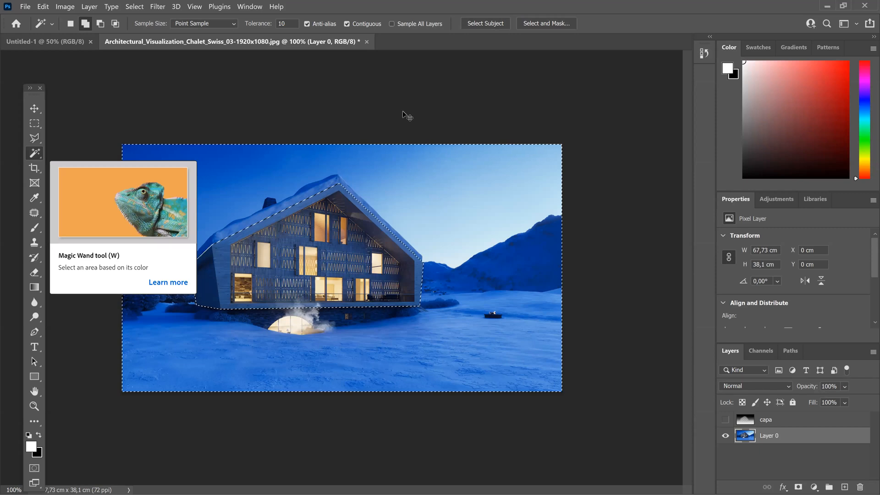
{"action": "key", "text": "ctrl+d"}
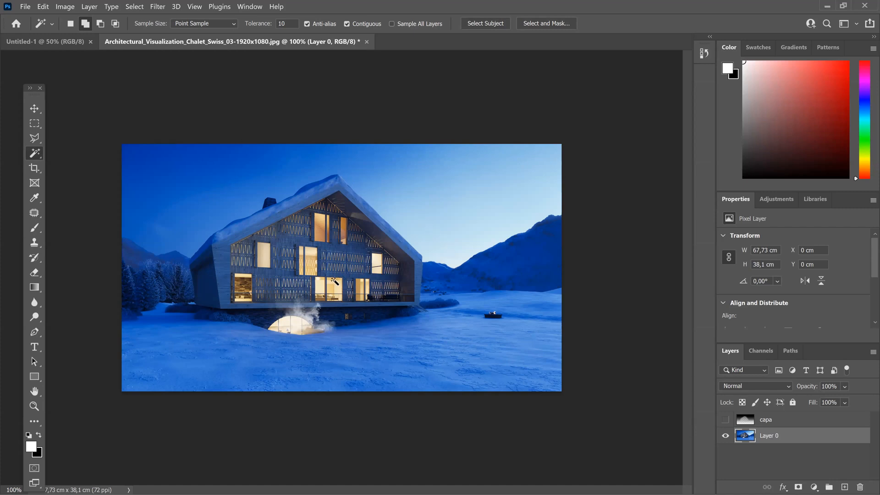
{"action": "left_click", "coordinate": [310, 255]}
{"action": "left_click", "coordinate": [310, 253]}
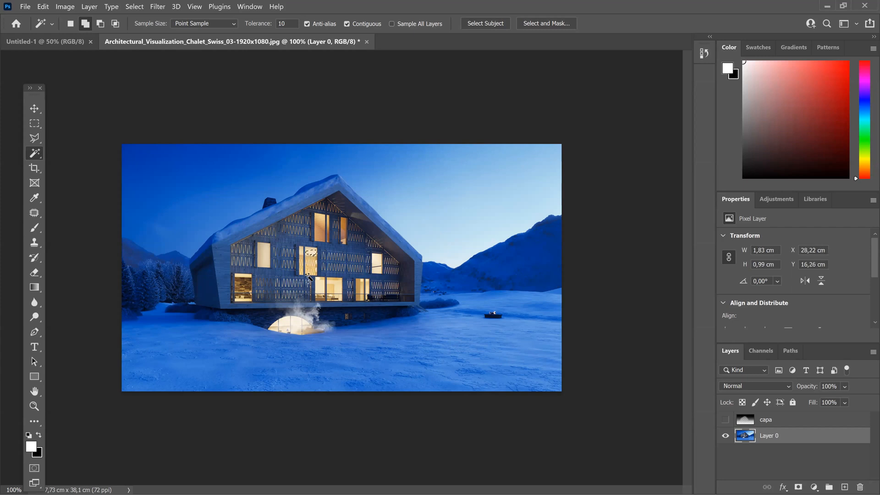
{"action": "left_click", "coordinate": [310, 264], "text": "shift"}
Step: Set the Magic Wand tolerance to 40 and add more of the lit centre window to the selection
{"action": "left_click", "coordinate": [281, 24]}
{"action": "type", "text": "40"}
{"action": "key", "text": "Return"}
{"action": "left_click", "coordinate": [309, 274]}
Step: Set the Magic Wand tolerance to 60 and add the remaining parts of the centre window's right pane to the selection
{"action": "key", "text": "ctrl+plus"}
{"action": "key", "text": "ctrl+plus"}
{"action": "double_click", "coordinate": [287, 24]}
{"action": "type", "text": "60"}
{"action": "key", "text": "Return"}
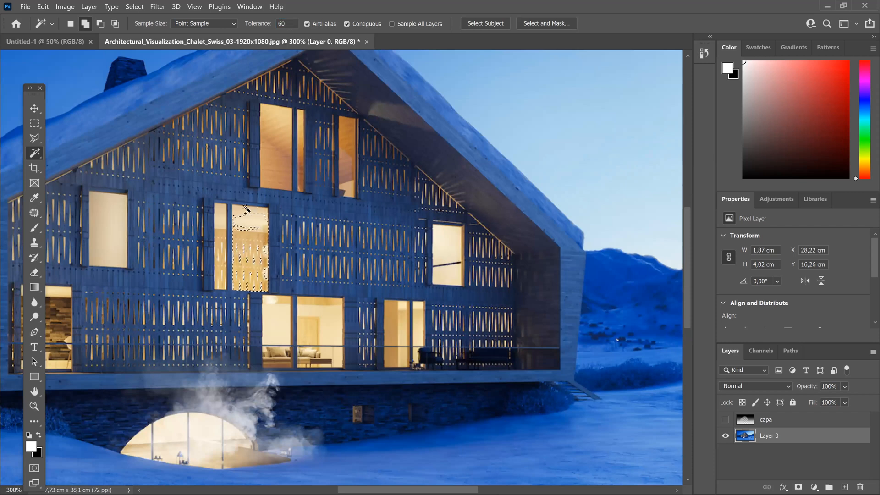
{"action": "left_click", "coordinate": [256, 239]}
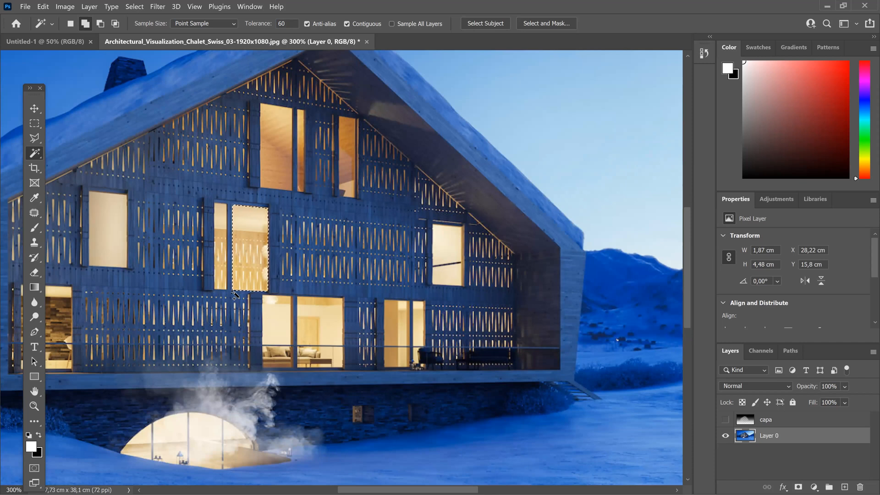
{"action": "key", "text": "ctrl+minus"}
{"action": "key", "text": "ctrl+minus"}
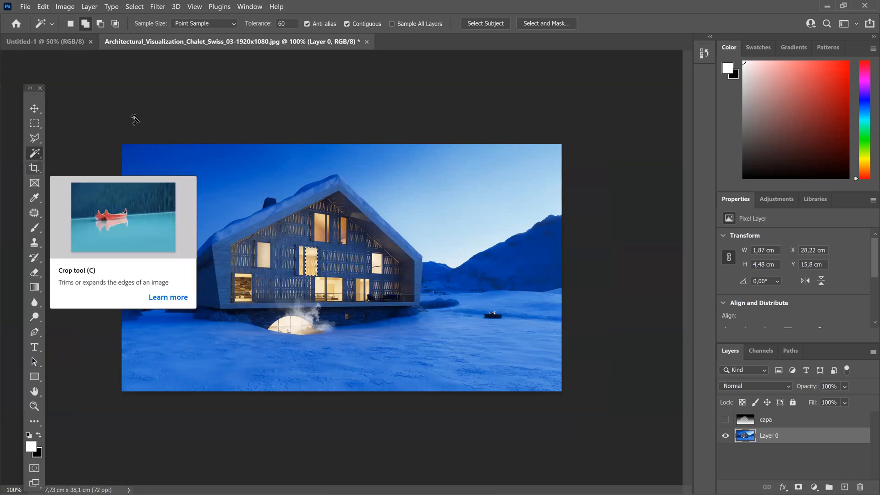
Step: Switch to 2023 PHOTOSHOP.pdf in Acrobat and review the SELECCIÓN page and the TRANSFORMACIÓN LIBRE page
{"action": "left_click", "coordinate": [830, 5]}
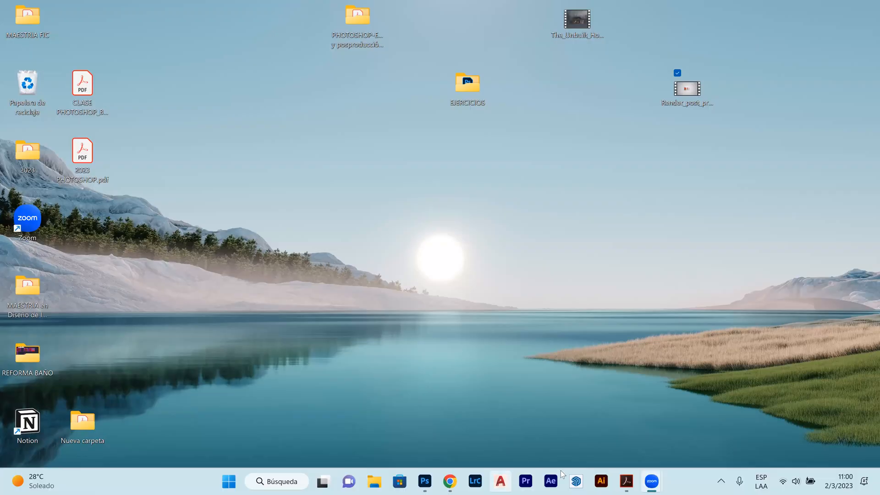
{"action": "mouse_move", "coordinate": [626, 478]}
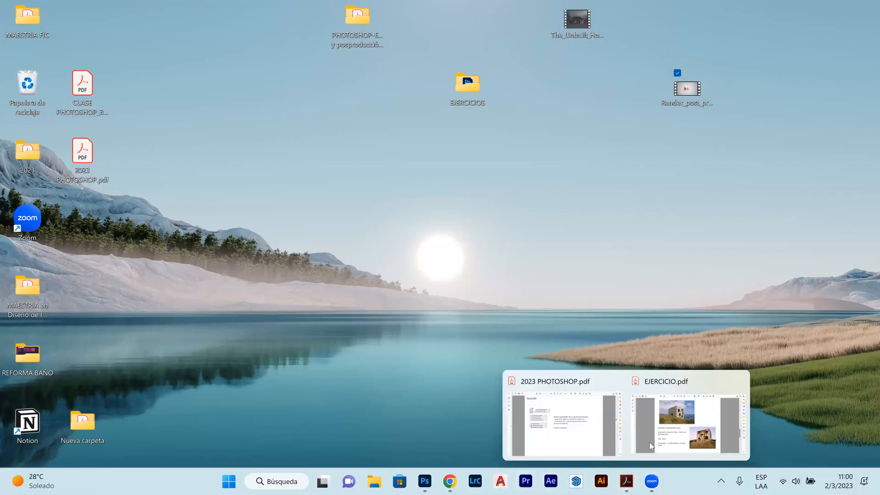
{"action": "left_click", "coordinate": [664, 410]}
{"action": "left_click", "coordinate": [167, 35]}
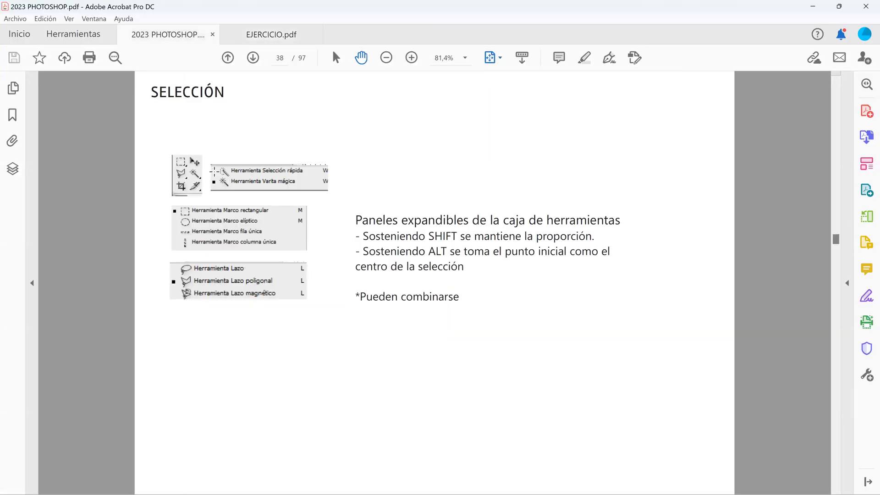
{"action": "scroll", "coordinate": [215, 171], "scroll_direction": "down", "scroll_amount": 2}
{"action": "scroll", "coordinate": [313, 274], "scroll_direction": "up", "scroll_amount": 2}
{"action": "scroll", "coordinate": [479, 304], "scroll_direction": "down", "scroll_amount": 1}
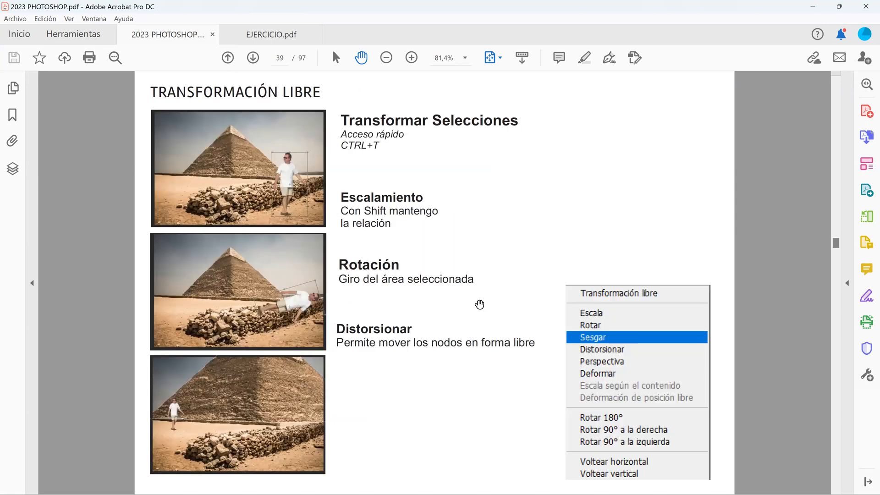
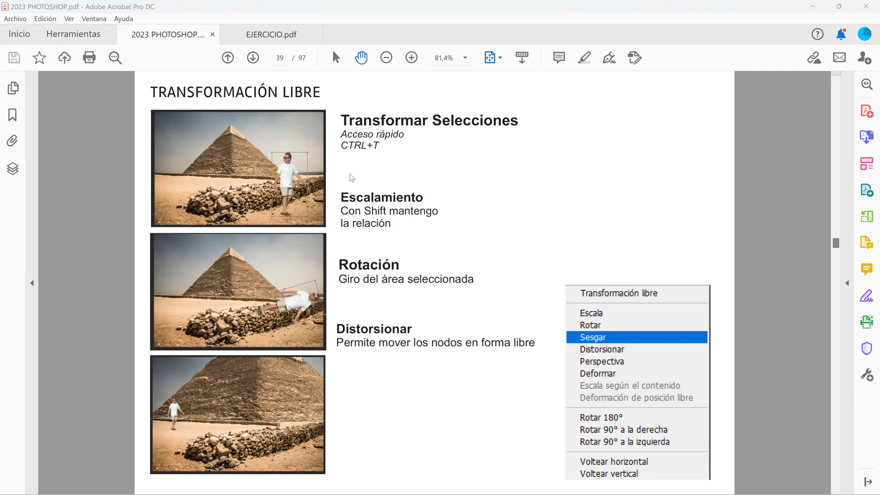
Step: Switch to Photoshop and open the HD-wallpaper haunted castle JPG and the transparent brown dragon PNG from the EJERCICIOS folder
{"action": "key", "text": "super+d"}
{"action": "left_click", "coordinate": [431, 482]}
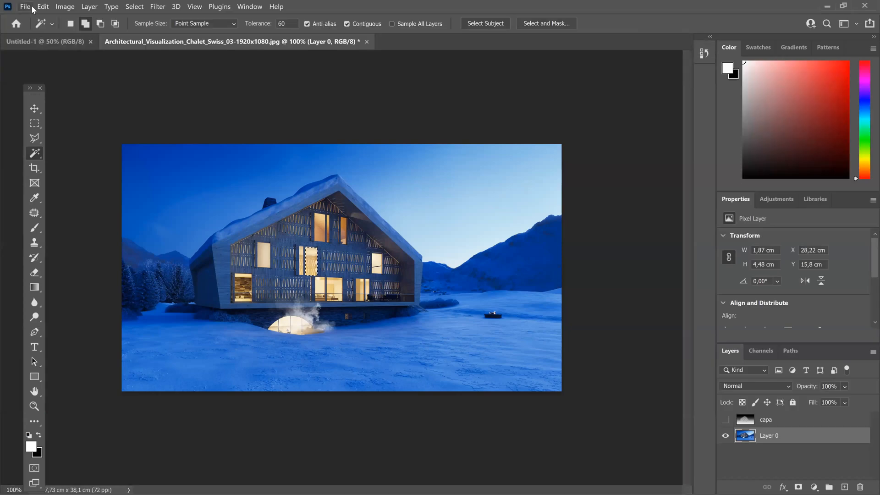
{"action": "left_click", "coordinate": [25, 6]}
{"action": "left_click", "coordinate": [35, 26]}
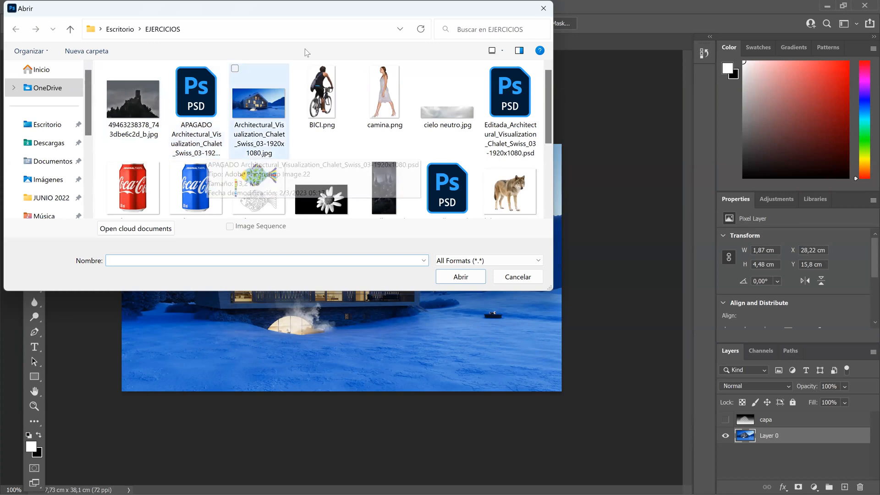
{"action": "left_click_drag", "start_coordinate": [250, 16], "coordinate": [256, 95]}
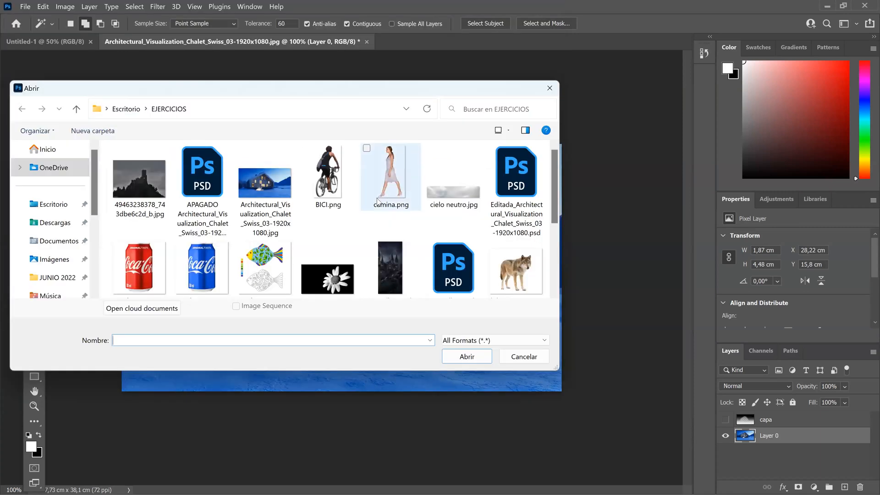
{"action": "scroll", "coordinate": [367, 227], "scroll_direction": "down", "scroll_amount": 3}
{"action": "left_click", "coordinate": [378, 189]}
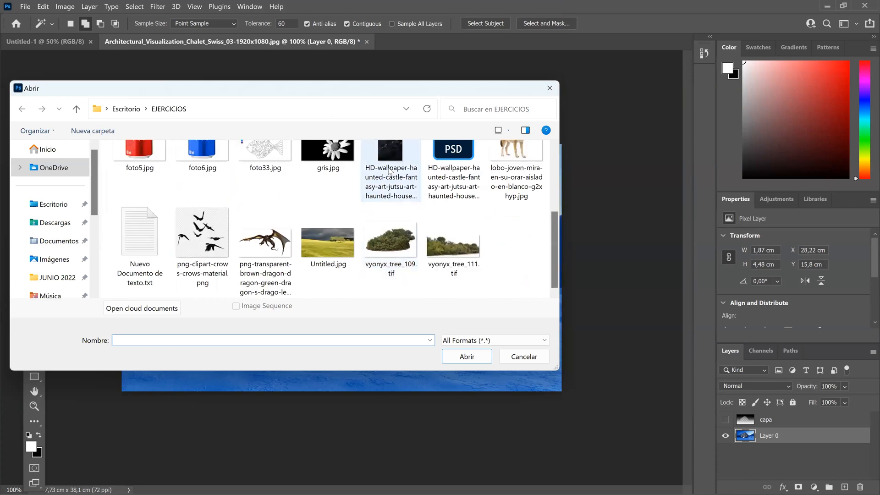
{"action": "left_click", "coordinate": [289, 286], "text": "ctrl"}
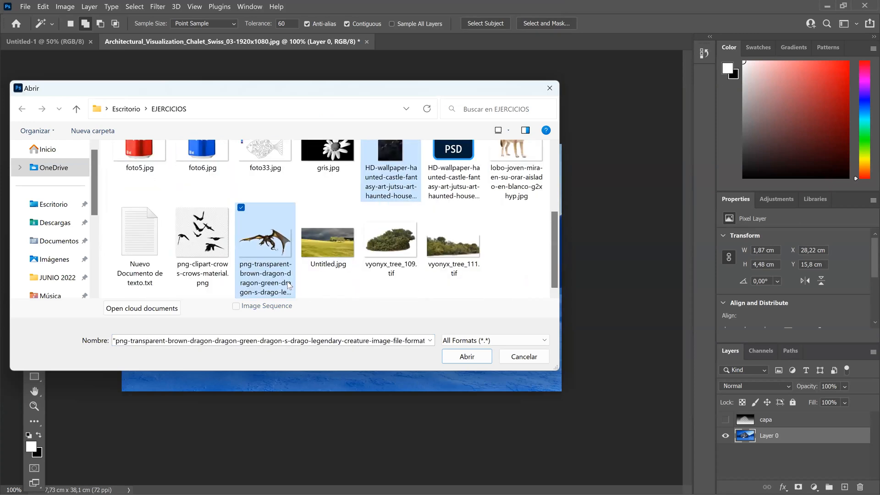
{"action": "left_click", "coordinate": [468, 360]}
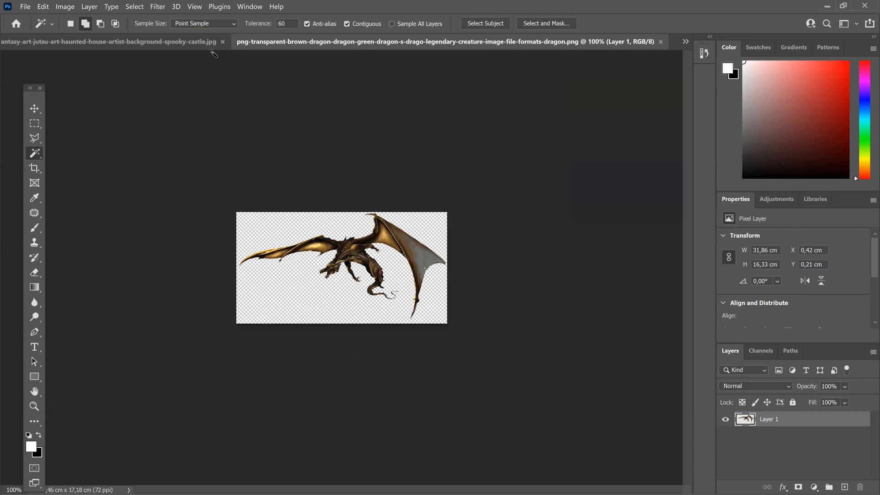
Step: Select the entire canvas of the dragon PNG and copy the dragon
{"action": "left_click", "coordinate": [187, 42]}
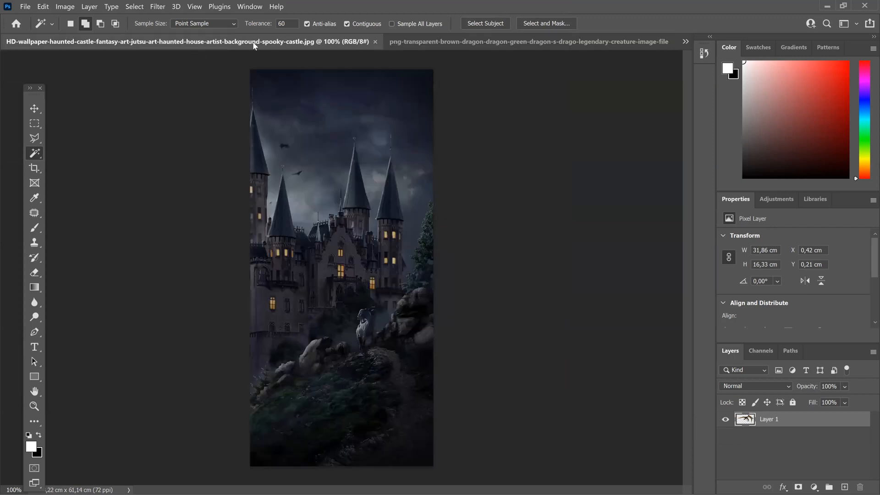
{"action": "left_click", "coordinate": [416, 41]}
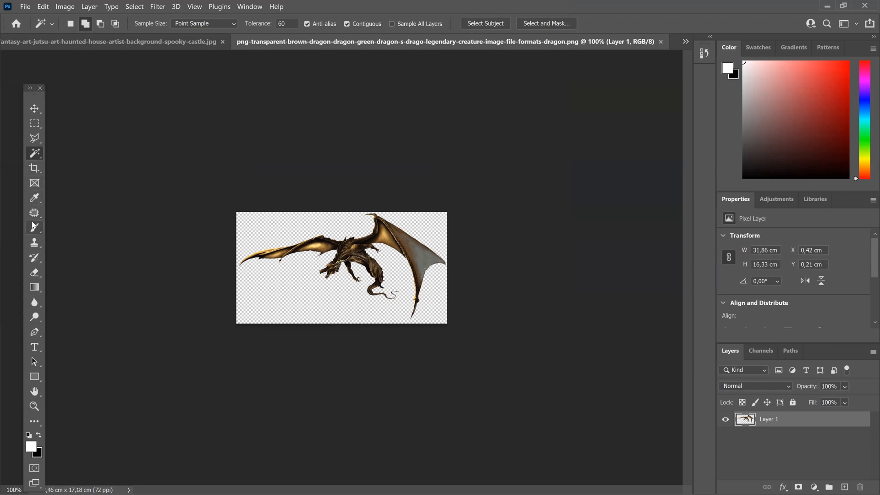
{"action": "left_click", "coordinate": [240, 287]}
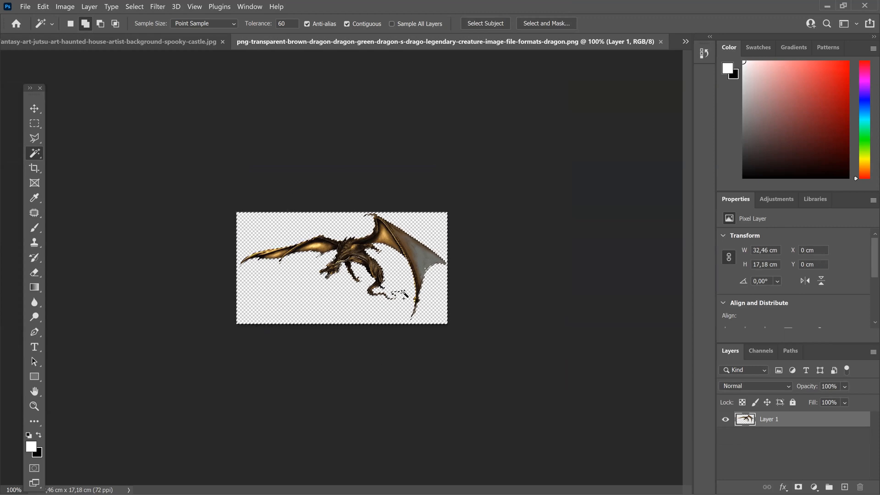
{"action": "key", "text": "ctrl+d"}
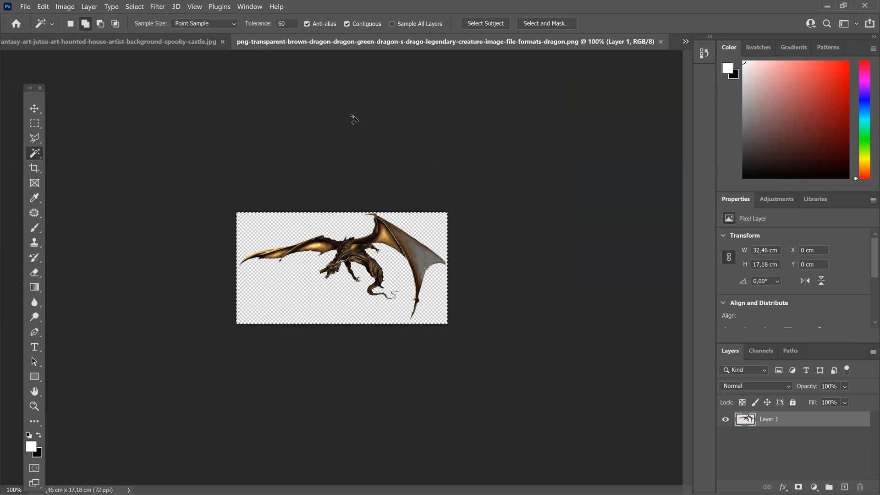
{"action": "left_click", "coordinate": [136, 7]}
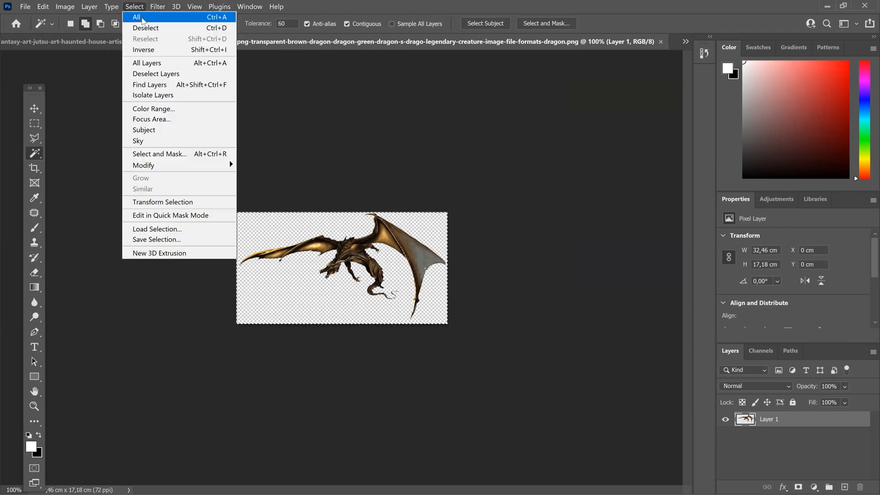
{"action": "left_click", "coordinate": [355, 143]}
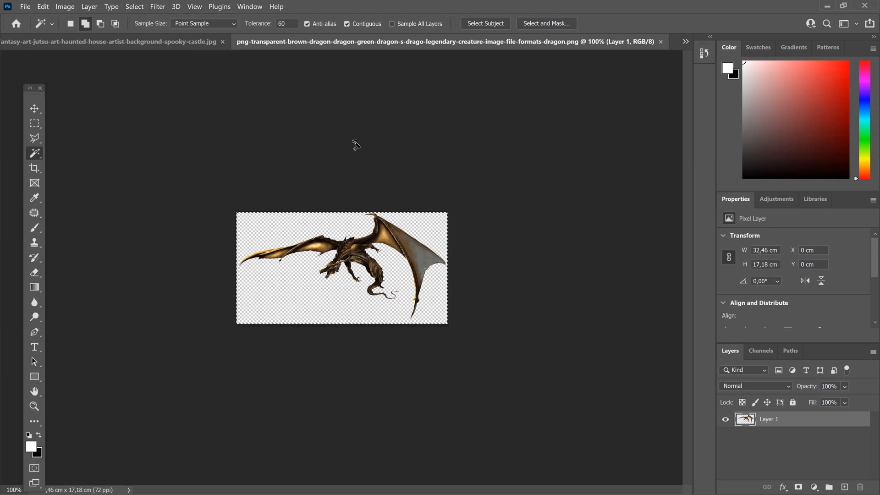
{"action": "left_click", "coordinate": [43, 7]}
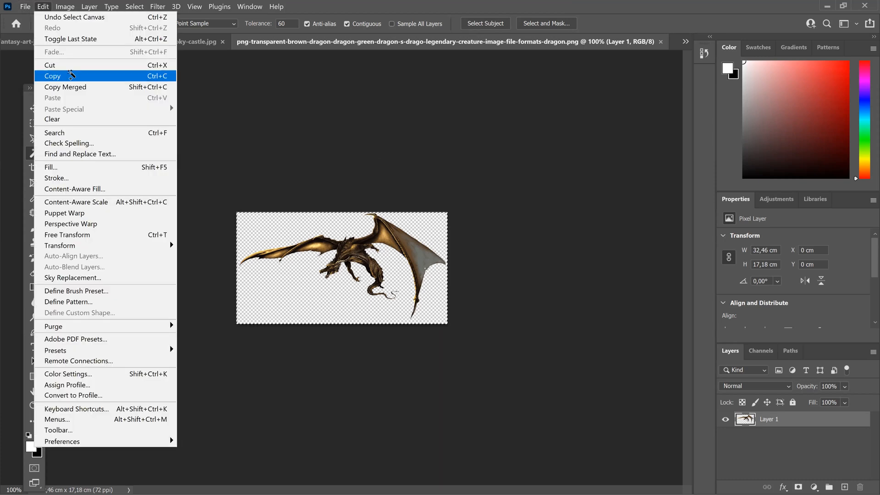
{"action": "left_click", "coordinate": [71, 74]}
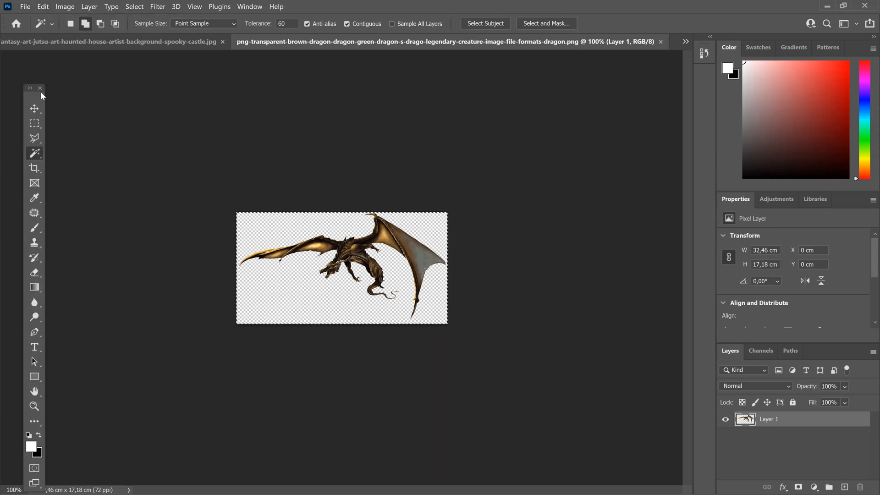
Step: Paste the dragon into the haunted castle image and move it up into the sky, in front of the tower tips
{"action": "left_click", "coordinate": [146, 41]}
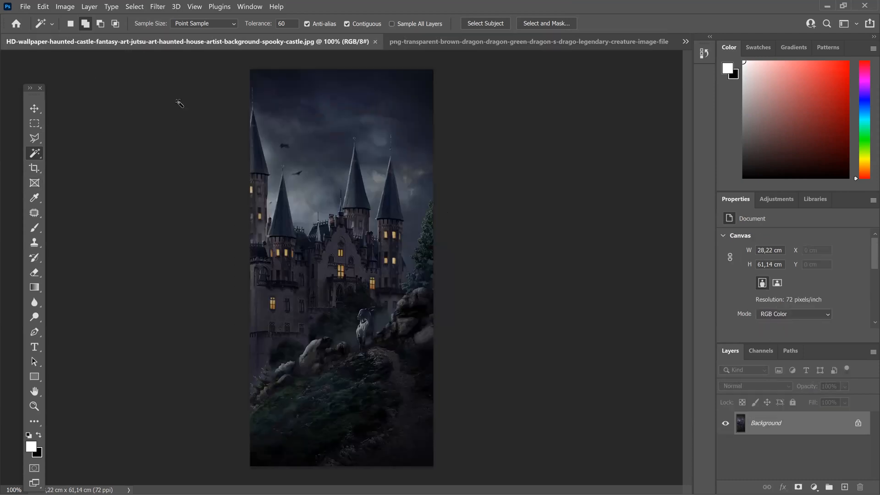
{"action": "left_click", "coordinate": [43, 6]}
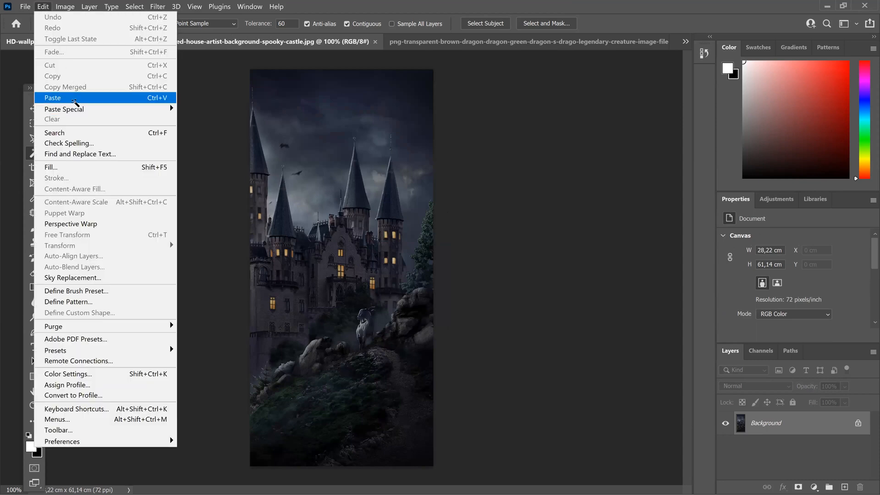
{"action": "left_click", "coordinate": [75, 98]}
{"action": "left_click", "coordinate": [34, 108]}
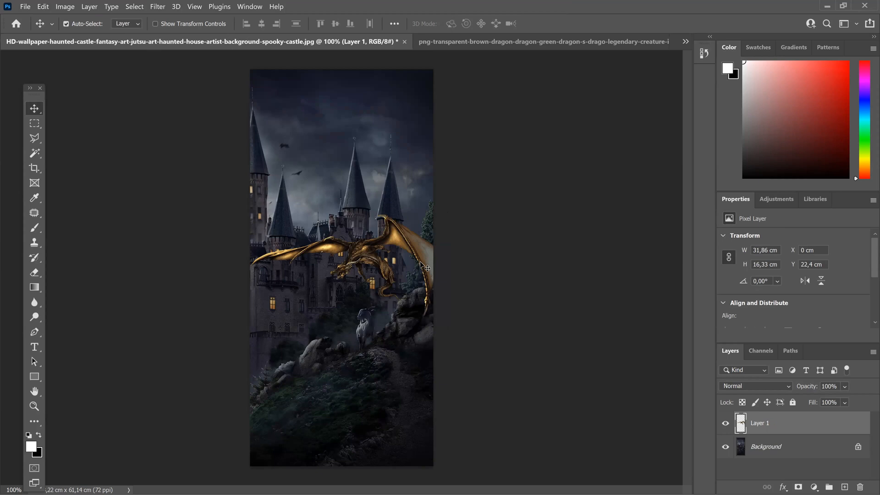
{"action": "left_click_drag", "start_coordinate": [381, 292], "coordinate": [366, 170]}
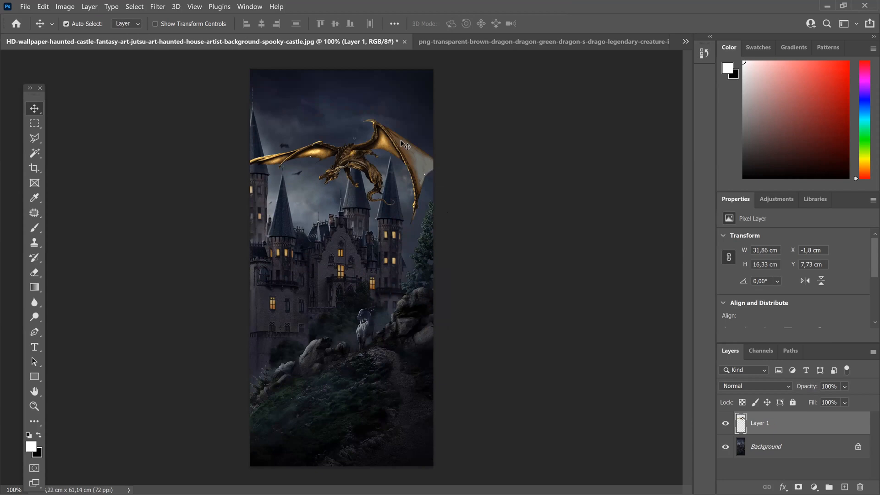
Step: Rename the pasted layer to dragon
{"action": "double_click", "coordinate": [756, 424]}
{"action": "type", "text": "dragon"}
{"action": "key", "text": "Return"}
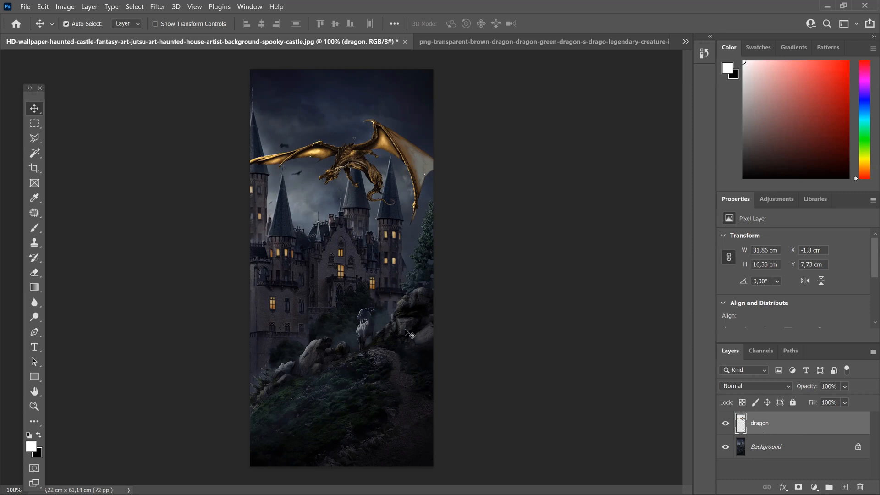
Step: Use Free Transform on the dragon layer to scale it proportionally to about 89% and rotate it about 29° clockwise
{"action": "left_click", "coordinate": [65, 24]}
{"action": "left_click", "coordinate": [44, 6]}
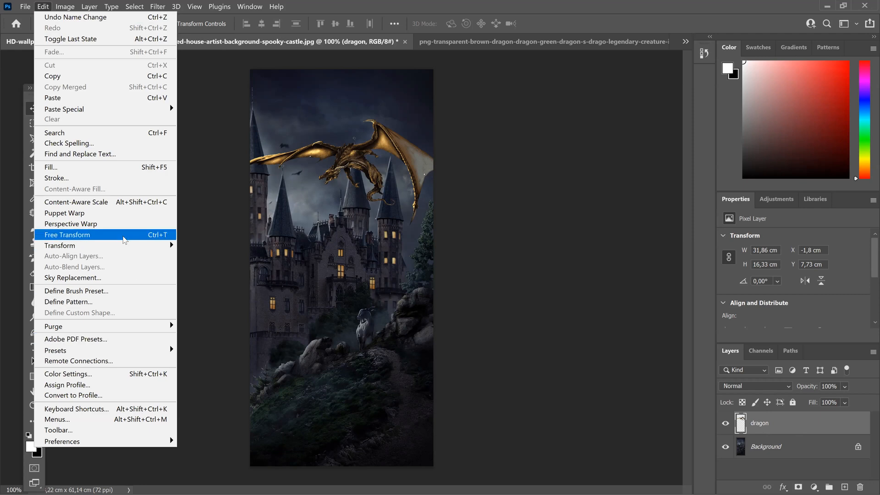
{"action": "left_click", "coordinate": [123, 237]}
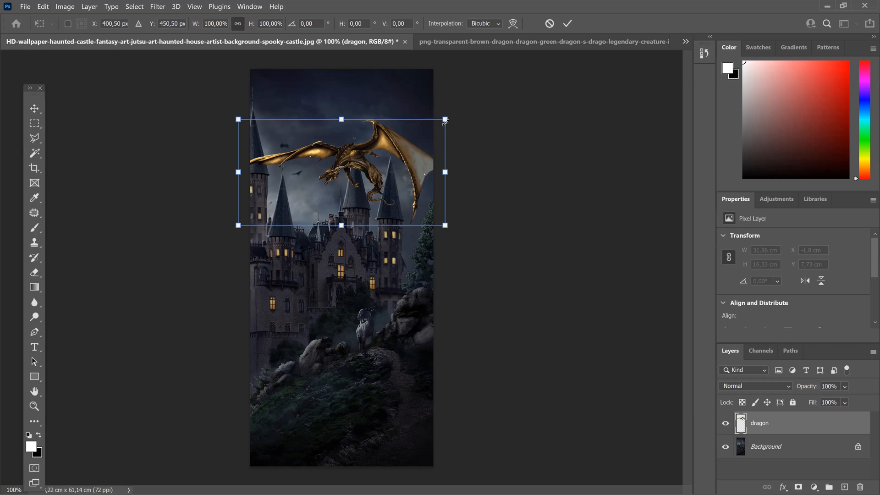
{"action": "left_click_drag", "start_coordinate": [446, 120], "coordinate": [438, 166]}
{"action": "left_click_drag", "start_coordinate": [412, 139], "coordinate": [456, 174]}
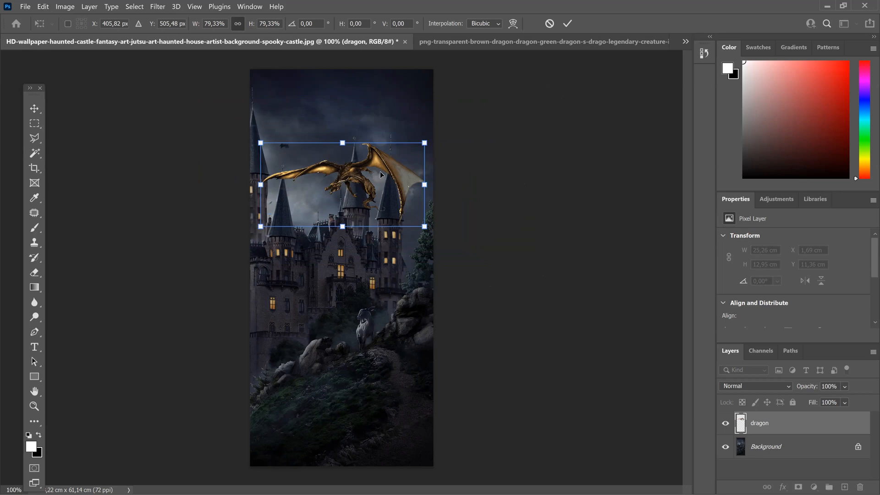
{"action": "mouse_move", "coordinate": [343, 143]}
{"action": "left_mouse_down"}
{"action": "mouse_move", "coordinate": [351, 161]}
{"action": "mouse_move", "coordinate": [346, 123]}
{"action": "mouse_move", "coordinate": [345, 132]}
{"action": "left_mouse_up"}
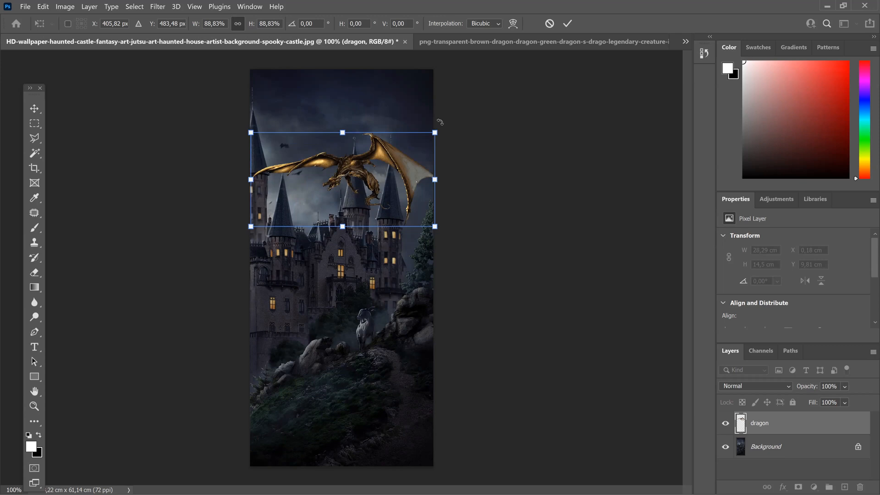
{"action": "left_click_drag", "start_coordinate": [442, 125], "coordinate": [443, 128]}
{"action": "left_click_drag", "start_coordinate": [447, 150], "coordinate": [452, 200]}
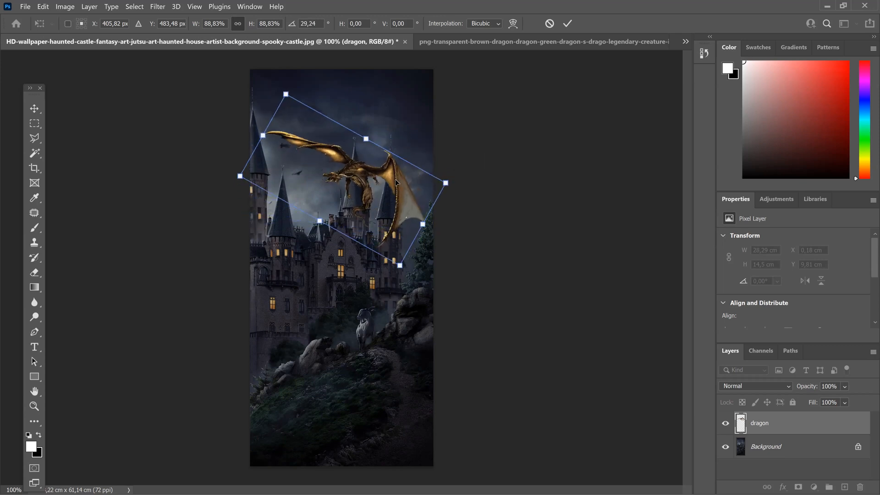
Step: Try Distort on the rotated dragon by moving its corner nodes freely, apply the transformation and undo it
{"action": "right_click", "coordinate": [338, 191]}
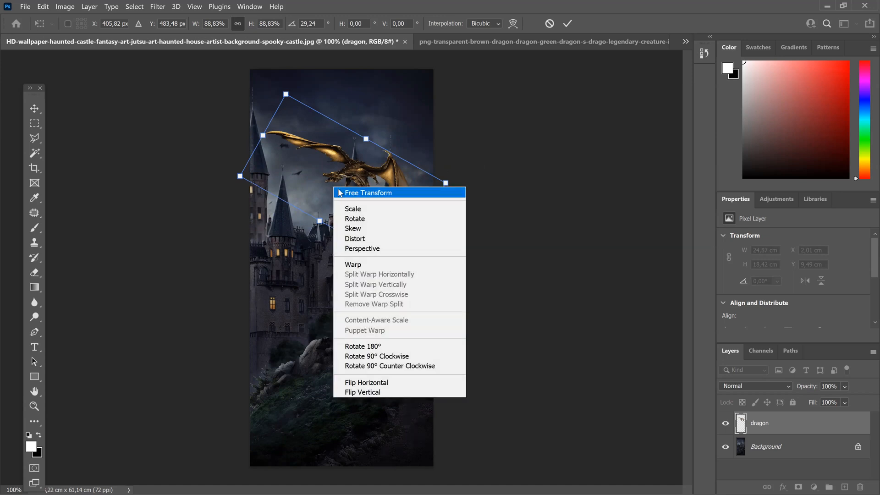
{"action": "left_click", "coordinate": [376, 242]}
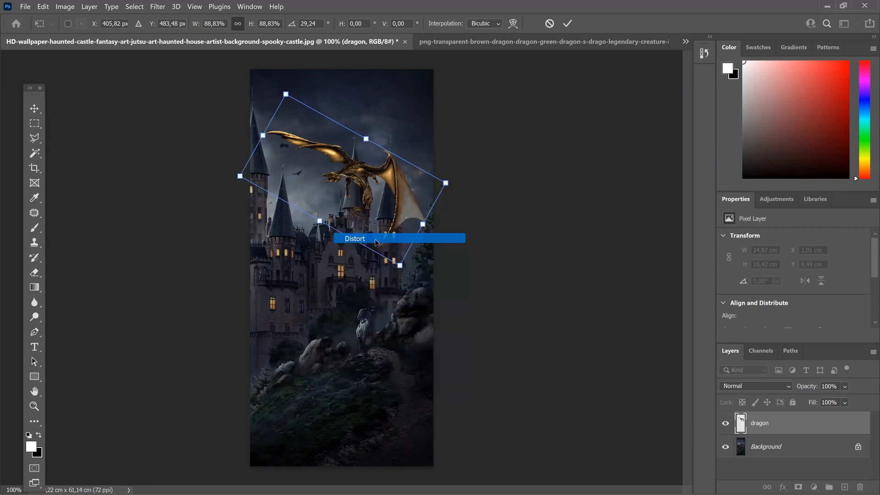
{"action": "left_click_drag", "start_coordinate": [447, 184], "coordinate": [470, 139]}
{"action": "left_click_drag", "start_coordinate": [403, 272], "coordinate": [415, 283]}
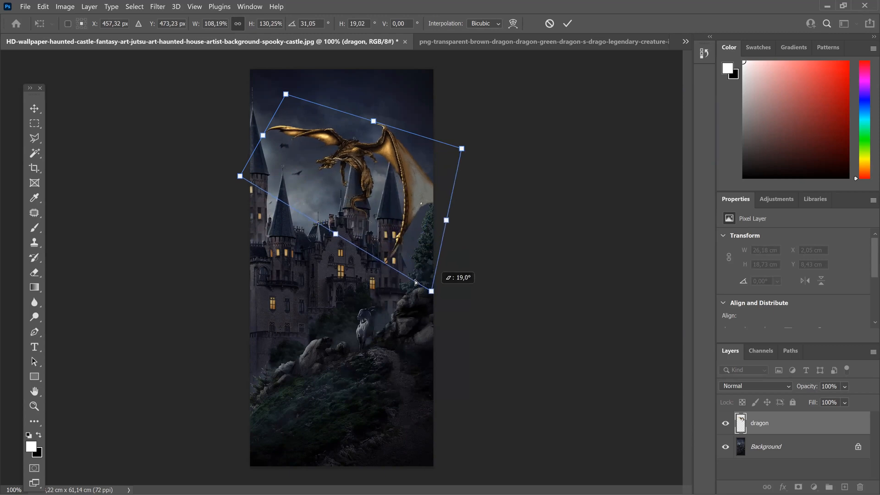
{"action": "key", "text": "ctrl+z"}
{"action": "left_click_drag", "start_coordinate": [239, 176], "coordinate": [235, 202]}
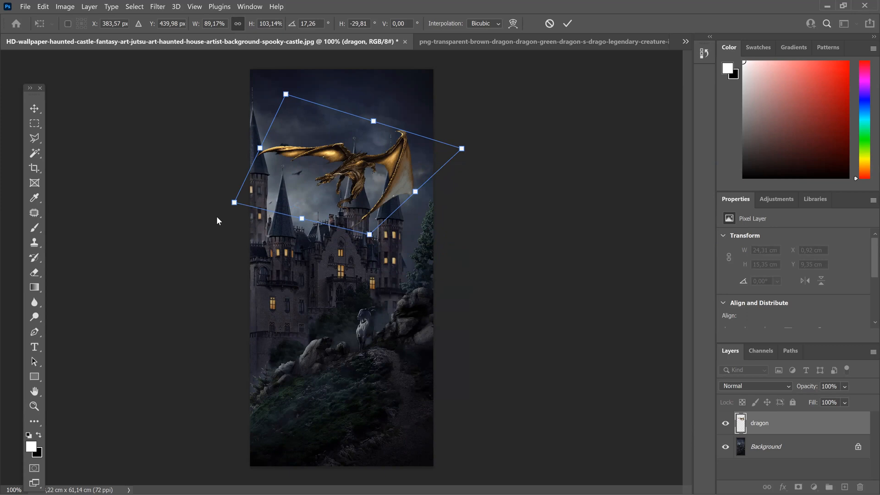
{"action": "key", "text": "Return"}
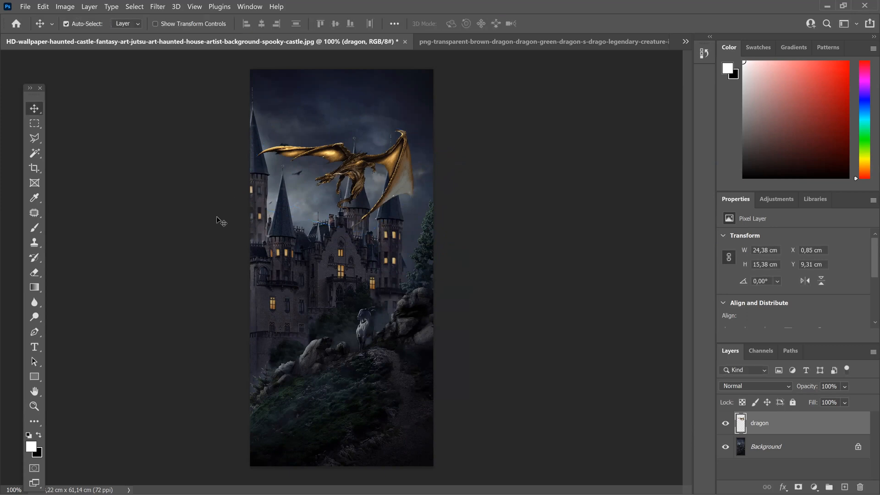
{"action": "key", "text": "ctrl"}
{"action": "key", "text": "ctrl+z"}
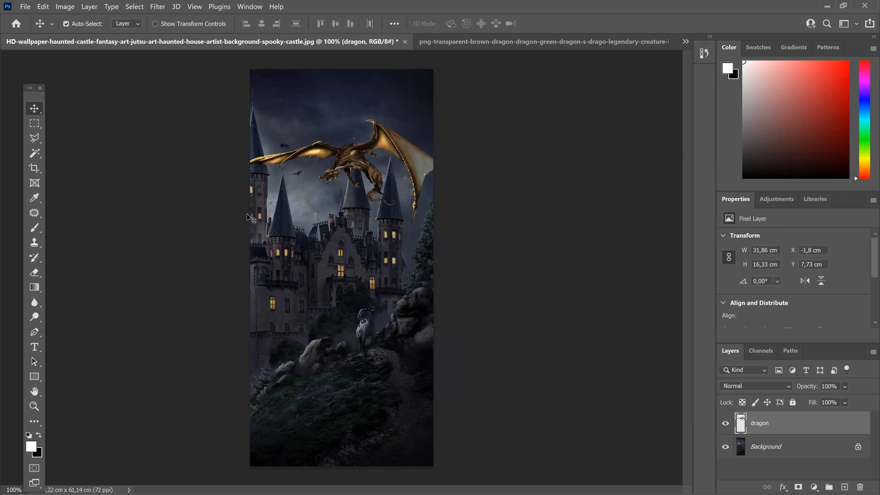
Step: Free-transform the dragon to about 40.89 × 20.99 cm and place it in front of the castle, extending past the image's right edge
{"action": "key", "text": "ctrl+t"}
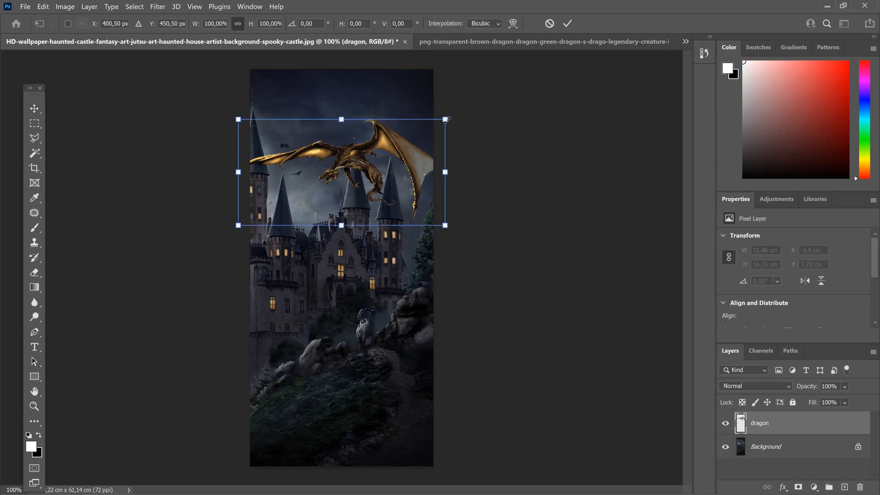
{"action": "left_click_drag", "start_coordinate": [446, 120], "coordinate": [405, 139]}
{"action": "left_click_drag", "start_coordinate": [362, 178], "coordinate": [445, 254]}
{"action": "left_click_drag", "start_coordinate": [505, 205], "coordinate": [440, 252]}
{"action": "key", "text": "Return"}
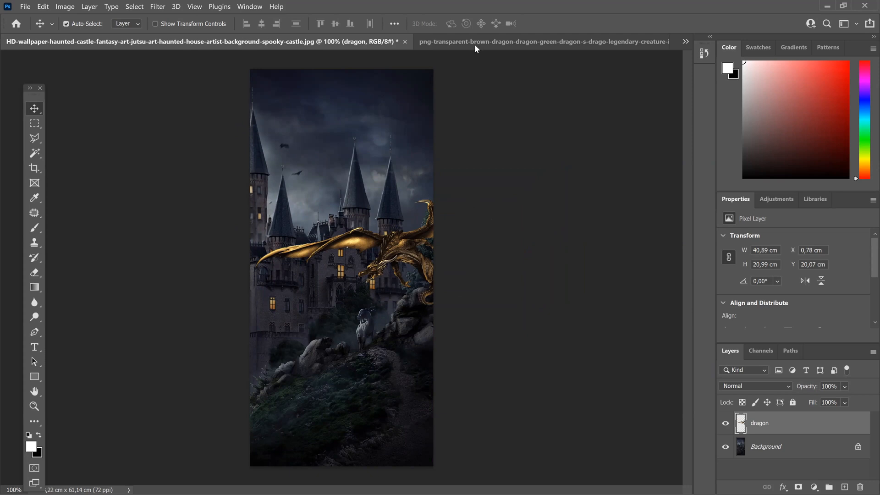
Step: Close the dragon PNG and the Untitled-1 document, leaving the chalet image in view
{"action": "left_click", "coordinate": [551, 41]}
{"action": "left_click", "coordinate": [660, 42]}
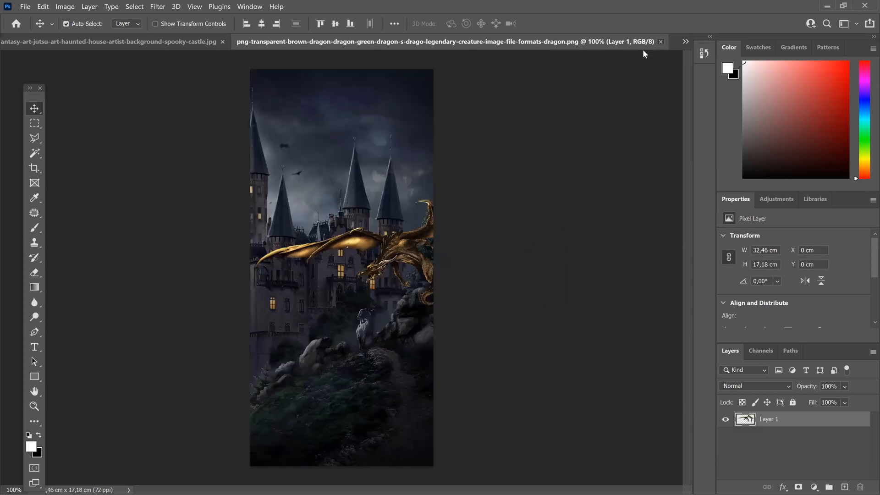
{"action": "left_click", "coordinate": [156, 40]}
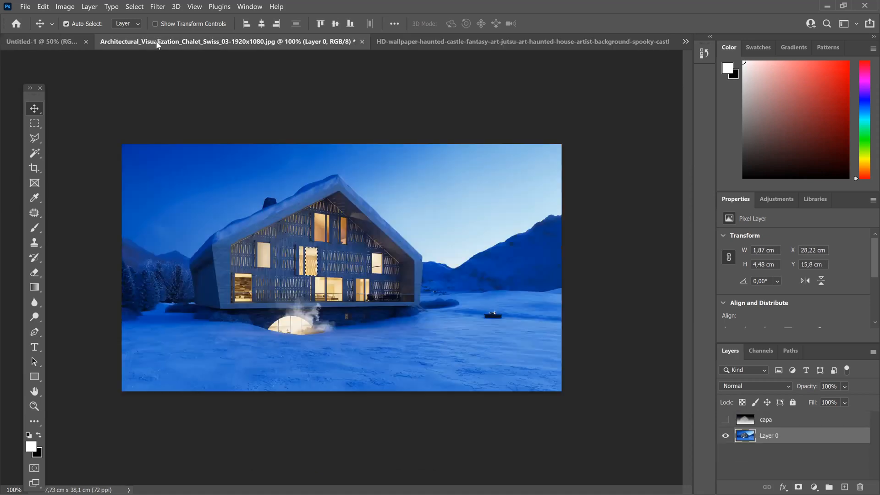
{"action": "left_click", "coordinate": [86, 42]}
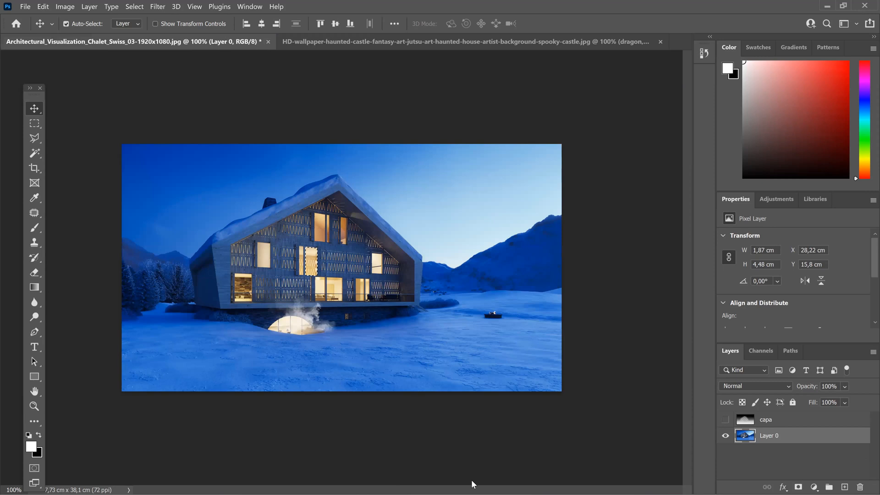
Step: Switch to Acrobat, read the class PDF's pages on free transform, added elements, cast shadows and Gaussian blur, and return to Photoshop
{"action": "left_click", "coordinate": [829, 6]}
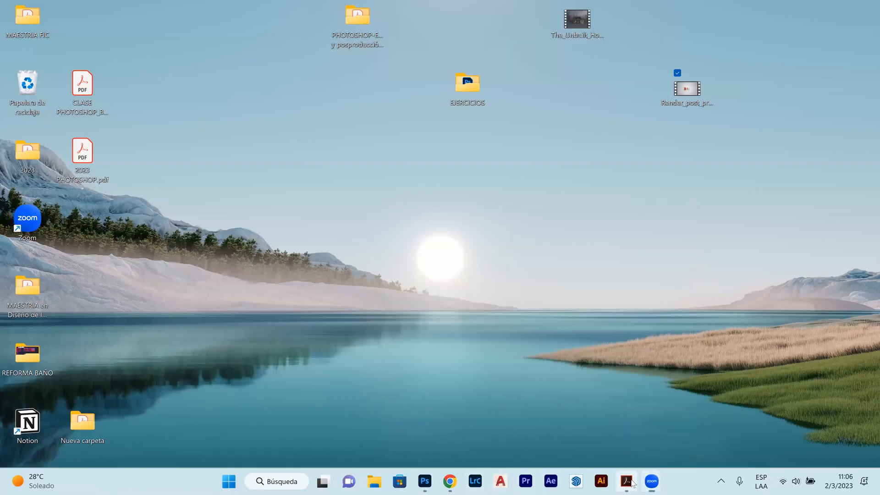
{"action": "mouse_move", "coordinate": [627, 482]}
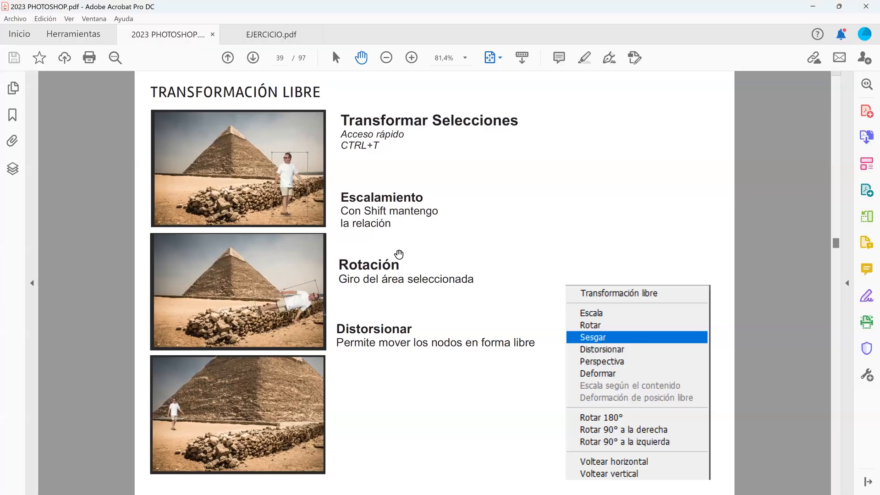
{"action": "scroll", "coordinate": [399, 255], "scroll_direction": "down", "scroll_amount": 1}
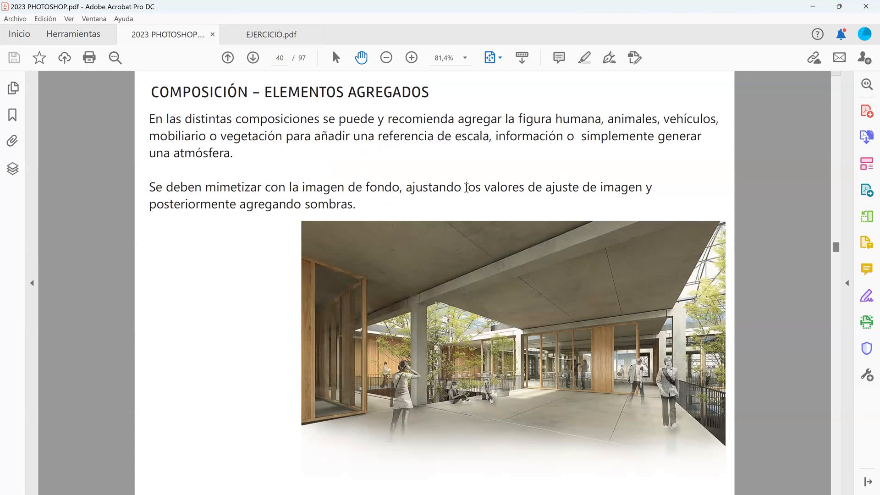
{"action": "scroll", "coordinate": [466, 188], "scroll_direction": "down", "scroll_amount": 1}
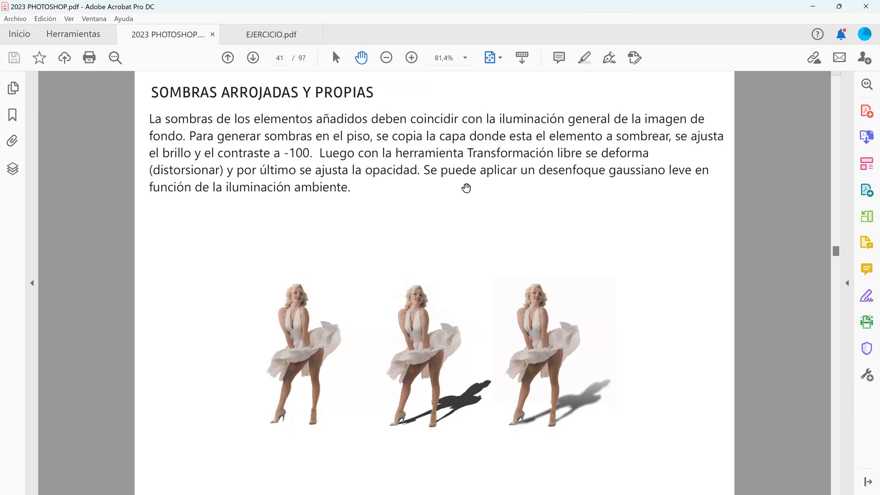
{"action": "scroll", "coordinate": [466, 188], "scroll_direction": "down", "scroll_amount": 1}
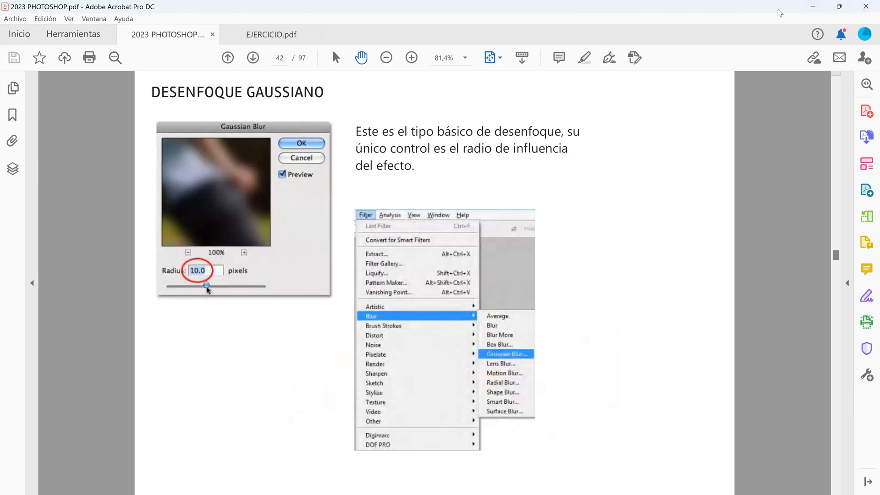
{"action": "left_click", "coordinate": [813, 7]}
{"action": "mouse_move", "coordinate": [347, 485]}
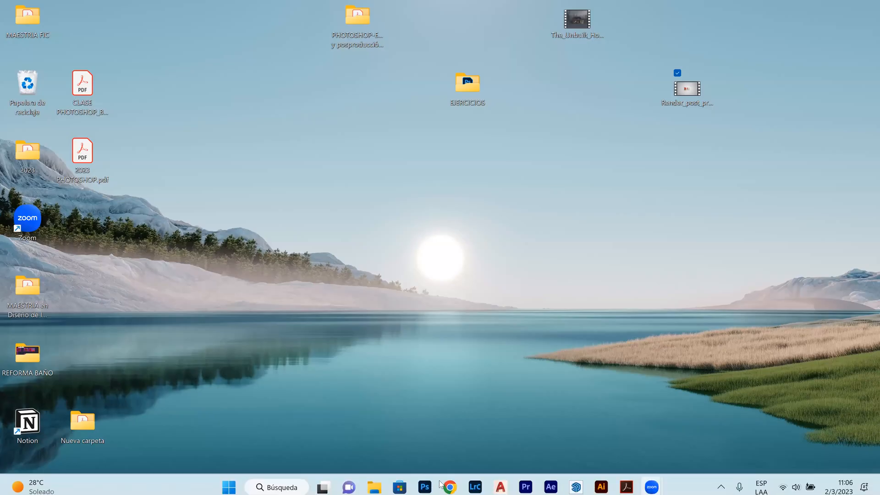
{"action": "left_click", "coordinate": [425, 481]}
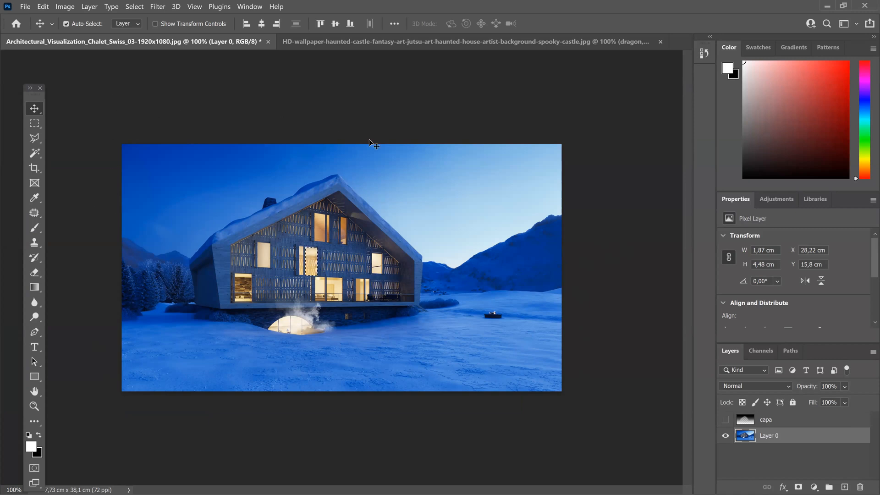
{"action": "left_click", "coordinate": [64, 9]}
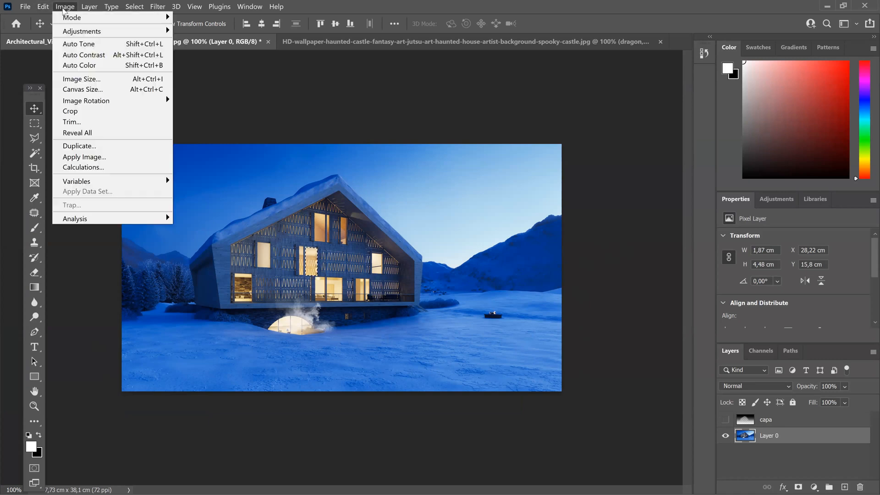
{"action": "mouse_move", "coordinate": [161, 33]}
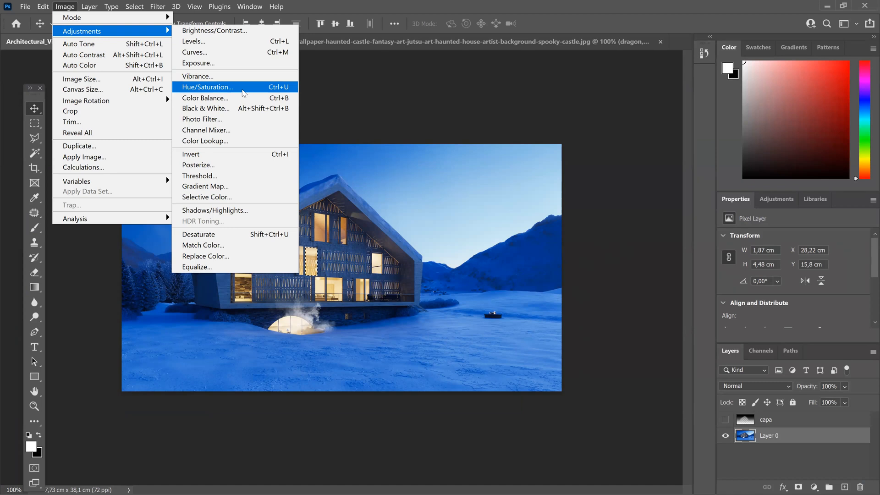
{"action": "left_click", "coordinate": [242, 90]}
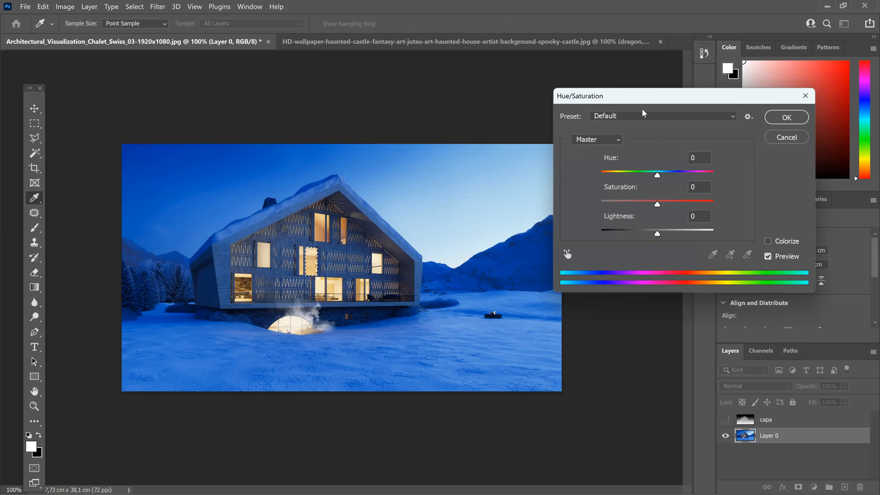
{"action": "left_click", "coordinate": [612, 143]}
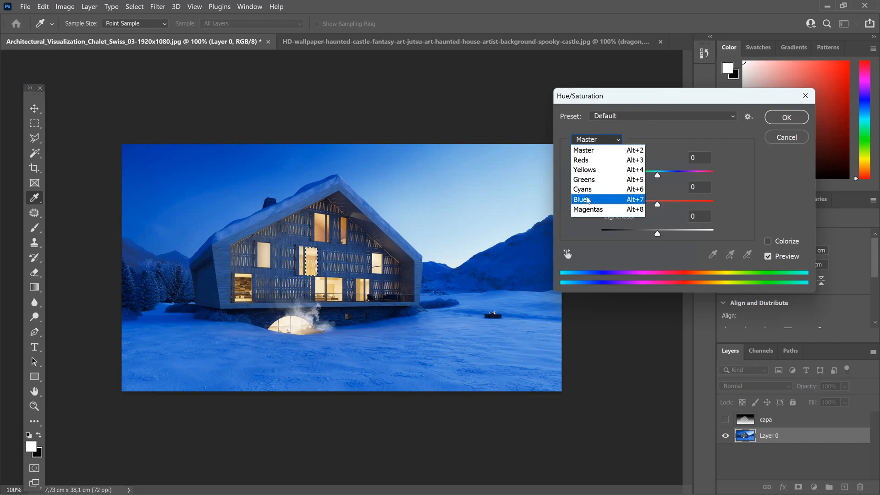
{"action": "left_click", "coordinate": [586, 199]}
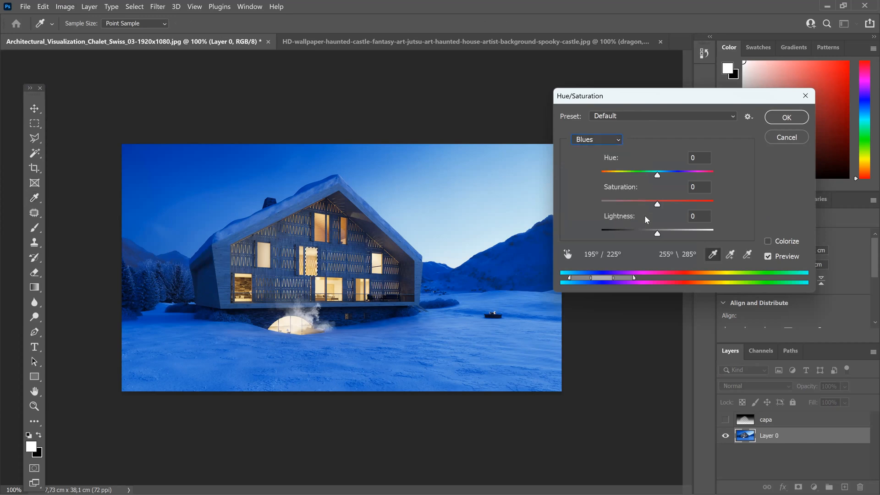
{"action": "left_click_drag", "start_coordinate": [657, 234], "coordinate": [630, 241]}
{"action": "left_click_drag", "start_coordinate": [624, 203], "coordinate": [657, 204]}
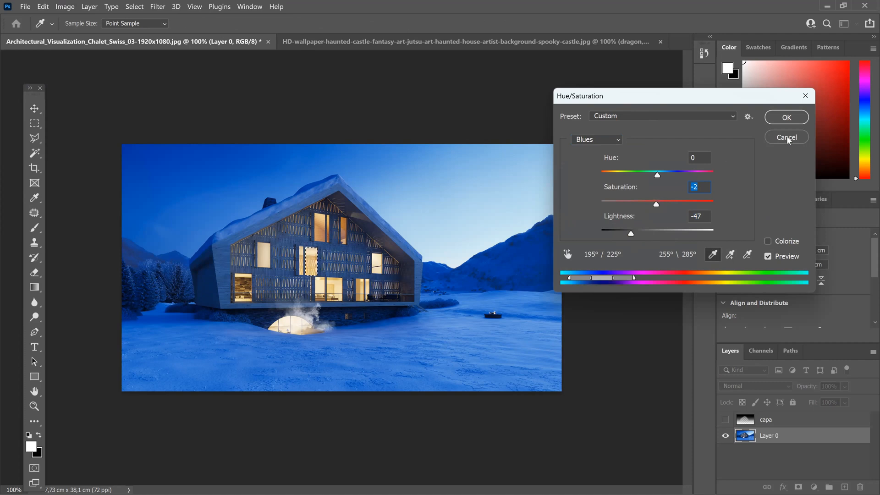
{"action": "left_click", "coordinate": [772, 138]}
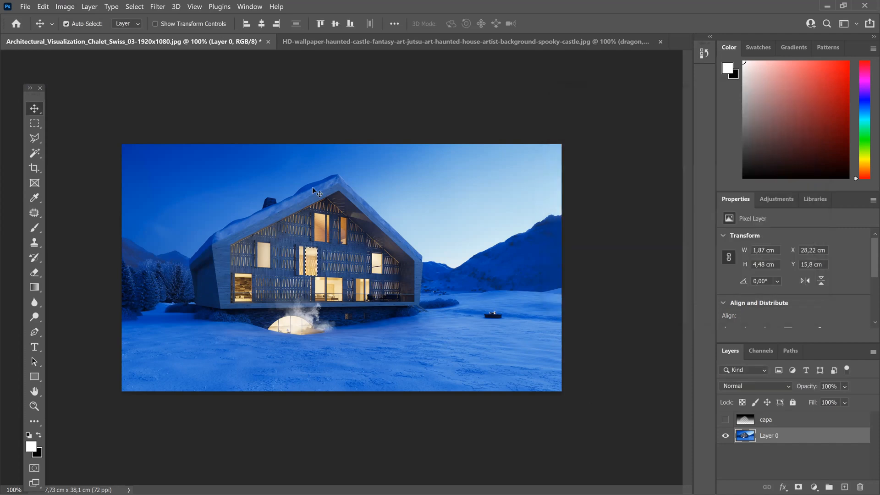
{"action": "left_click", "coordinate": [70, 10]}
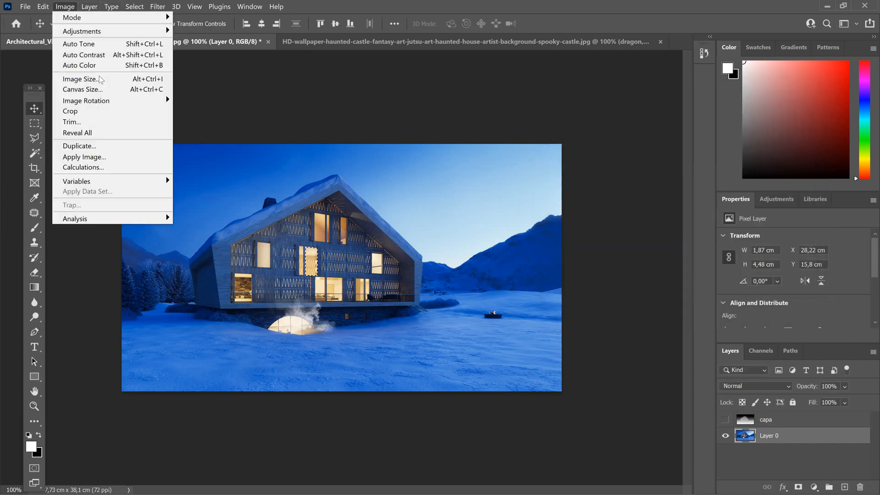
{"action": "mouse_move", "coordinate": [101, 31]}
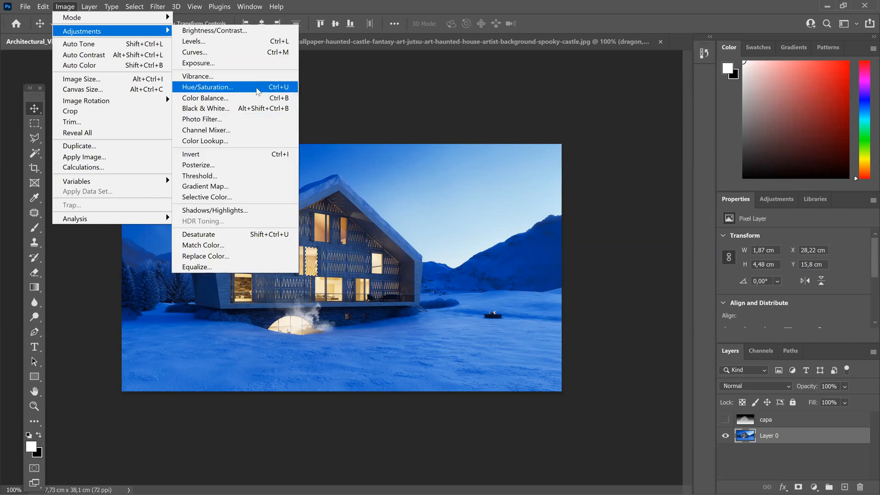
{"action": "left_click", "coordinate": [254, 87]}
{"action": "left_click", "coordinate": [605, 139]}
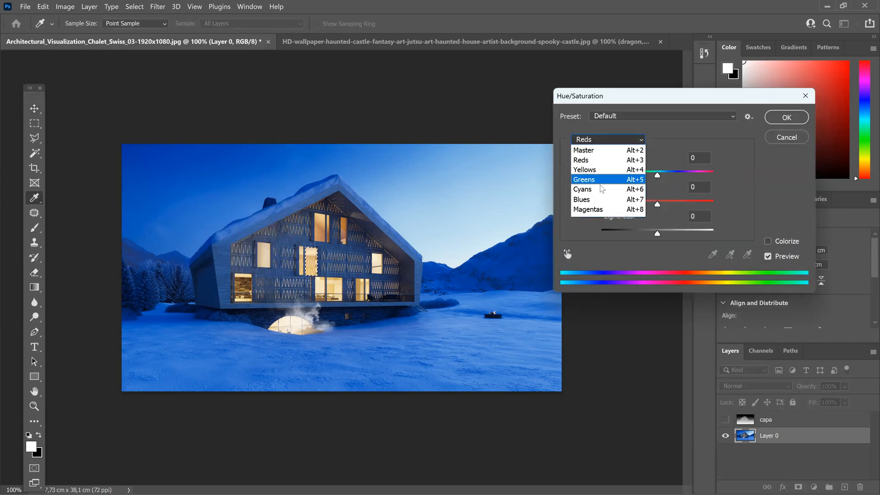
{"action": "left_click", "coordinate": [632, 199]}
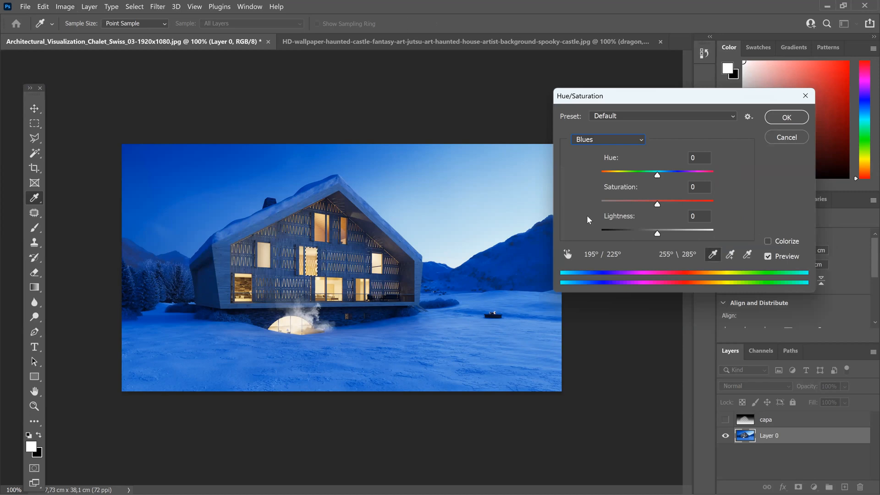
{"action": "left_click_drag", "start_coordinate": [657, 205], "coordinate": [587, 216]}
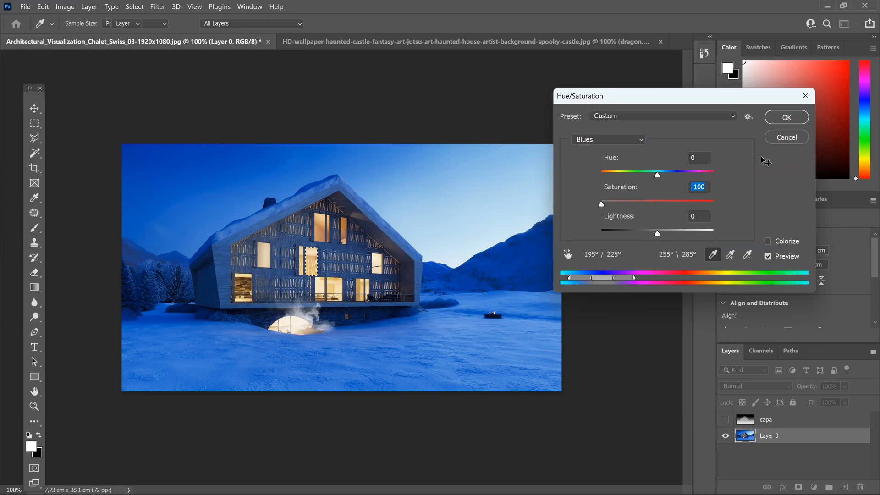
{"action": "left_click", "coordinate": [778, 140]}
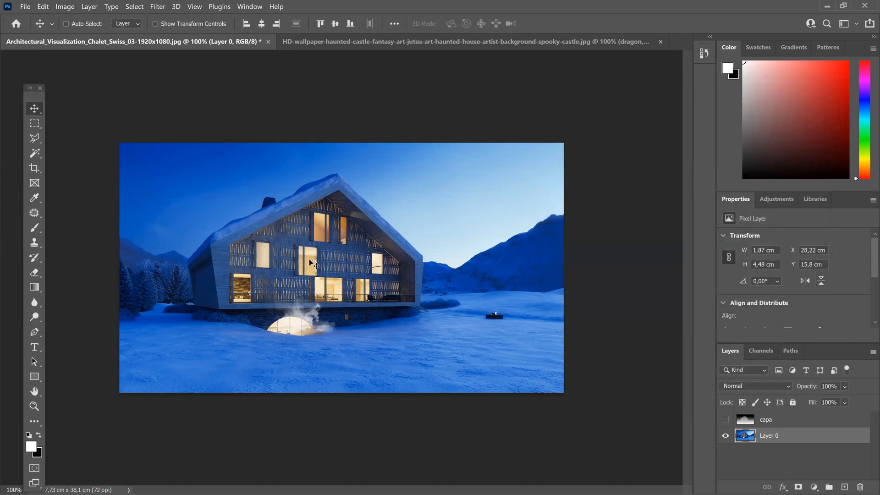
Step: Clear the active selection around the window shutter on the chalet's facade
{"action": "key", "text": "ctrl+plus"}
{"action": "key", "text": "ctrl+plus"}
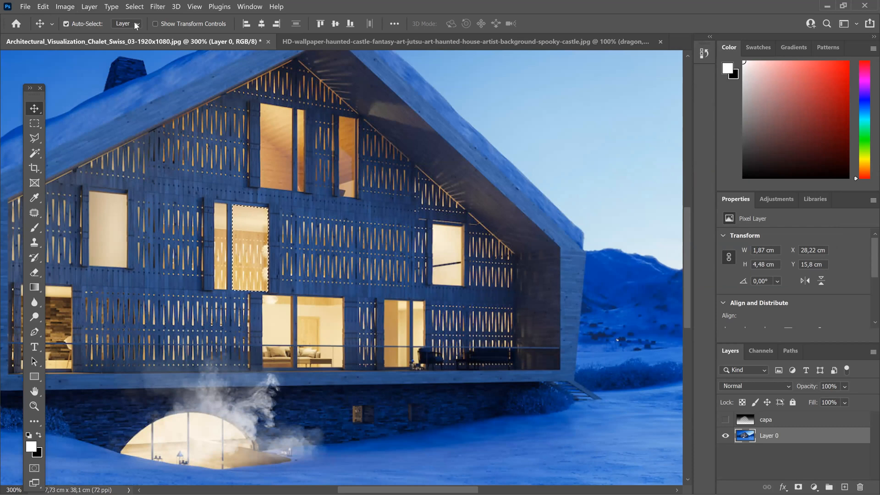
{"action": "left_click", "coordinate": [138, 8]}
{"action": "left_click", "coordinate": [146, 28]}
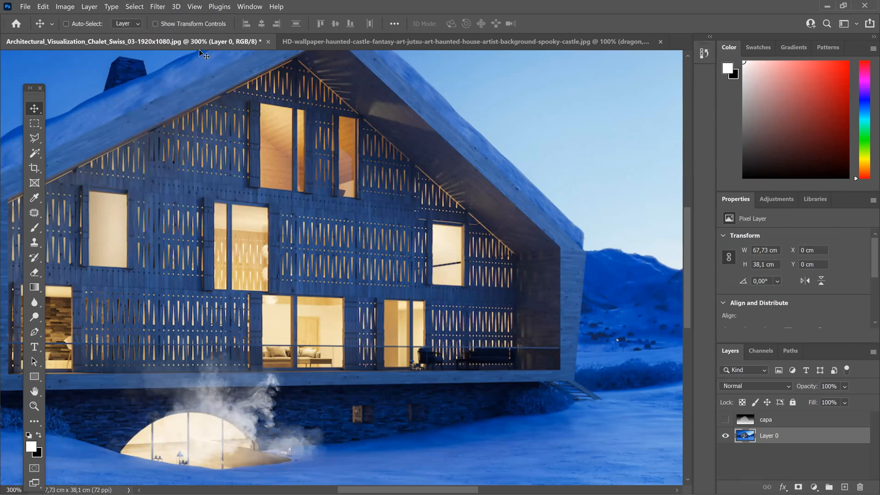
{"action": "key", "text": "ctrl+1"}
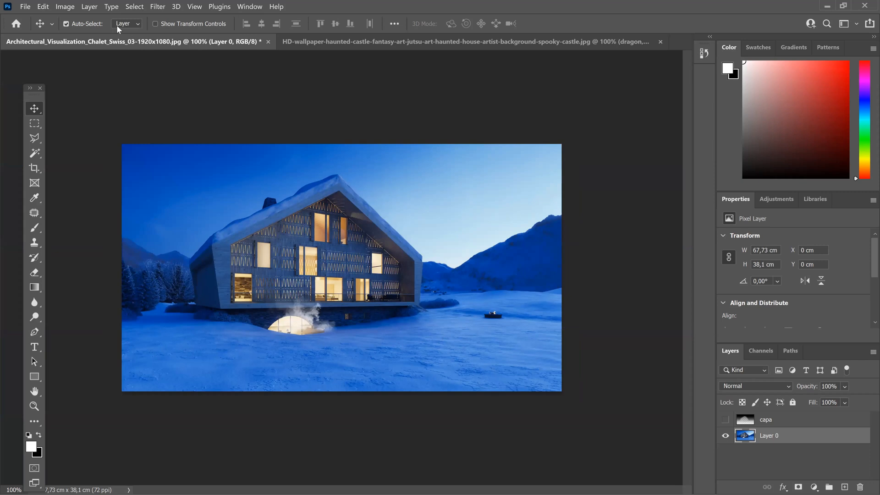
Step: Start a Hue/Saturation adjustment on the chalet layer, keeping Master lightness at 0 and setting the Blues lightness to +51
{"action": "left_click", "coordinate": [65, 6]}
{"action": "mouse_move", "coordinate": [90, 30]}
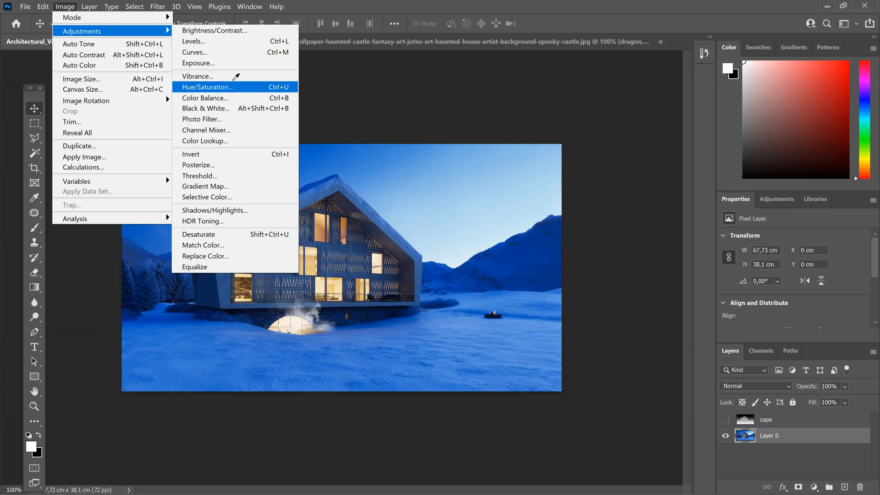
{"action": "left_click", "coordinate": [219, 88]}
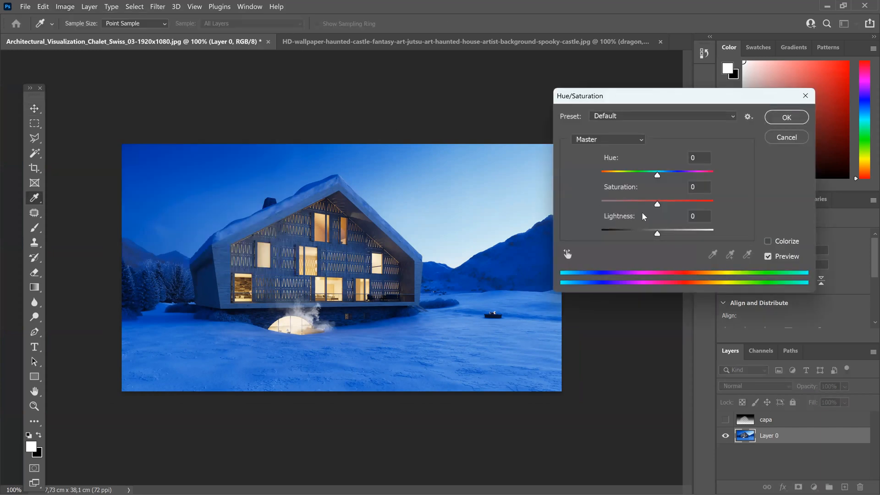
{"action": "mouse_move", "coordinate": [657, 235]}
{"action": "left_mouse_down"}
{"action": "mouse_move", "coordinate": [673, 239]}
{"action": "mouse_move", "coordinate": [663, 241]}
{"action": "left_mouse_up"}
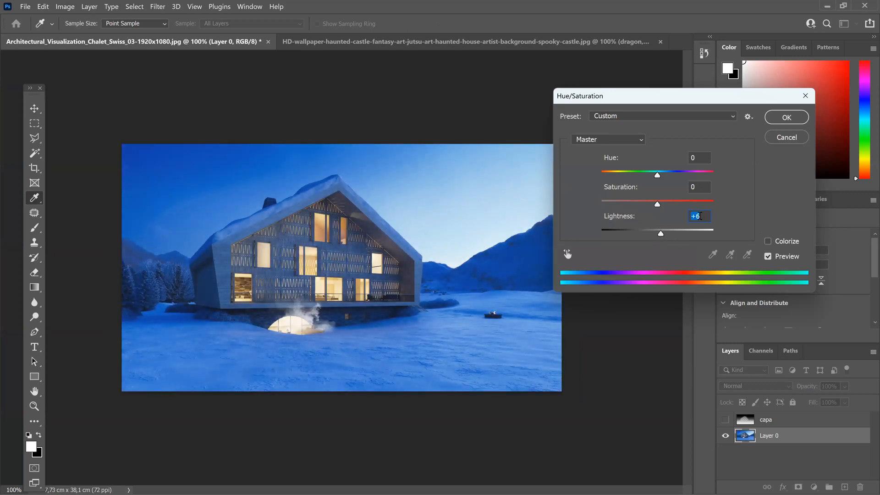
{"action": "type", "text": "0"}
{"action": "left_click", "coordinate": [636, 140]}
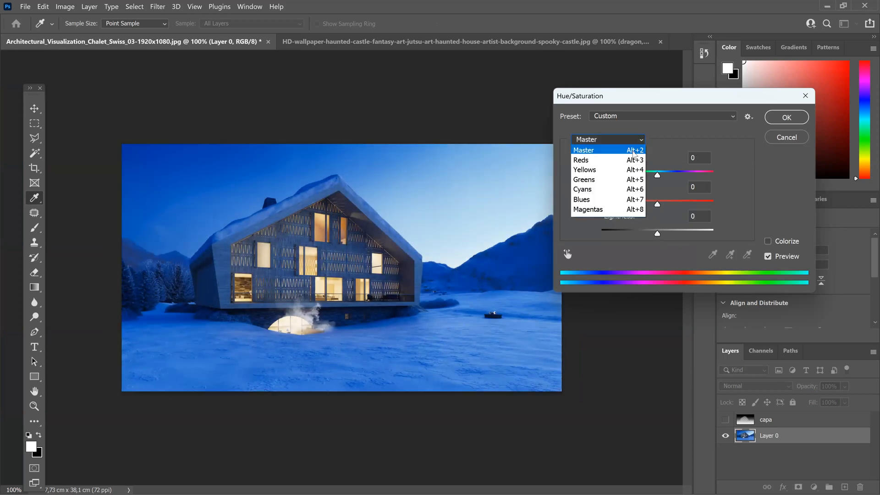
{"action": "left_click", "coordinate": [616, 200]}
{"action": "left_click_drag", "start_coordinate": [657, 234], "coordinate": [688, 245]}
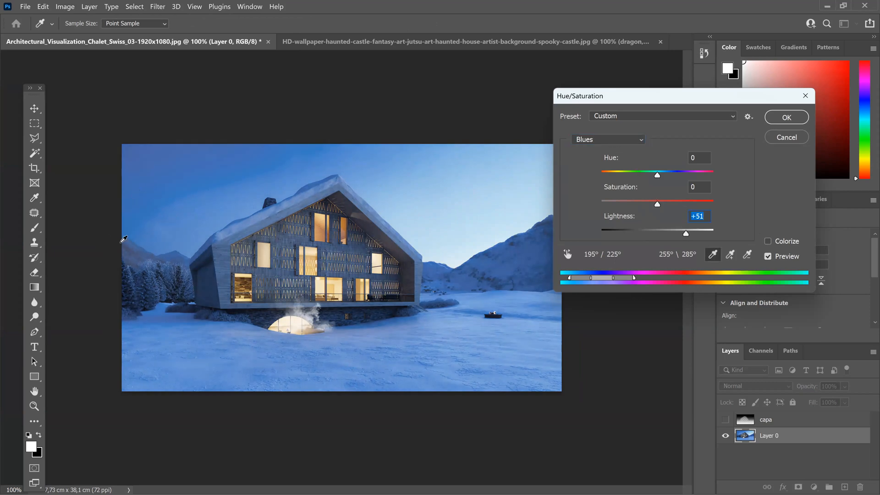
Step: Set the Cyans lightness to +82 and lower the Cyans saturation slightly in the Hue/Saturation adjustment
{"action": "left_click", "coordinate": [594, 143]}
{"action": "left_click", "coordinate": [600, 140]}
{"action": "left_click", "coordinate": [600, 140]}
{"action": "left_click", "coordinate": [610, 189]}
{"action": "left_click_drag", "start_coordinate": [657, 235], "coordinate": [700, 239]}
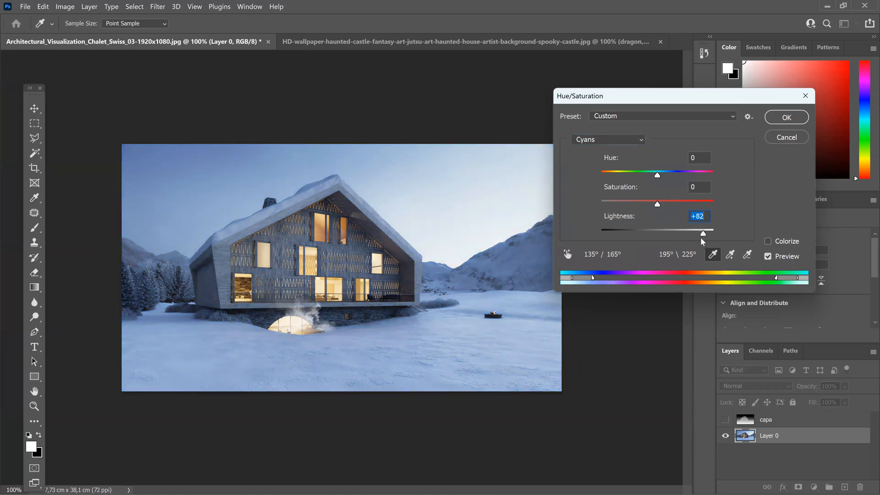
{"action": "left_click_drag", "start_coordinate": [657, 204], "coordinate": [649, 206]}
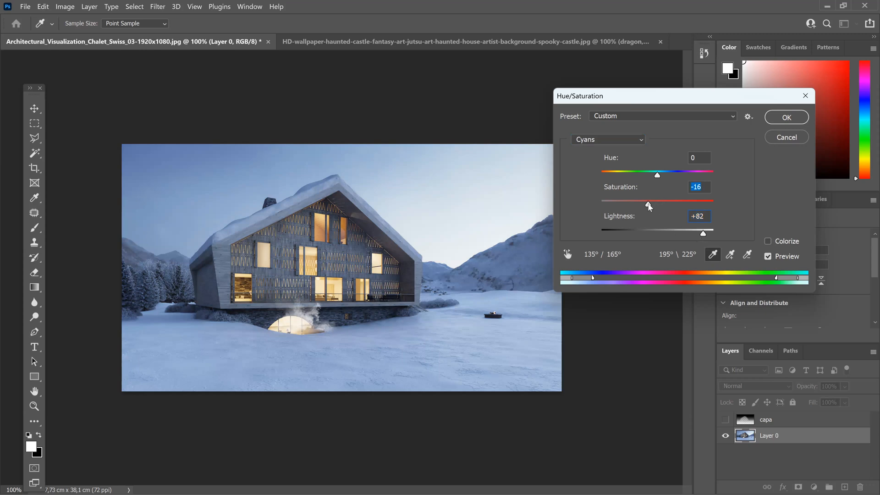
Step: Lower the Blues saturation slightly and apply the Hue/Saturation adjustment to the chalet layer
{"action": "left_click", "coordinate": [624, 143]}
{"action": "left_click", "coordinate": [617, 205]}
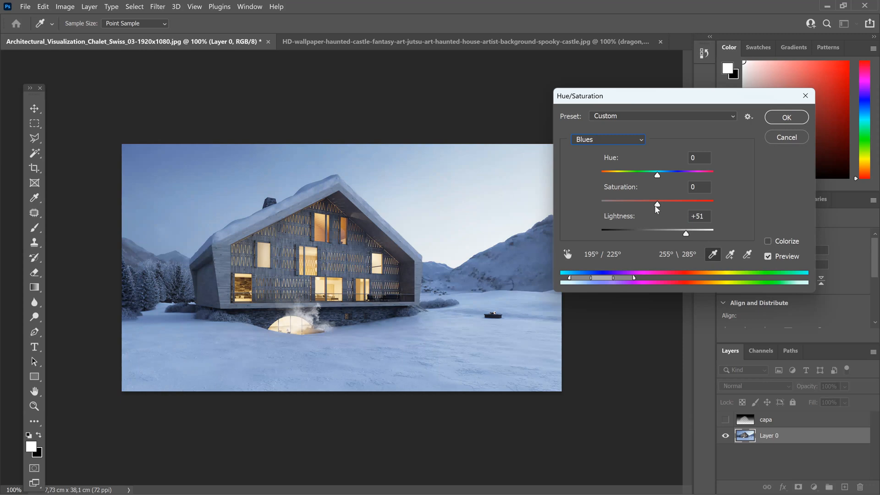
{"action": "left_click_drag", "start_coordinate": [650, 208], "coordinate": [651, 207]}
{"action": "left_click", "coordinate": [785, 118]}
{"action": "key", "text": "v"}
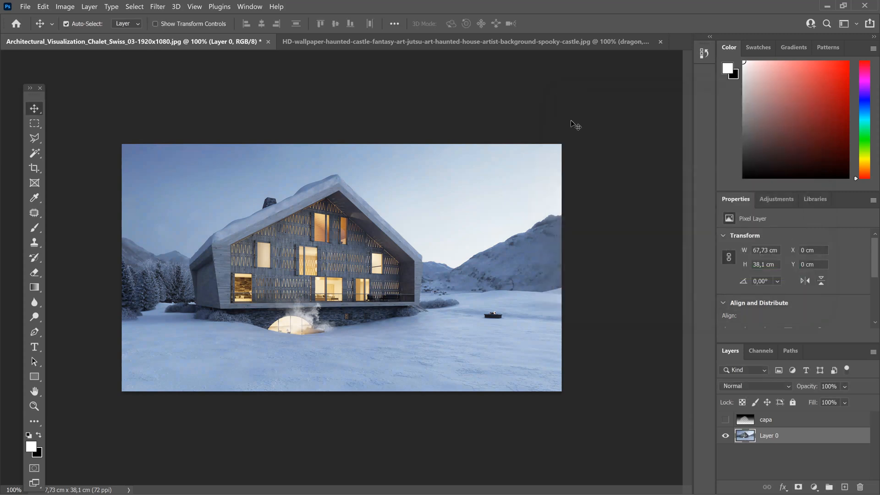
Step: Recolour the dragon layer in the haunted-castle image using Hue/Saturation with Hue -40, Saturation -31 and Lightness -1
{"action": "left_click", "coordinate": [347, 42]}
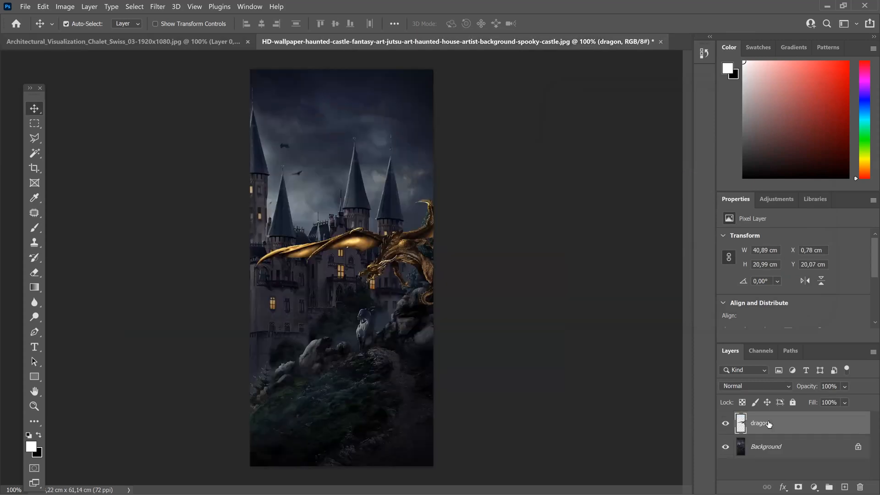
{"action": "left_click", "coordinate": [65, 8]}
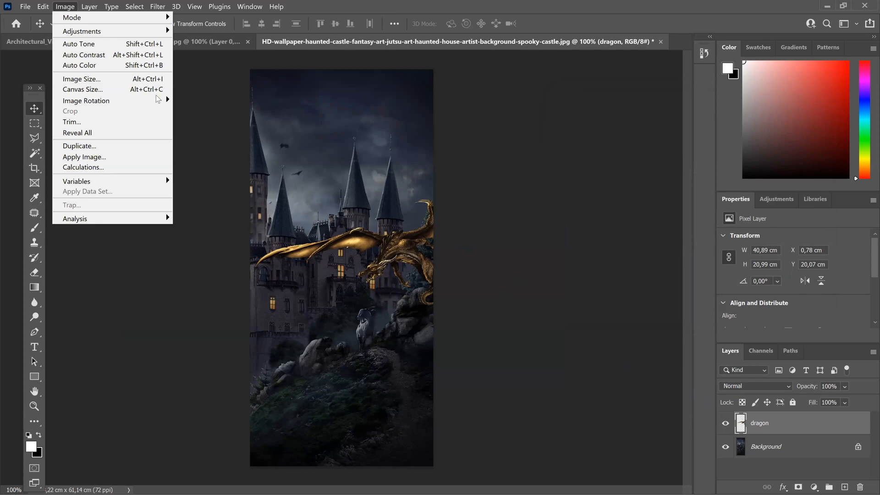
{"action": "mouse_move", "coordinate": [95, 34]}
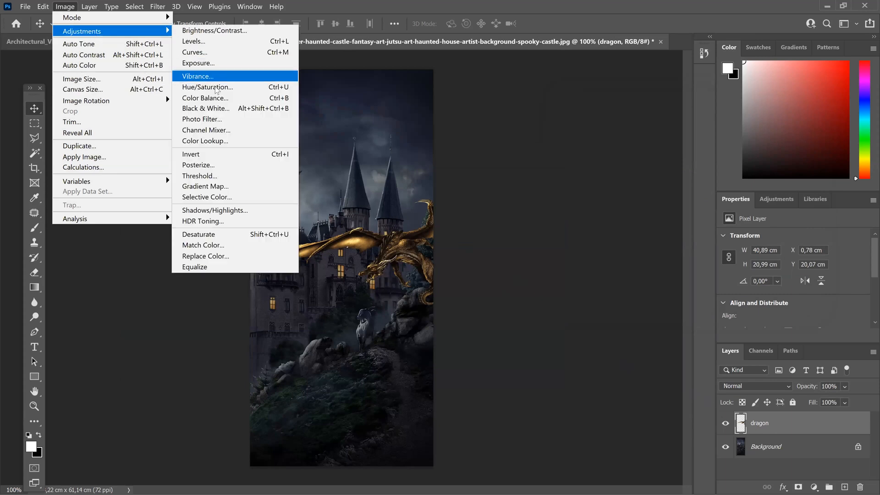
{"action": "left_click", "coordinate": [215, 88]}
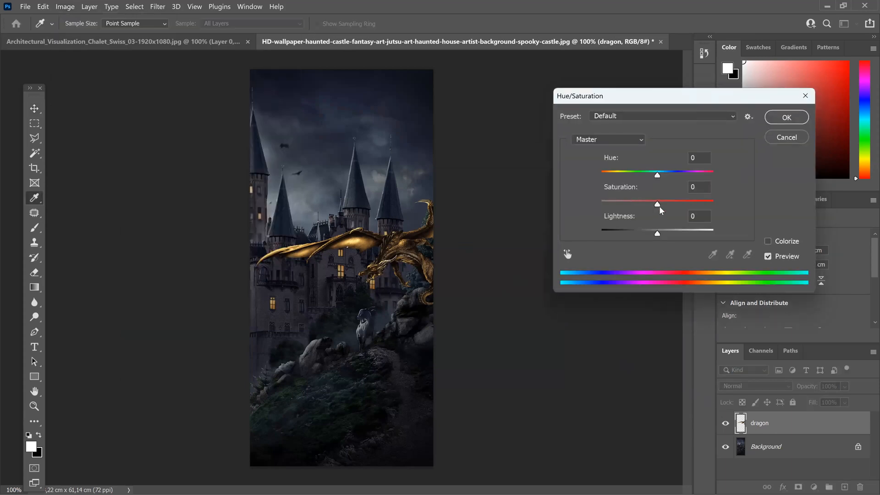
{"action": "left_click_drag", "start_coordinate": [659, 206], "coordinate": [578, 207]}
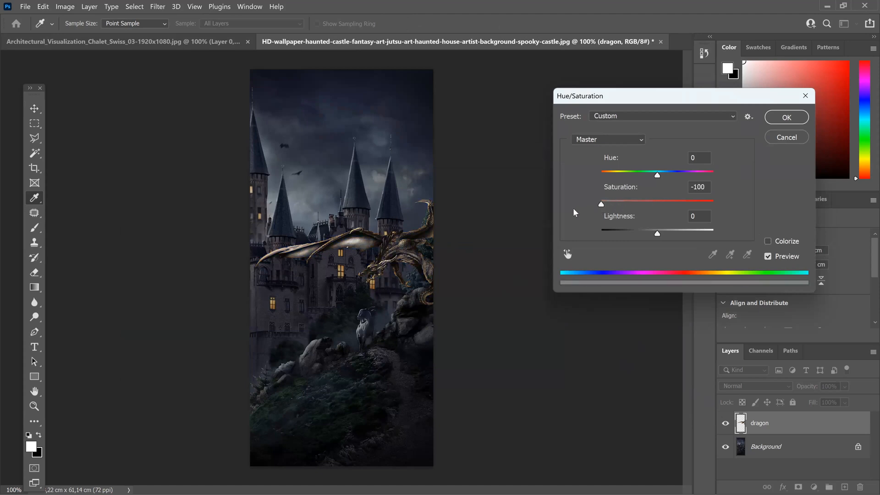
{"action": "mouse_move", "coordinate": [657, 233]}
{"action": "left_mouse_down"}
{"action": "mouse_move", "coordinate": [672, 235]}
{"action": "mouse_move", "coordinate": [656, 234]}
{"action": "left_mouse_up"}
{"action": "left_click_drag", "start_coordinate": [657, 177], "coordinate": [639, 175]}
{"action": "left_click_drag", "start_coordinate": [601, 204], "coordinate": [635, 177]}
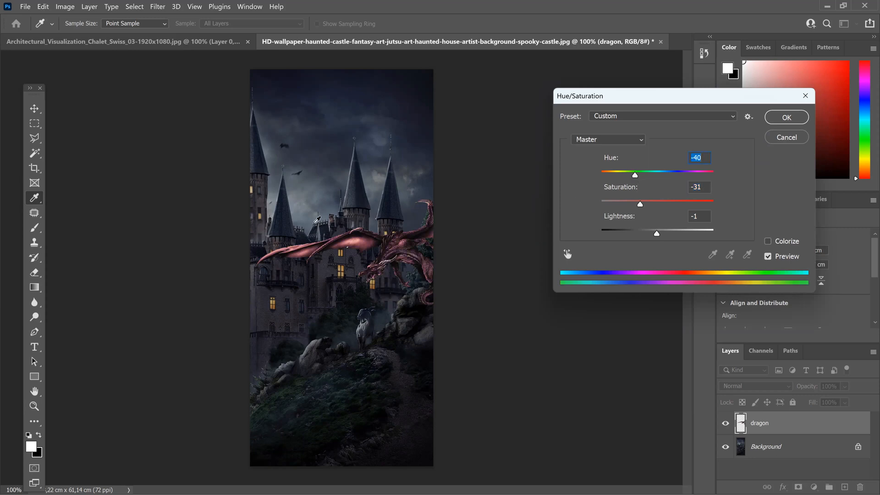
{"action": "left_click", "coordinate": [774, 118]}
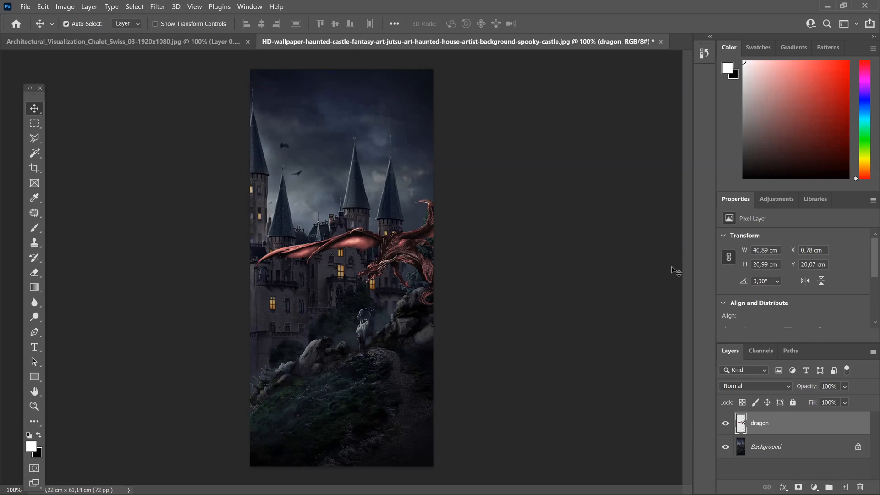
Step: Try to select the sky on the chalet image's Layer 0 with the Magic Wand at tolerance 60, and clear the selection
{"action": "left_click", "coordinate": [183, 40]}
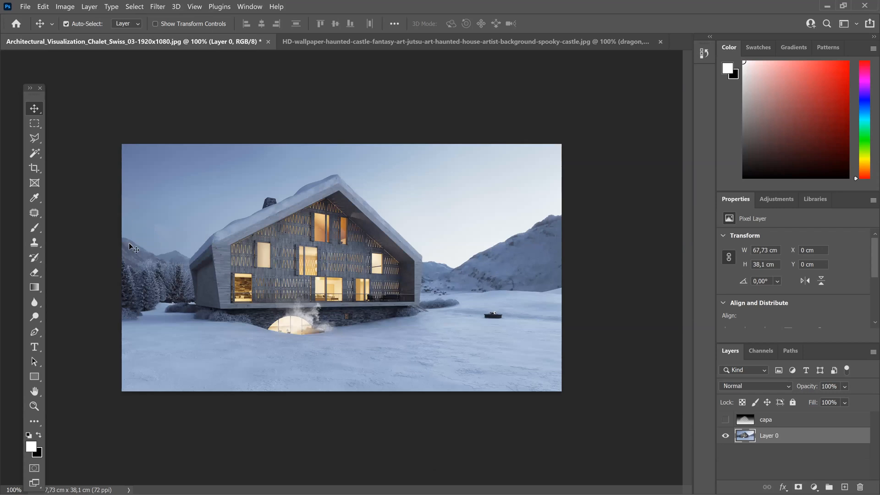
{"action": "left_click", "coordinate": [34, 153]}
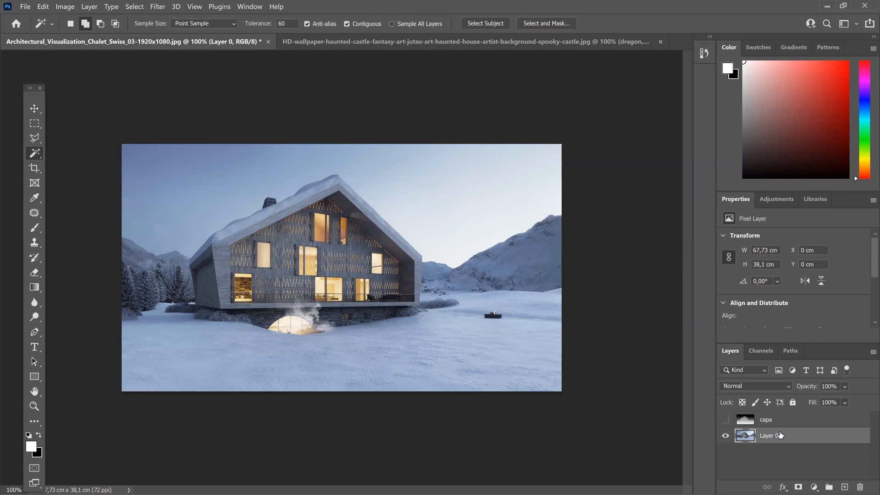
{"action": "left_click", "coordinate": [395, 186]}
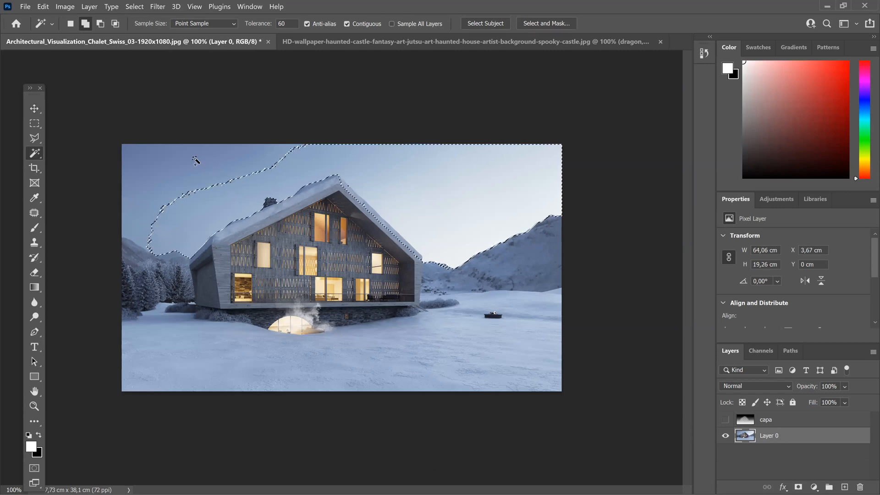
{"action": "key", "text": "ctrl+shift+i"}
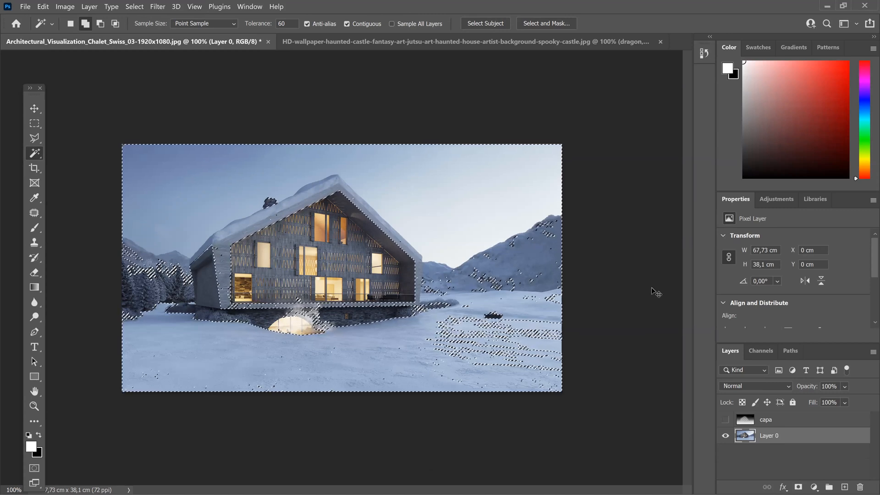
{"action": "key", "text": "ctrl+d"}
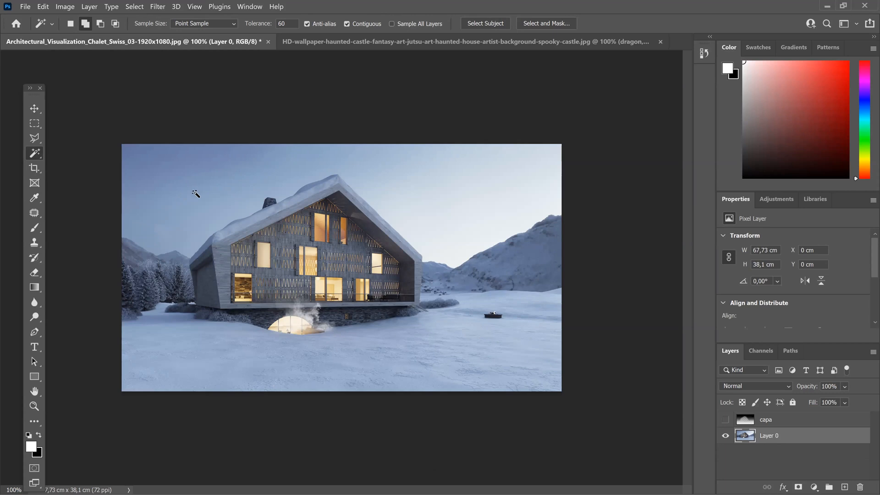
Step: Set the Magic Wand tolerance to 30, select the chalet's whole sky in additive picks, and clear the selection
{"action": "left_click", "coordinate": [265, 28]}
{"action": "type", "text": "30"}
{"action": "left_click", "coordinate": [227, 161]}
{"action": "left_click", "coordinate": [390, 167], "text": "shift"}
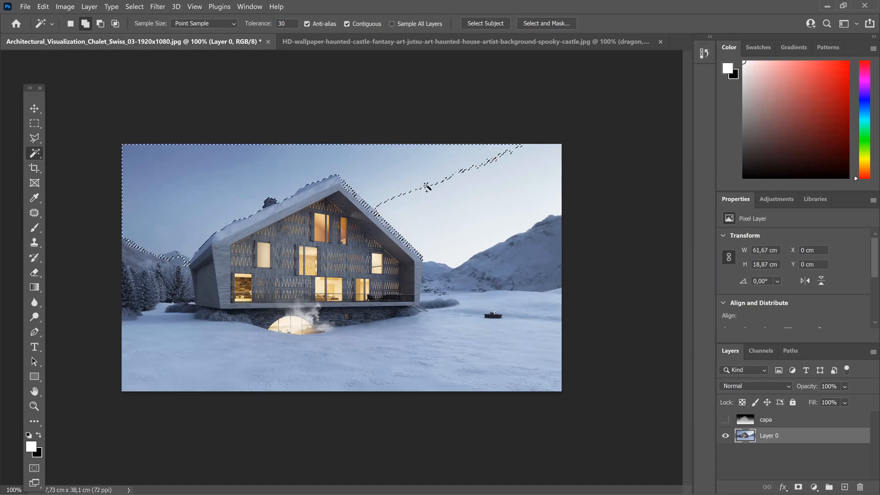
{"action": "left_click", "coordinate": [438, 191], "text": "shift"}
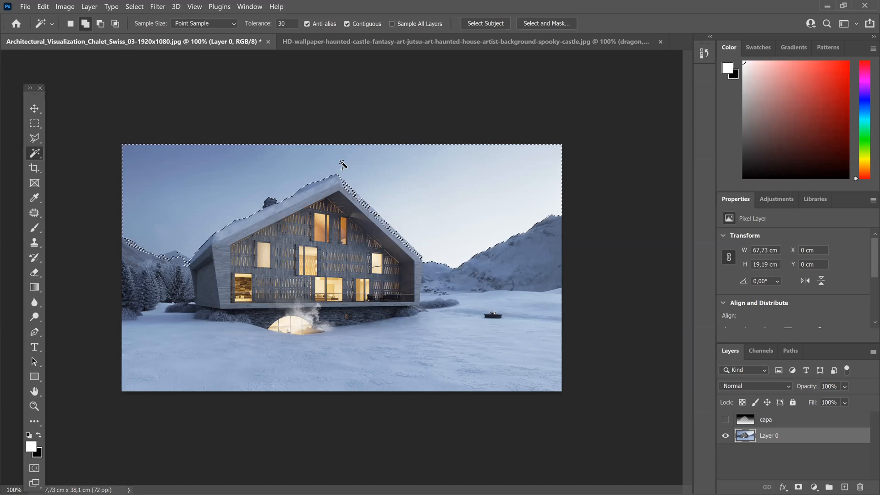
{"action": "key", "text": "ctrl+d"}
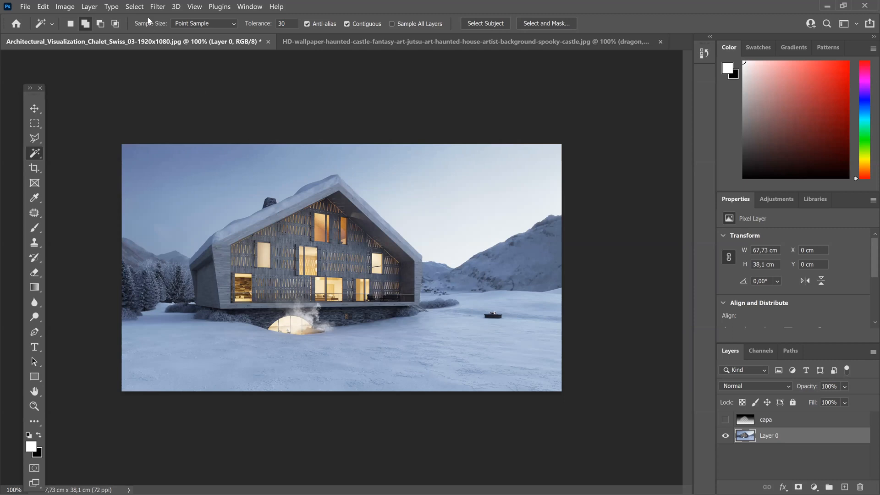
Step: Select the chalet's sky automatically and extend the selection with the Polygonal Lasso to a straight edge along the roof's left slope
{"action": "left_click", "coordinate": [139, 7]}
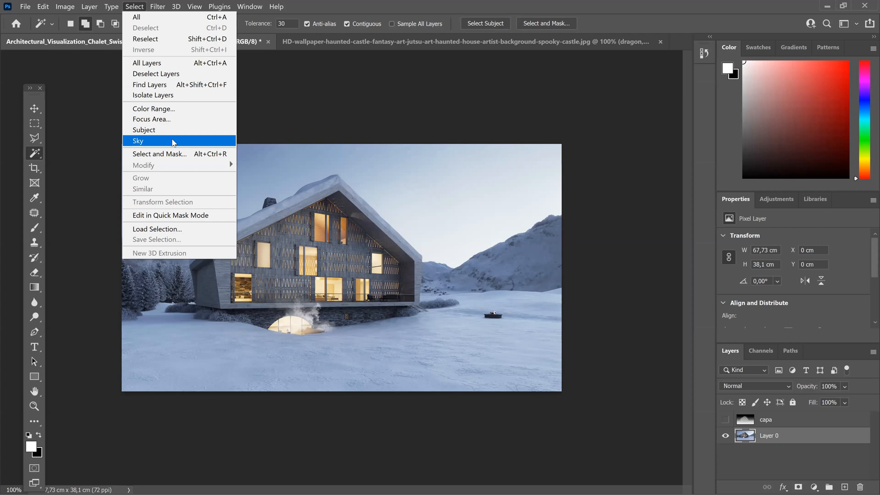
{"action": "left_click", "coordinate": [173, 142]}
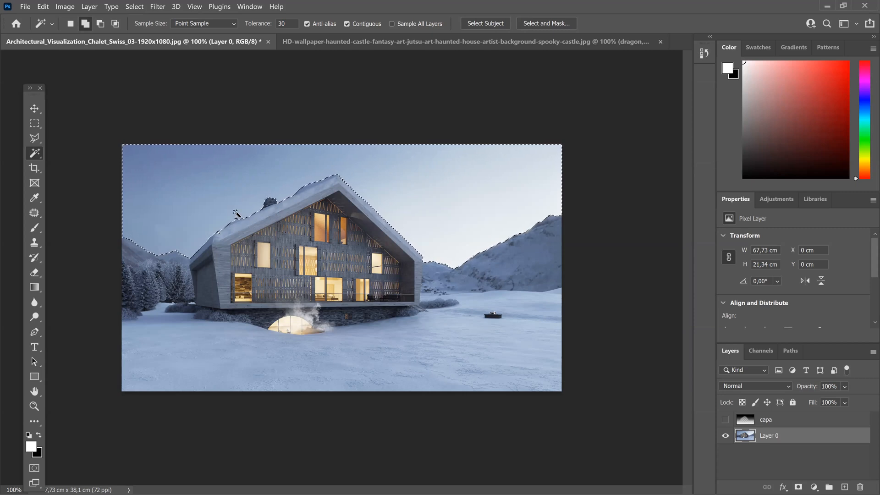
{"action": "left_click", "coordinate": [34, 139]}
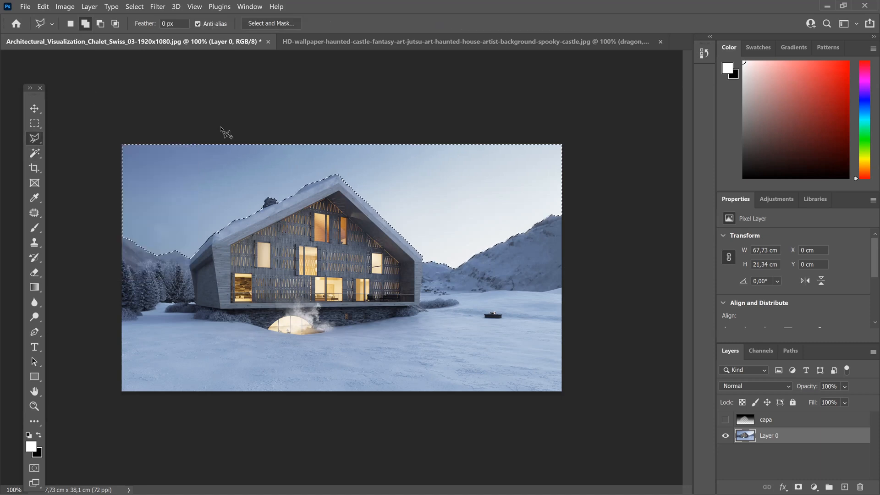
{"action": "key", "text": "ctrl+plus"}
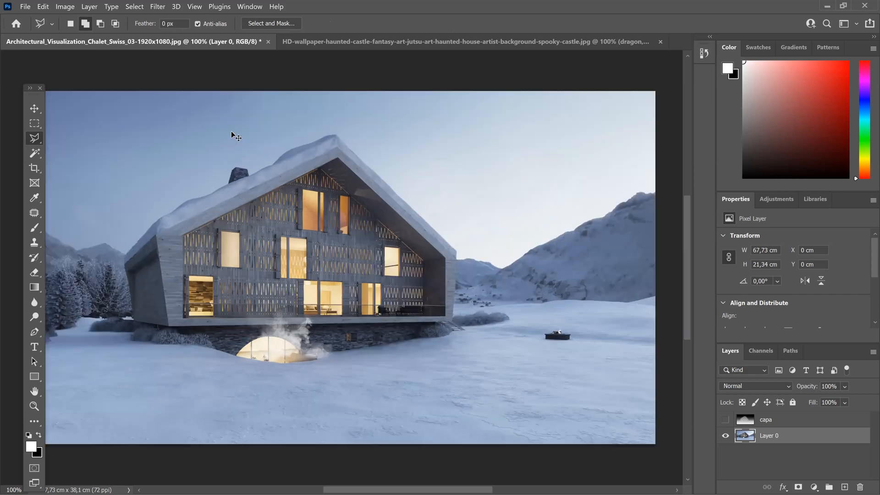
{"action": "key", "text": "ctrl+plus"}
{"action": "left_click_drag", "start_coordinate": [510, 333], "coordinate": [678, 445]}
{"action": "left_click", "coordinate": [231, 336]}
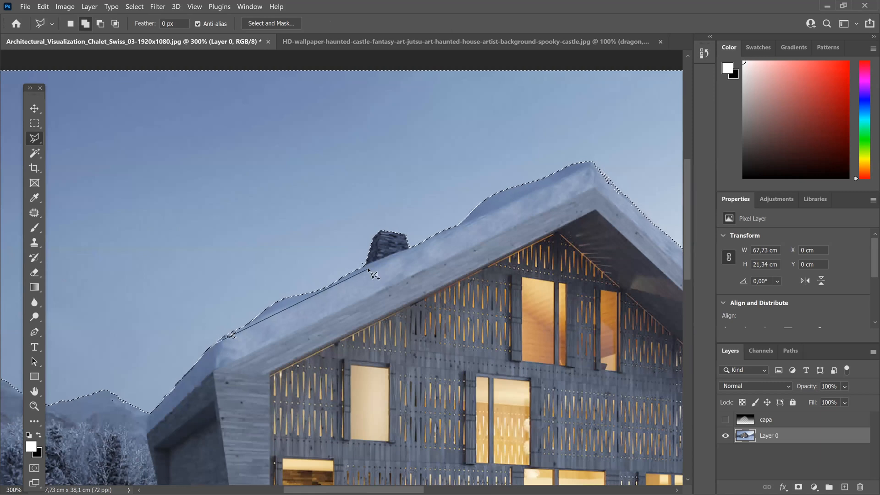
{"action": "double_click", "coordinate": [594, 163]}
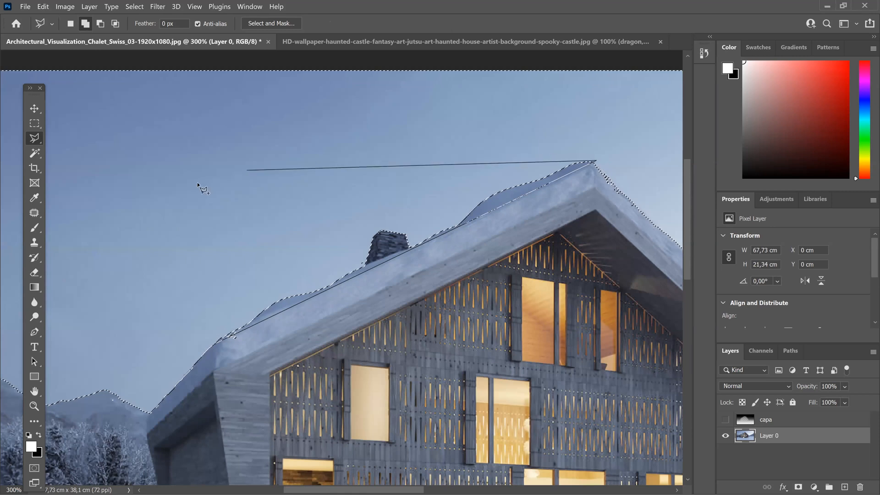
{"action": "double_click", "coordinate": [150, 190]}
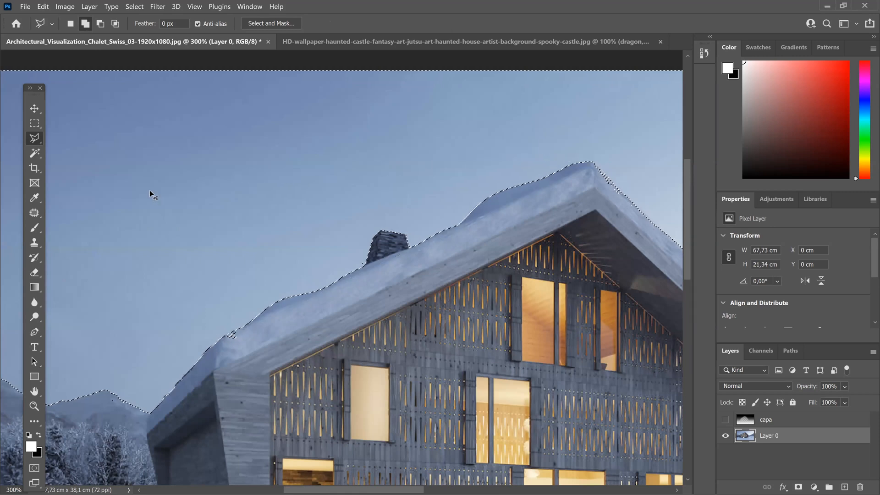
{"action": "left_click", "coordinate": [504, 247], "text": "alt"}
{"action": "key", "text": "Escape"}
Step: Add a Polygonal Lasso area along the roof's right slope, from the ridge to the eave, to the sky selection
{"action": "left_click_drag", "start_coordinate": [397, 250], "coordinate": [268, 210]}
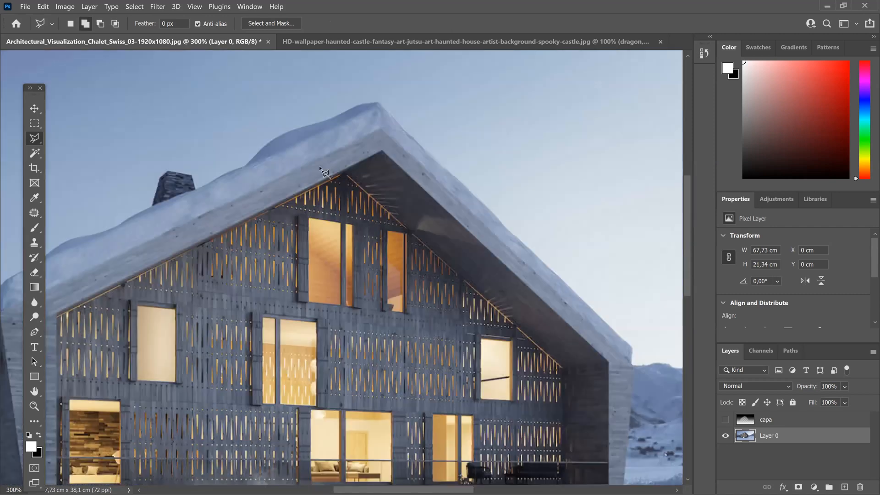
{"action": "left_click", "coordinate": [299, 78]}
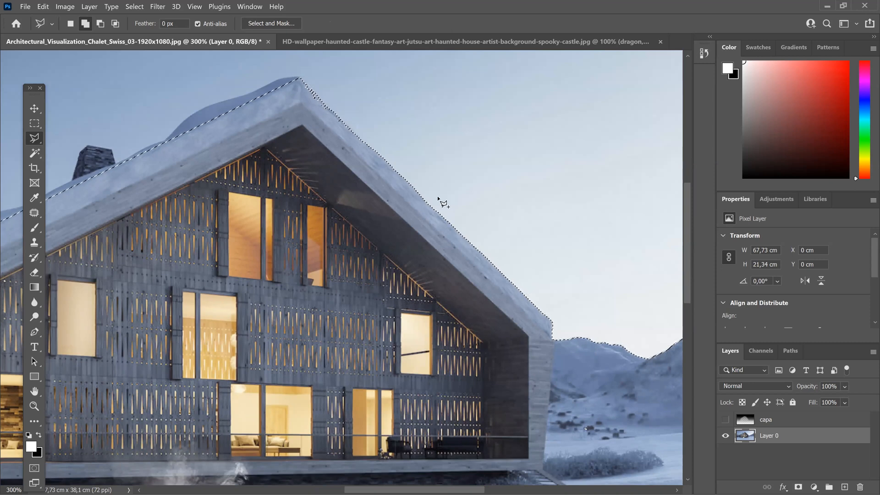
{"action": "left_click", "coordinate": [553, 324]}
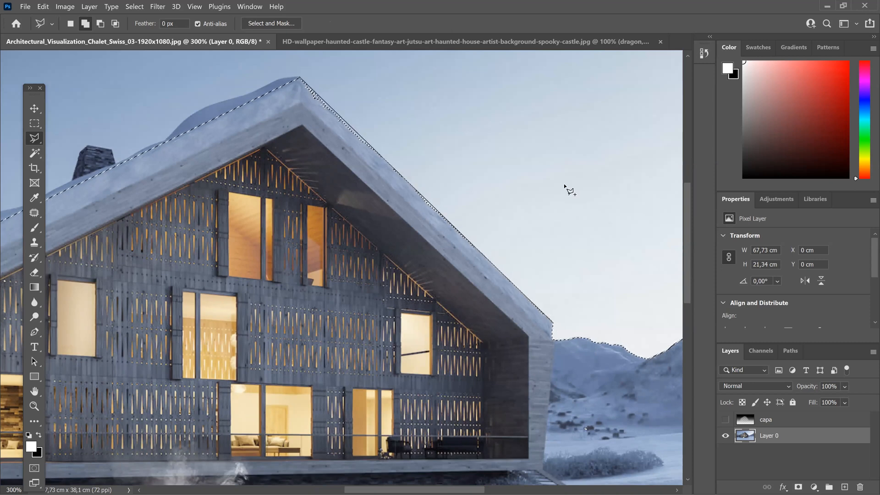
{"action": "left_click", "coordinate": [548, 151], "text": "ctrl"}
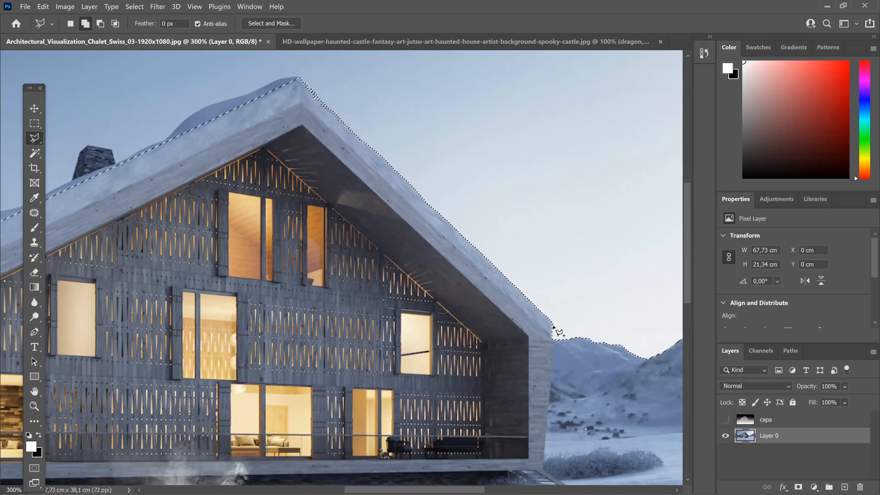
Step: Add the large mountain to the right of the chalet to the sky selection with a Polygonal Lasso outline
{"action": "left_click_drag", "start_coordinate": [419, 225], "coordinate": [295, 220]}
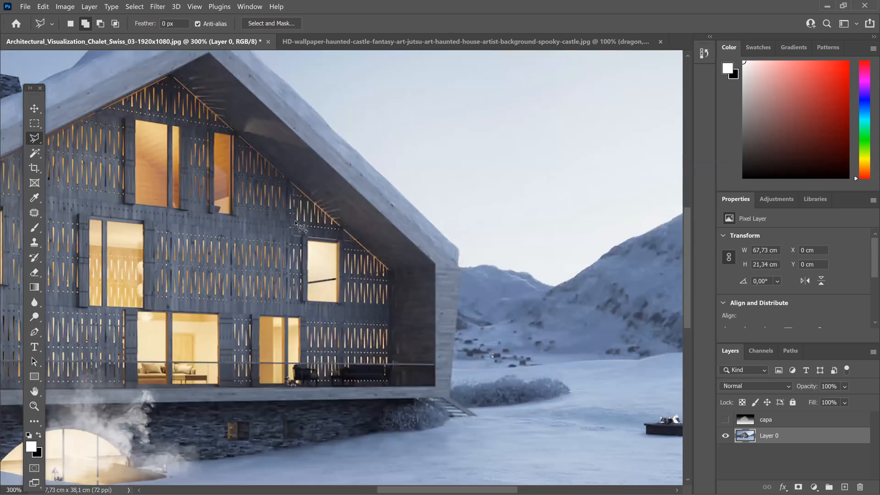
{"action": "key", "text": "ctrl+1"}
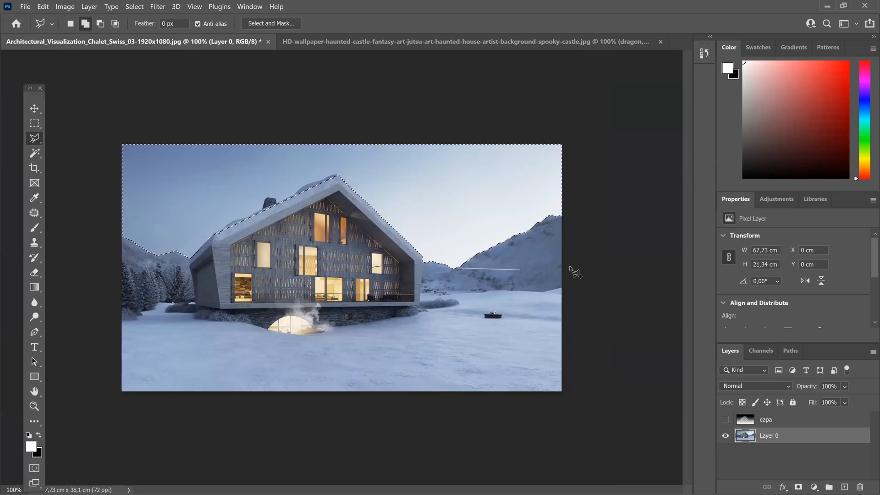
{"action": "left_click", "coordinate": [574, 199]}
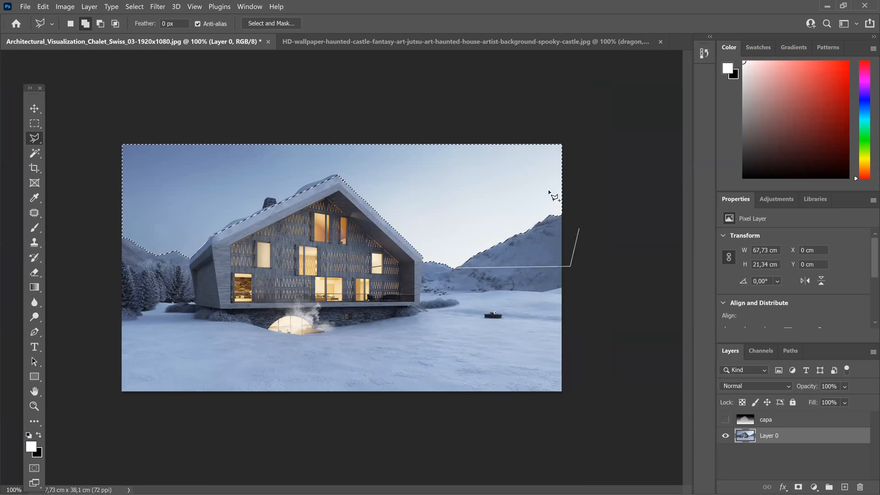
{"action": "left_click", "coordinate": [454, 193]}
Step: Open the cloudy sky image cielo neutro.jpg
{"action": "left_click", "coordinate": [25, 7]}
{"action": "left_click", "coordinate": [38, 28]}
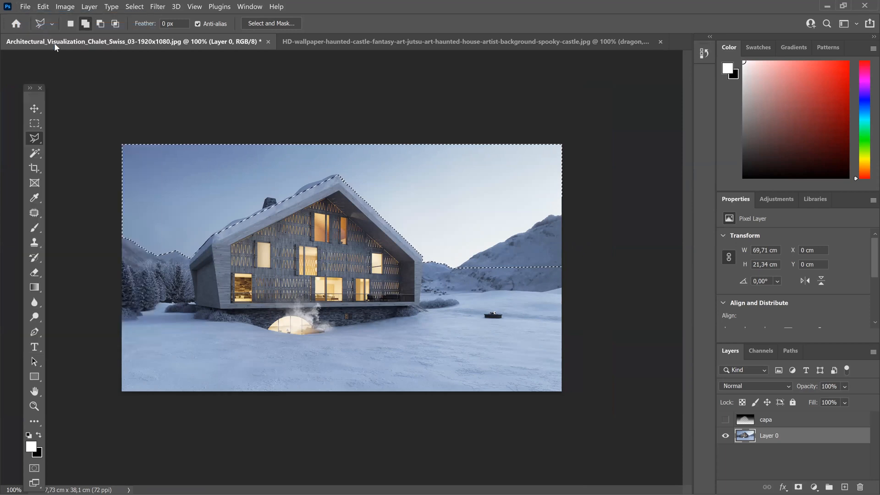
{"action": "left_click", "coordinate": [446, 103]}
{"action": "left_click", "coordinate": [456, 274]}
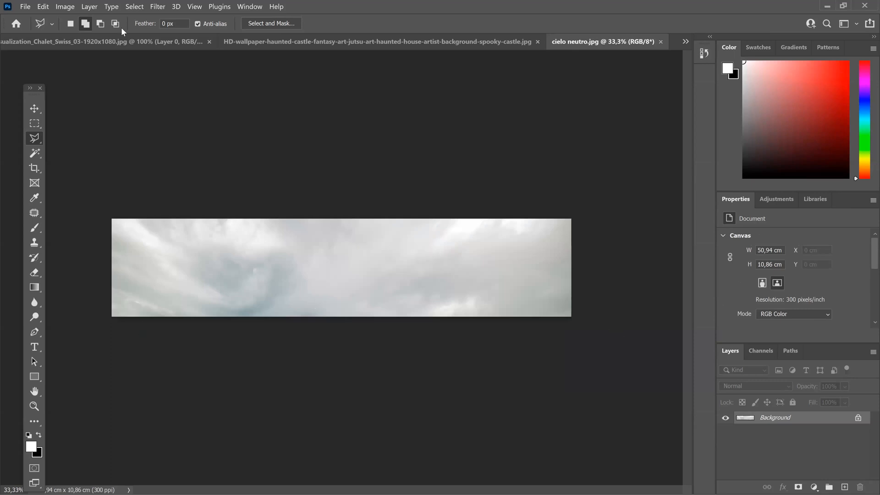
Step: Select the entire canvas of cielo neutro.jpg and copy it
{"action": "left_click", "coordinate": [125, 7]}
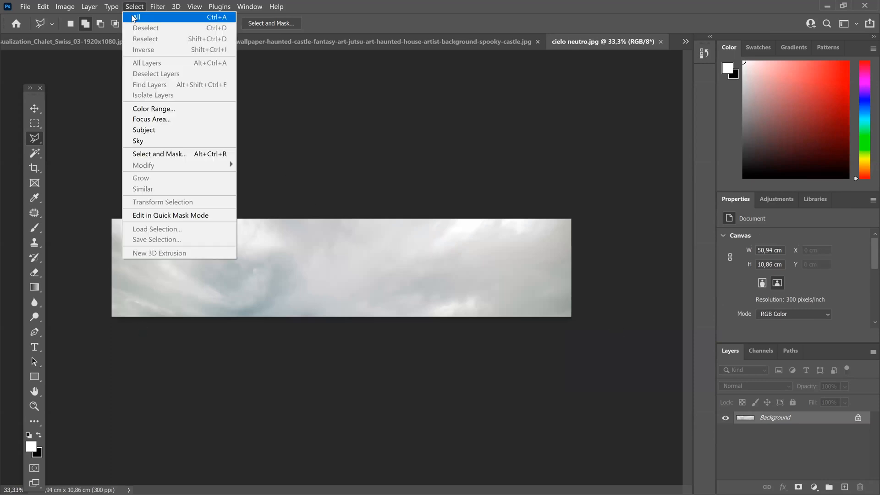
{"action": "left_click", "coordinate": [132, 16]}
{"action": "left_click", "coordinate": [46, 6]}
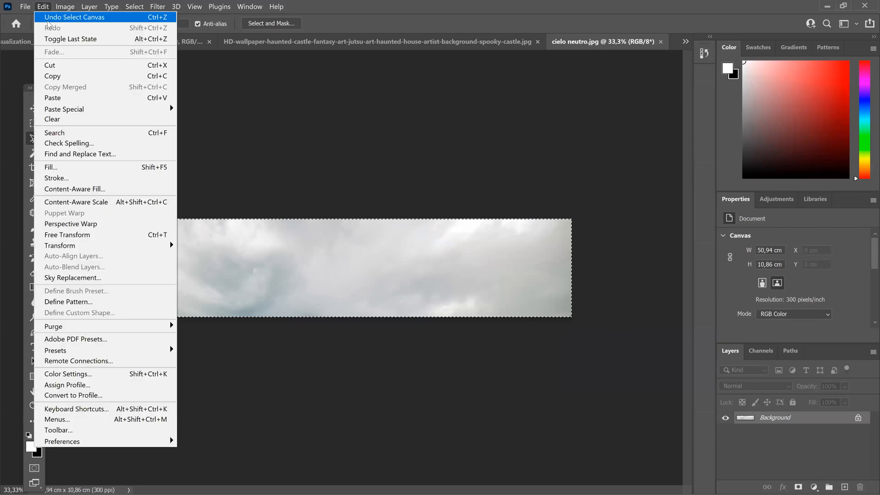
{"action": "left_click", "coordinate": [63, 77]}
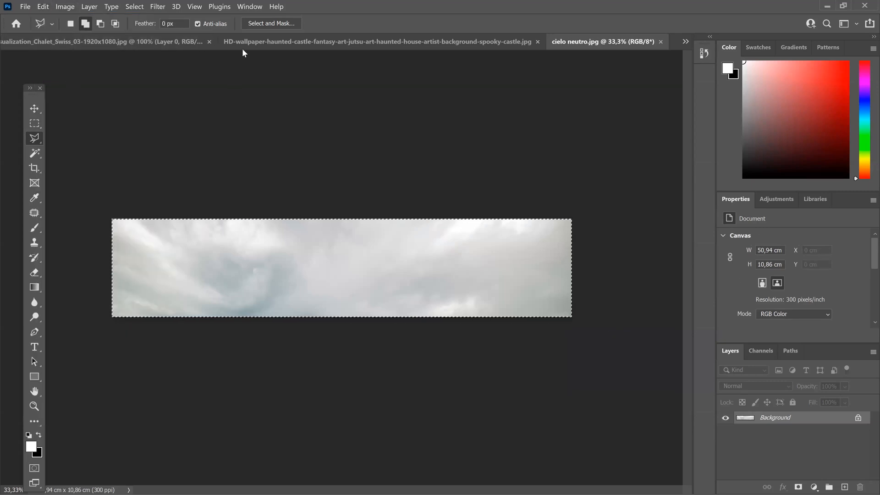
Step: Return to the chalet document and use Paste Into to place the copied clouds inside the sky selection
{"action": "left_click", "coordinate": [254, 42]}
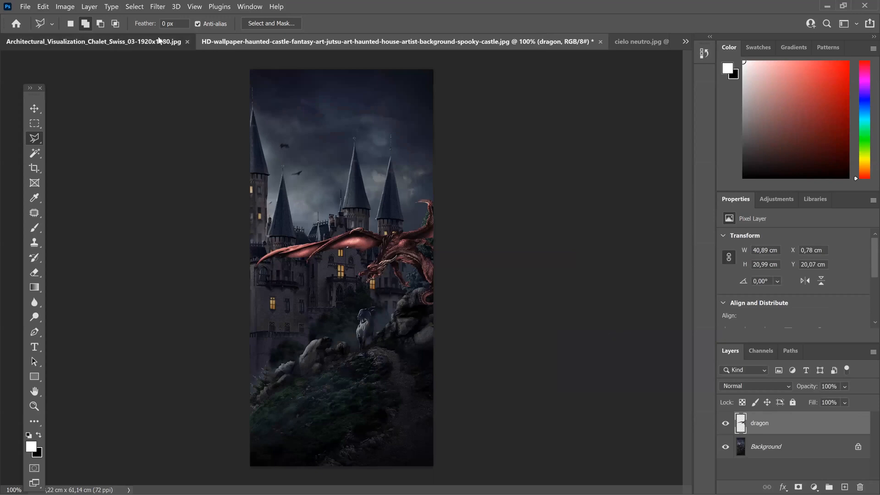
{"action": "left_click", "coordinate": [158, 41]}
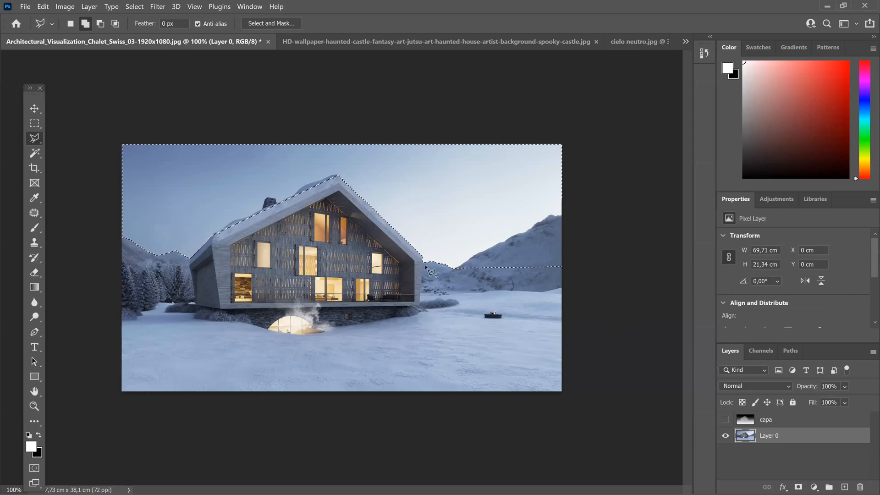
{"action": "left_click", "coordinate": [43, 6]}
{"action": "mouse_move", "coordinate": [156, 110]}
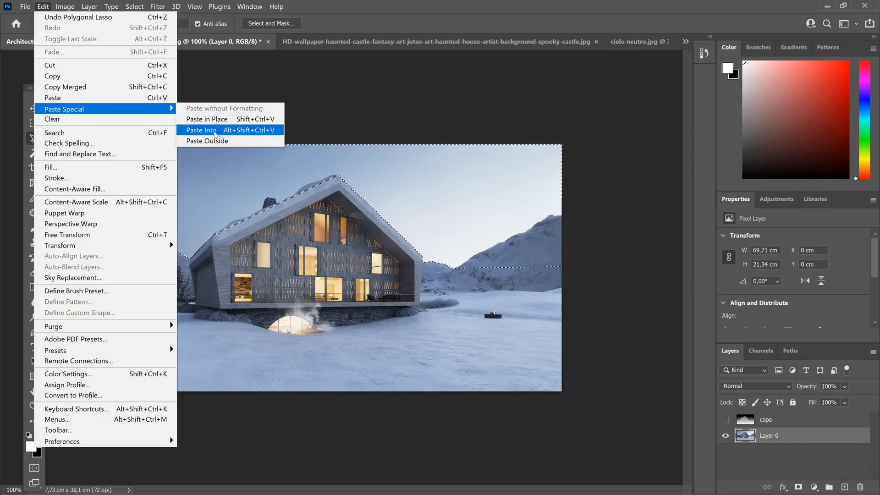
{"action": "left_click", "coordinate": [215, 132]}
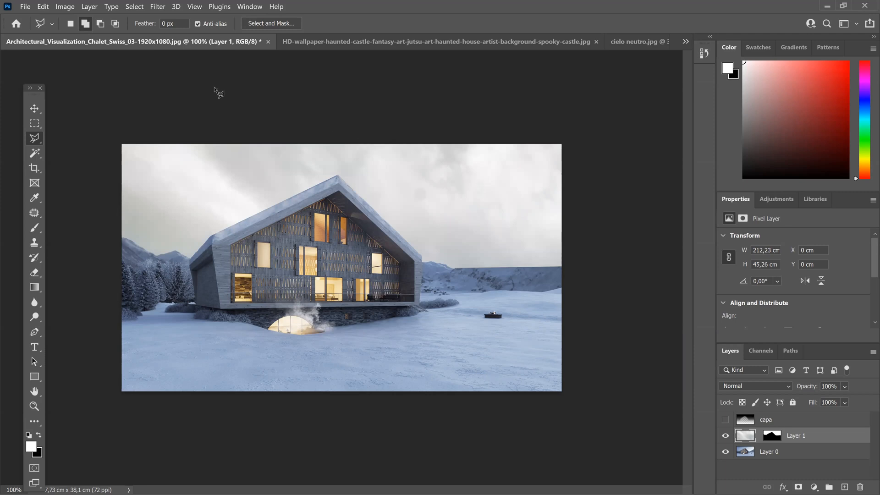
Step: Apply Color Balance to the pasted sky on Layer 1, shifting its midtones to +58 blue and toward cyan
{"action": "left_click", "coordinate": [62, 6]}
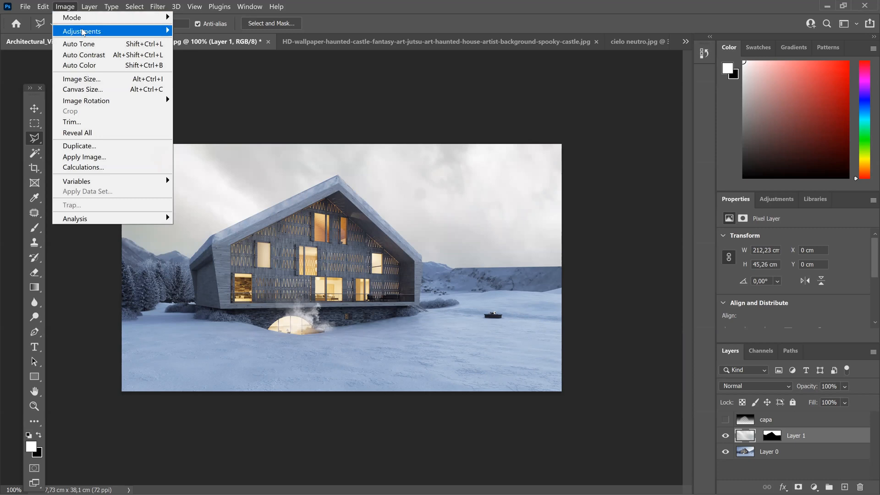
{"action": "mouse_move", "coordinate": [83, 32]}
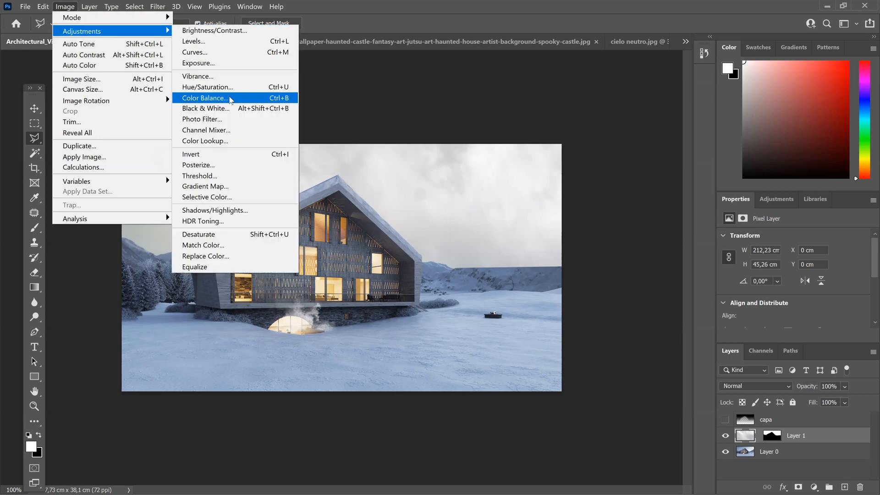
{"action": "left_click", "coordinate": [231, 100]}
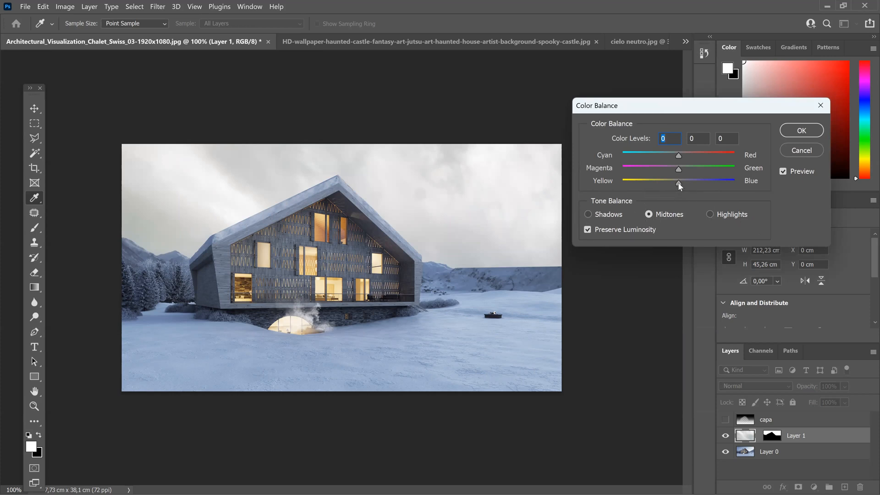
{"action": "left_click_drag", "start_coordinate": [616, 181], "coordinate": [710, 188]}
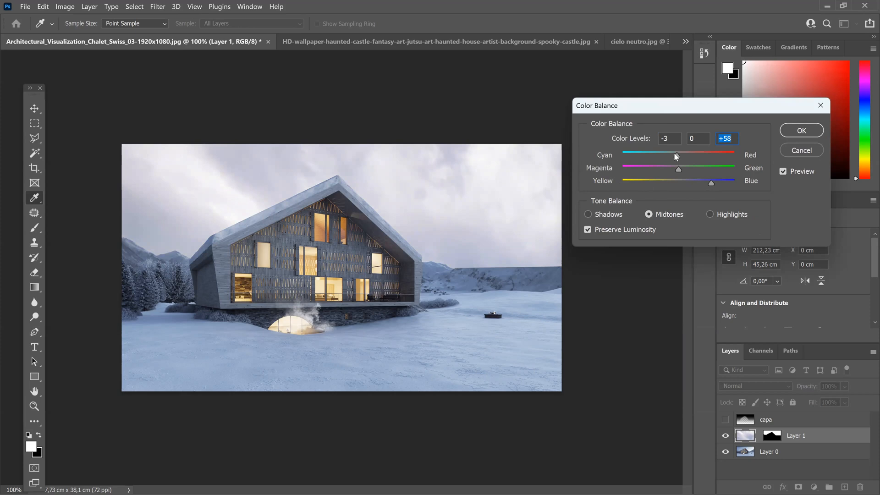
{"action": "left_click_drag", "start_coordinate": [656, 153], "coordinate": [653, 152]}
{"action": "left_click", "coordinate": [809, 133]}
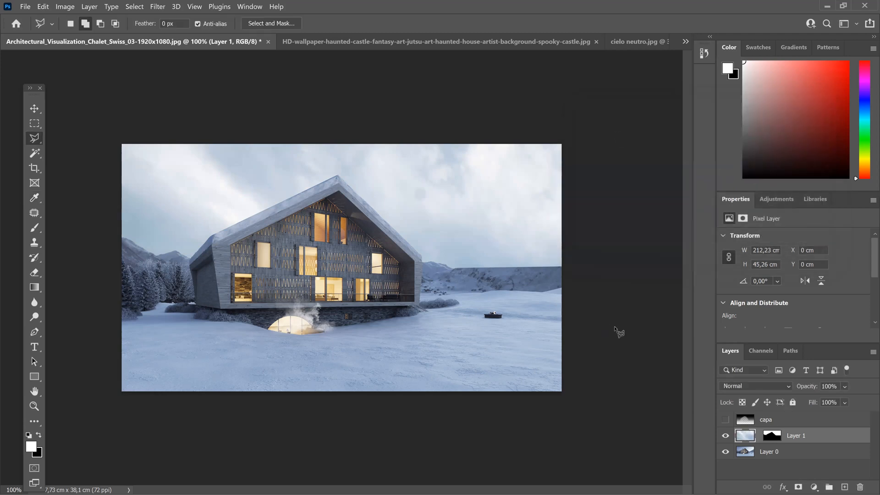
Step: Save the chalet as CLASE_Architectural_Visualization_Chalet_Swiss_03-1920x1080.psd in the EJERCICIOS folder, with Maximize Compatibility enabled
{"action": "left_click", "coordinate": [23, 7]}
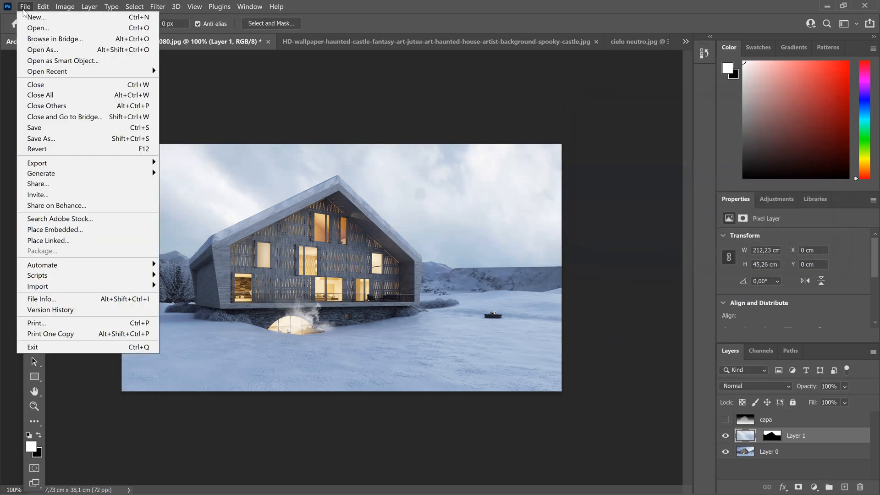
{"action": "left_click", "coordinate": [62, 139]}
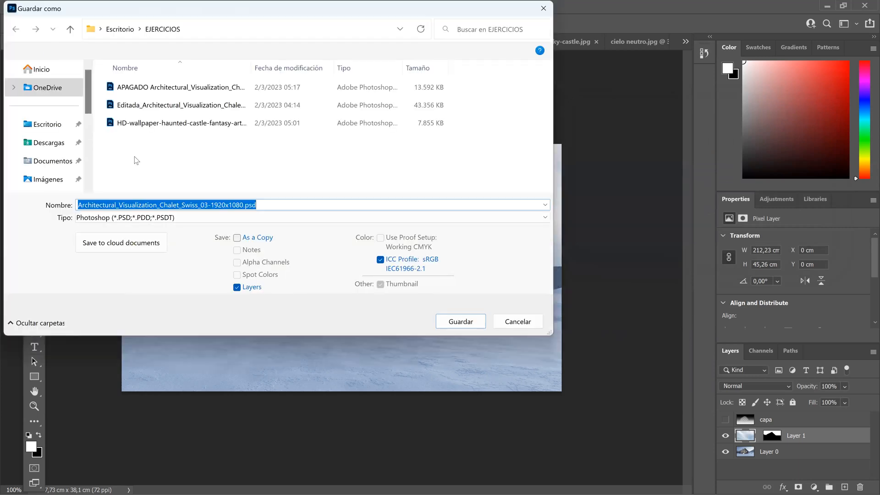
{"action": "left_click", "coordinate": [80, 205]}
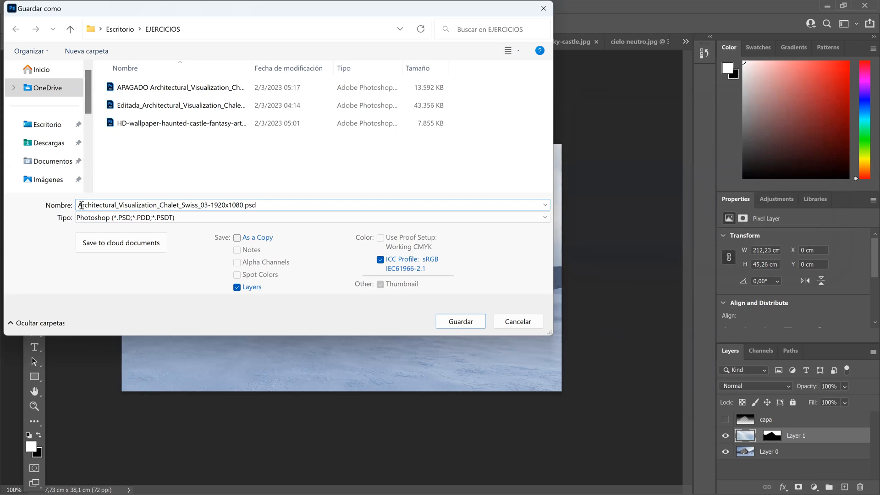
{"action": "type", "text": "CLASE_"}
{"action": "key", "text": "Return"}
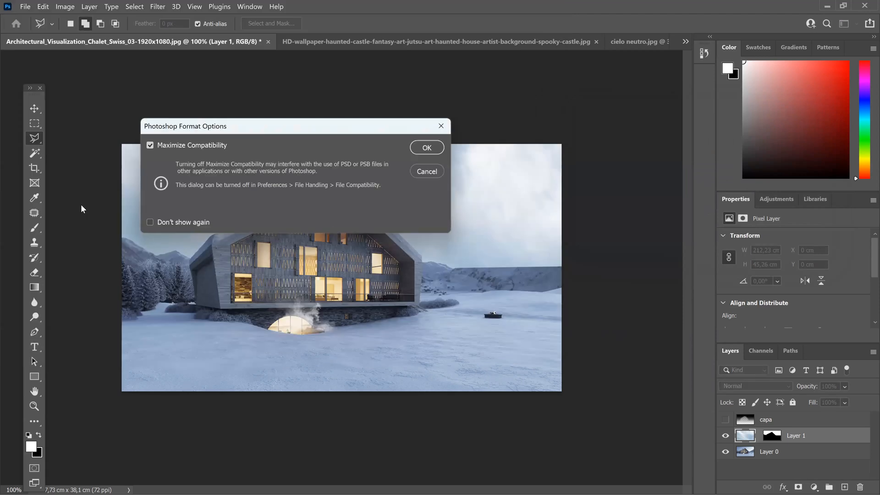
{"action": "left_click", "coordinate": [417, 148]}
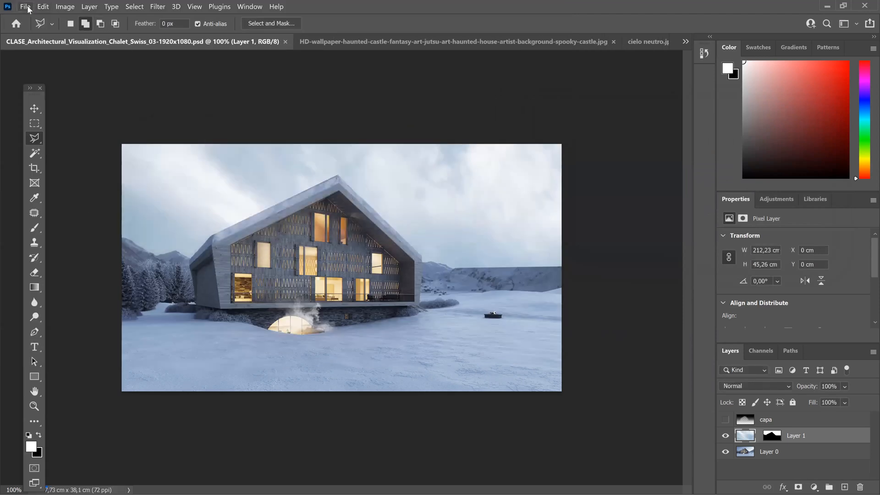
Step: Open the original chalet image Architectural_Visualization_Chalet_Swiss_03-1920x1080.jpg from the EJERCICIOS folder
{"action": "left_click", "coordinate": [25, 6]}
{"action": "left_click", "coordinate": [37, 28]}
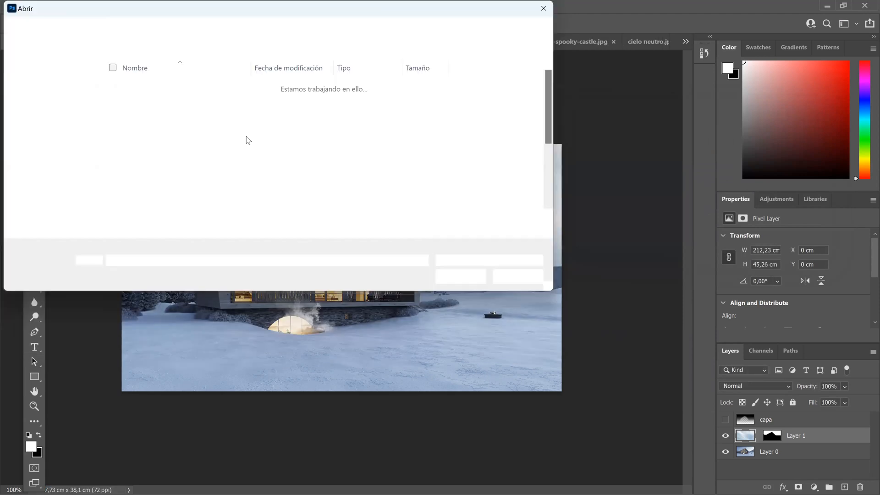
{"action": "left_click", "coordinate": [259, 110]}
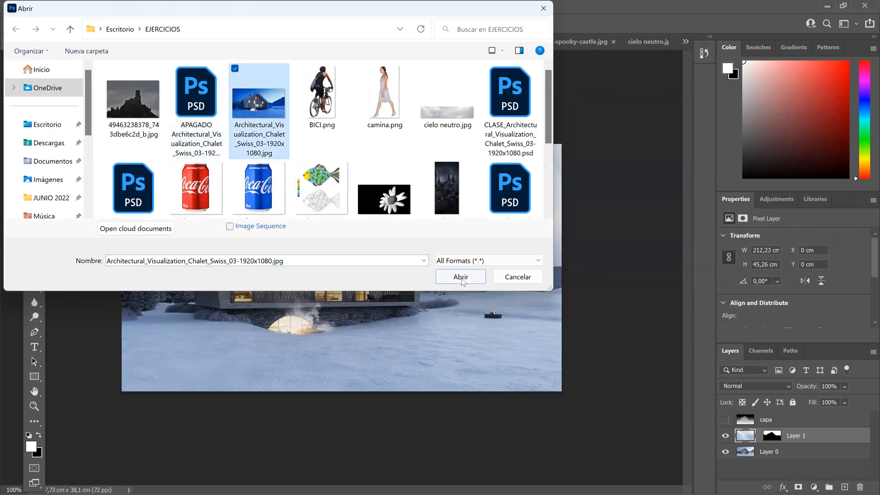
{"action": "left_click", "coordinate": [460, 276]}
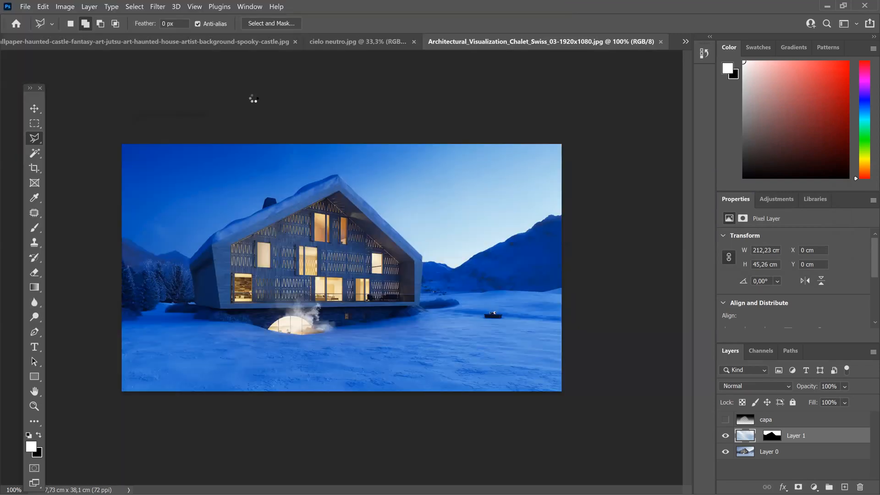
Step: Reorder cielo neutro.jpg after the original chalet image and close the haunted castle document without saving
{"action": "left_click_drag", "start_coordinate": [360, 49], "coordinate": [579, 42]}
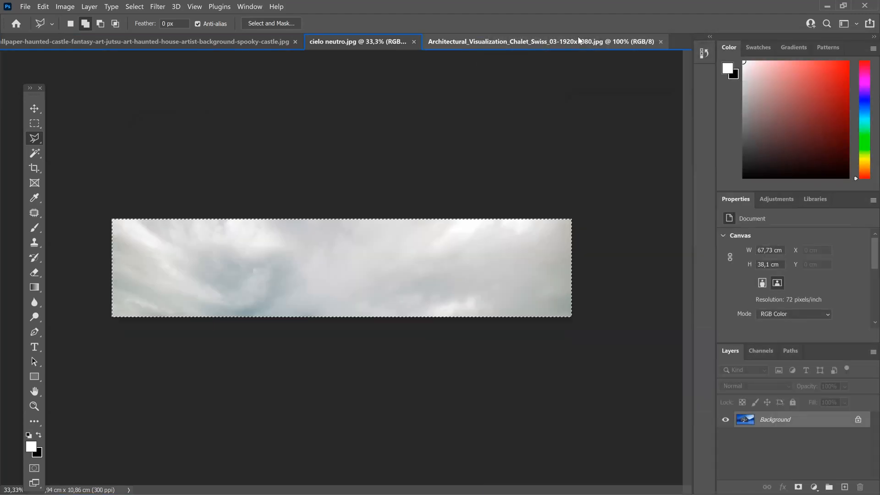
{"action": "left_click", "coordinate": [267, 41]}
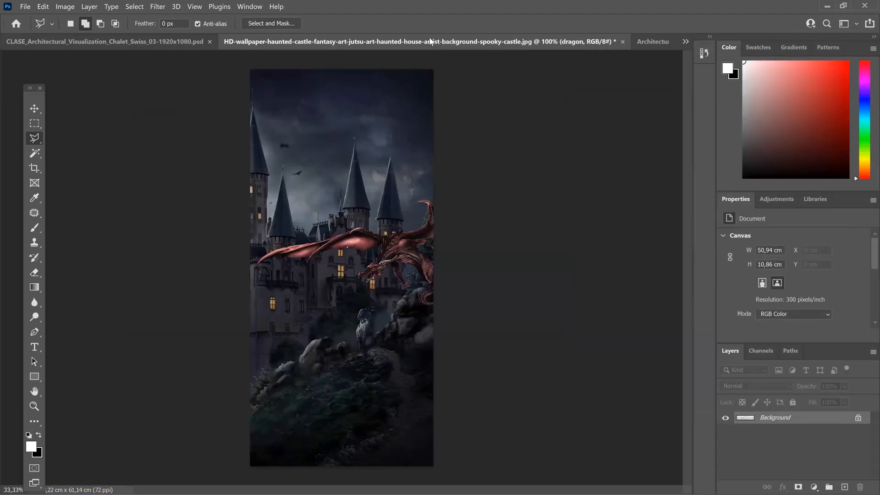
{"action": "left_click", "coordinate": [659, 40]}
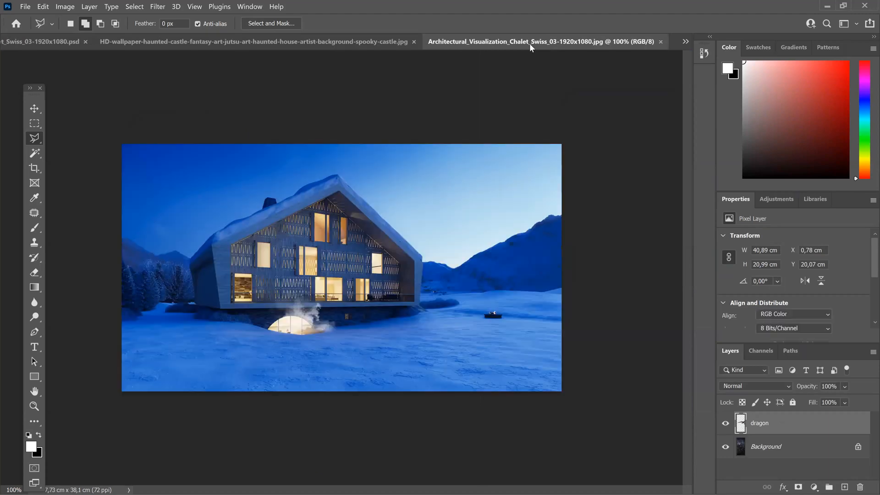
{"action": "left_click", "coordinate": [367, 43]}
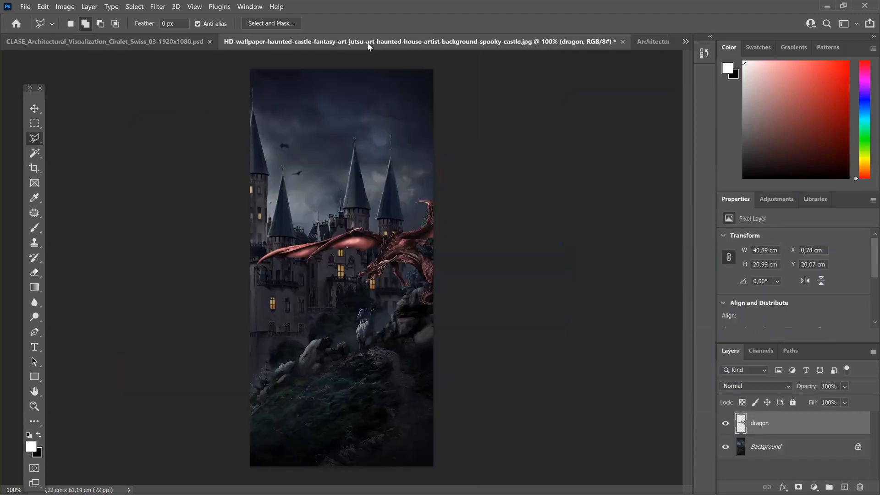
{"action": "left_click", "coordinate": [623, 41]}
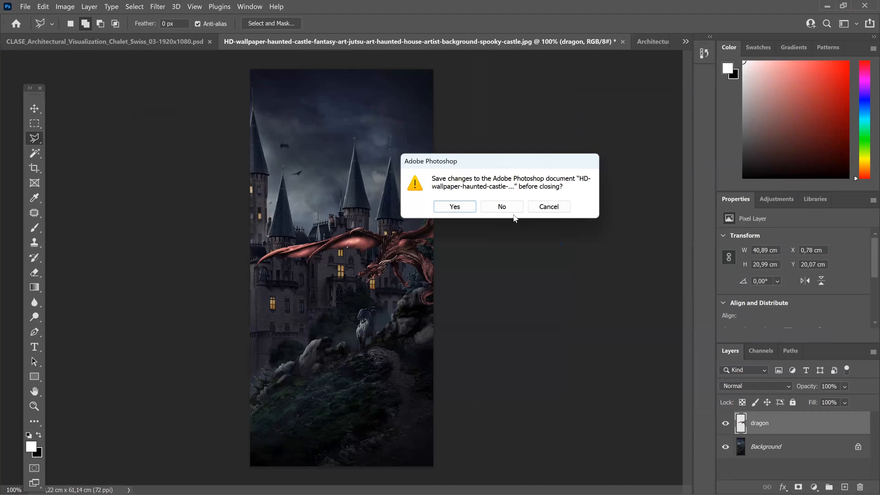
{"action": "key", "text": "Escape"}
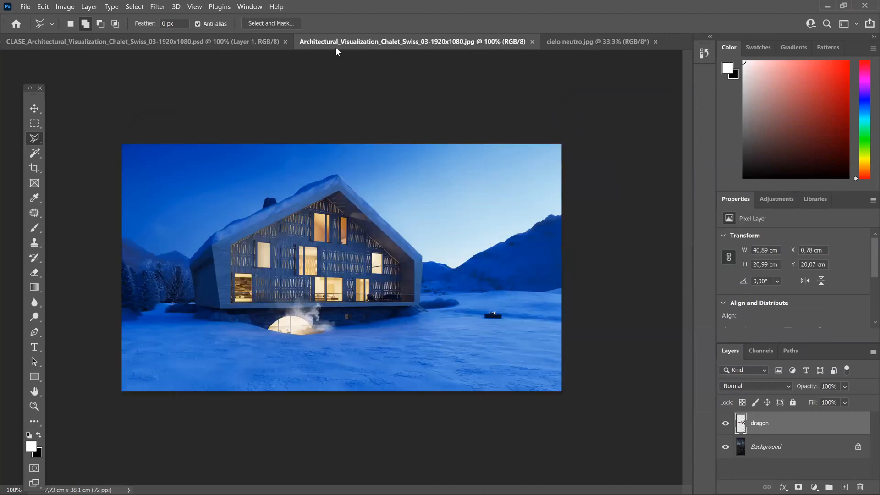
Step: Compare the edited chalet with the original image, close cielo neutro.jpg and return to the CLASE chalet document
{"action": "left_click", "coordinate": [228, 42]}
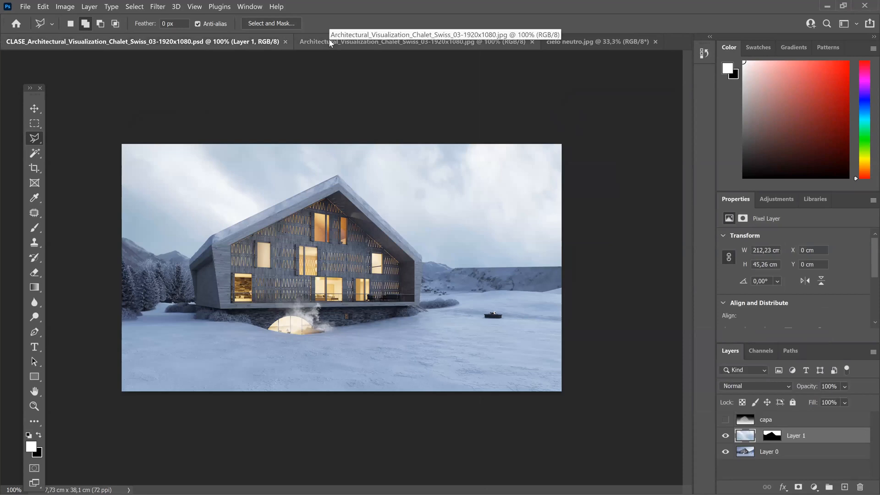
{"action": "left_click", "coordinate": [328, 39]}
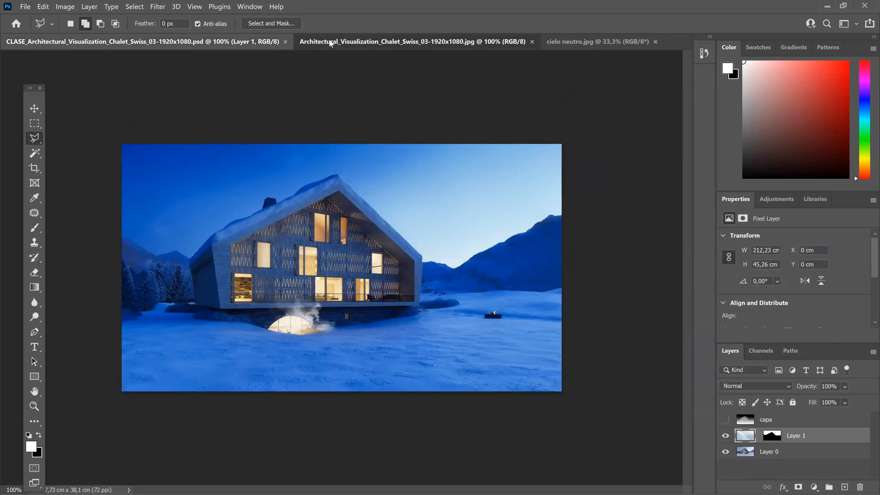
{"action": "left_click", "coordinate": [654, 41]}
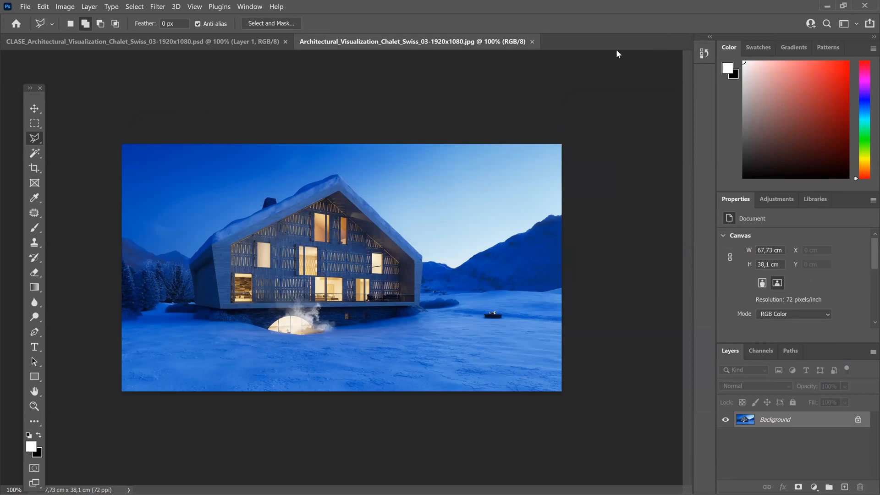
{"action": "left_click", "coordinate": [193, 41]}
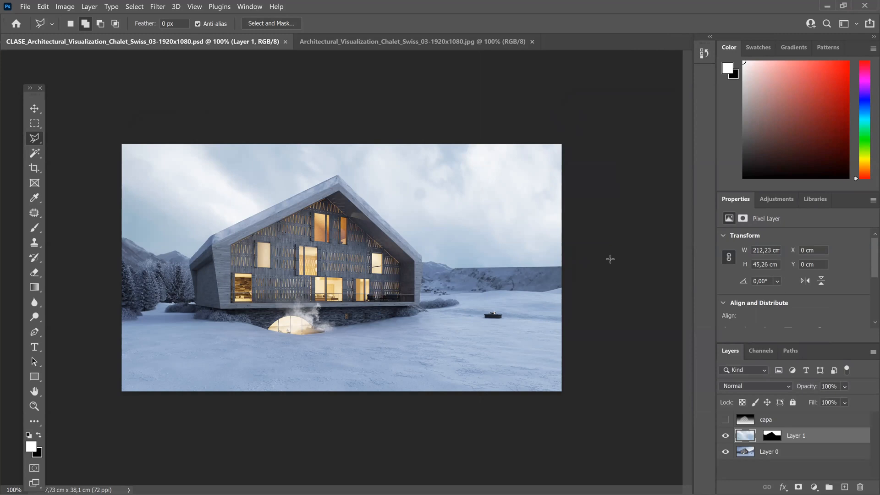
Step: Open the grassy field image Untitled.jpg from the EJERCICIOS folder
{"action": "left_click", "coordinate": [25, 7]}
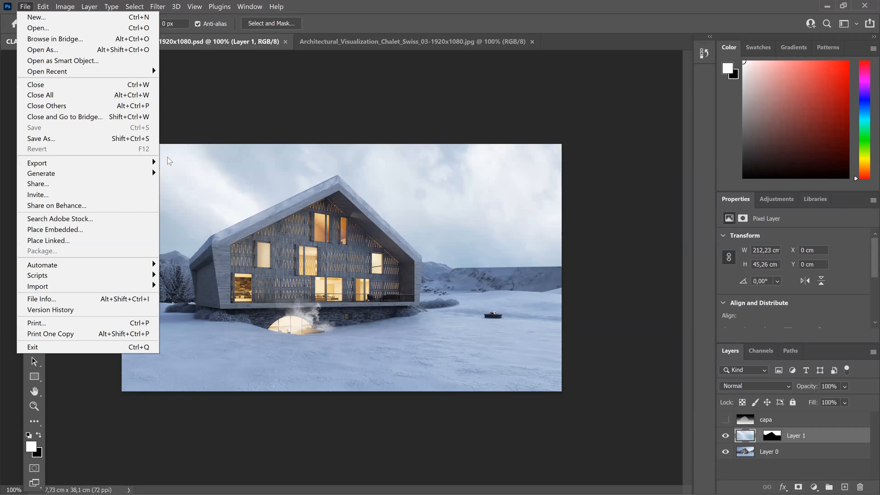
{"action": "key", "text": "Escape"}
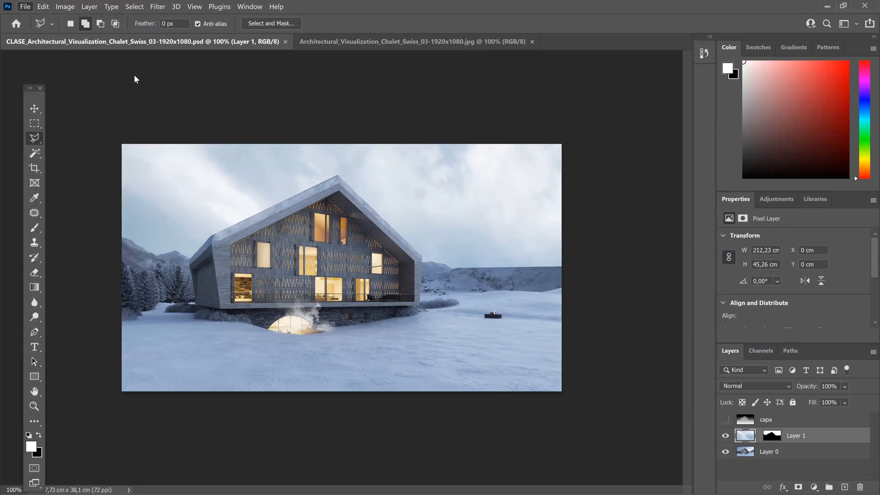
{"action": "key", "text": "ctrl+o"}
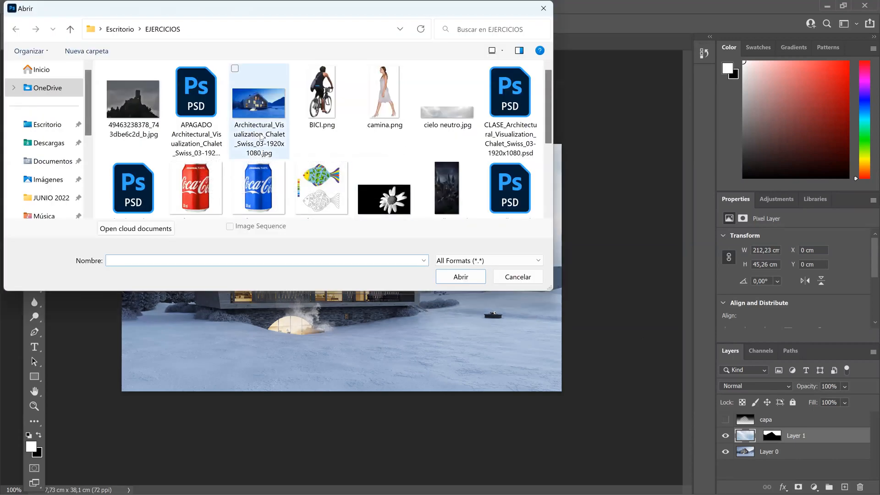
{"action": "scroll", "coordinate": [260, 137], "scroll_direction": "down", "scroll_amount": 1}
{"action": "scroll", "coordinate": [260, 137], "scroll_direction": "down", "scroll_amount": 3}
{"action": "left_click", "coordinate": [373, 158]}
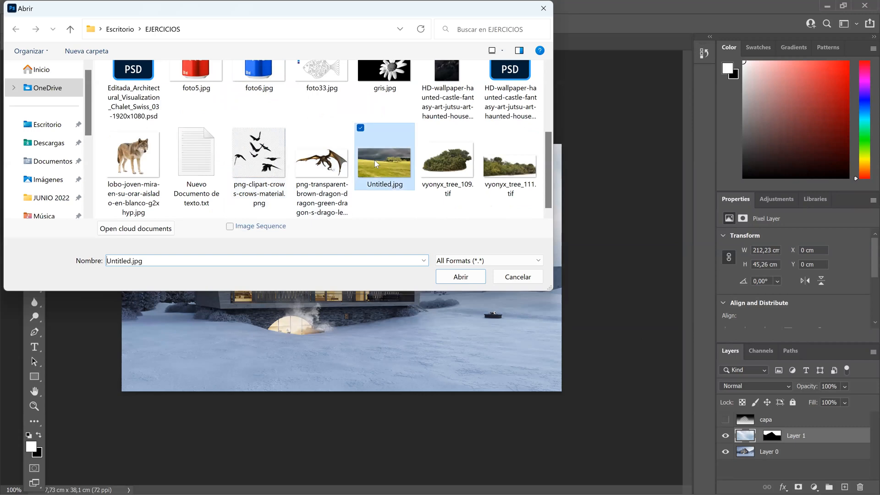
{"action": "left_click", "coordinate": [466, 278]}
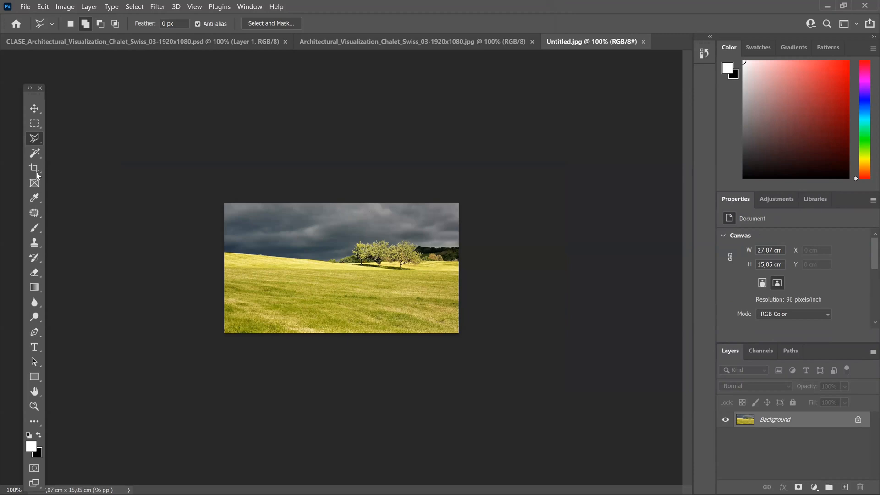
Step: Copy the grass below the trees in Untitled.jpg using a Rectangular Marquee selection and paste it into the CLASE chalet document
{"action": "left_click", "coordinate": [34, 124]}
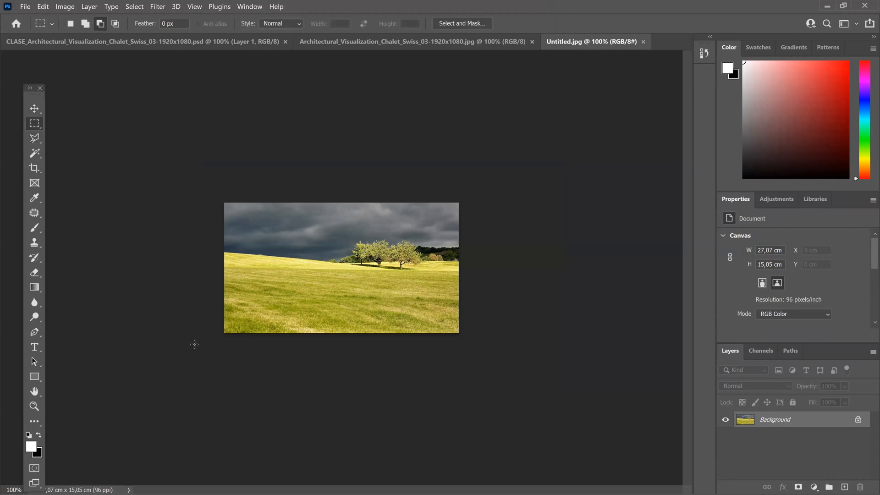
{"action": "left_click_drag", "start_coordinate": [192, 350], "coordinate": [481, 271]}
{"action": "left_click", "coordinate": [213, 45]}
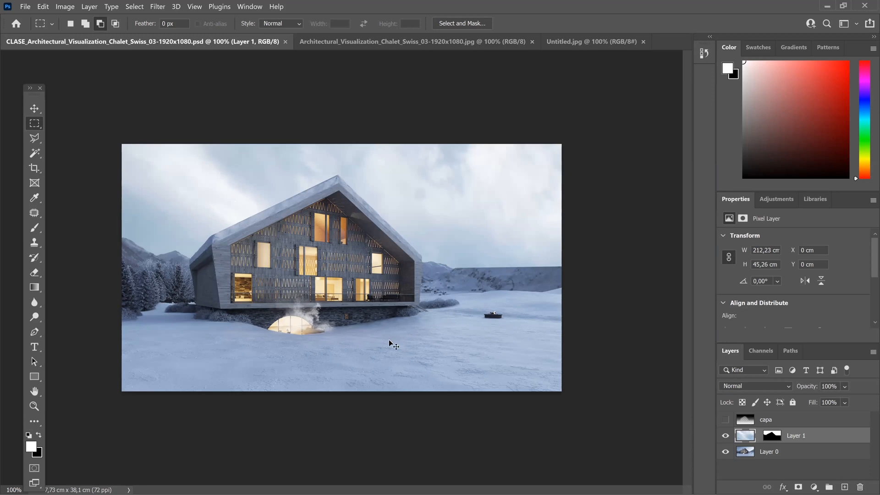
{"action": "key", "text": "ctrl+v"}
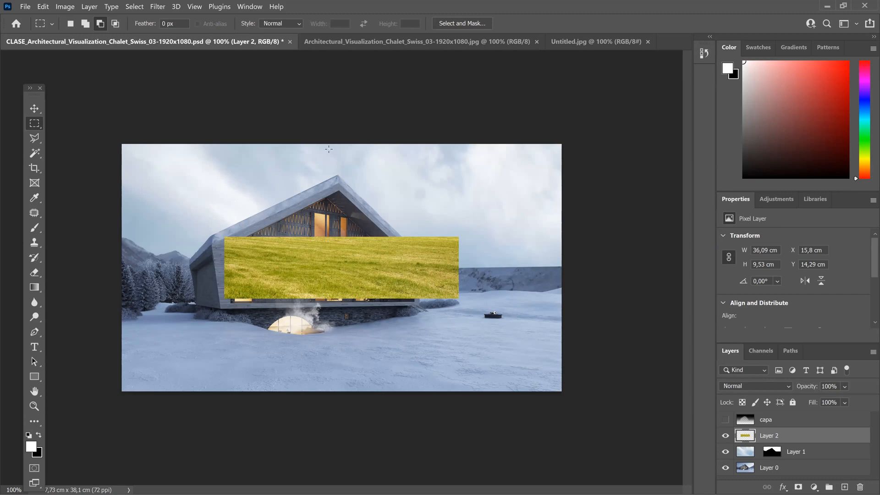
Step: Rename the pasted grass layer as PASTO
{"action": "double_click", "coordinate": [770, 436]}
{"action": "type", "text": "PASTO"}
{"action": "key", "text": "Return"}
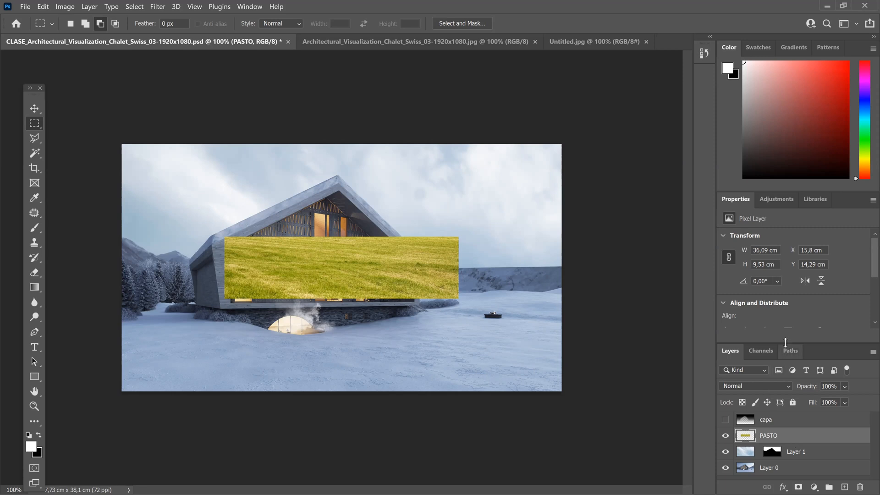
Step: Move the PASTO grass to the image's lower-left corner and scale it proportionally to 187.83% to span the full image width
{"action": "left_click_drag", "start_coordinate": [785, 341], "coordinate": [839, 294]}
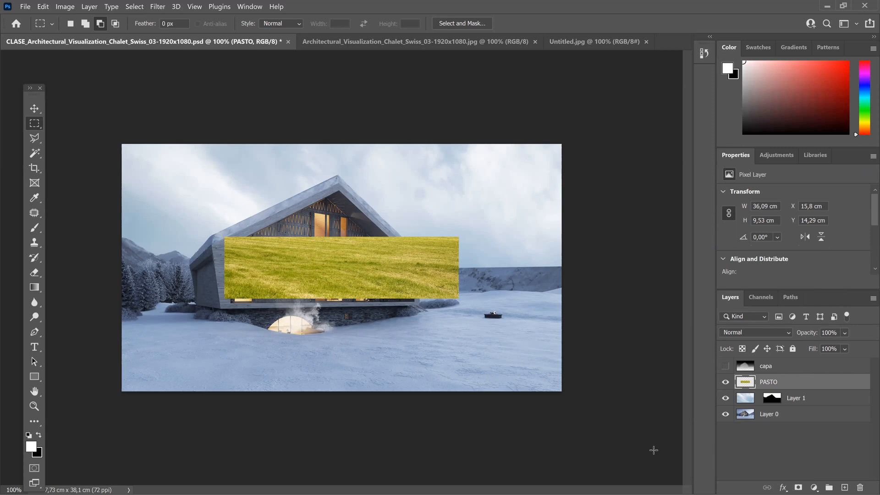
{"action": "left_click", "coordinate": [36, 109]}
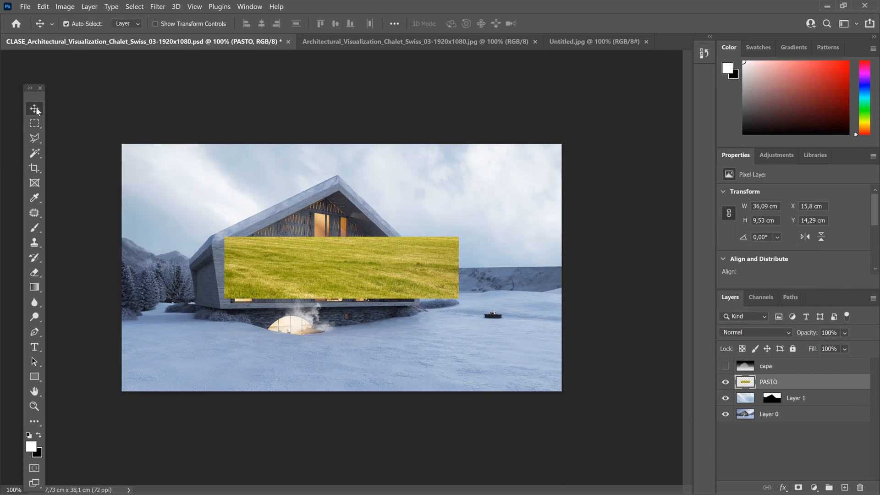
{"action": "left_click_drag", "start_coordinate": [276, 268], "coordinate": [80, 421]}
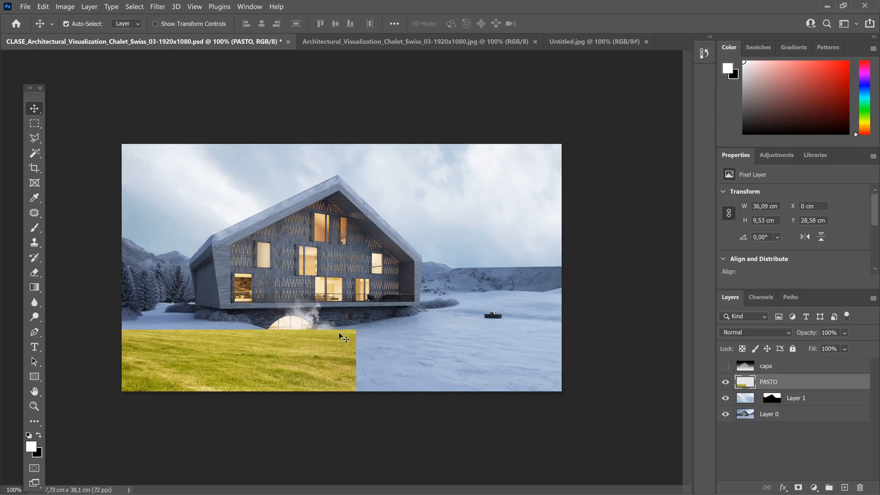
{"action": "left_click", "coordinate": [42, 6]}
{"action": "left_click", "coordinate": [60, 235]}
{"action": "left_click_drag", "start_coordinate": [358, 327], "coordinate": [609, 252]}
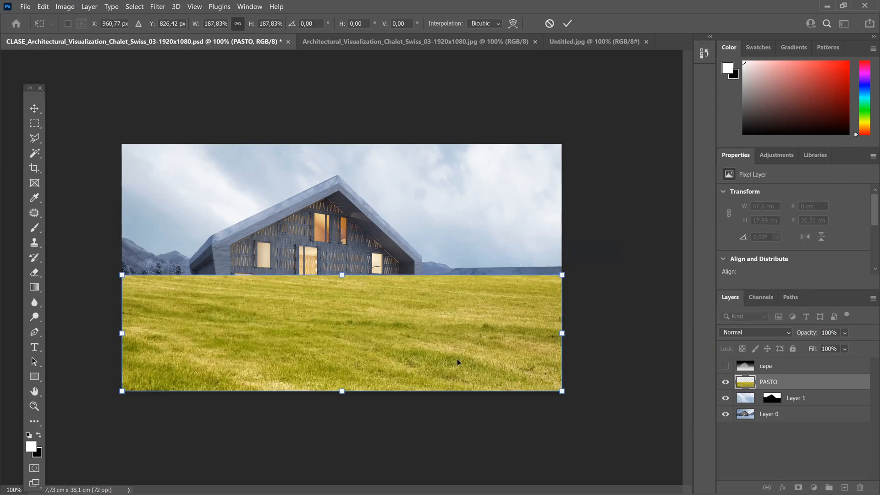
{"action": "key", "text": "Return"}
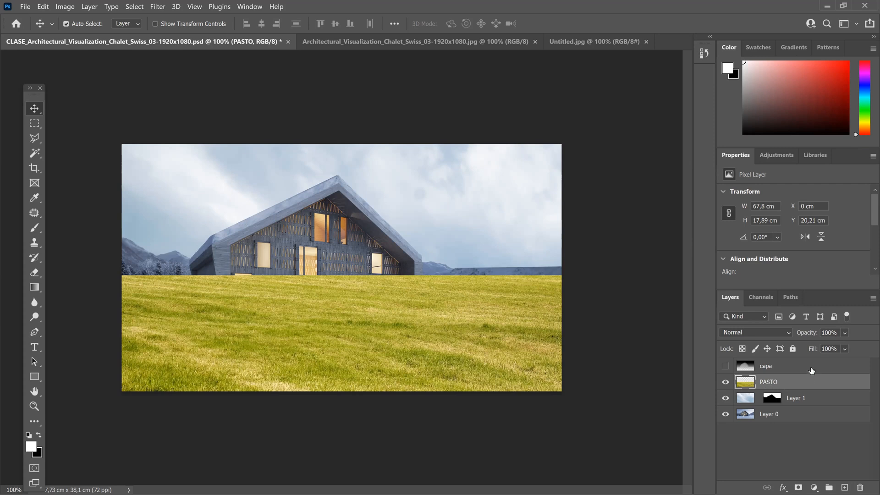
Step: Lower the PASTO layer's opacity to 55% and erase the grass over the chalet's facade with the Eraser at 100% opacity
{"action": "left_click", "coordinate": [844, 332]}
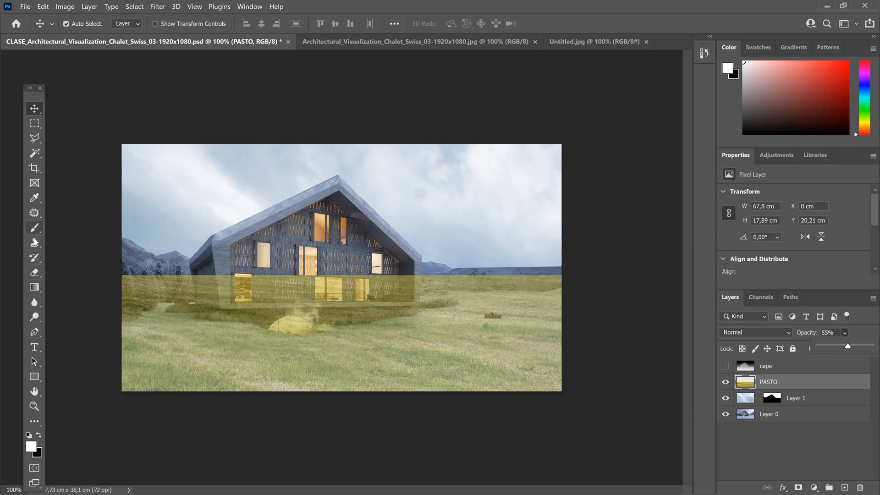
{"action": "left_click", "coordinate": [35, 273]}
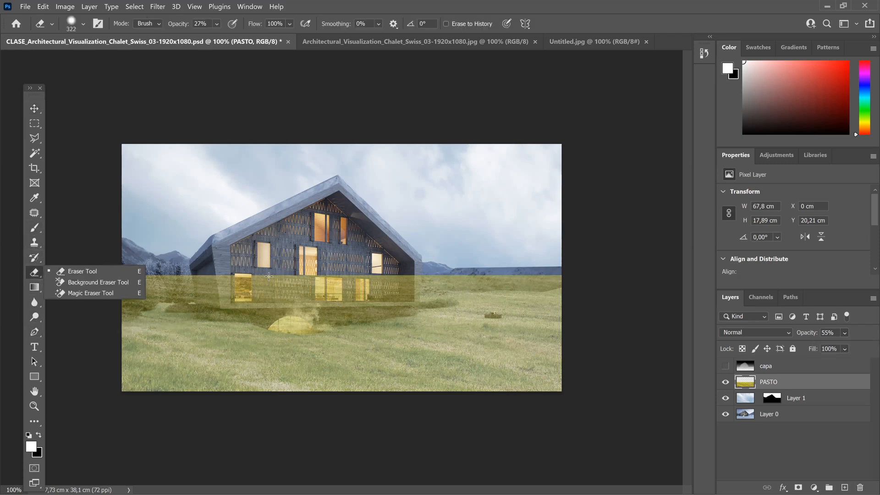
{"action": "left_click", "coordinate": [335, 274]}
{"action": "left_click", "coordinate": [216, 23]}
{"action": "left_click_drag", "start_coordinate": [281, 40], "coordinate": [285, 40]}
{"action": "left_click", "coordinate": [309, 284]}
{"action": "mouse_move", "coordinate": [310, 285]}
{"action": "left_mouse_down"}
{"action": "mouse_move", "coordinate": [240, 272]}
{"action": "mouse_move", "coordinate": [302, 321]}
{"action": "mouse_move", "coordinate": [362, 279]}
{"action": "mouse_move", "coordinate": [380, 278]}
{"action": "left_mouse_up"}
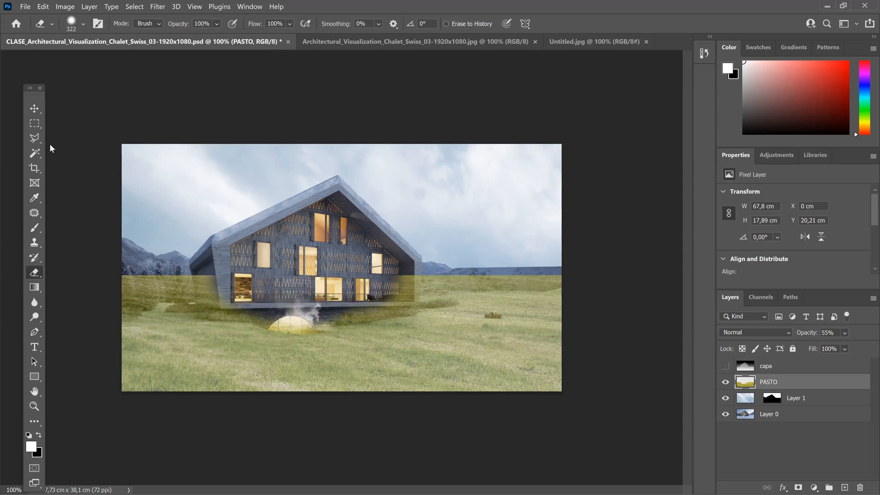
Step: Outline the chalet and its stone base with the Polygonal Lasso, delete the PASTO grass inside the selection and deselect
{"action": "left_click", "coordinate": [38, 137]}
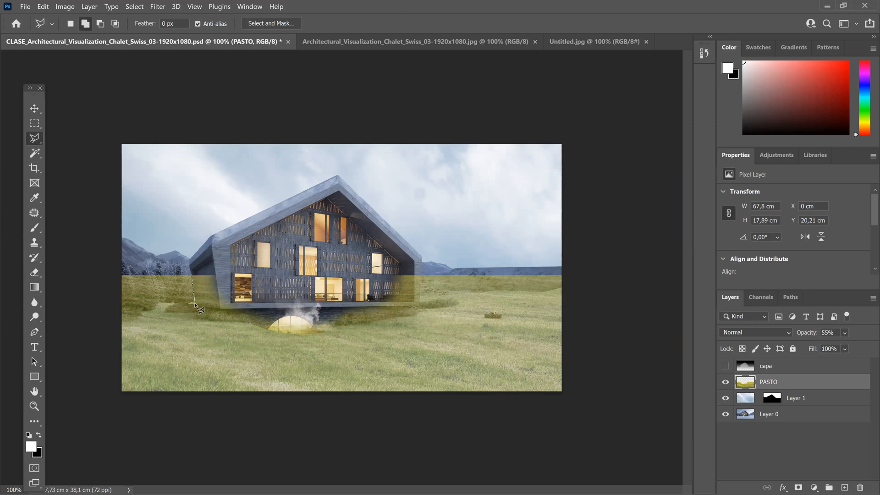
{"action": "left_click", "coordinate": [196, 316]}
{"action": "left_click", "coordinate": [295, 335]}
{"action": "left_click", "coordinate": [422, 250]}
{"action": "left_click", "coordinate": [222, 194]}
{"action": "left_click", "coordinate": [188, 214]}
{"action": "left_click", "coordinate": [191, 274]}
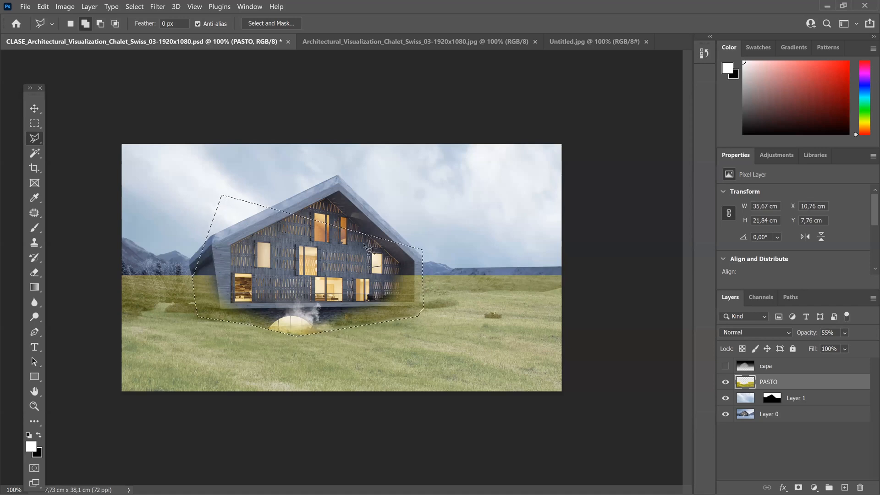
{"action": "key", "text": "Delete"}
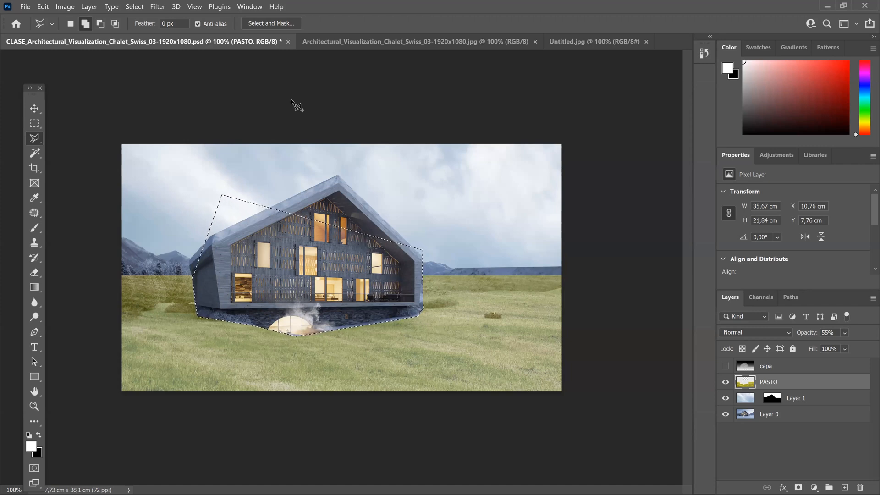
{"action": "left_click", "coordinate": [135, 7]}
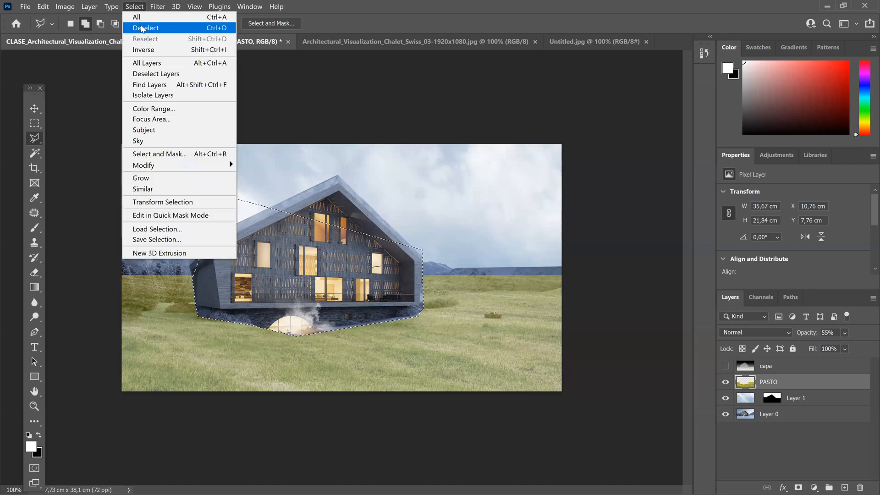
{"action": "left_click", "coordinate": [142, 29]}
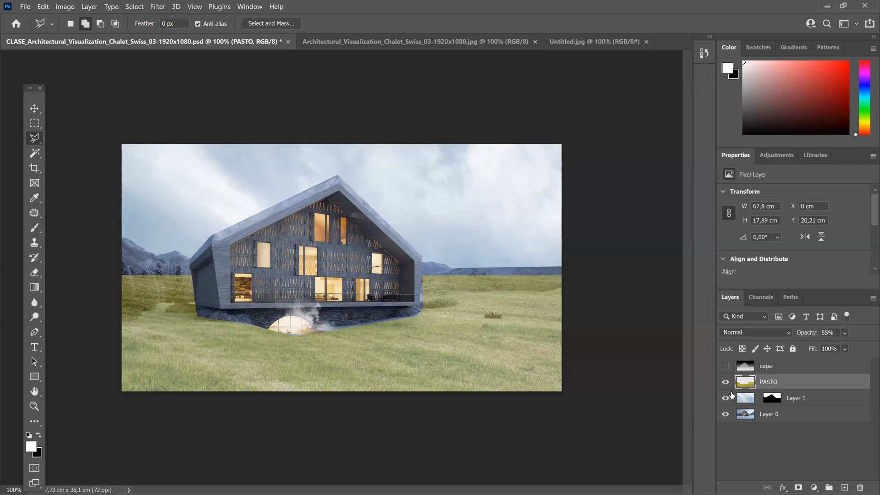
Step: Set the PASTO layer's opacity to 100% and apply Hue/Saturation with Hue +10, Saturation -52 and Lightness -31
{"action": "left_click", "coordinate": [845, 333]}
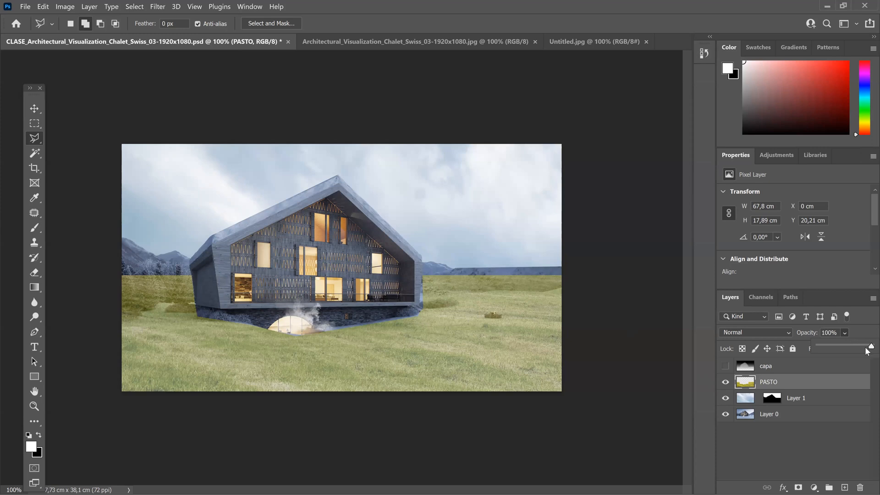
{"action": "left_click_drag", "start_coordinate": [866, 347], "coordinate": [871, 347]}
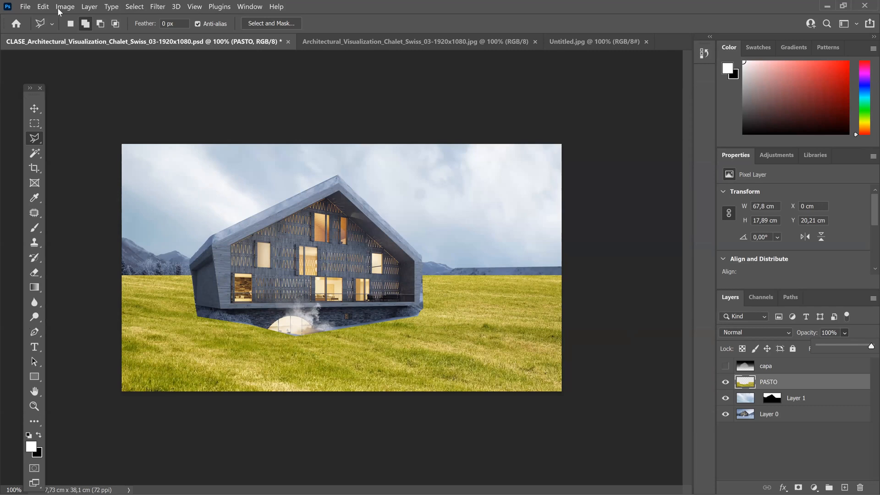
{"action": "left_click", "coordinate": [73, 7]}
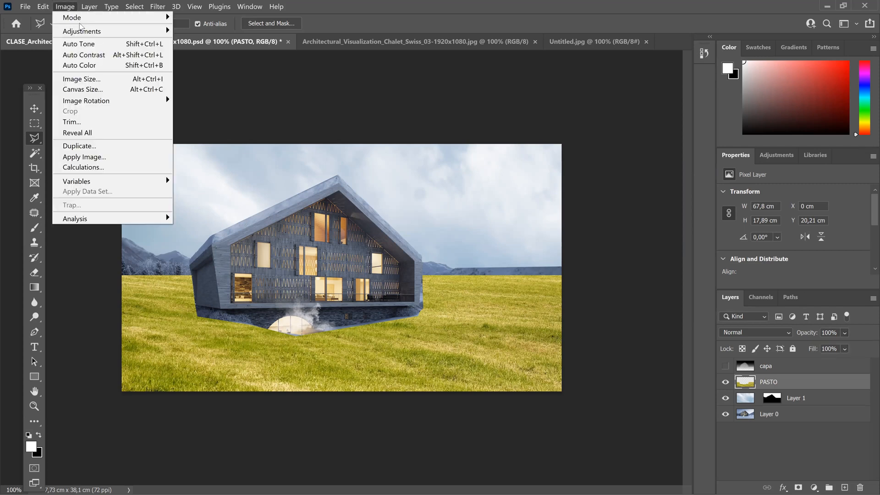
{"action": "mouse_move", "coordinate": [82, 31]}
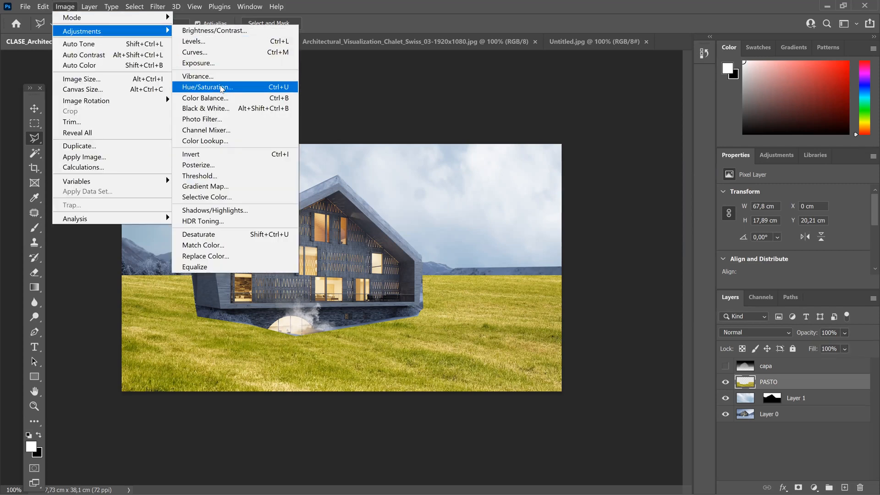
{"action": "left_click", "coordinate": [224, 89]}
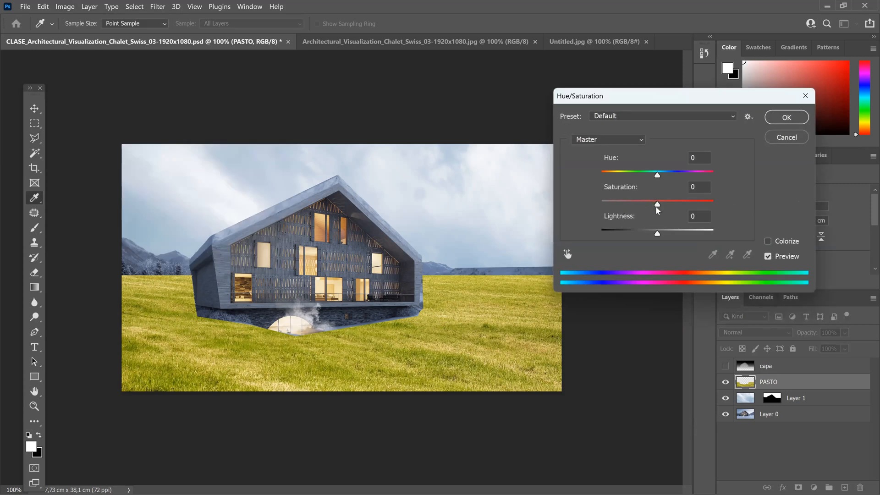
{"action": "left_click_drag", "start_coordinate": [657, 205], "coordinate": [629, 205]}
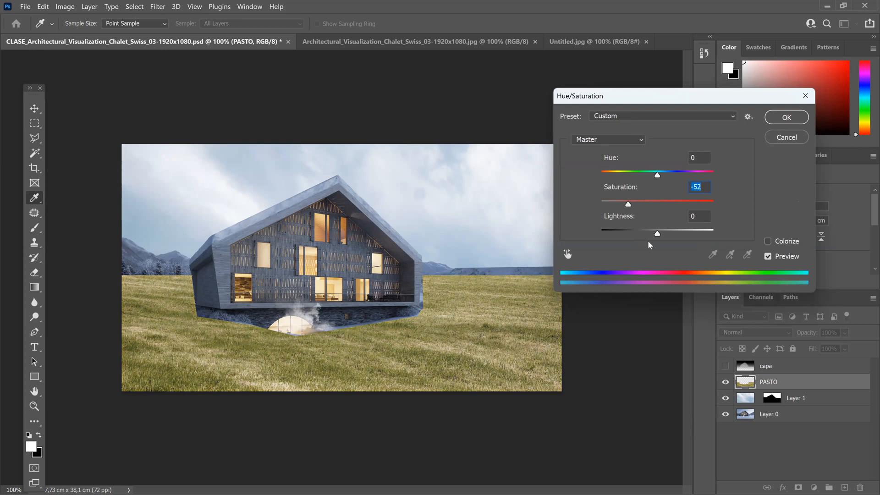
{"action": "left_click_drag", "start_coordinate": [657, 233], "coordinate": [646, 233]}
{"action": "mouse_move", "coordinate": [658, 176]}
{"action": "left_mouse_down"}
{"action": "mouse_move", "coordinate": [631, 173]}
{"action": "mouse_move", "coordinate": [664, 181]}
{"action": "left_mouse_up"}
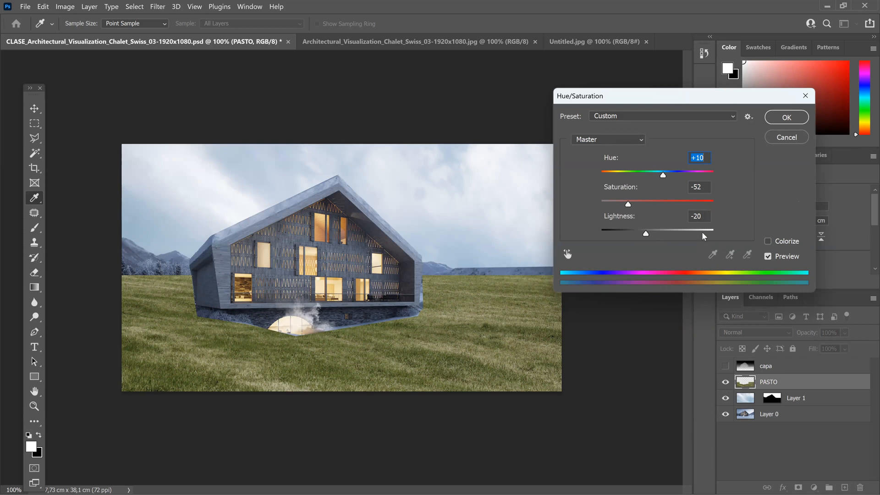
{"action": "mouse_move", "coordinate": [646, 234]}
{"action": "left_mouse_down"}
{"action": "mouse_move", "coordinate": [656, 234]}
{"action": "mouse_move", "coordinate": [640, 235]}
{"action": "left_mouse_up"}
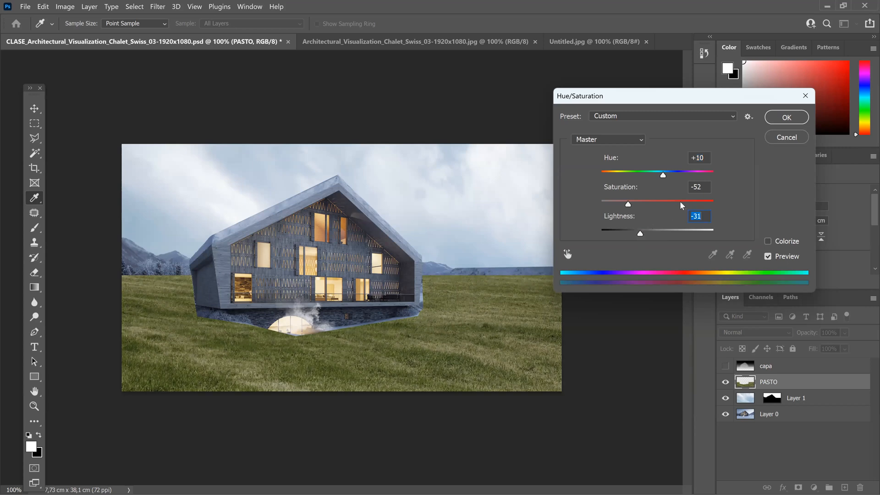
{"action": "left_click", "coordinate": [785, 119]}
Step: Soften the grass edge beside the glowing arched window with a size 39 Eraser at reduced opacity
{"action": "key", "text": "l"}
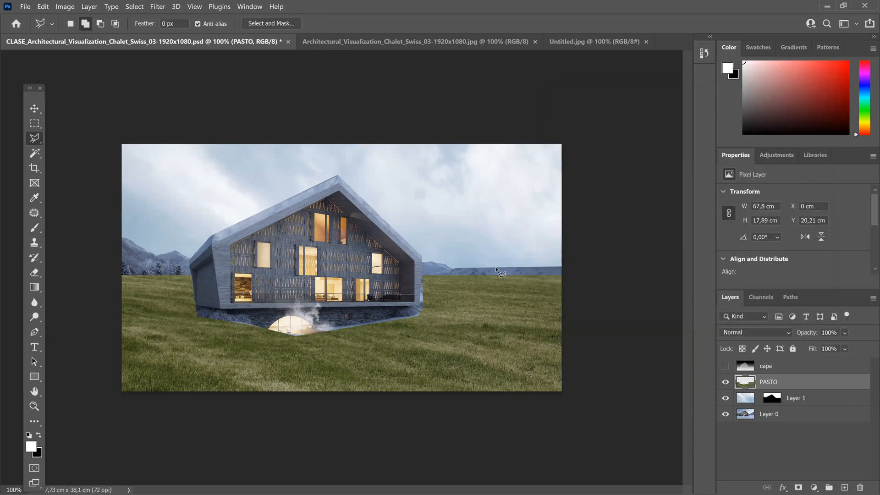
{"action": "key", "text": "ctrl+plus"}
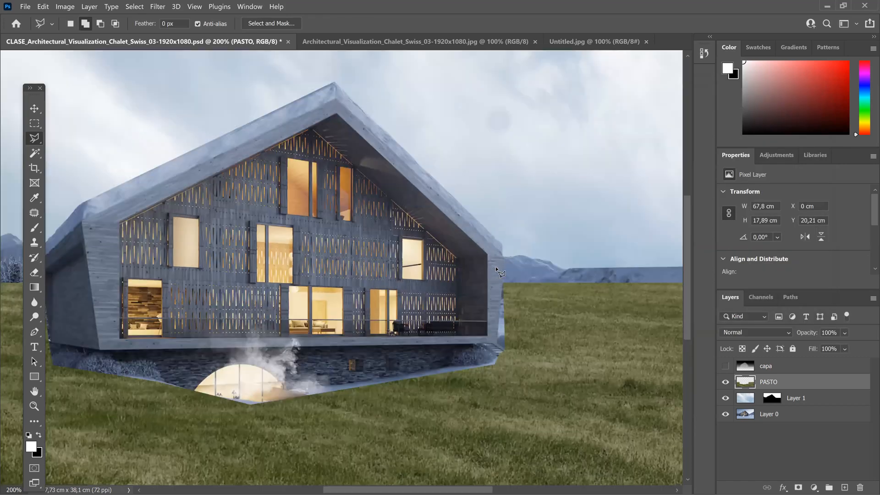
{"action": "key", "text": "ctrl+plus"}
{"action": "left_click_drag", "start_coordinate": [451, 283], "coordinate": [379, 195]}
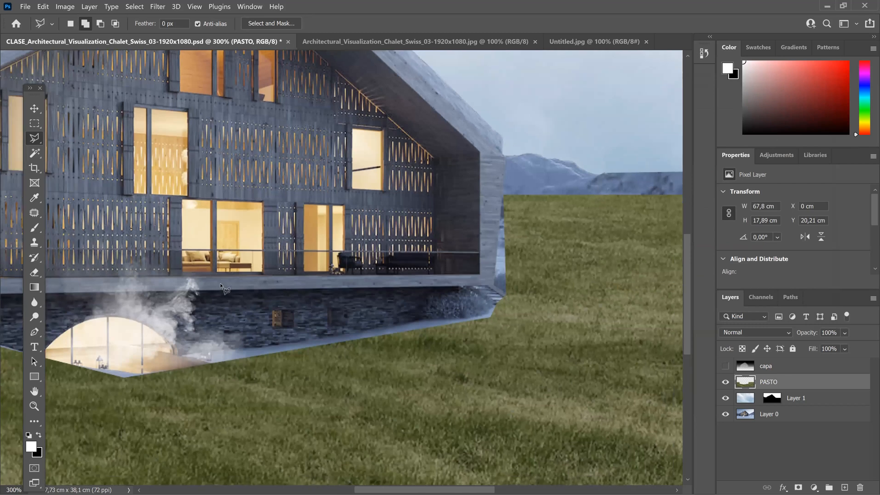
{"action": "left_click_drag", "start_coordinate": [223, 275], "coordinate": [271, 217]}
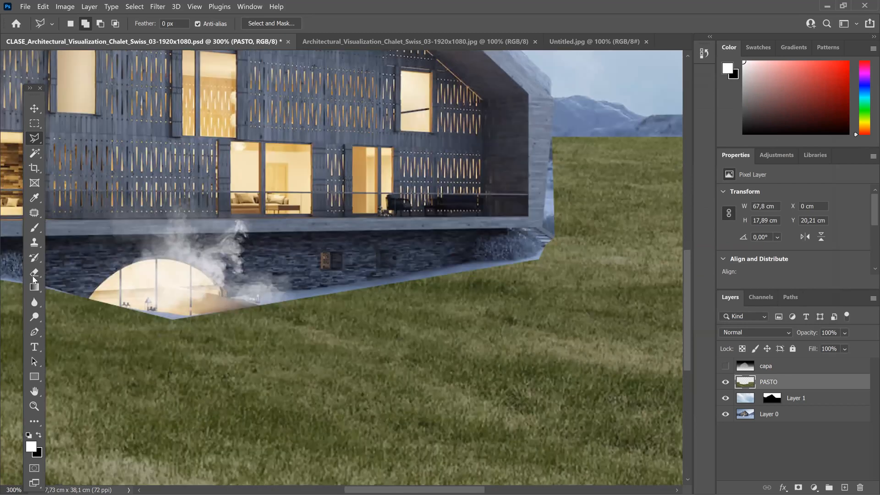
{"action": "key", "text": "e"}
{"action": "left_click", "coordinate": [217, 24]}
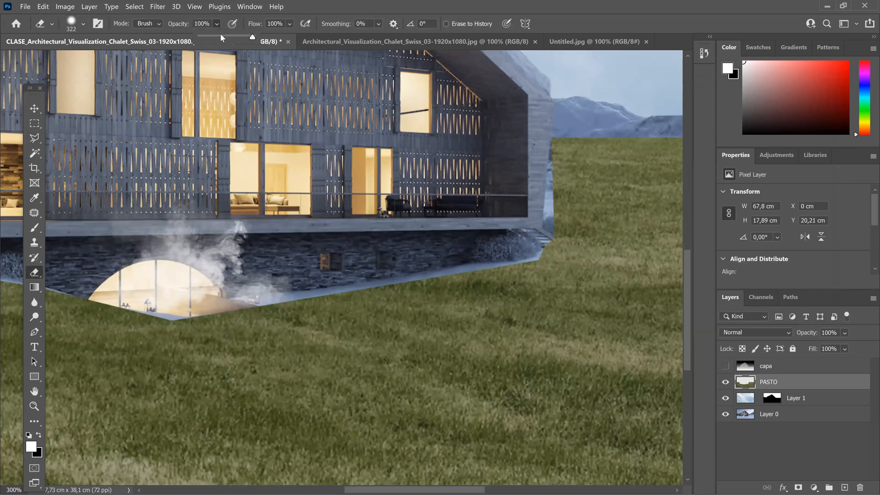
{"action": "left_click_drag", "start_coordinate": [221, 37], "coordinate": [218, 37]}
{"action": "left_click", "coordinate": [82, 25]}
{"action": "left_click", "coordinate": [77, 62]}
{"action": "left_click_drag", "start_coordinate": [180, 313], "coordinate": [284, 298]}
Step: Set the Eraser opacity to 63% and soften the PASTO grass edges along the chalet's stone base and side wall
{"action": "left_click", "coordinate": [216, 24]}
{"action": "left_click_drag", "start_coordinate": [231, 37], "coordinate": [247, 37]}
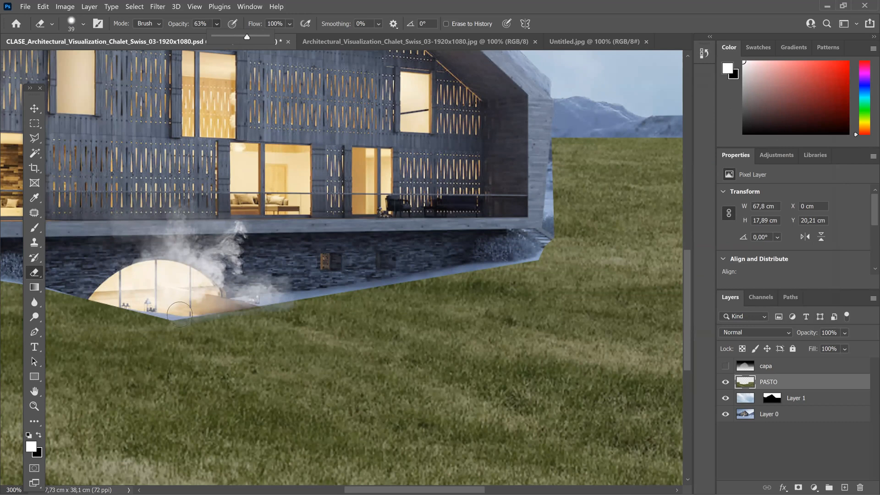
{"action": "mouse_move", "coordinate": [179, 316]}
{"action": "left_mouse_down"}
{"action": "mouse_move", "coordinate": [395, 286]}
{"action": "mouse_move", "coordinate": [524, 251]}
{"action": "mouse_move", "coordinate": [542, 198]}
{"action": "left_mouse_up"}
{"action": "left_click_drag", "start_coordinate": [555, 140], "coordinate": [550, 211]}
{"action": "left_click_drag", "start_coordinate": [183, 332], "coordinate": [456, 344]}
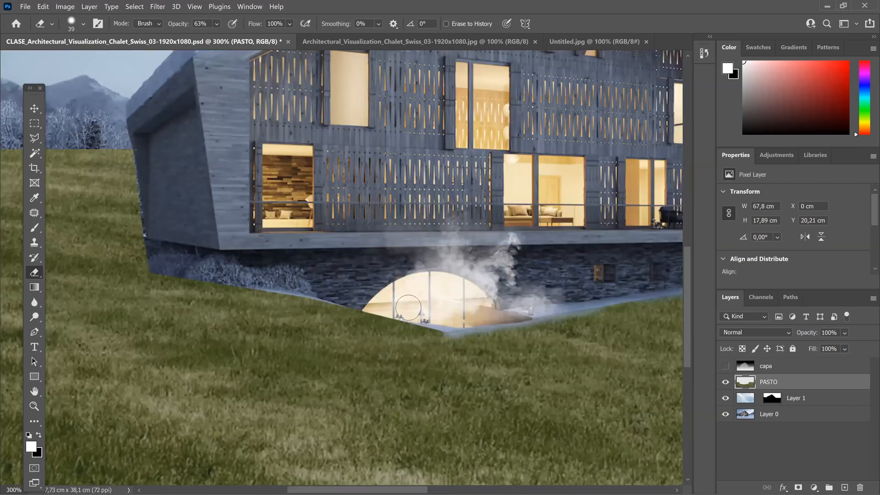
{"action": "left_click_drag", "start_coordinate": [408, 306], "coordinate": [381, 291]}
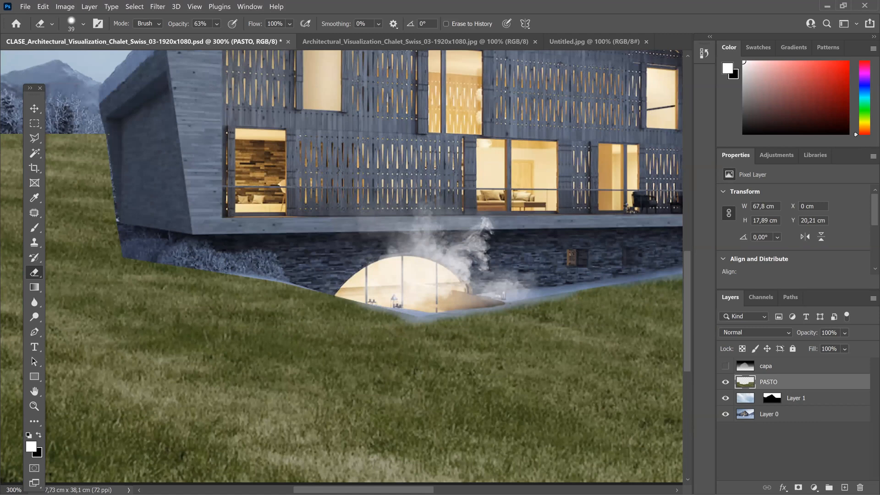
{"action": "mouse_move", "coordinate": [176, 277]}
{"action": "left_mouse_down"}
{"action": "mouse_move", "coordinate": [158, 273]}
{"action": "mouse_move", "coordinate": [190, 281]}
{"action": "left_mouse_up"}
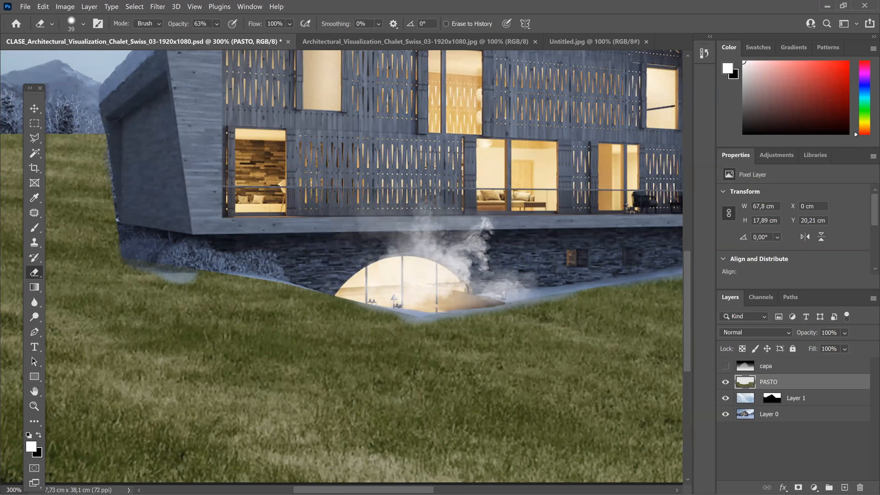
{"action": "key", "text": "ctrl+minus"}
{"action": "key", "text": "ctrl+minus"}
{"action": "key", "text": "ctrl+minus"}
{"action": "key", "text": "ctrl+minus"}
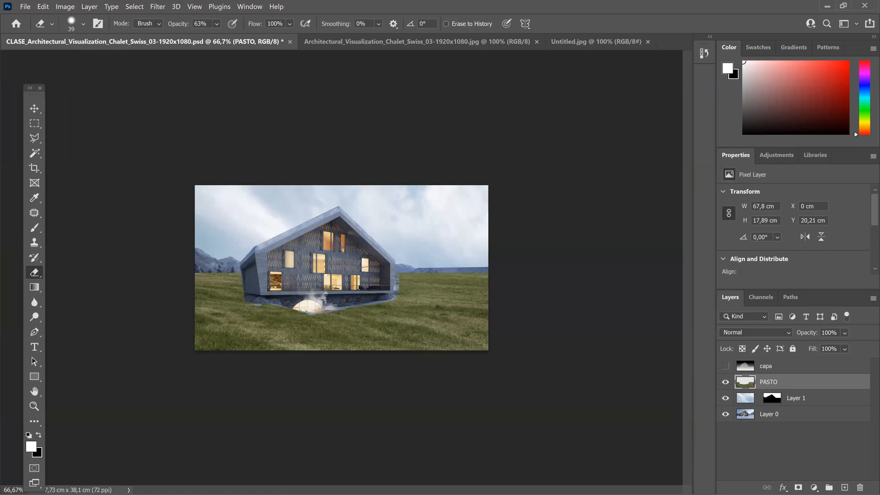
Step: Open the tree image vyonyx_tree_111.tif from the EJERCICIOS folder
{"action": "left_click", "coordinate": [25, 8]}
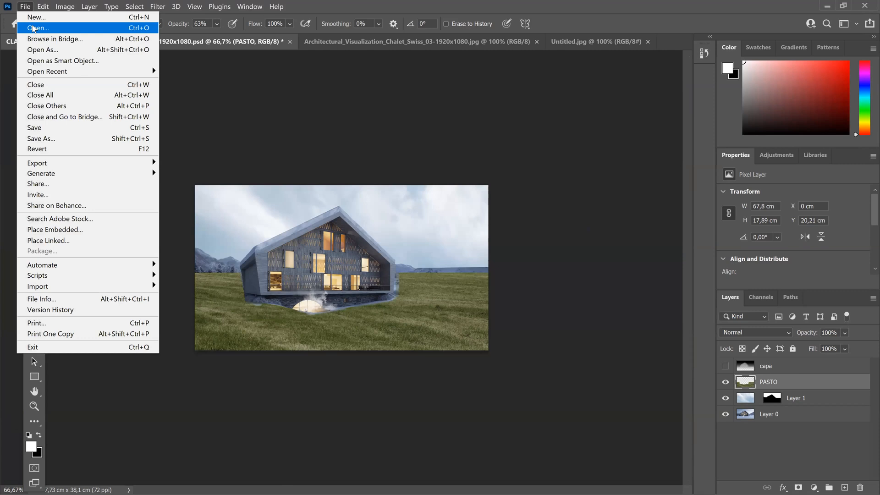
{"action": "left_click", "coordinate": [29, 28]}
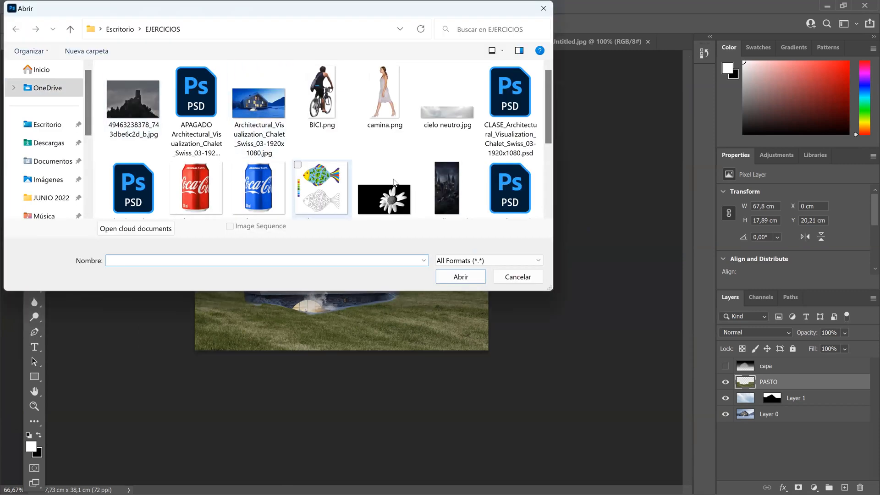
{"action": "scroll", "coordinate": [256, 183], "scroll_direction": "down", "scroll_amount": 3}
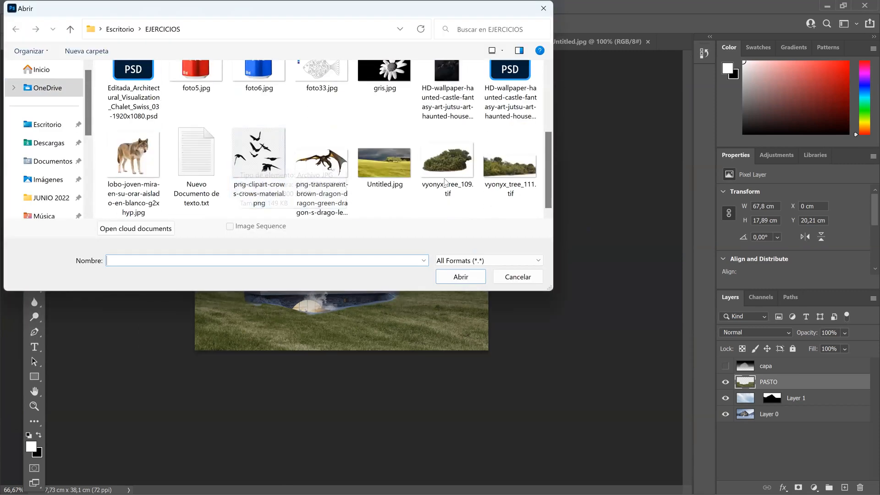
{"action": "left_click", "coordinate": [501, 171]}
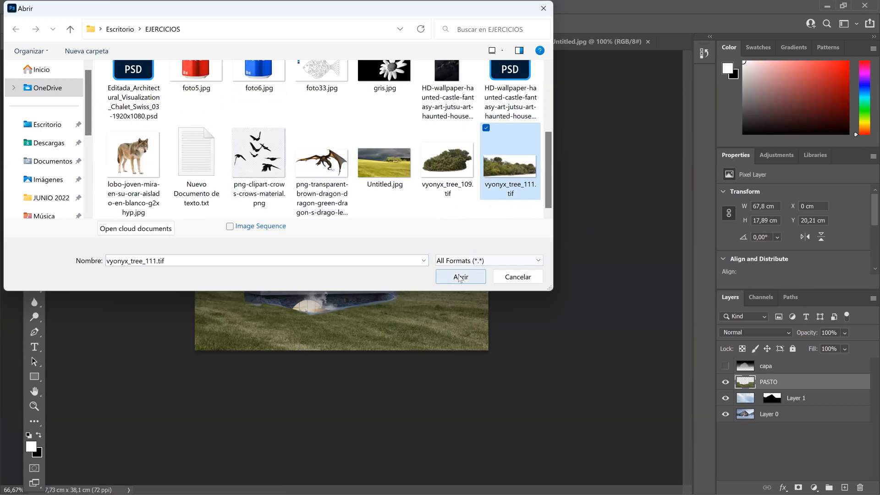
{"action": "left_click", "coordinate": [459, 278]}
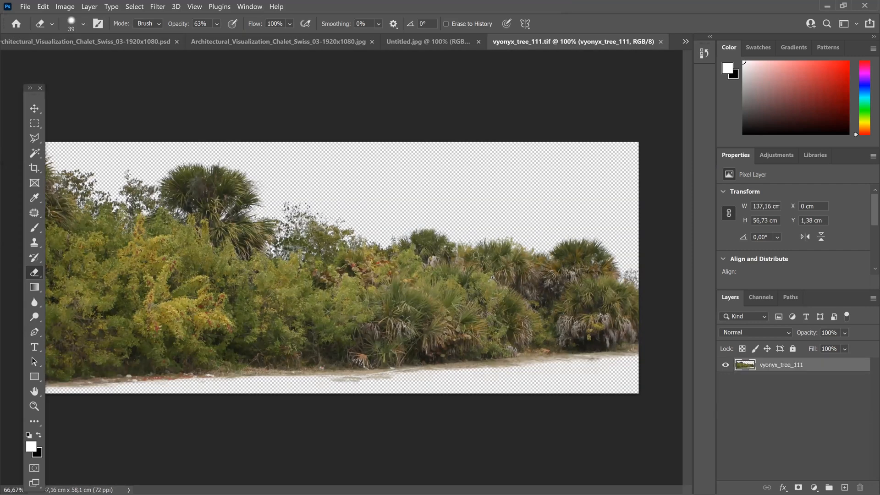
Step: Select and copy the whole vyonyx_tree_111.tif image, and return to the CLASE chalet PSD document
{"action": "key", "text": "ctrl+minus"}
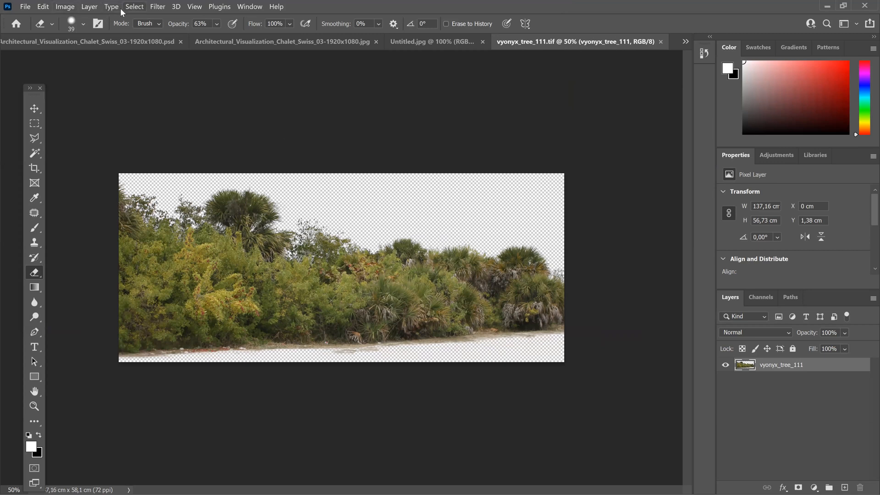
{"action": "left_click", "coordinate": [134, 7]}
{"action": "left_click", "coordinate": [141, 21]}
{"action": "left_click", "coordinate": [42, 6]}
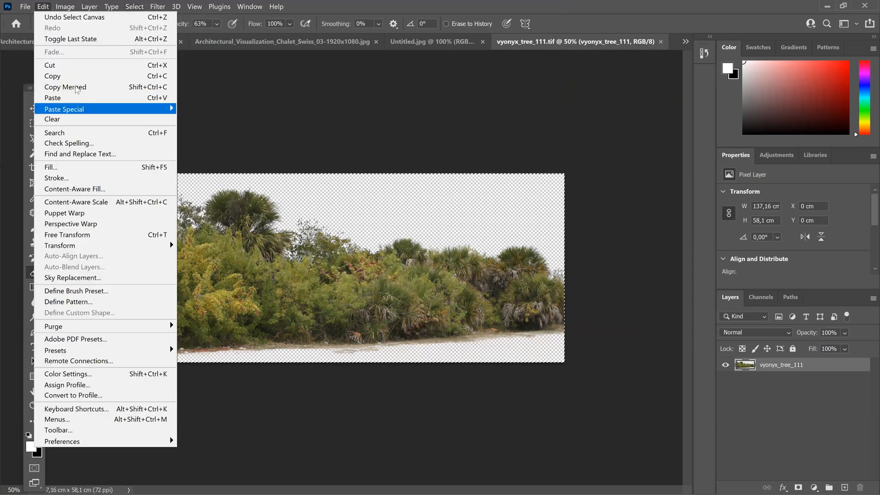
{"action": "left_click", "coordinate": [76, 79]}
{"action": "left_click", "coordinate": [232, 45]}
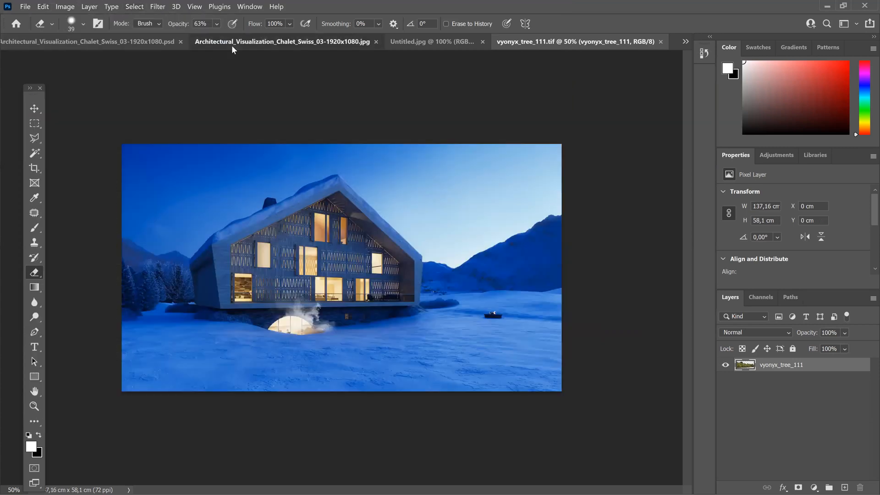
{"action": "left_click", "coordinate": [170, 41]}
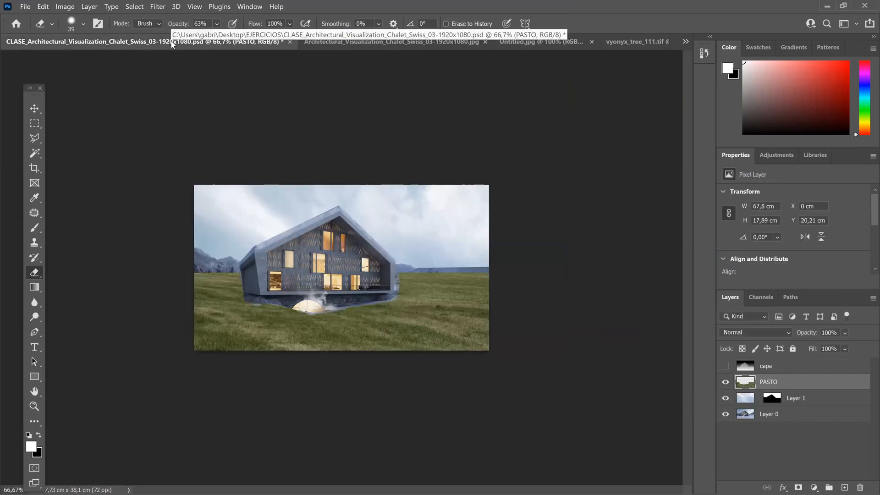
Step: Outline the whole chalet, including its roof and stone base, with a closed Polygonal Lasso selection
{"action": "key", "text": "ctrl+1"}
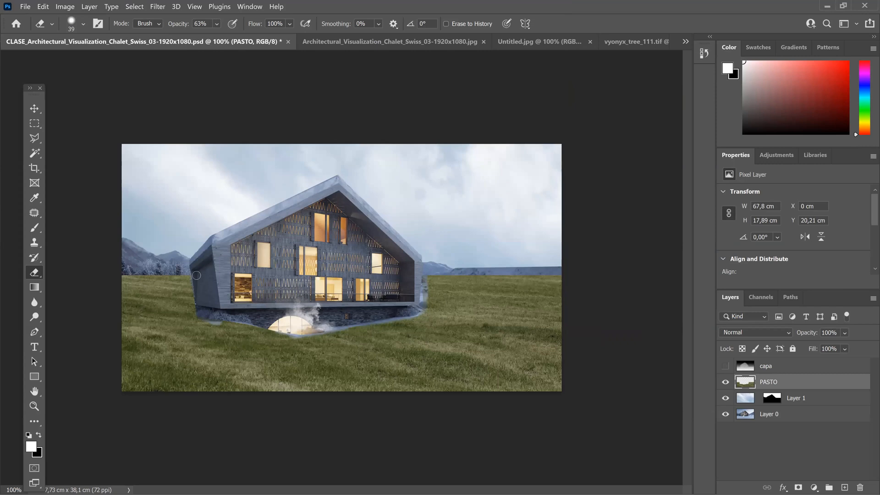
{"action": "left_click", "coordinate": [35, 138]}
{"action": "left_click", "coordinate": [191, 266]}
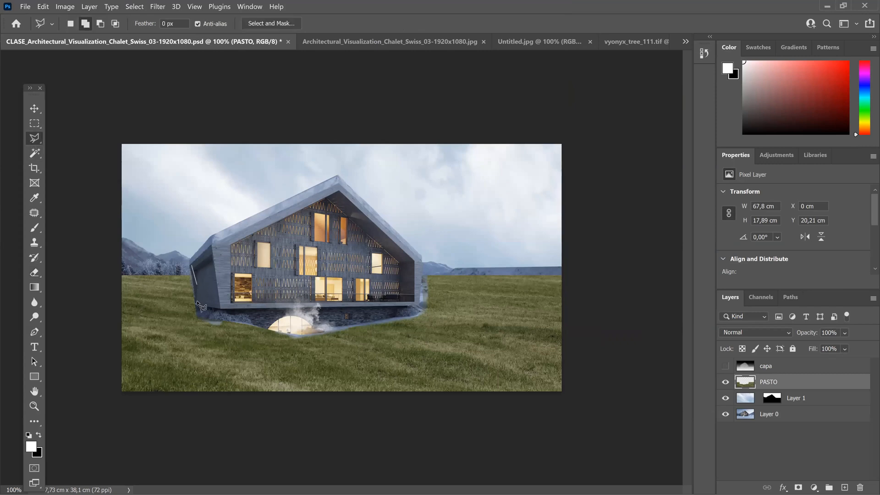
{"action": "left_click", "coordinate": [225, 320]}
{"action": "left_click", "coordinate": [294, 337]}
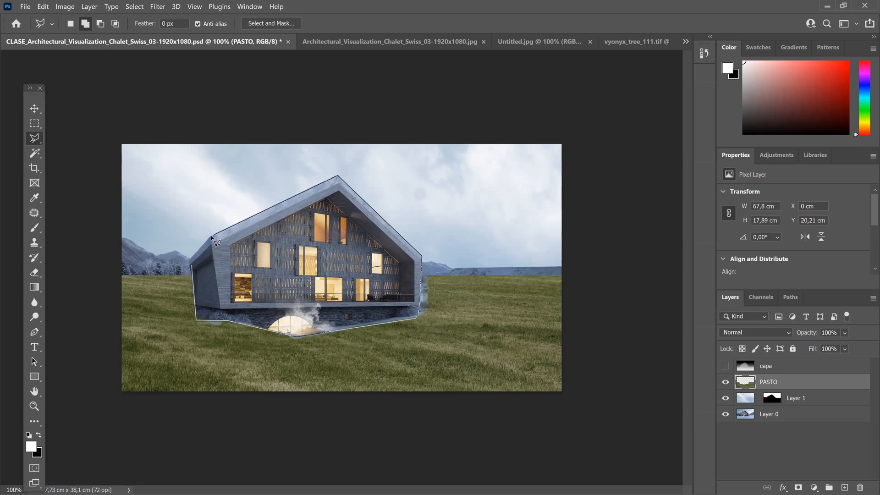
{"action": "left_click", "coordinate": [193, 267]}
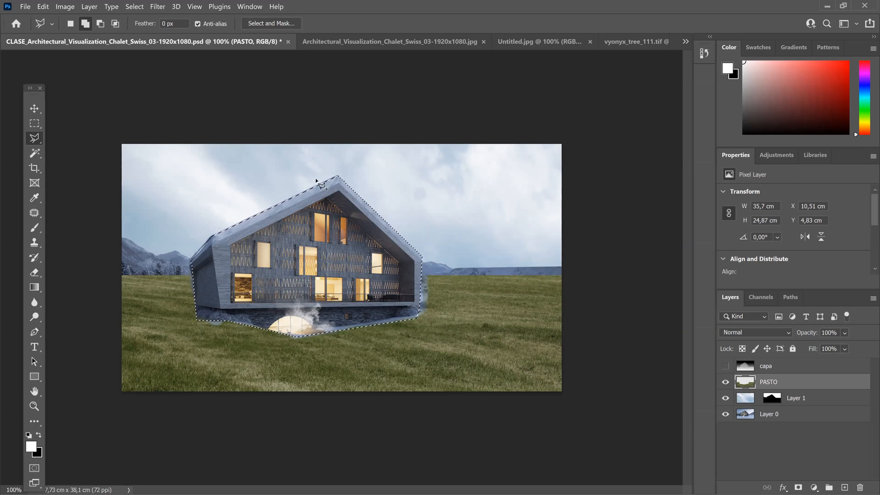
Step: Feather the chalet selection with a radius of 3 pixels
{"action": "left_click", "coordinate": [137, 9]}
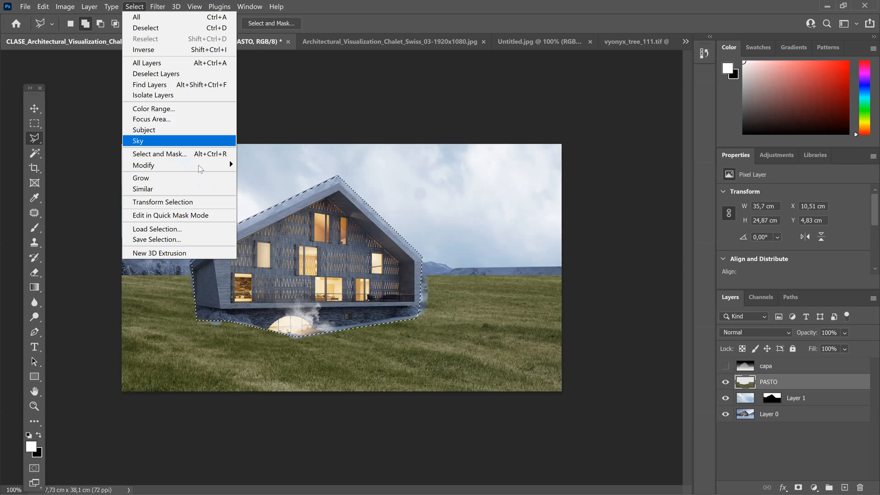
{"action": "mouse_move", "coordinate": [197, 165]}
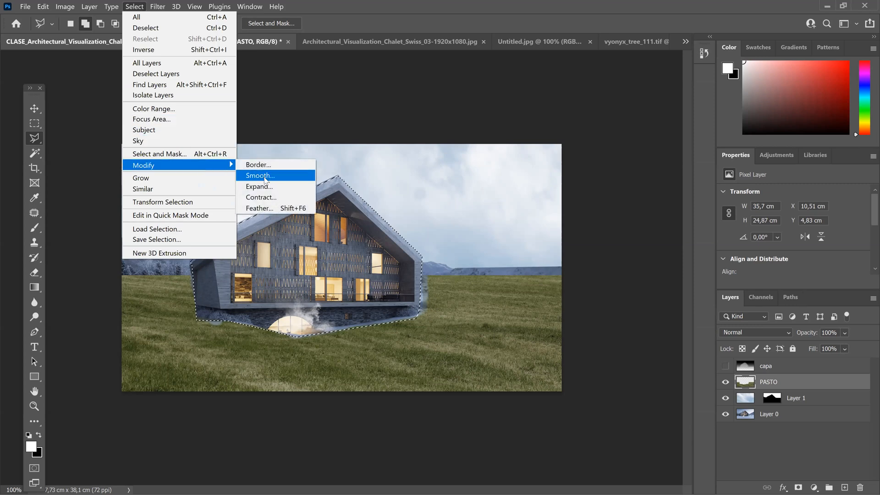
{"action": "left_click", "coordinate": [273, 208]}
{"action": "type", "text": "3"}
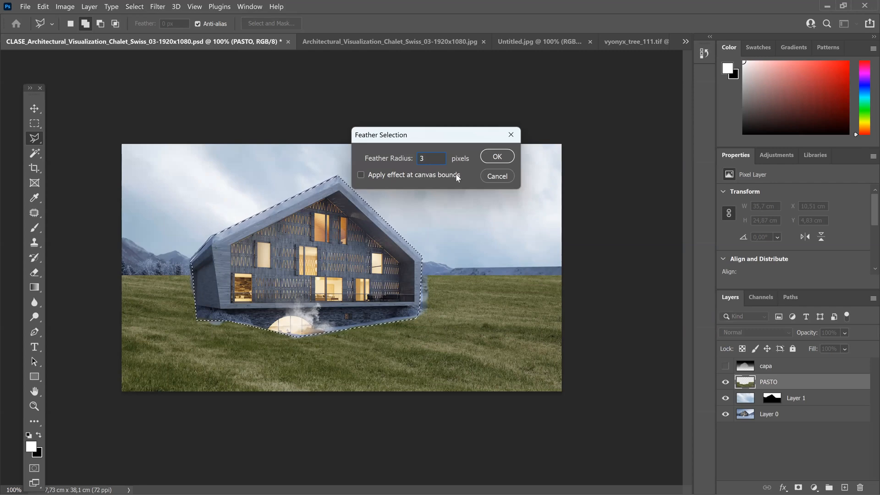
{"action": "left_click", "coordinate": [496, 158]}
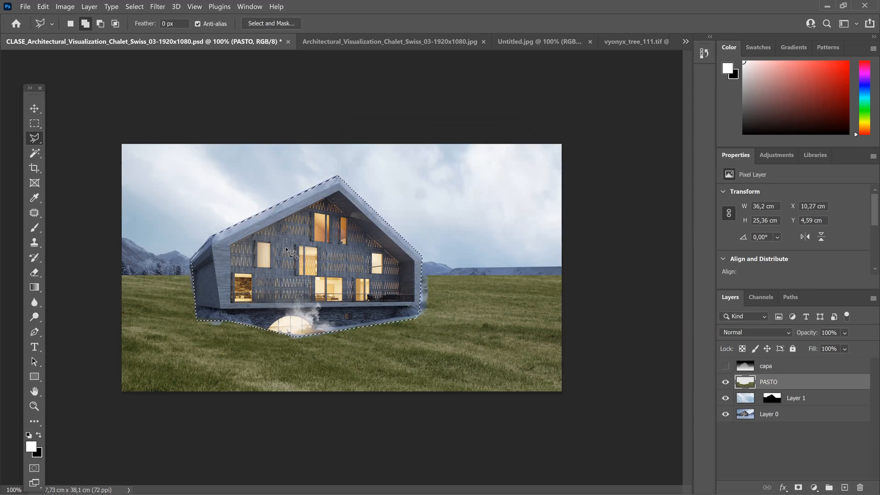
Step: Invert the chalet selection and use Paste Into to place the copied trees around the house on a masked layer
{"action": "left_click", "coordinate": [138, 6]}
{"action": "left_click", "coordinate": [144, 50]}
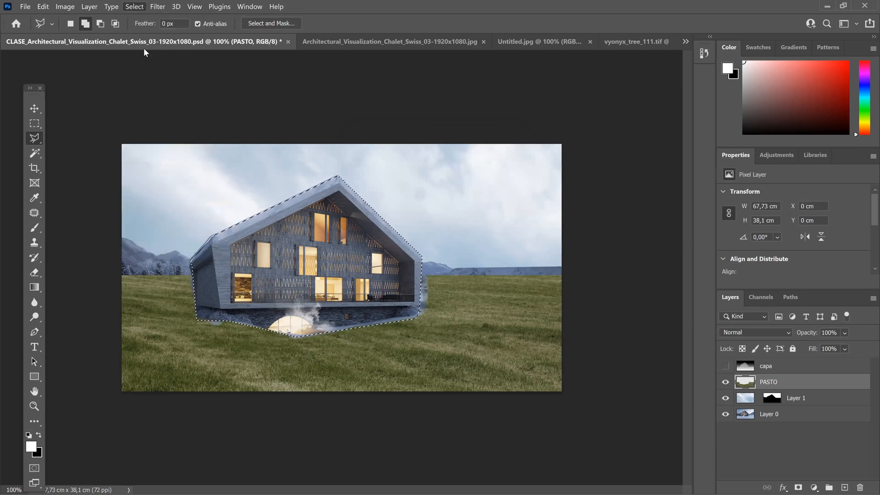
{"action": "left_click", "coordinate": [48, 6]}
{"action": "mouse_move", "coordinate": [91, 109]}
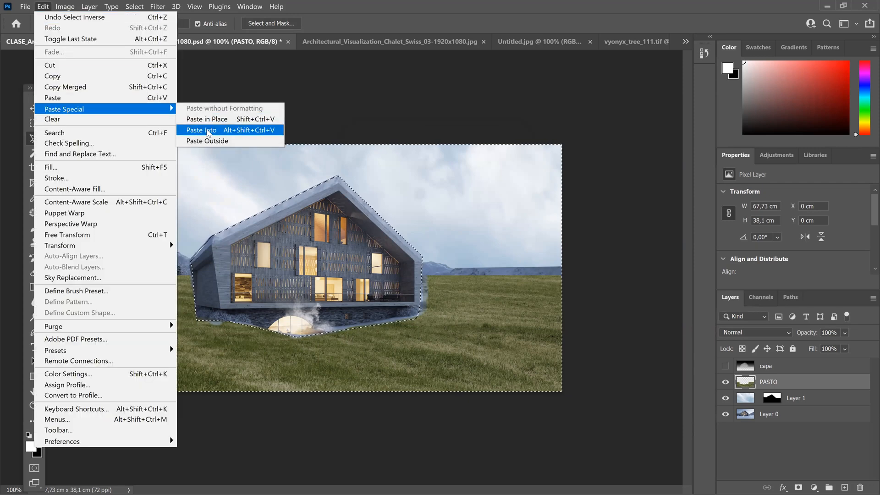
{"action": "left_click", "coordinate": [207, 131]}
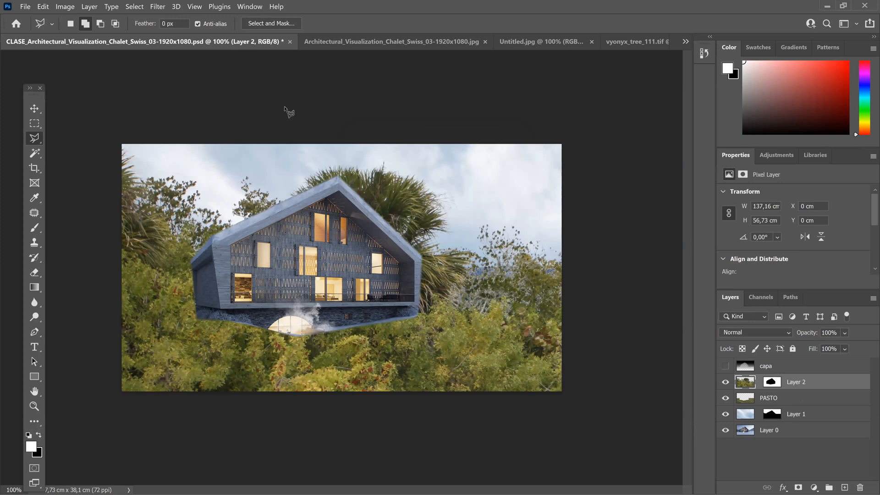
Step: Scale the pasted trees to about 49.82% with Free Transform and position them across the full image width behind the chalet
{"action": "key", "text": "ctrl+t"}
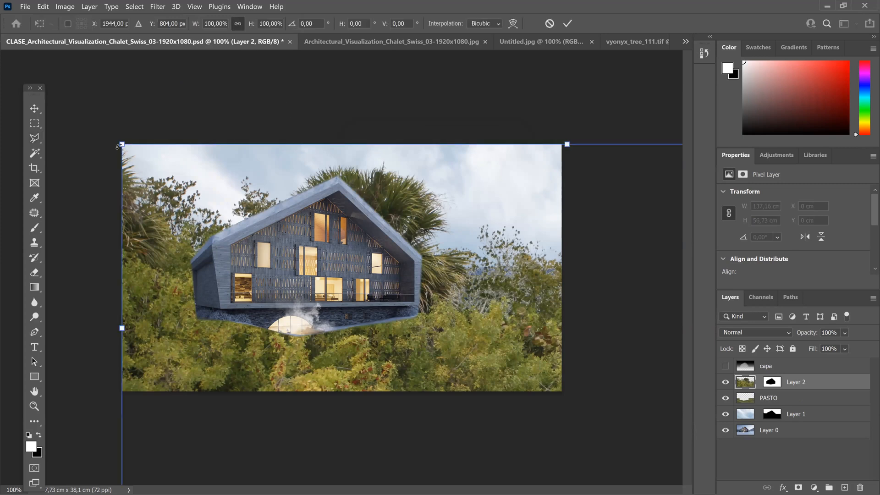
{"action": "left_click_drag", "start_coordinate": [140, 170], "coordinate": [347, 254]}
{"action": "left_click_drag", "start_coordinate": [433, 308], "coordinate": [237, 223]}
{"action": "left_click_drag", "start_coordinate": [135, 150], "coordinate": [387, 320]}
{"action": "left_click_drag", "start_coordinate": [488, 360], "coordinate": [482, 355]}
{"action": "left_click_drag", "start_coordinate": [229, 274], "coordinate": [201, 256]}
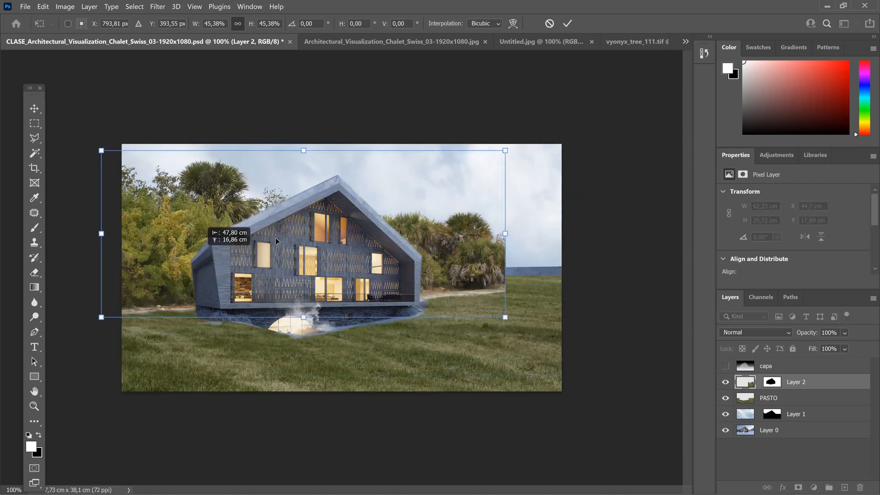
{"action": "left_click_drag", "start_coordinate": [505, 150], "coordinate": [407, 235]}
{"action": "left_click_drag", "start_coordinate": [168, 260], "coordinate": [191, 250]}
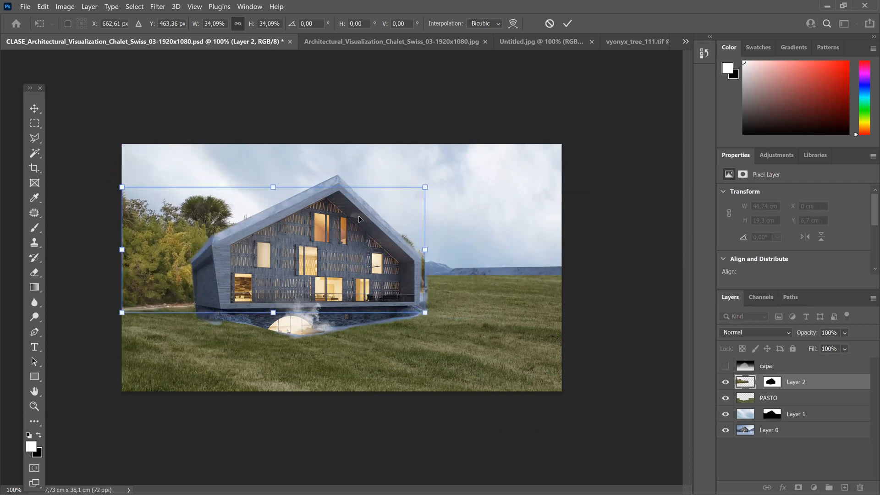
{"action": "left_click_drag", "start_coordinate": [426, 189], "coordinate": [569, 170]}
{"action": "left_click_drag", "start_coordinate": [501, 223], "coordinate": [491, 239]}
{"action": "left_click_drag", "start_coordinate": [556, 154], "coordinate": [565, 149]}
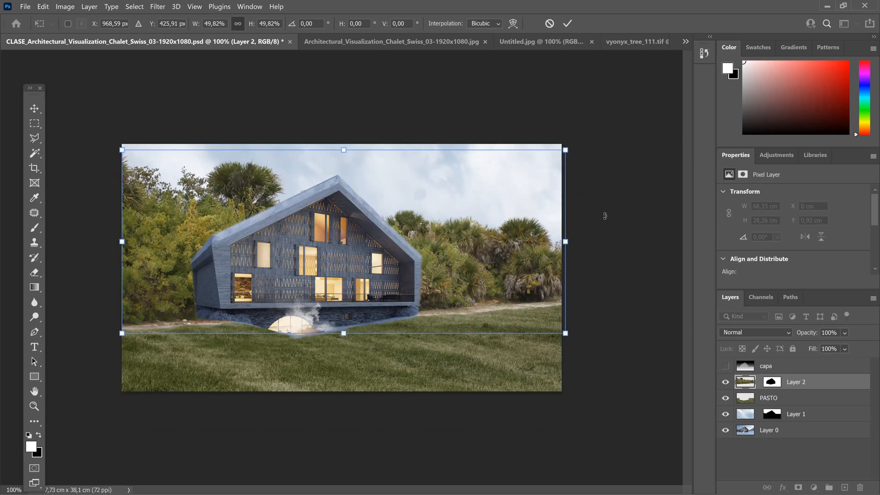
{"action": "key", "text": "Return"}
Step: Apply Hue/Saturation to the tree layer with Saturation -39, a darker Lightness and a Hue shifted toward green
{"action": "key", "text": "l"}
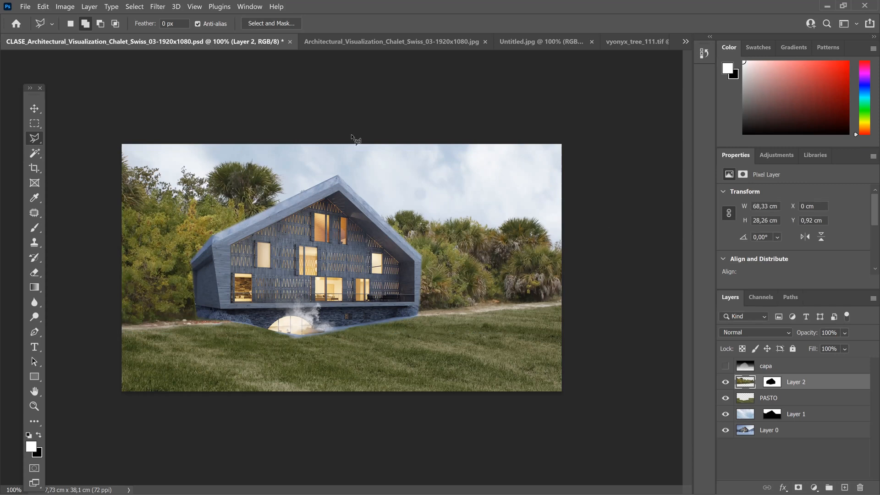
{"action": "left_click", "coordinate": [65, 7]}
{"action": "mouse_move", "coordinate": [78, 31]}
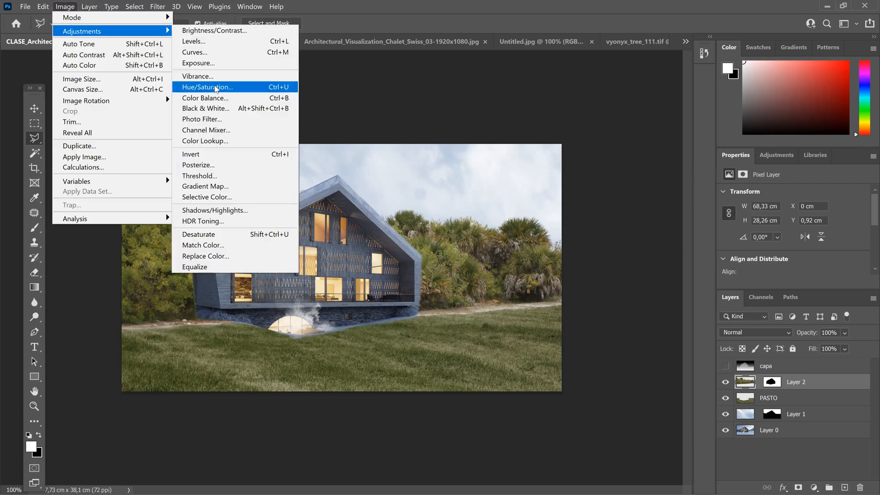
{"action": "left_click", "coordinate": [216, 87]}
{"action": "left_click_drag", "start_coordinate": [638, 204], "coordinate": [636, 204]}
{"action": "left_click", "coordinate": [635, 232]}
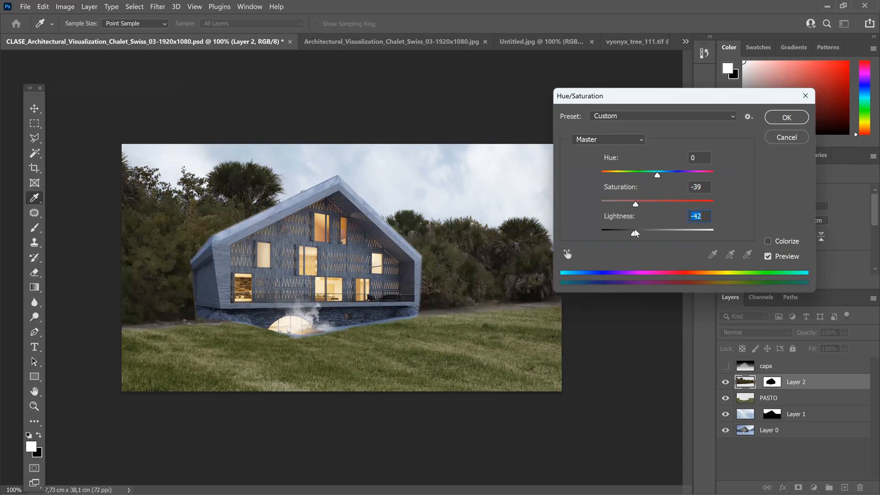
{"action": "left_click_drag", "start_coordinate": [635, 233], "coordinate": [635, 235]}
{"action": "mouse_move", "coordinate": [657, 176]}
{"action": "left_mouse_down"}
{"action": "mouse_move", "coordinate": [649, 178]}
{"action": "mouse_move", "coordinate": [673, 183]}
{"action": "left_mouse_up"}
{"action": "left_click", "coordinate": [781, 118]}
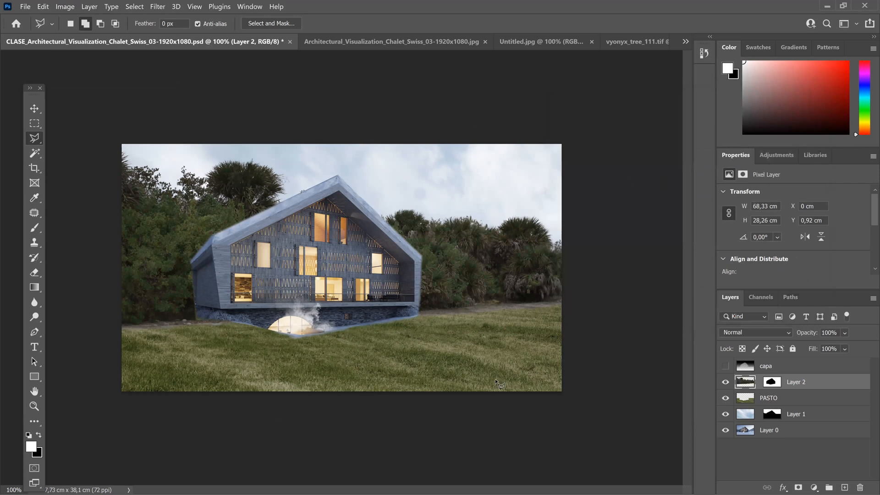
Step: Apply Hue/Saturation to the PASTO layer with Hue +5
{"action": "left_click", "coordinate": [783, 398]}
{"action": "left_click", "coordinate": [64, 6]}
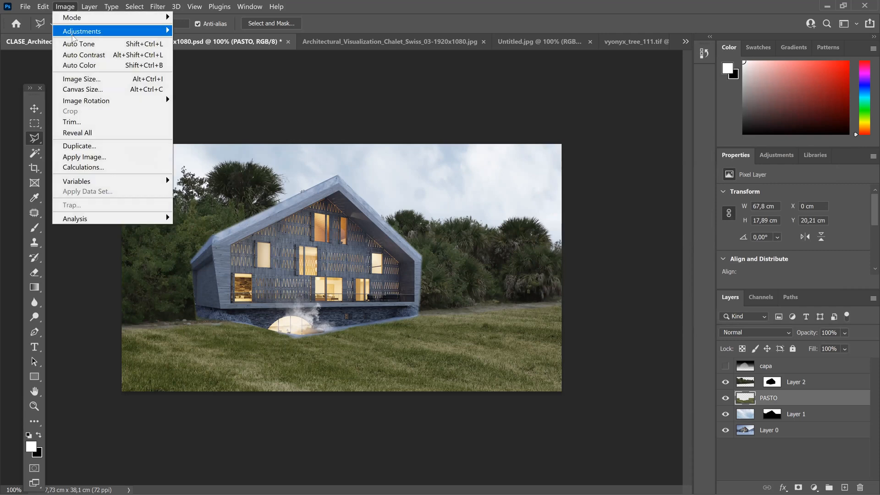
{"action": "mouse_move", "coordinate": [74, 32]}
{"action": "left_click", "coordinate": [227, 87]}
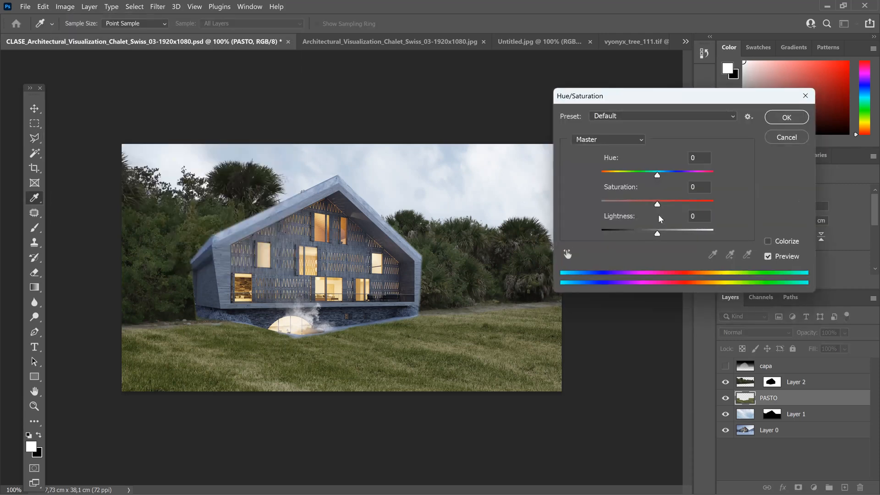
{"action": "mouse_move", "coordinate": [657, 175]}
{"action": "left_mouse_down"}
{"action": "mouse_move", "coordinate": [648, 175]}
{"action": "mouse_move", "coordinate": [668, 181]}
{"action": "mouse_move", "coordinate": [660, 181]}
{"action": "left_mouse_up"}
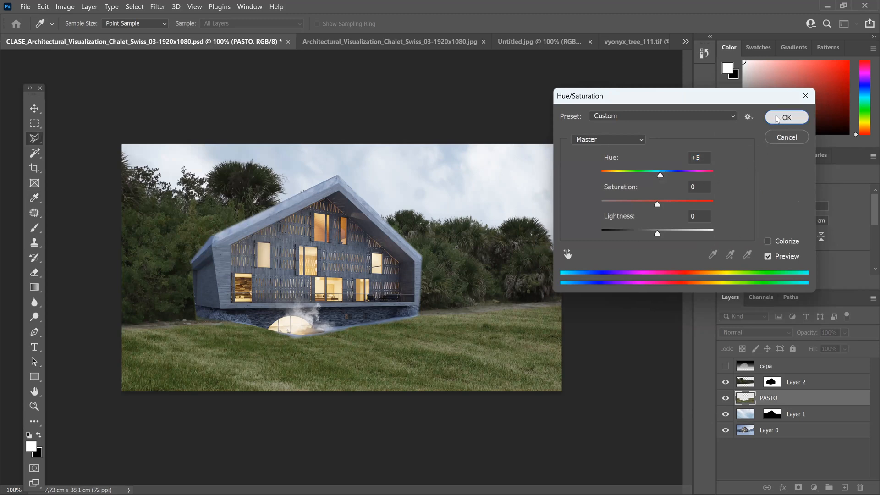
{"action": "left_click", "coordinate": [779, 117]}
Step: Apply Hue/Saturation to the chalet's Layer 0 with Hue +4 and Saturation -39
{"action": "left_click", "coordinate": [786, 431]}
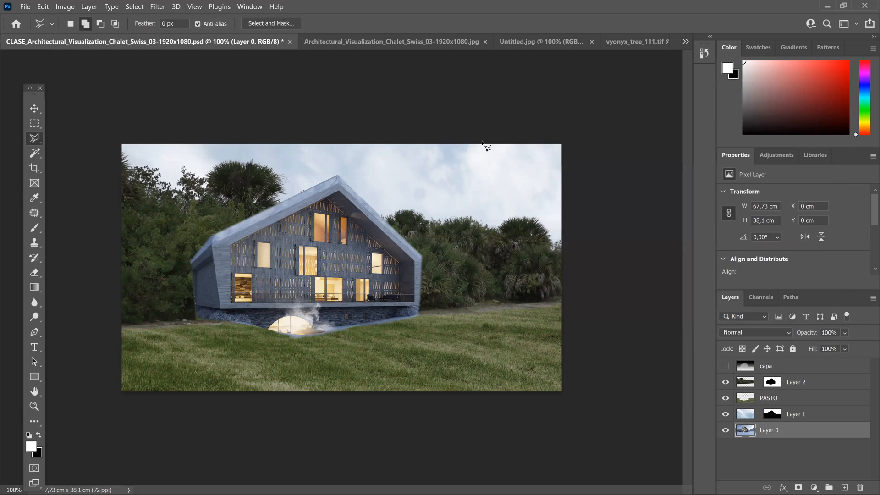
{"action": "left_click", "coordinate": [68, 6]}
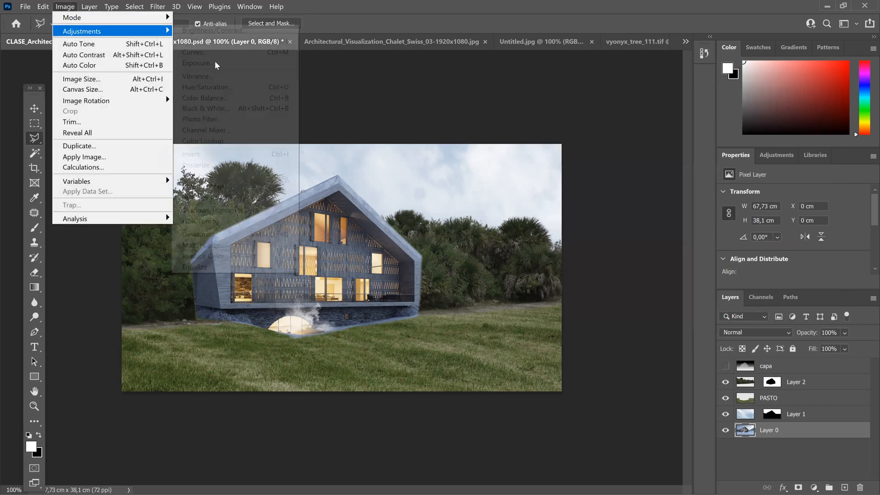
{"action": "mouse_move", "coordinate": [79, 31]}
{"action": "left_click", "coordinate": [220, 88]}
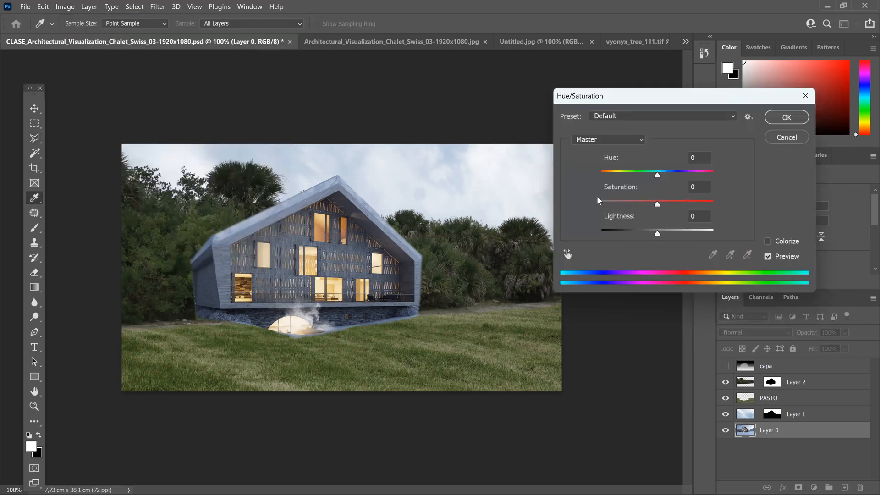
{"action": "left_click_drag", "start_coordinate": [657, 174], "coordinate": [635, 204]}
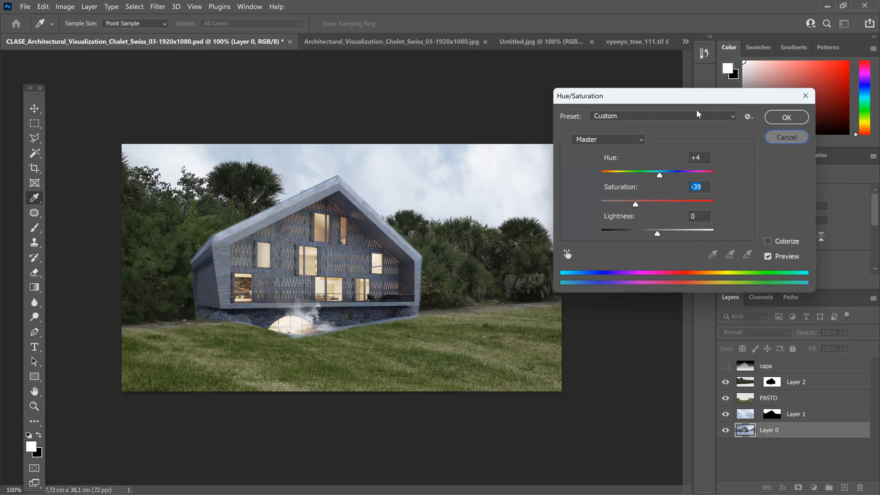
{"action": "key", "text": "Return"}
Step: Apply Color Balance to Layer 0, adjusting the yellow-blue balance of the midtones
{"action": "left_click", "coordinate": [65, 7]}
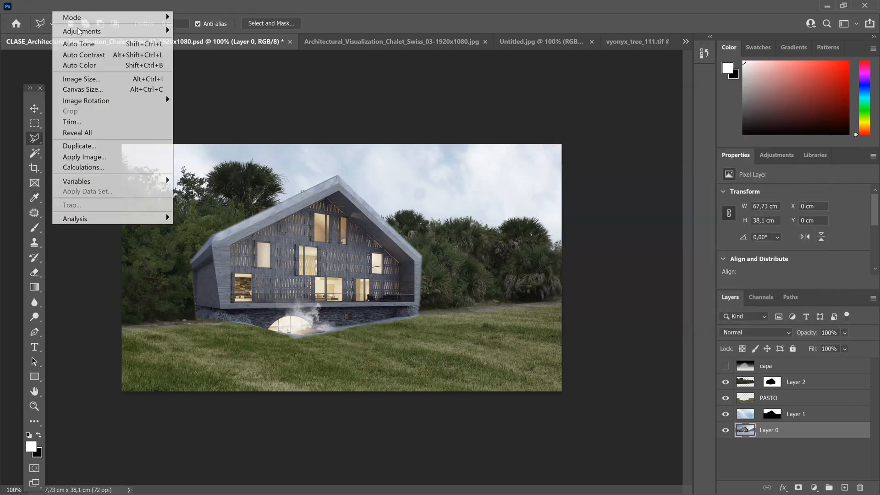
{"action": "mouse_move", "coordinate": [81, 31]}
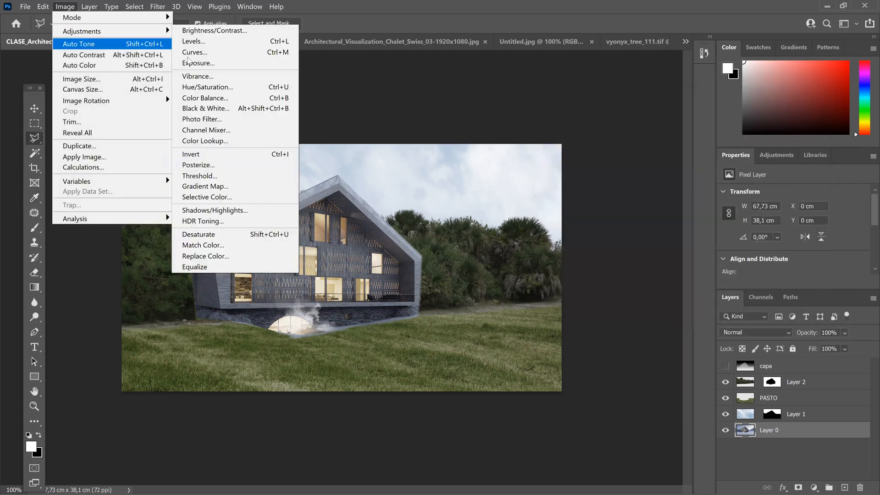
{"action": "left_click", "coordinate": [205, 97]}
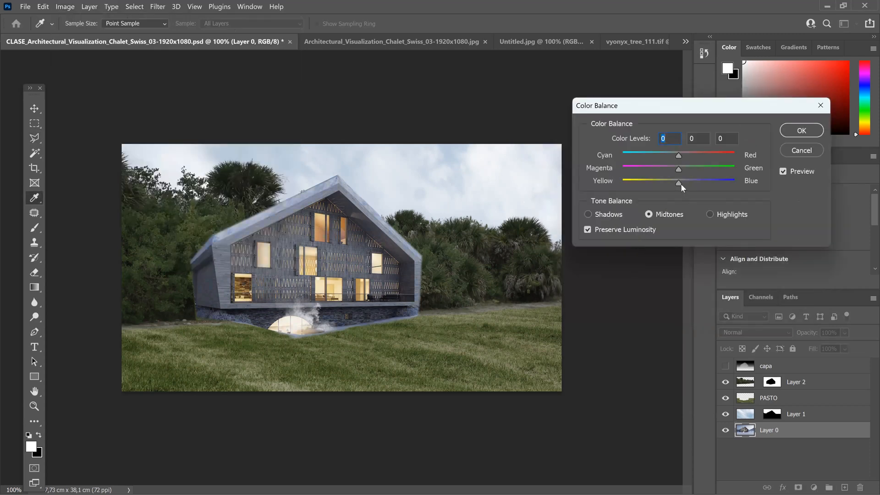
{"action": "mouse_move", "coordinate": [681, 184]}
{"action": "left_mouse_down"}
{"action": "mouse_move", "coordinate": [696, 190]}
{"action": "mouse_move", "coordinate": [680, 183]}
{"action": "mouse_move", "coordinate": [678, 161]}
{"action": "mouse_move", "coordinate": [679, 177]}
{"action": "left_mouse_up"}
{"action": "left_click", "coordinate": [682, 182]}
{"action": "left_click", "coordinate": [802, 132]}
Step: Apply Hue/Saturation to the chalet's Layer 0 with Saturation -34 and Lightness -10
{"action": "key", "text": "l"}
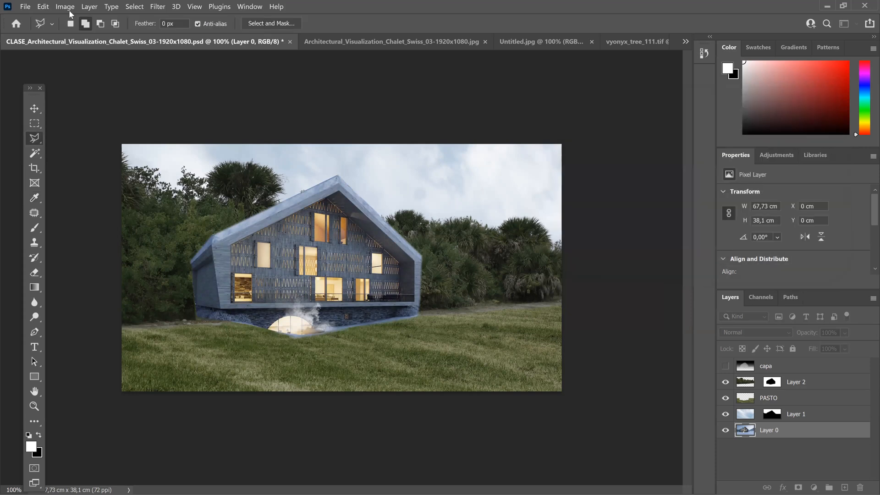
{"action": "left_click", "coordinate": [65, 6]}
{"action": "mouse_move", "coordinate": [82, 31]}
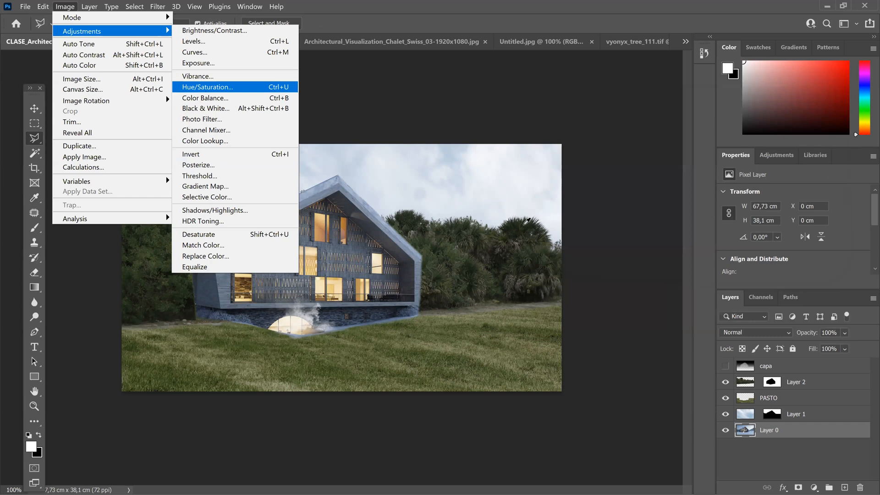
{"action": "key", "text": "Return"}
{"action": "left_click", "coordinate": [638, 202]}
{"action": "left_click", "coordinate": [646, 233]}
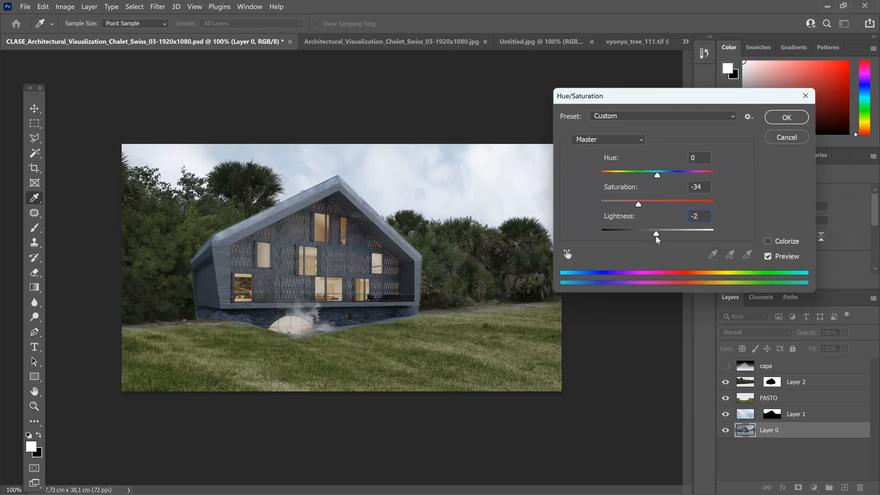
{"action": "left_click", "coordinate": [651, 234]}
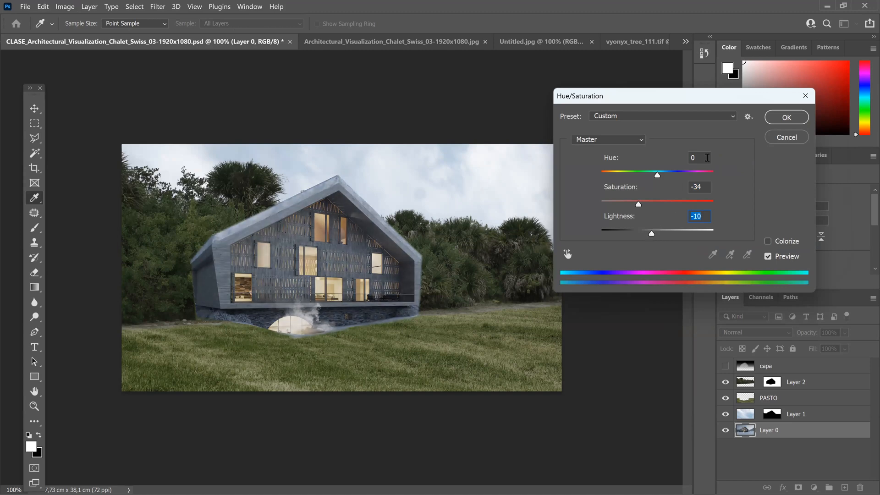
{"action": "left_click", "coordinate": [786, 118]}
{"action": "key", "text": "l"}
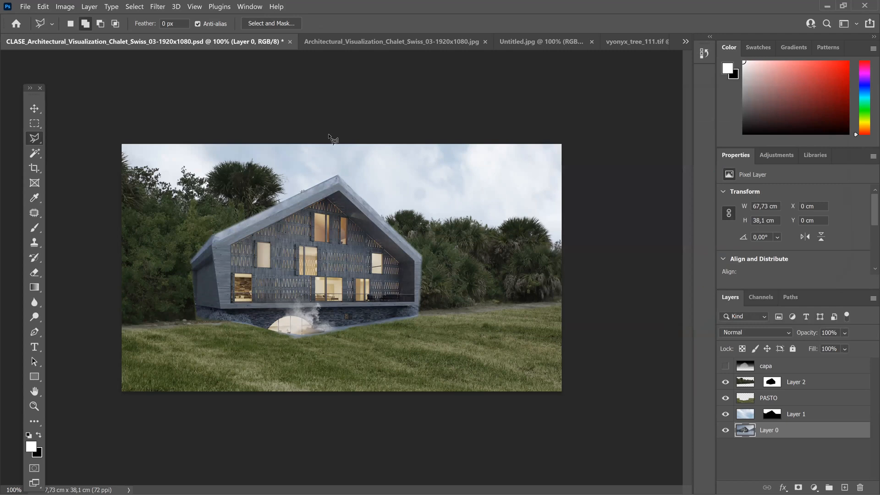
Step: Apply Brightness/Contrast to Layer 0 with Brightness 14 and Contrast 22
{"action": "left_click", "coordinate": [65, 6]}
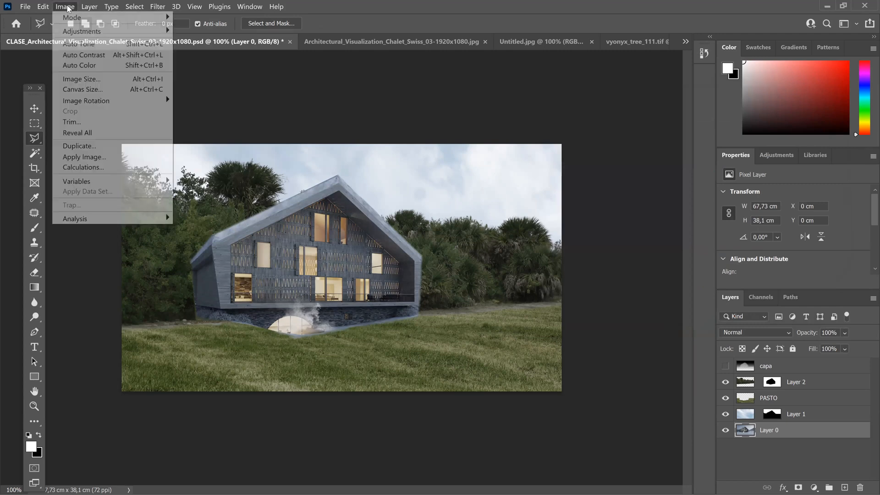
{"action": "mouse_move", "coordinate": [118, 35]}
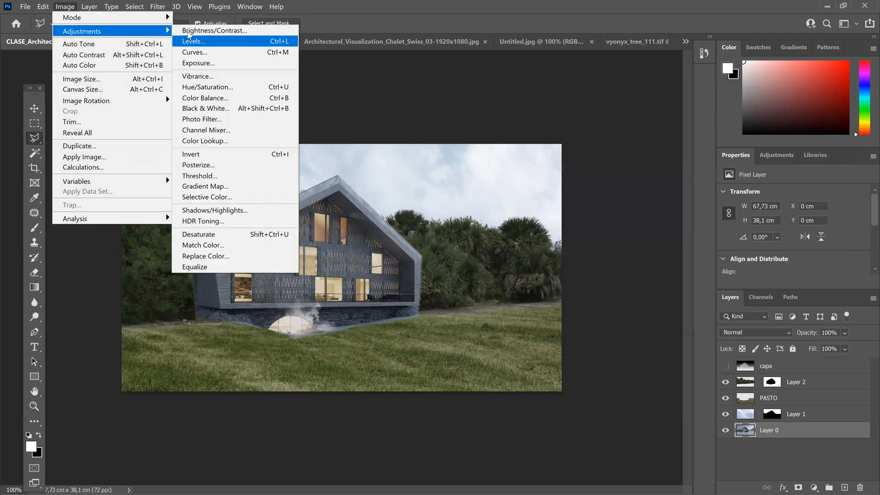
{"action": "left_click", "coordinate": [192, 31]}
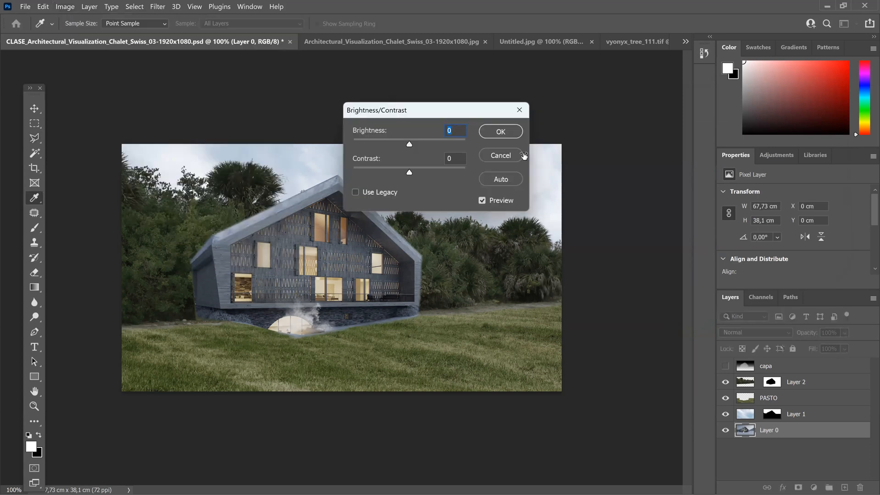
{"action": "left_click_drag", "start_coordinate": [396, 114], "coordinate": [531, 134]}
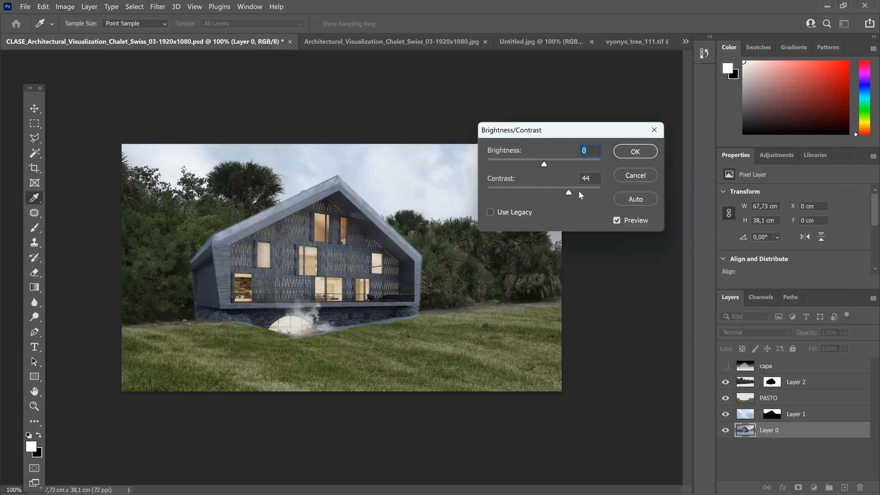
{"action": "left_click_drag", "start_coordinate": [530, 194], "coordinate": [549, 167]}
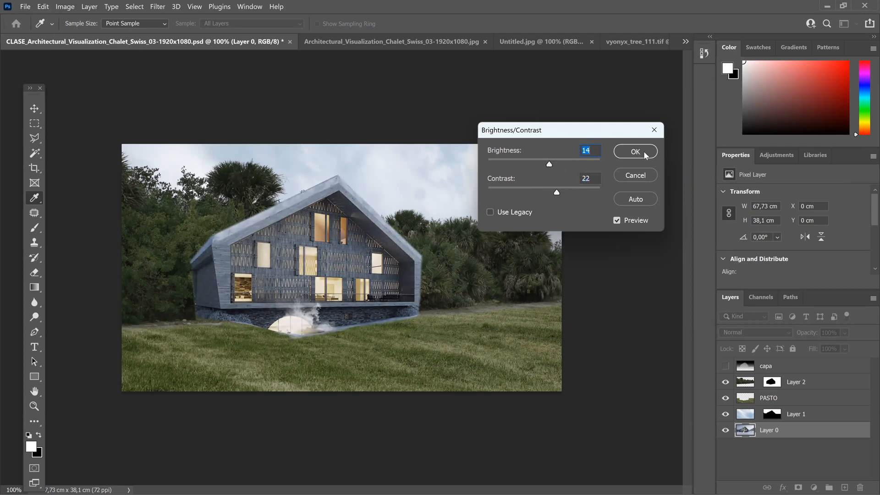
{"action": "left_click", "coordinate": [643, 153]}
{"action": "key", "text": "l"}
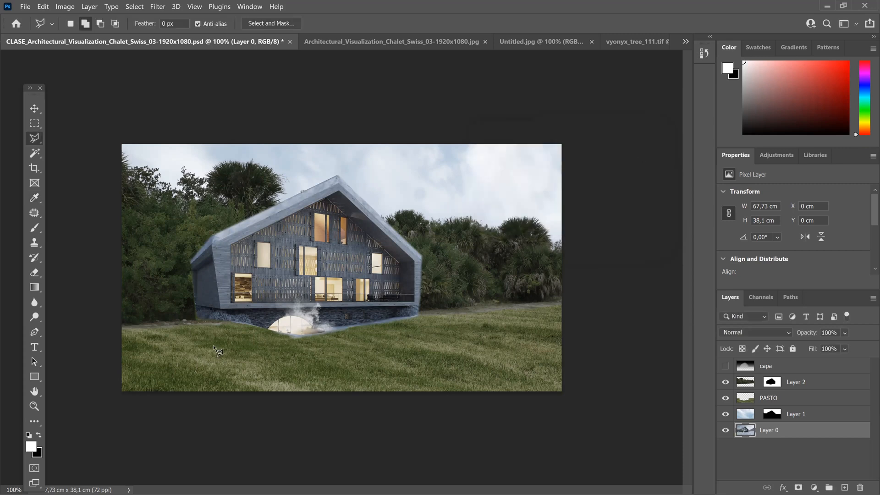
Step: Touch up the grass on the PASTO layer with the Eraser
{"action": "left_click", "coordinate": [778, 399]}
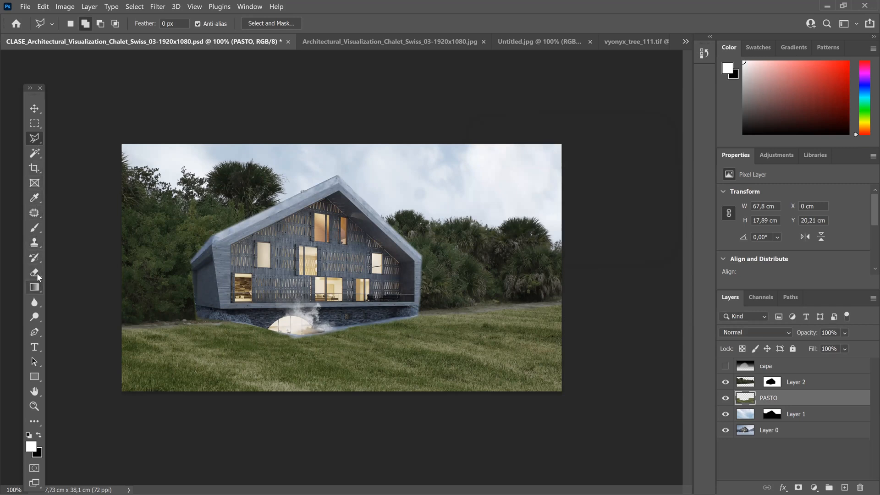
{"action": "left_click", "coordinate": [34, 273]}
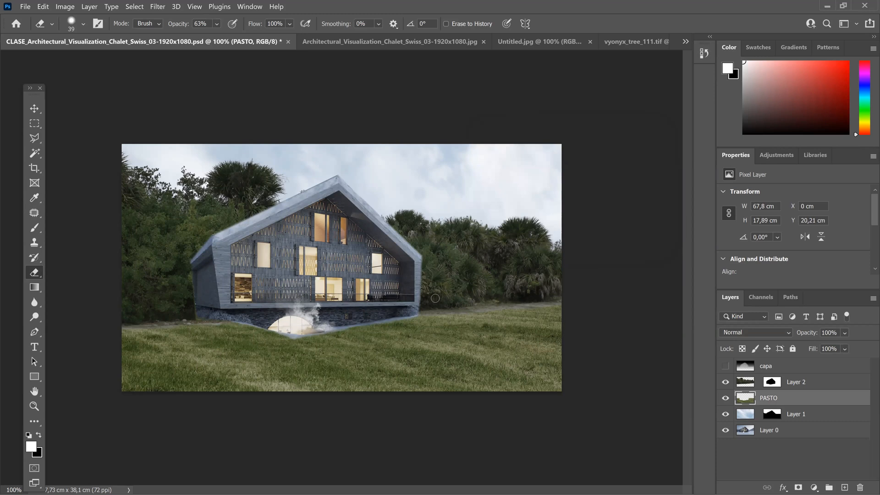
Step: Open the walking woman image camina.png from the EJERCICIOS folder
{"action": "left_click", "coordinate": [25, 7]}
{"action": "left_click", "coordinate": [38, 28]}
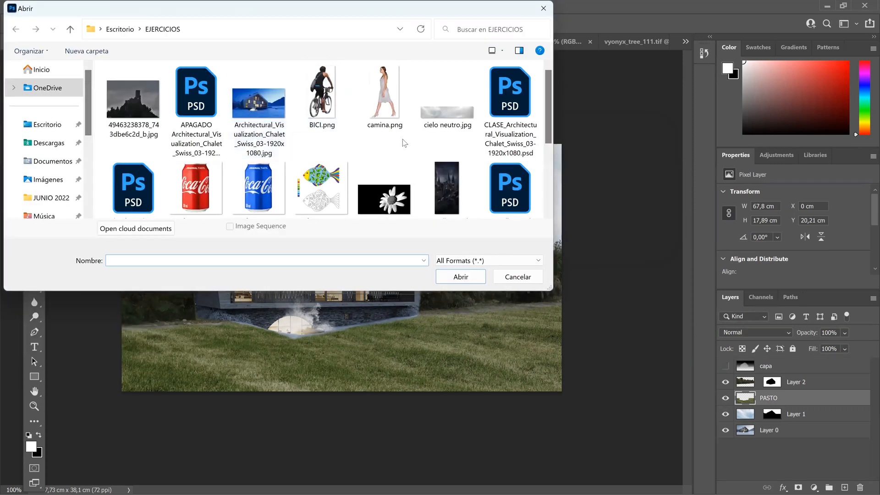
{"action": "left_click", "coordinate": [386, 124]}
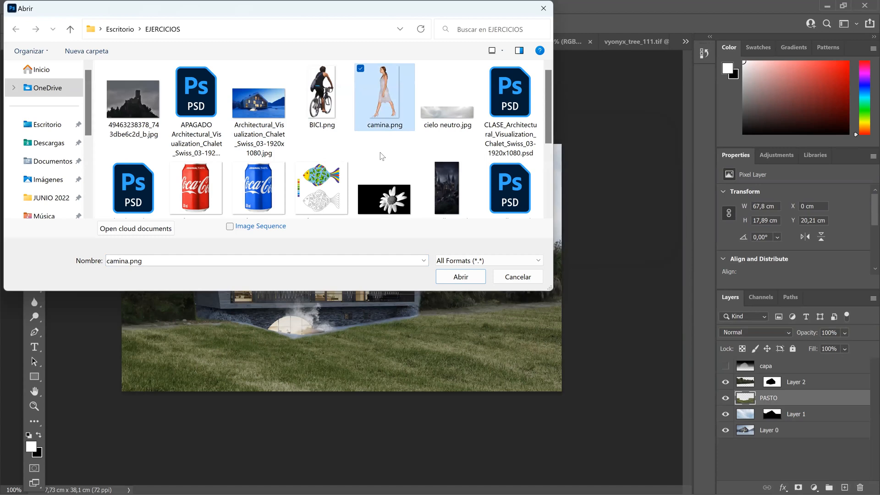
{"action": "left_click", "coordinate": [463, 278]}
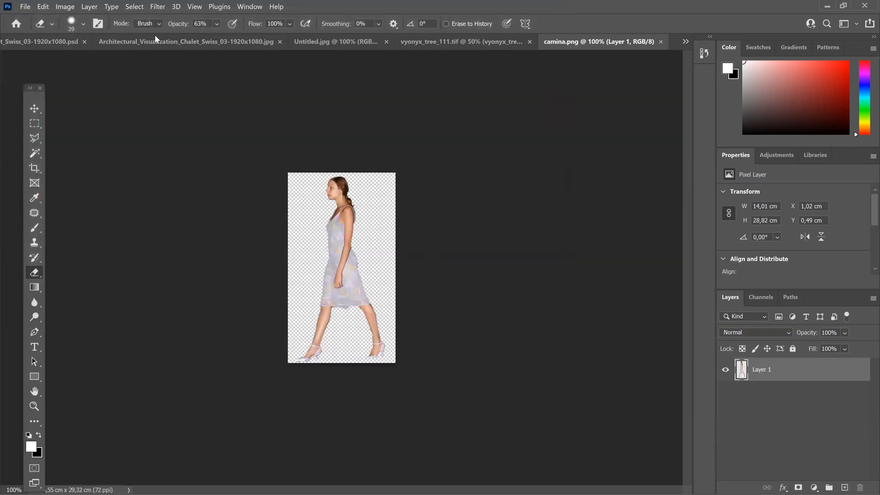
Step: Copy the entire camina.png image and paste it as a new layer above PASTO in the chalet PSD
{"action": "left_click", "coordinate": [56, 8]}
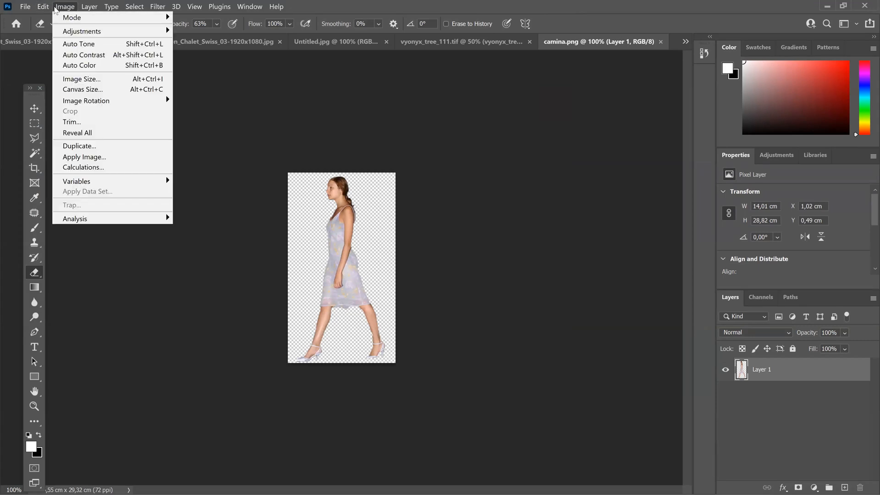
{"action": "mouse_move", "coordinate": [44, 6]}
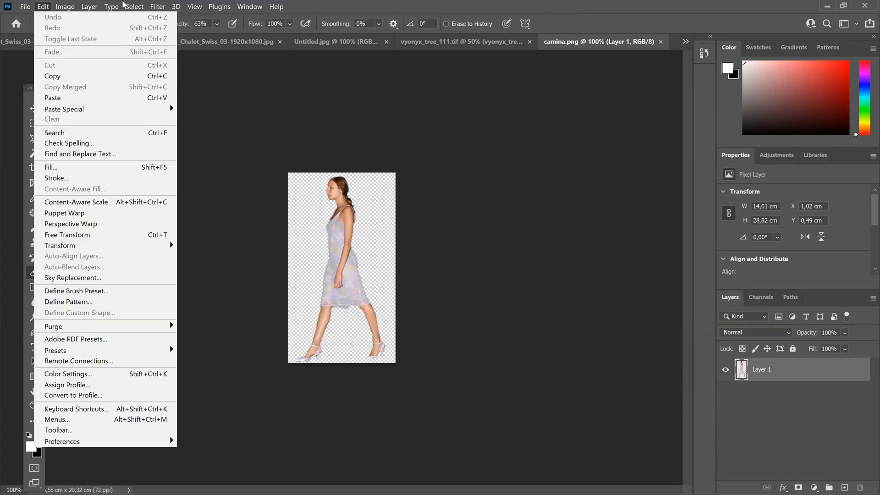
{"action": "left_click", "coordinate": [139, 18]}
{"action": "left_click", "coordinate": [64, 7]}
{"action": "mouse_move", "coordinate": [44, 7]}
{"action": "left_click", "coordinate": [77, 76]}
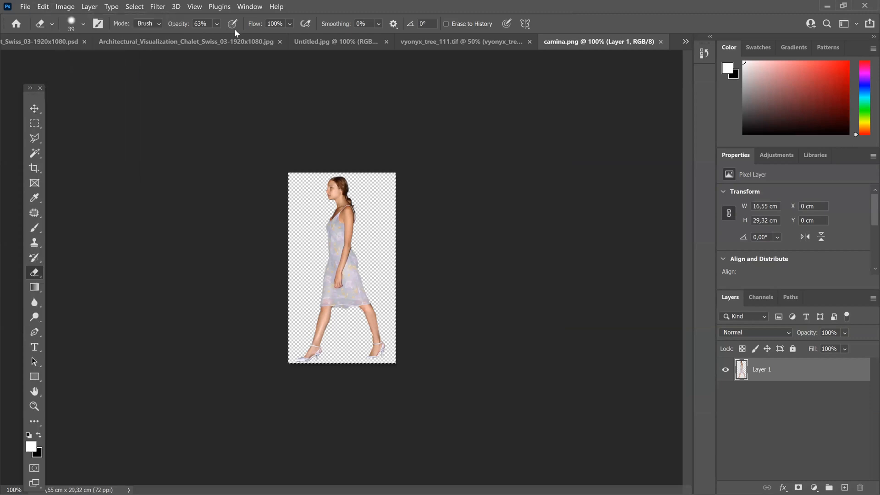
{"action": "left_click", "coordinate": [230, 41]}
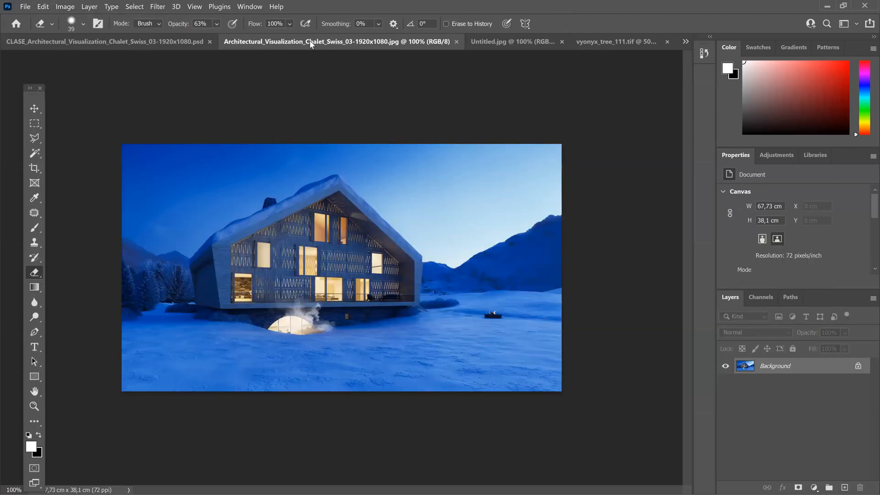
{"action": "left_click", "coordinate": [134, 44]}
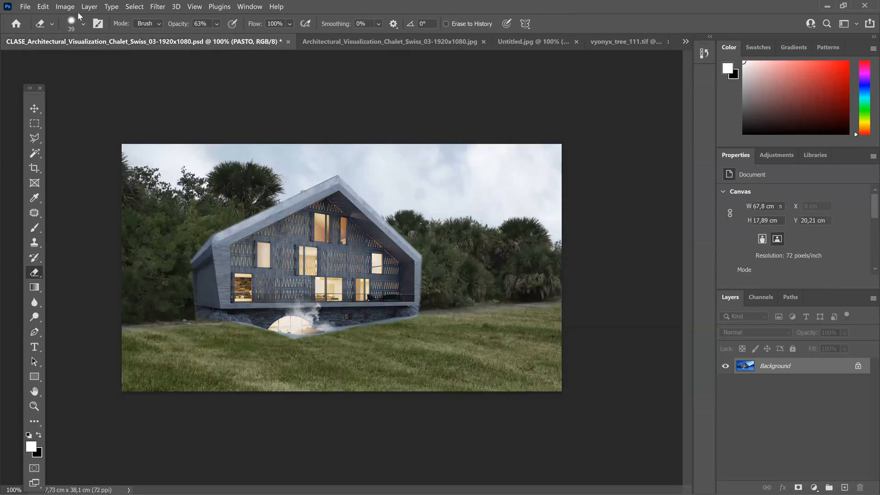
{"action": "key", "text": "alt+e"}
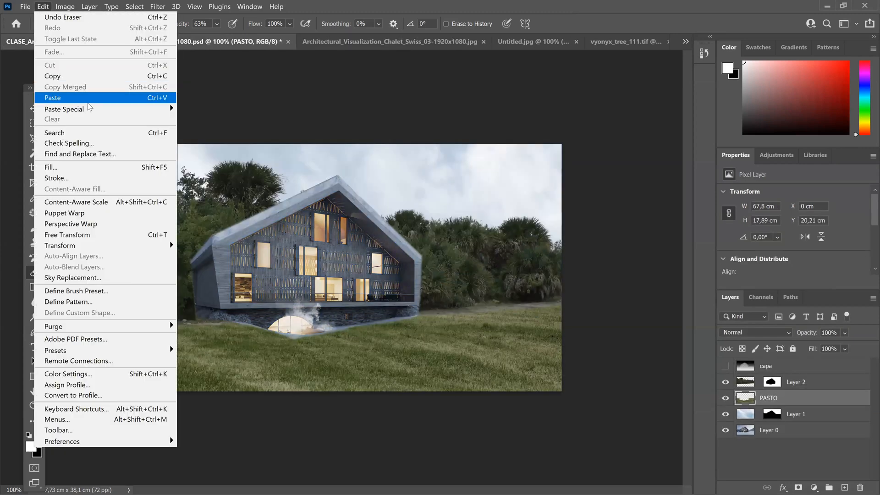
{"action": "left_click", "coordinate": [89, 101]}
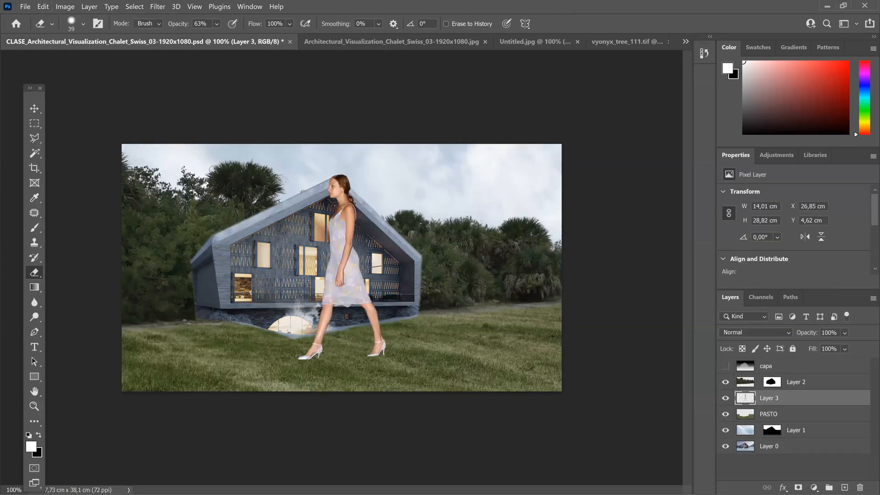
Step: Scale the woman proportionally to about 1.48 × 3.07 cm and place her inside the chalet's lit lower-floor window behind the railing
{"action": "key", "text": "ctrl+t"}
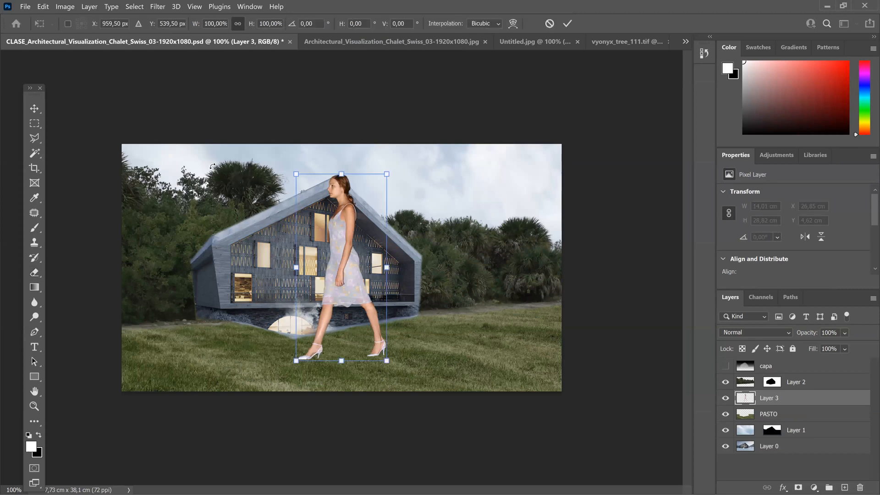
{"action": "left_click_drag", "start_coordinate": [377, 194], "coordinate": [334, 288]}
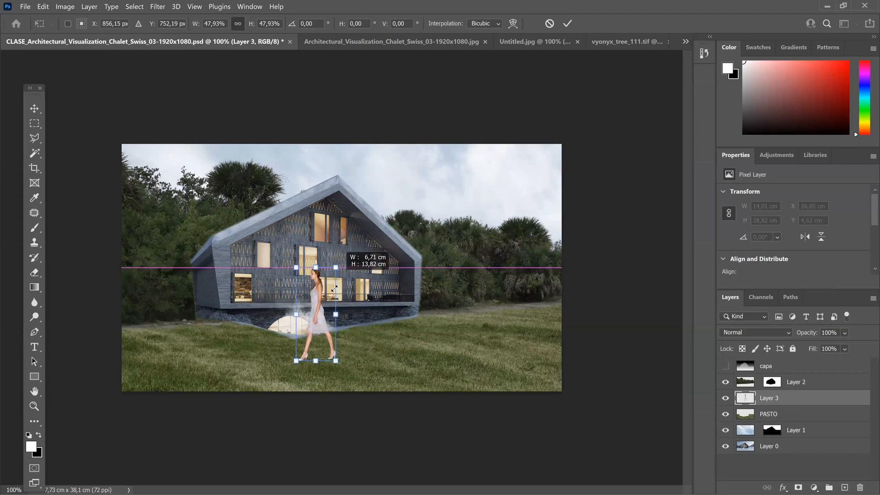
{"action": "left_click_drag", "start_coordinate": [327, 323], "coordinate": [307, 357]}
{"action": "left_click_drag", "start_coordinate": [311, 321], "coordinate": [340, 271]}
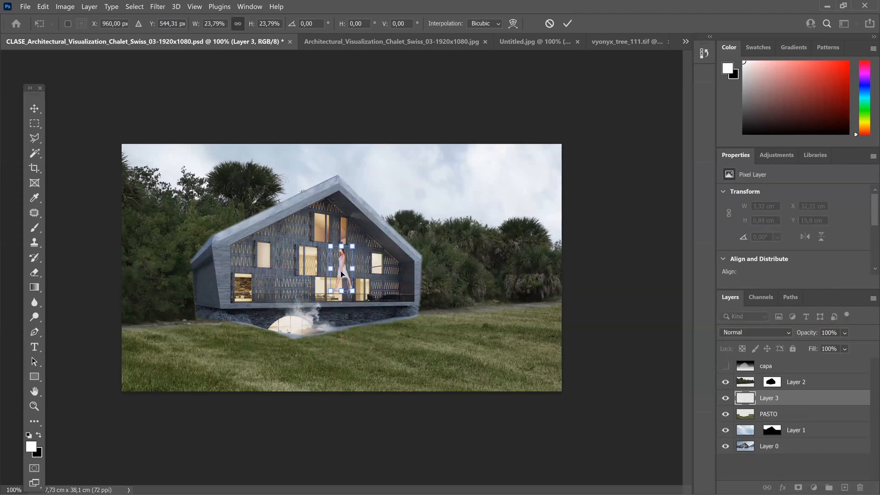
{"action": "scroll", "coordinate": [340, 270], "scroll_direction": "up", "scroll_amount": 1}
{"action": "scroll", "coordinate": [340, 270], "scroll_direction": "up", "scroll_amount": 3}
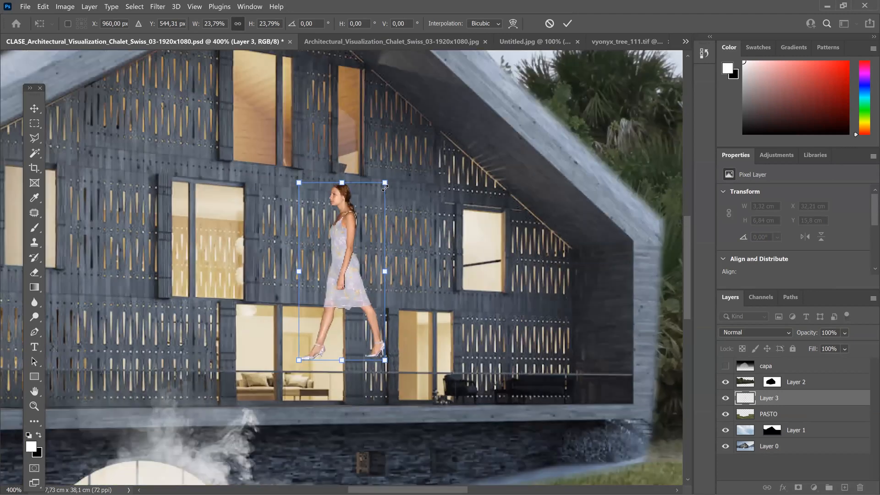
{"action": "left_click_drag", "start_coordinate": [384, 185], "coordinate": [322, 321]}
{"action": "key", "text": "Return"}
{"action": "key", "text": "e"}
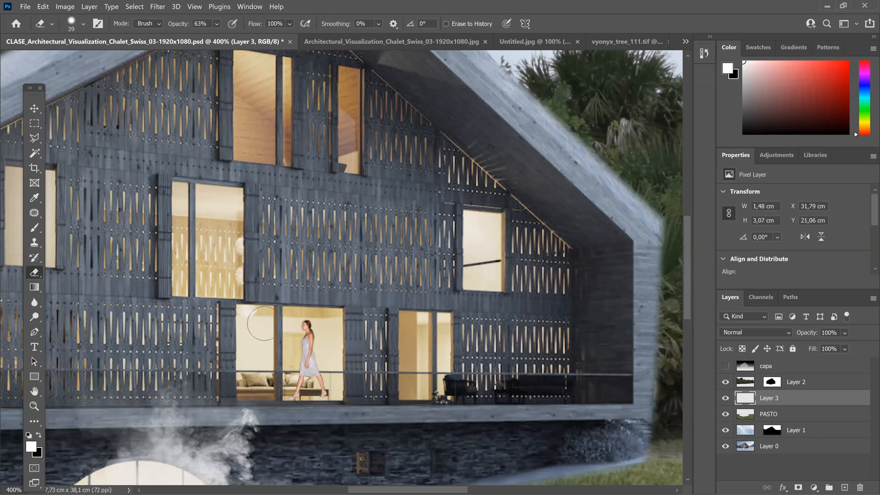
Step: Apply Hue/Saturation to the woman's layer with Hue +18, Saturation -33 and Lightness -39
{"action": "left_click", "coordinate": [59, 9]}
{"action": "mouse_move", "coordinate": [73, 31]}
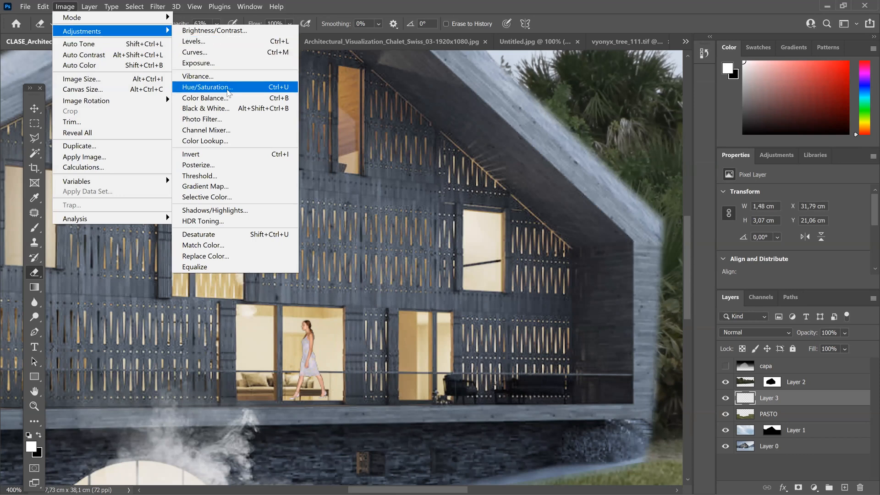
{"action": "left_click", "coordinate": [228, 87]}
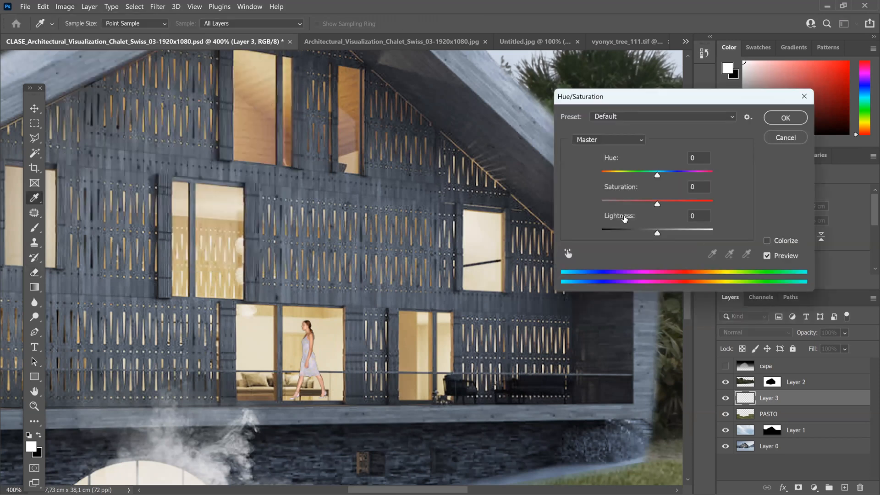
{"action": "left_click", "coordinate": [641, 233]}
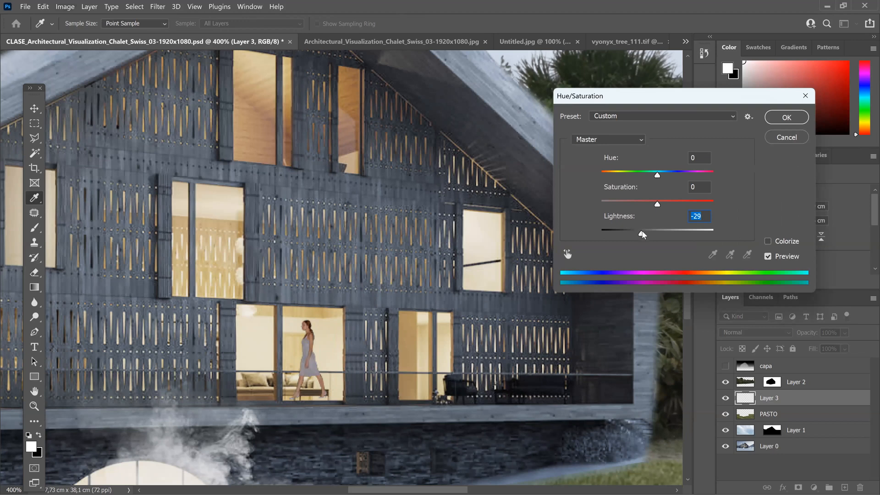
{"action": "left_click", "coordinate": [639, 203]}
{"action": "left_click", "coordinate": [657, 175]}
{"action": "left_click_drag", "start_coordinate": [644, 180], "coordinate": [666, 189]}
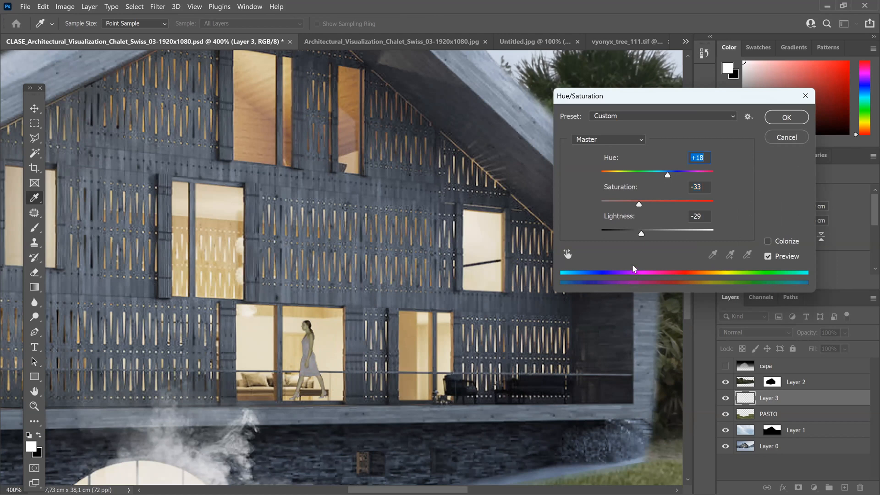
{"action": "left_click", "coordinate": [636, 235]}
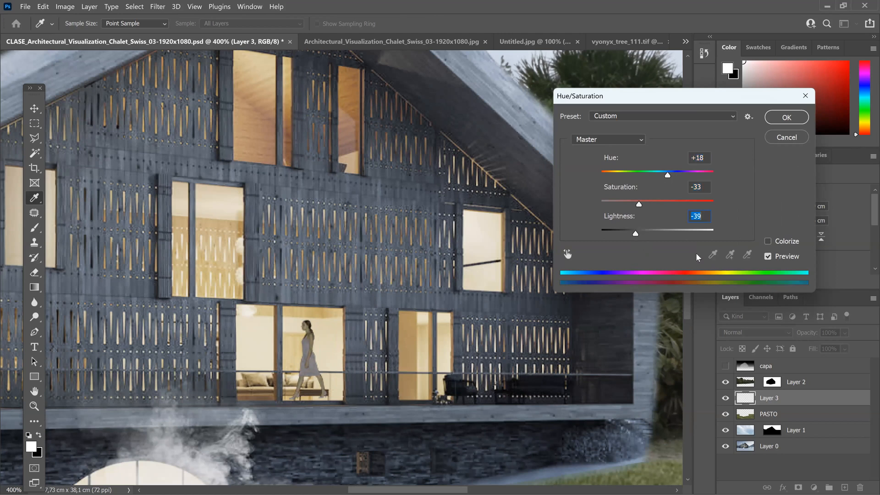
{"action": "left_click", "coordinate": [787, 117]}
{"action": "key", "text": "e"}
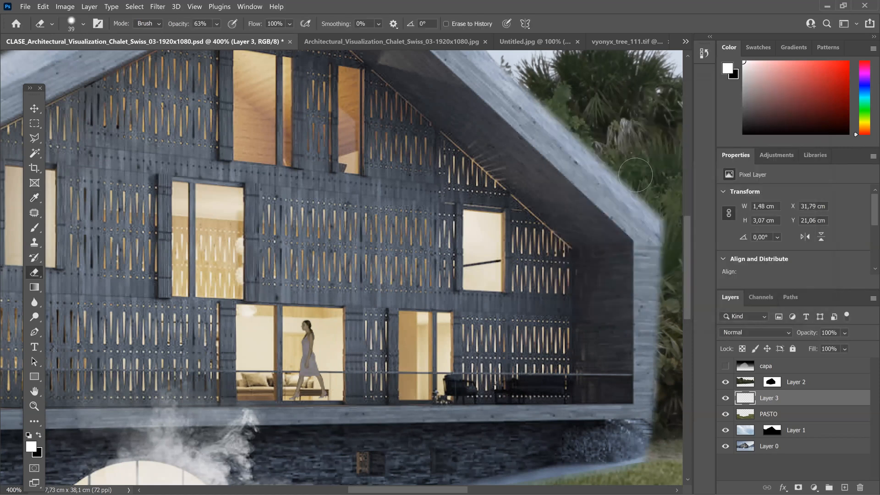
Step: Move the walking woman slightly down in the chalet's lit lower-floor window
{"action": "left_click", "coordinate": [34, 108]}
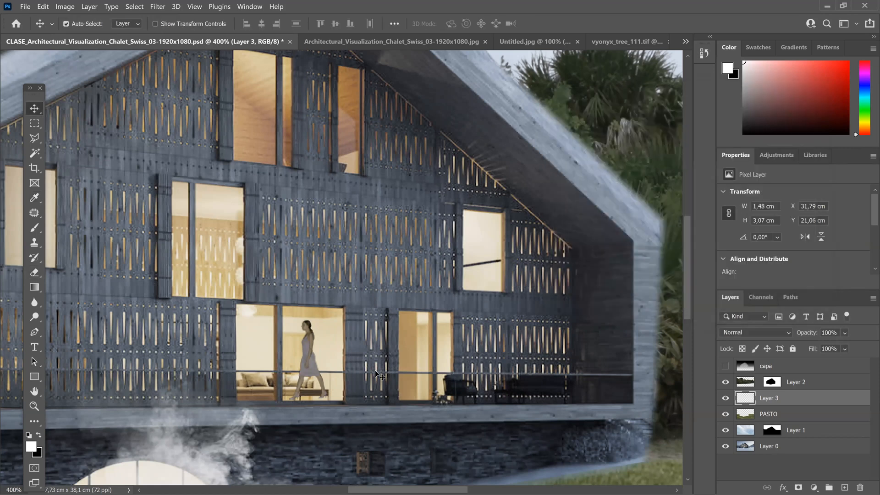
{"action": "left_click_drag", "start_coordinate": [305, 352], "coordinate": [307, 359]}
{"action": "key", "text": "ctrl"}
{"action": "key", "text": "ctrl+minus"}
{"action": "key", "text": "ctrl+minus"}
{"action": "key", "text": "ctrl+minus"}
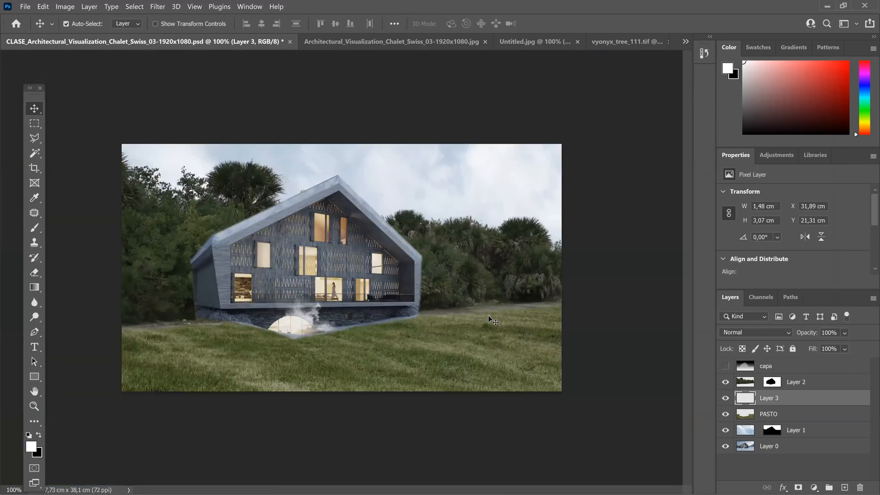
Step: Open the bush image vyonyx_tree_109.tif from the EJERCICIOS folder
{"action": "left_click", "coordinate": [24, 8]}
{"action": "left_click", "coordinate": [40, 28]}
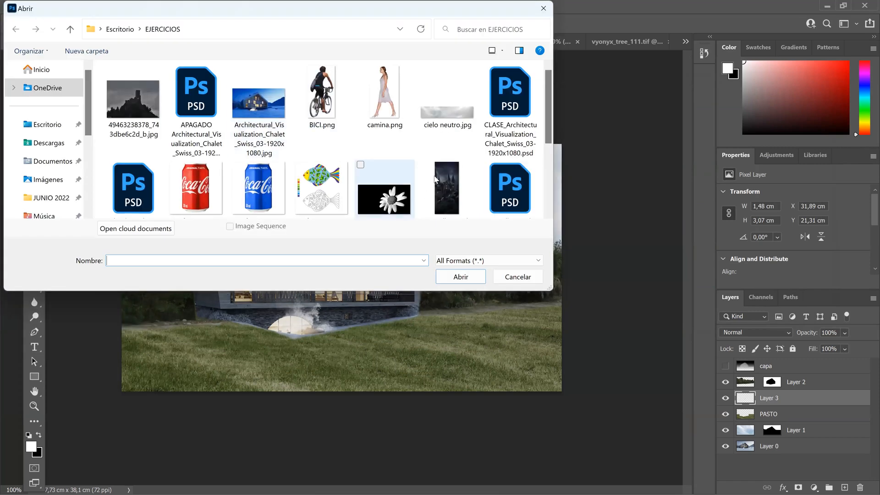
{"action": "scroll", "coordinate": [411, 174], "scroll_direction": "down", "scroll_amount": 3}
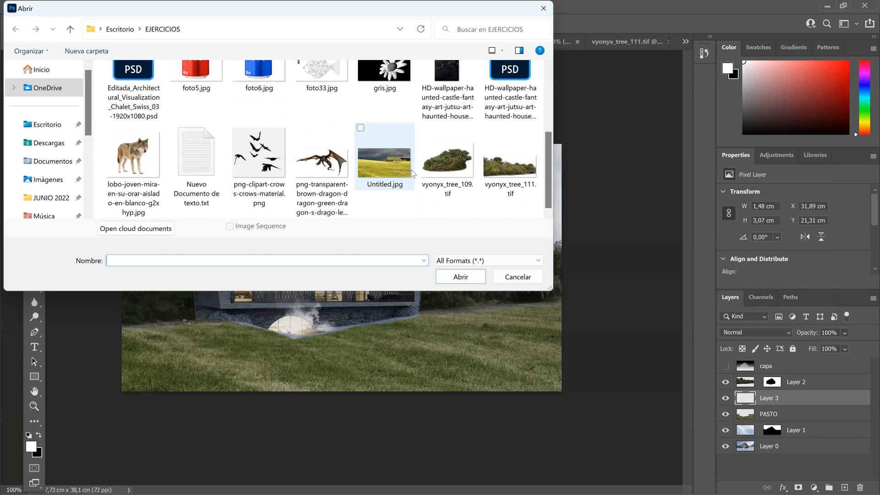
{"action": "left_click", "coordinate": [140, 163]}
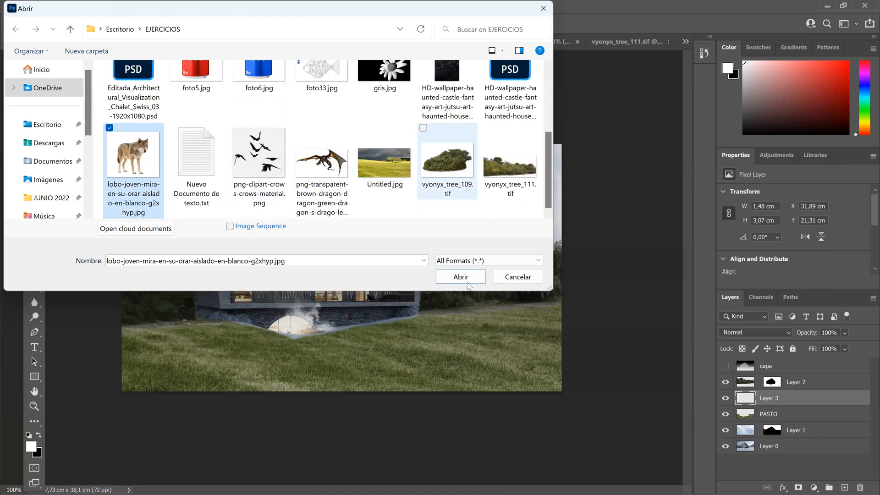
{"action": "left_click", "coordinate": [467, 283]}
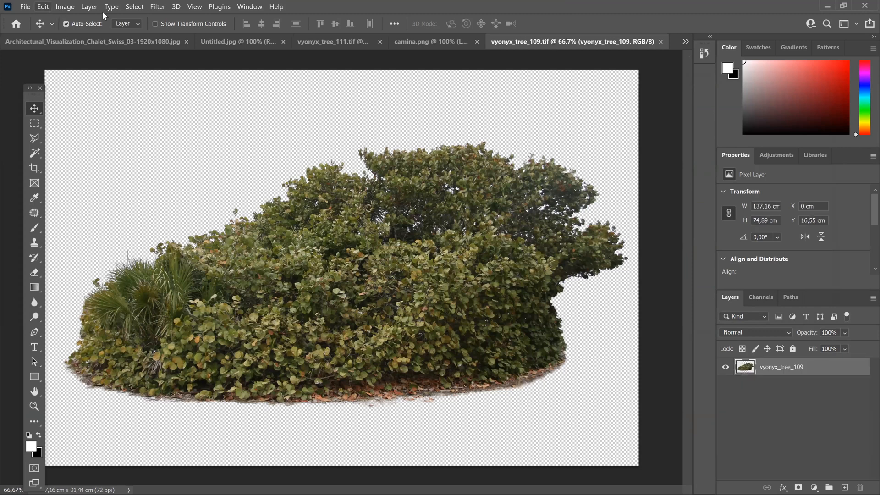
Step: Select the entire vyonyx_tree_109.tif image and copy it
{"action": "left_click", "coordinate": [135, 7]}
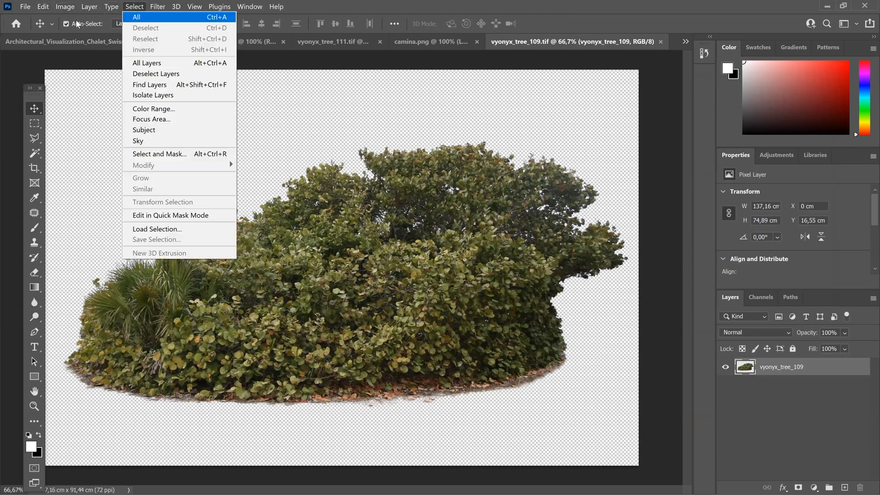
{"action": "left_click", "coordinate": [137, 17]}
{"action": "left_click", "coordinate": [46, 7]}
{"action": "left_click", "coordinate": [69, 77]}
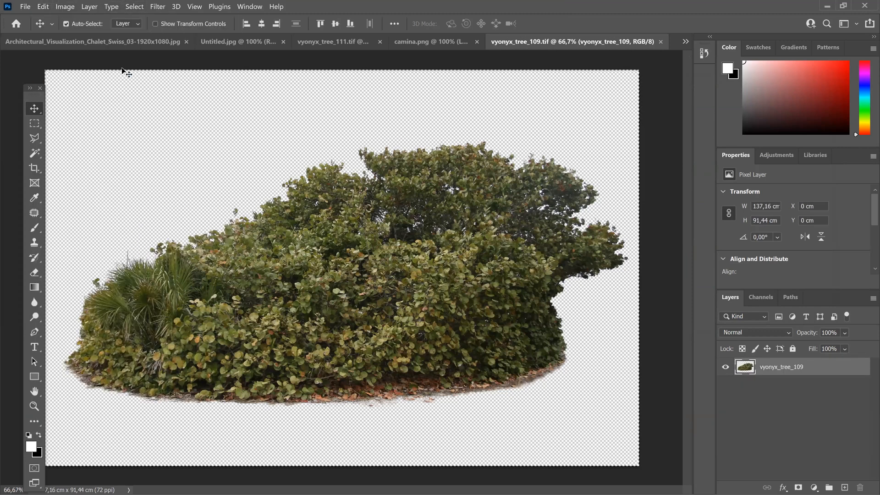
Step: Close Untitled.jpg and camina.png, and return to the chalet PSD
{"action": "left_click", "coordinate": [210, 44]}
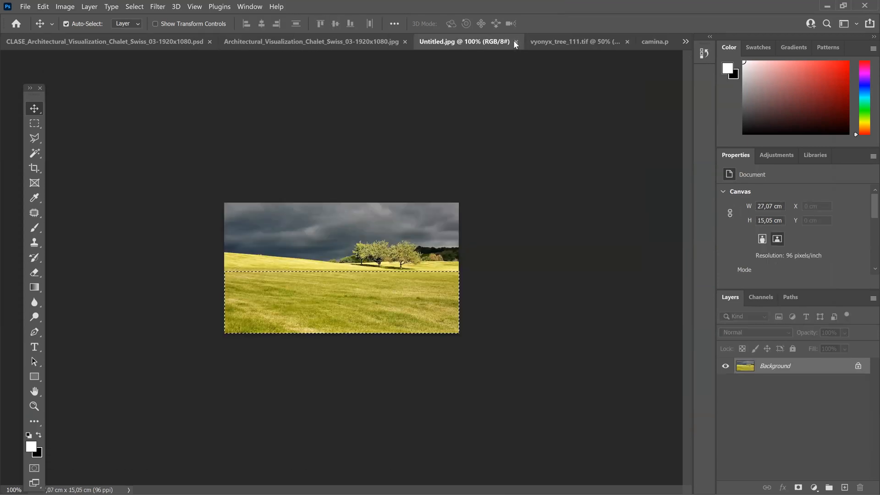
{"action": "left_click", "coordinate": [515, 41]}
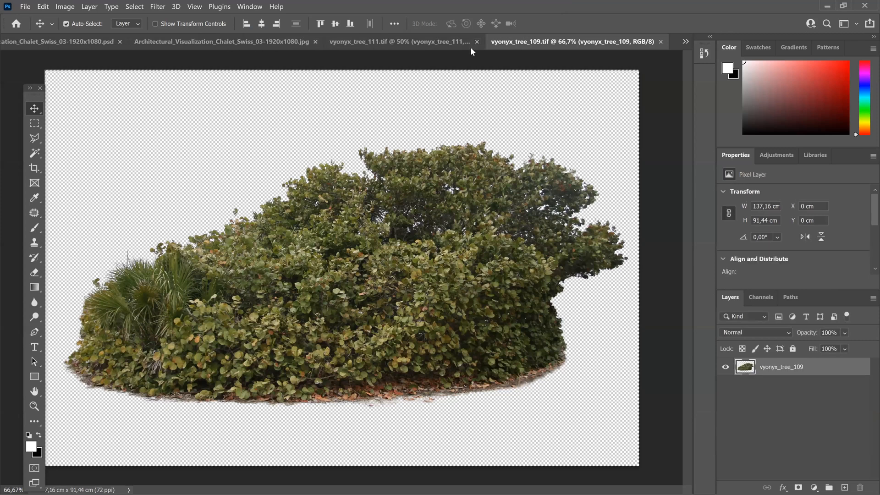
{"action": "left_click", "coordinate": [76, 43]}
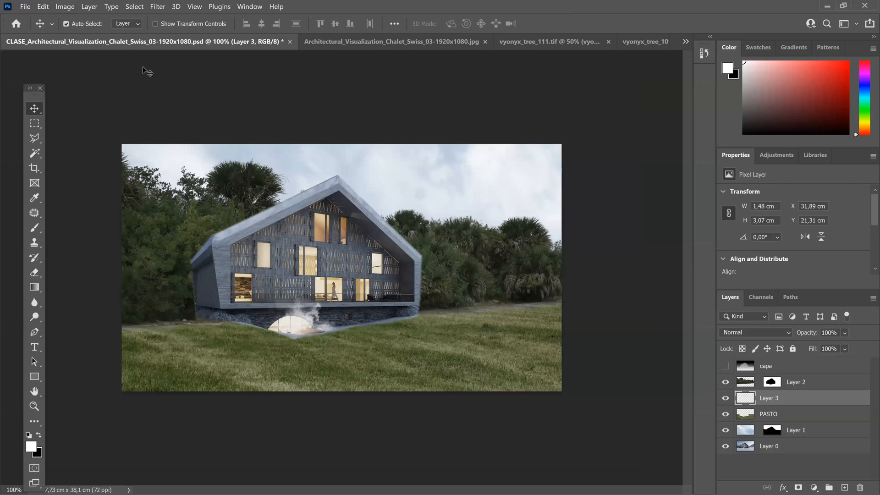
Step: Paste the bush as a new layer above the walking woman and scale it proportionally to about 29% over the chalet
{"action": "key", "text": "alt+e"}
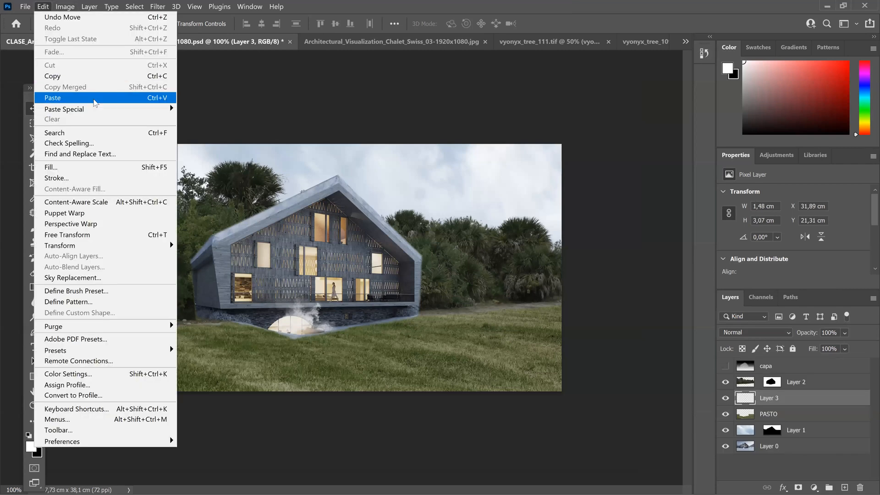
{"action": "left_click", "coordinate": [94, 100]}
{"action": "left_click_drag", "start_coordinate": [366, 315], "coordinate": [238, 243]}
{"action": "key", "text": "ctrl+t"}
{"action": "left_click_drag", "start_coordinate": [303, 299], "coordinate": [422, 365]}
{"action": "left_click_drag", "start_coordinate": [116, 137], "coordinate": [427, 309]}
{"action": "left_click_drag", "start_coordinate": [454, 341], "coordinate": [129, 199]}
{"action": "left_click_drag", "start_coordinate": [106, 156], "coordinate": [428, 331]}
{"action": "left_click_drag", "start_coordinate": [480, 352], "coordinate": [264, 273]}
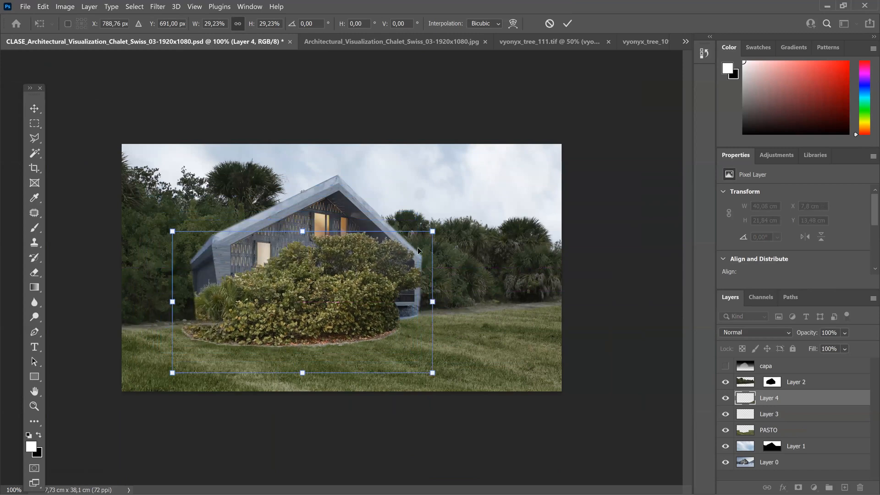
Step: Shrink the bush to about 13.37 × 7.09 cm and place it on the grass at the chalet's front left corner
{"action": "left_click_drag", "start_coordinate": [433, 232], "coordinate": [274, 348]}
{"action": "left_click_drag", "start_coordinate": [288, 313], "coordinate": [285, 311]}
{"action": "left_click_drag", "start_coordinate": [222, 347], "coordinate": [250, 335]}
{"action": "left_click_drag", "start_coordinate": [199, 354], "coordinate": [228, 317]}
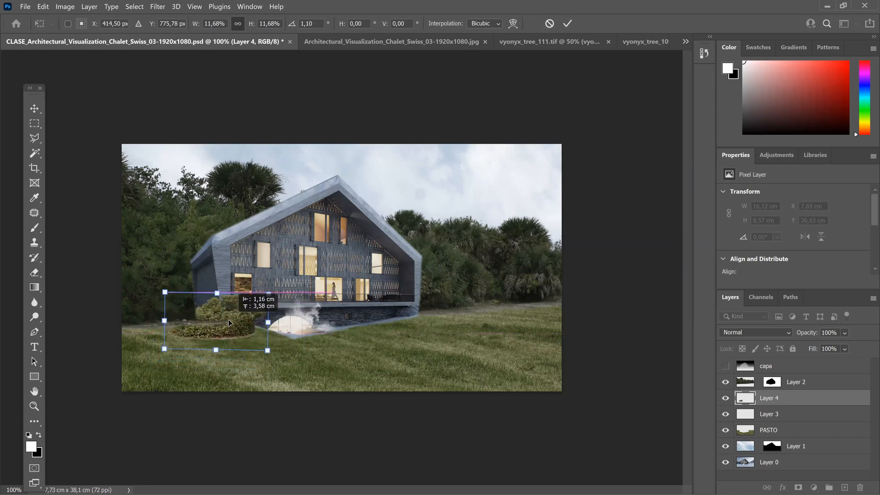
{"action": "left_click_drag", "start_coordinate": [269, 294], "coordinate": [236, 319]}
{"action": "key", "text": "Return"}
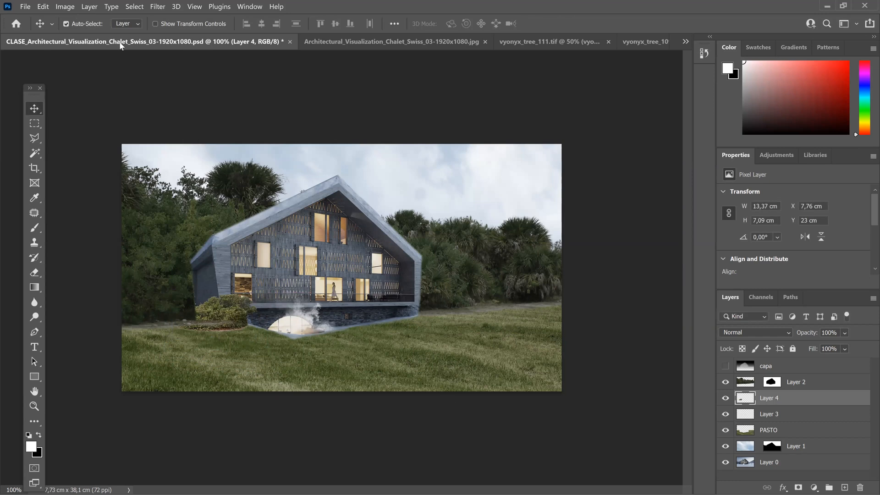
Step: Free-transform the bush layer with a slight Perspective adjustment at its upper right corner
{"action": "left_click", "coordinate": [43, 8]}
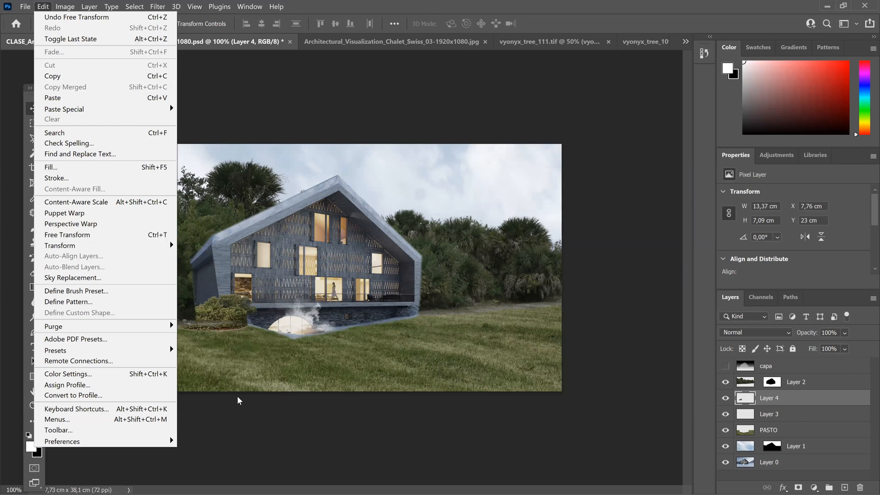
{"action": "left_click", "coordinate": [241, 352]}
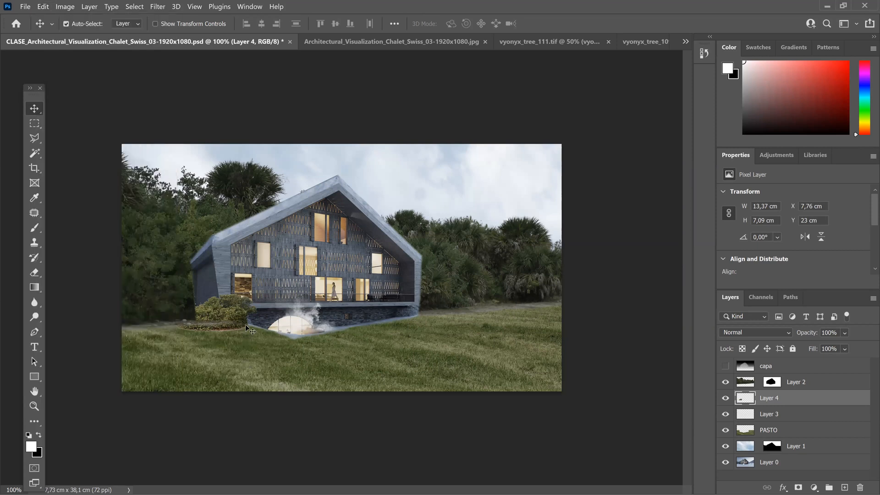
{"action": "key", "text": "ctrl+t"}
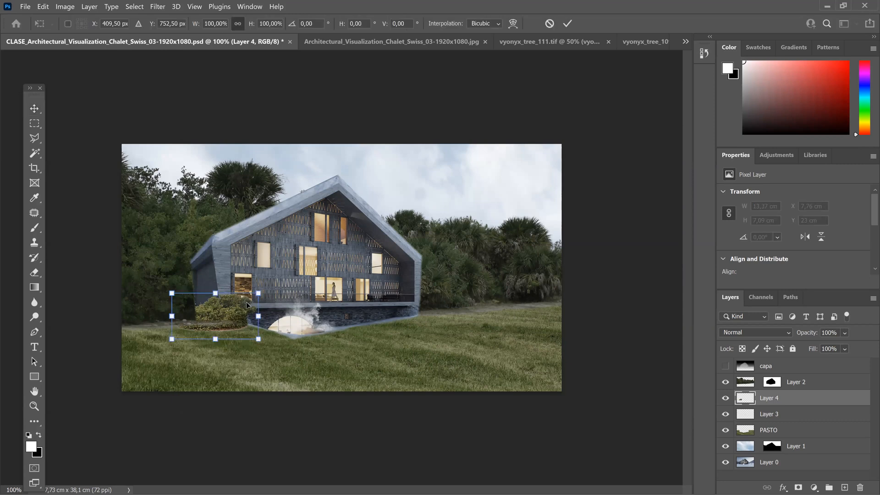
{"action": "right_click", "coordinate": [247, 302]}
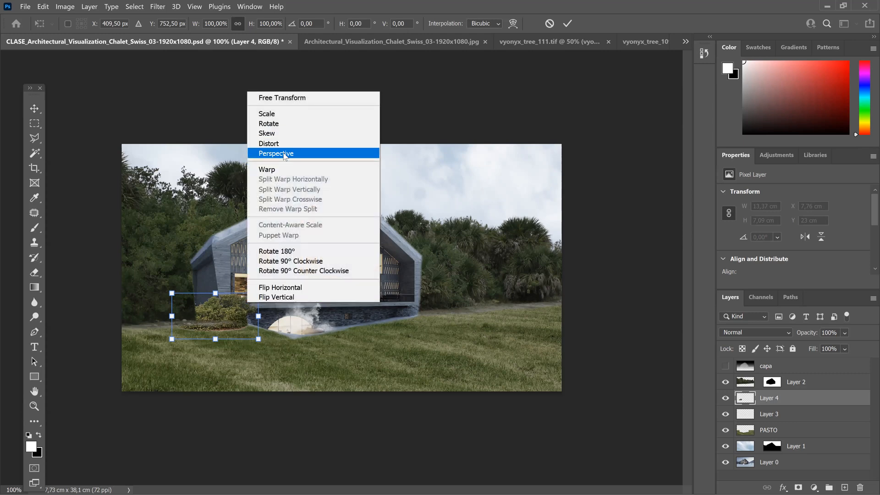
{"action": "left_click", "coordinate": [288, 153]}
{"action": "mouse_move", "coordinate": [259, 293]}
{"action": "left_mouse_down"}
{"action": "mouse_move", "coordinate": [259, 285]}
{"action": "mouse_move", "coordinate": [260, 293]}
{"action": "left_mouse_up"}
Step: Distort the bush by pulling its corners and right side outward to about 15.7 × 9.88 cm, covering the chalet's lower left corner
{"action": "right_click", "coordinate": [232, 305]}
{"action": "left_click", "coordinate": [253, 149]}
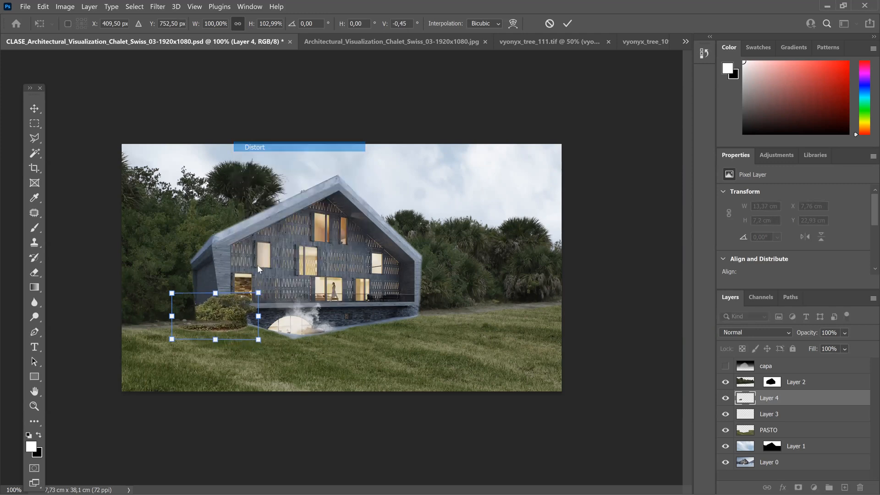
{"action": "left_click_drag", "start_coordinate": [260, 292], "coordinate": [260, 285]}
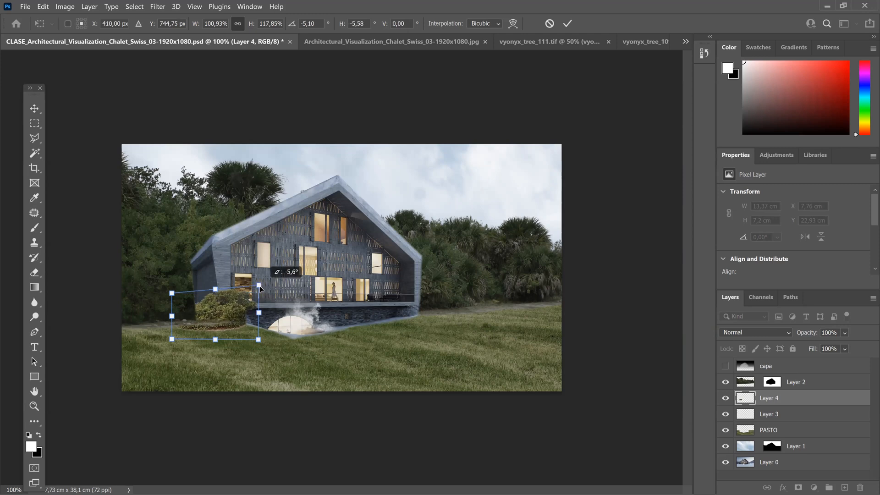
{"action": "left_click_drag", "start_coordinate": [173, 340], "coordinate": [166, 348]}
{"action": "left_click_drag", "start_coordinate": [172, 292], "coordinate": [156, 274]}
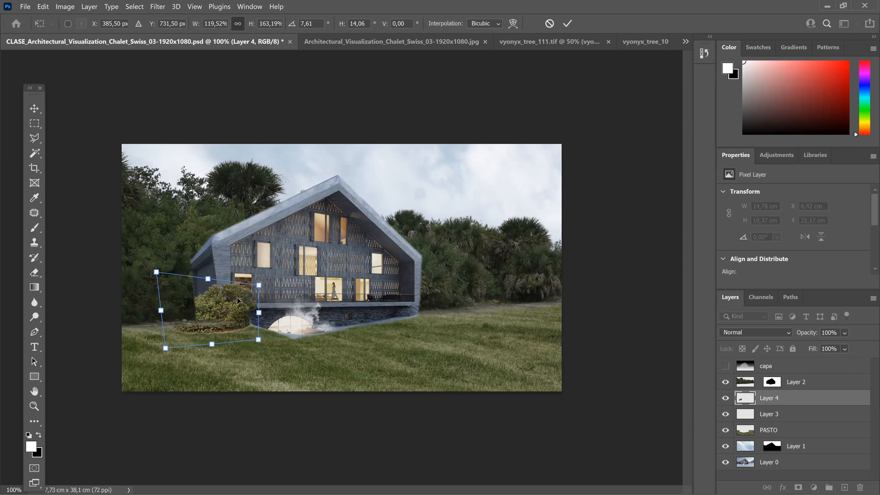
{"action": "left_click_drag", "start_coordinate": [259, 315], "coordinate": [290, 311]}
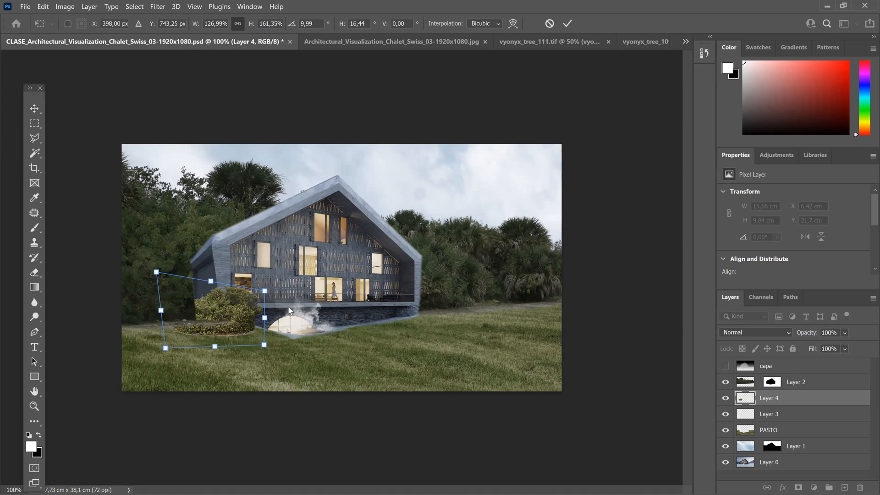
{"action": "key", "text": "Return"}
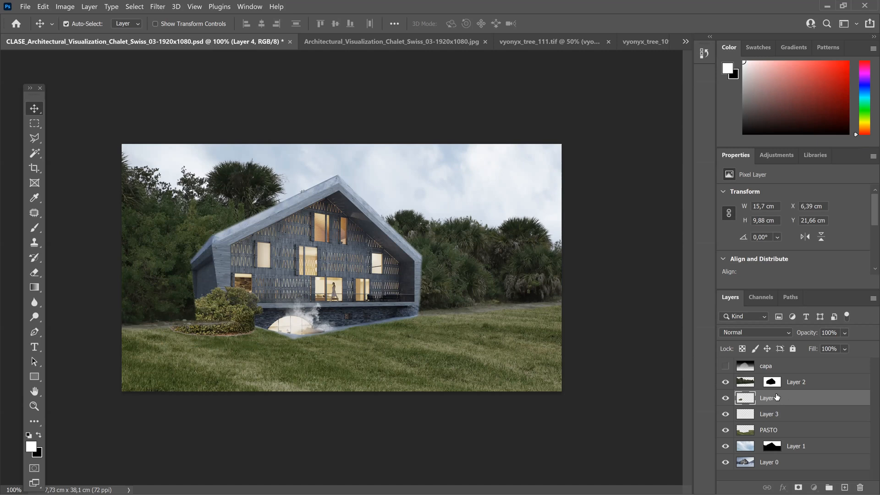
Step: Move the bush layer above the trees layer and apply Hue/Saturation with Hue +16, Saturation -32 and Lightness -40
{"action": "left_click_drag", "start_coordinate": [776, 397], "coordinate": [772, 379]}
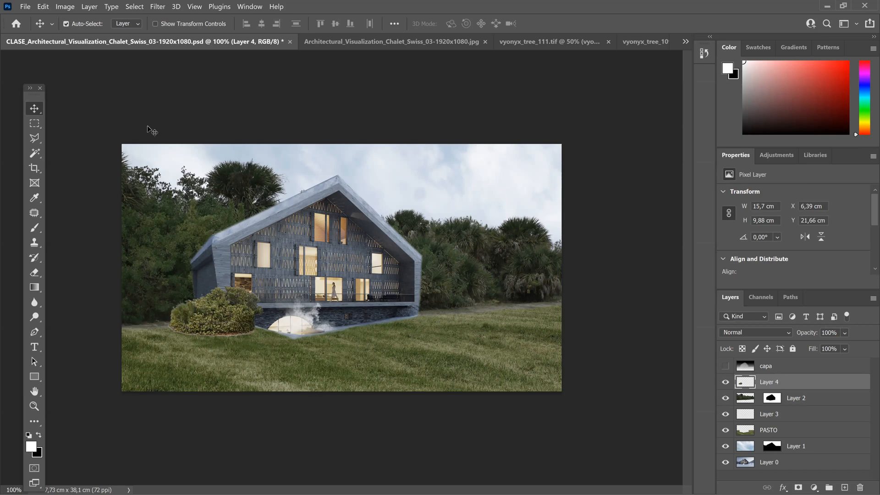
{"action": "left_click", "coordinate": [64, 6]}
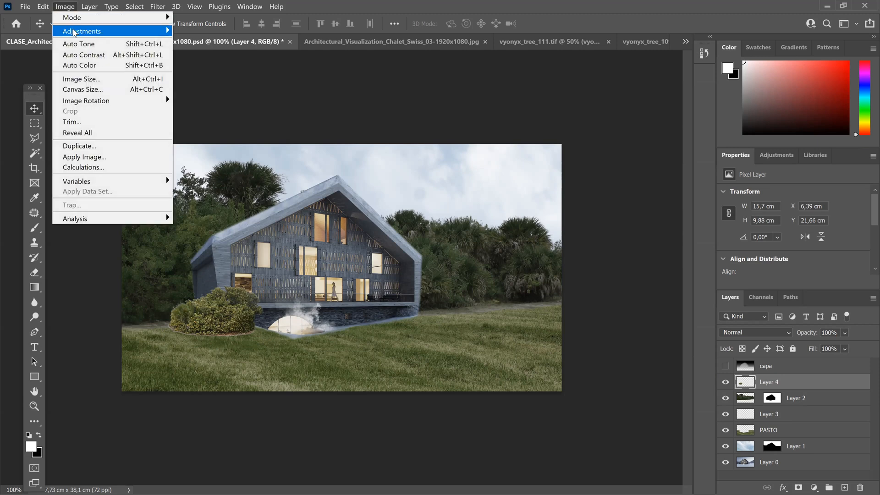
{"action": "mouse_move", "coordinate": [75, 31]}
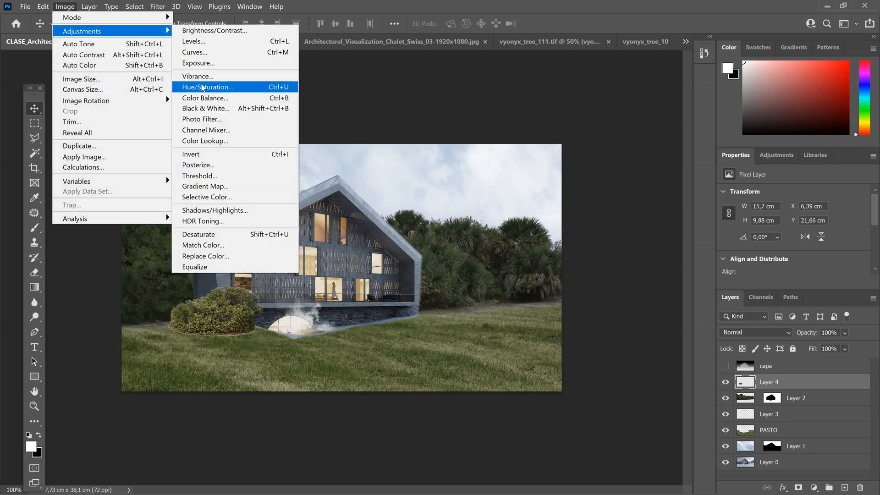
{"action": "left_click", "coordinate": [202, 87]}
{"action": "left_click", "coordinate": [631, 232]}
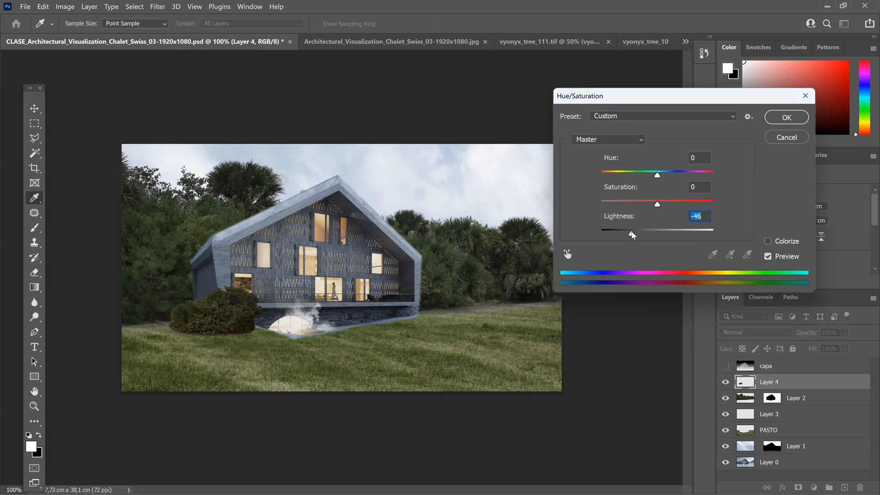
{"action": "left_click_drag", "start_coordinate": [631, 232], "coordinate": [635, 233]}
{"action": "left_click_drag", "start_coordinate": [655, 203], "coordinate": [667, 185]}
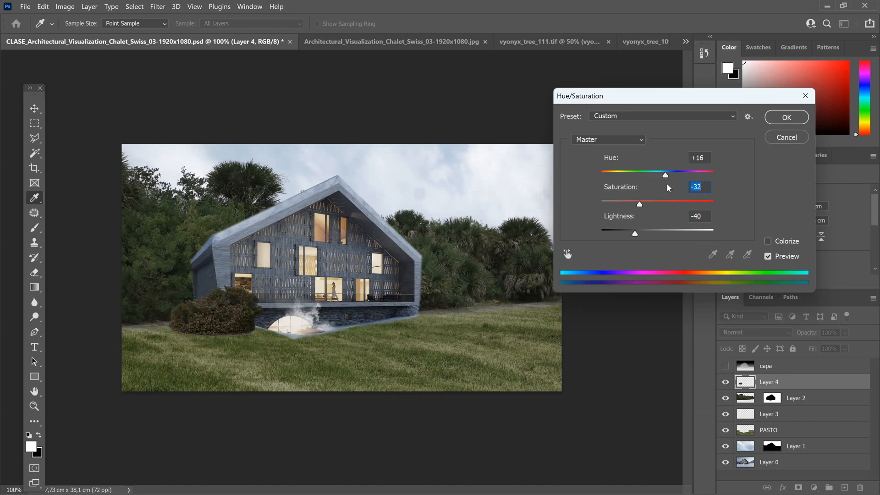
{"action": "left_click", "coordinate": [785, 119]}
Step: Erase the leftover ground rim along the bush's base with a soft 39 px Eraser at 63% opacity
{"action": "key", "text": "ctrl"}
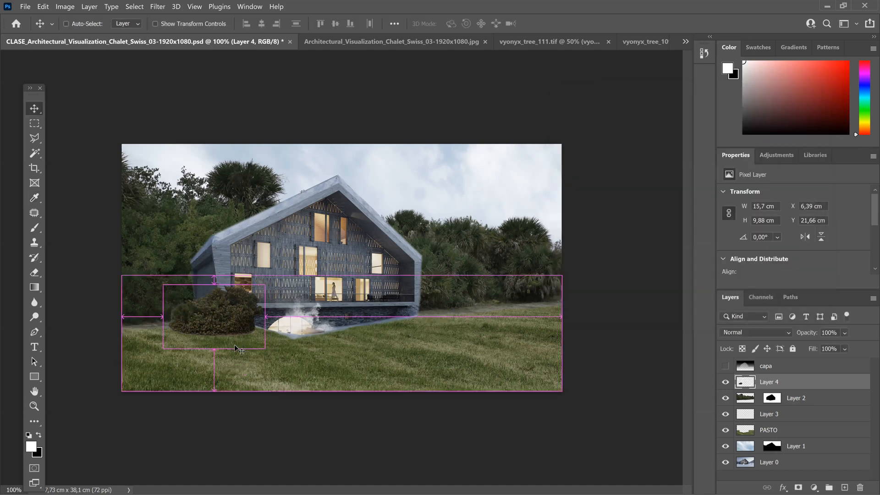
{"action": "key", "text": "ctrl+plus"}
{"action": "key", "text": "ctrl+plus"}
{"action": "mouse_move", "coordinate": [108, 436]}
{"action": "left_mouse_down"}
{"action": "mouse_move", "coordinate": [255, 268]}
{"action": "mouse_move", "coordinate": [304, 245]}
{"action": "mouse_move", "coordinate": [354, 243]}
{"action": "left_mouse_up"}
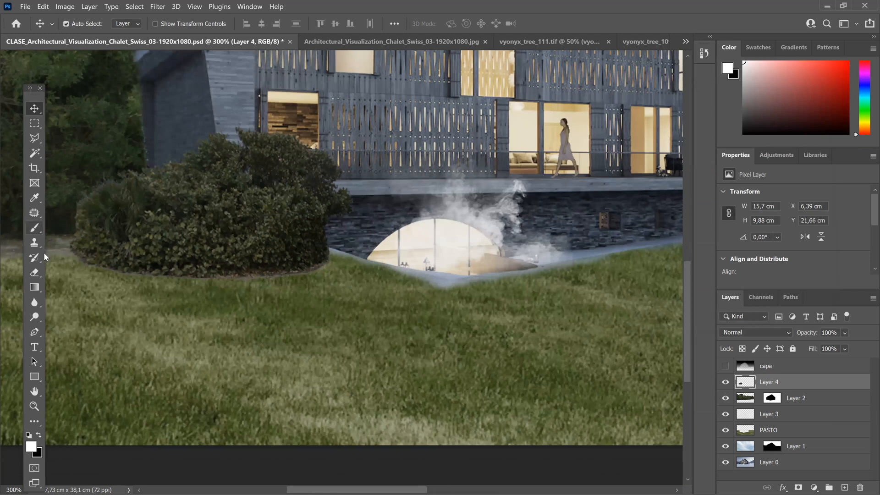
{"action": "left_click", "coordinate": [35, 272]}
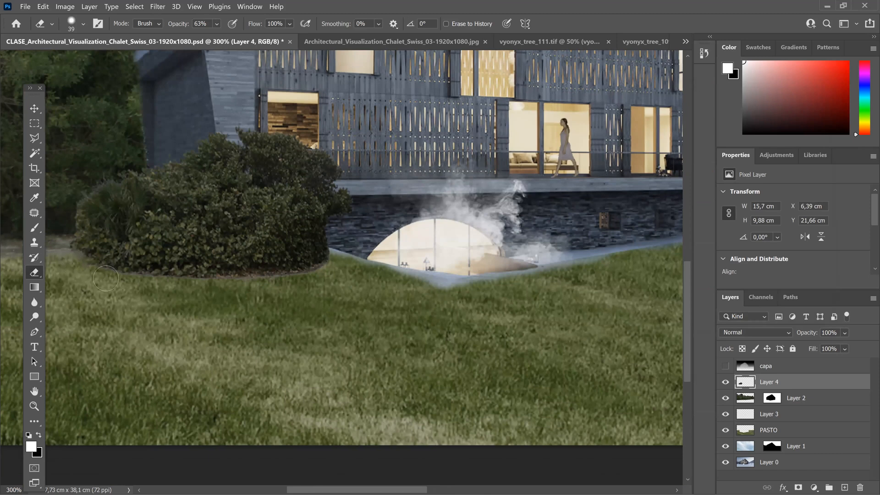
{"action": "mouse_move", "coordinate": [148, 284]}
{"action": "left_mouse_down"}
{"action": "mouse_move", "coordinate": [225, 289]}
{"action": "mouse_move", "coordinate": [331, 272]}
{"action": "mouse_move", "coordinate": [277, 282]}
{"action": "left_mouse_up"}
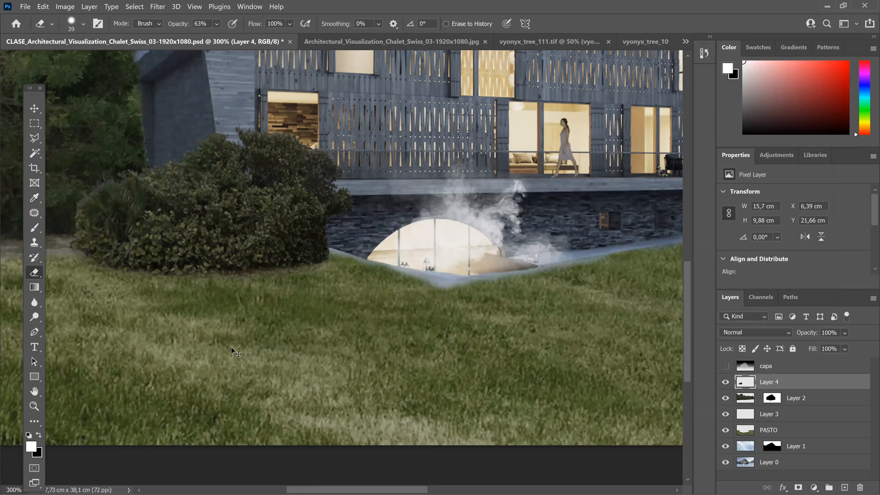
{"action": "scroll", "coordinate": [231, 347], "scroll_direction": "down", "scroll_amount": 5}
{"action": "scroll", "coordinate": [231, 347], "scroll_direction": "down", "scroll_amount": 1}
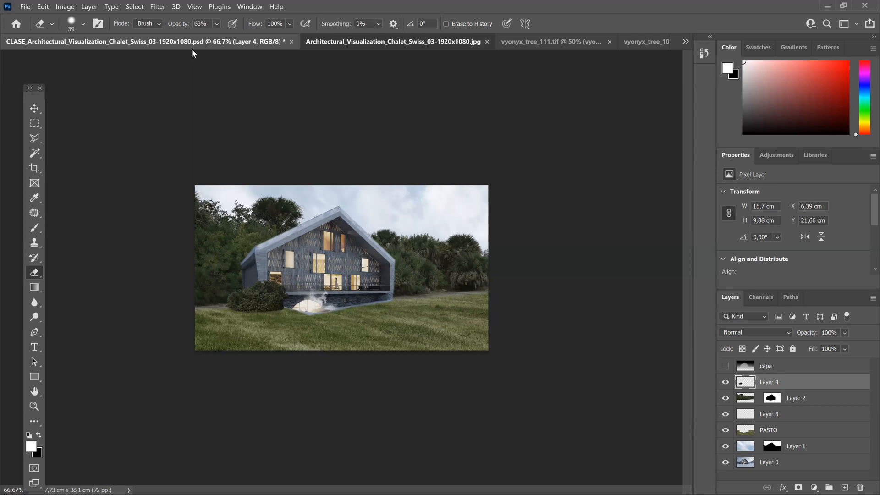
Step: Compare the edited chalet composite with the original chalet image
{"action": "key", "text": "ctrl+Tab"}
{"action": "left_click", "coordinate": [108, 43]}
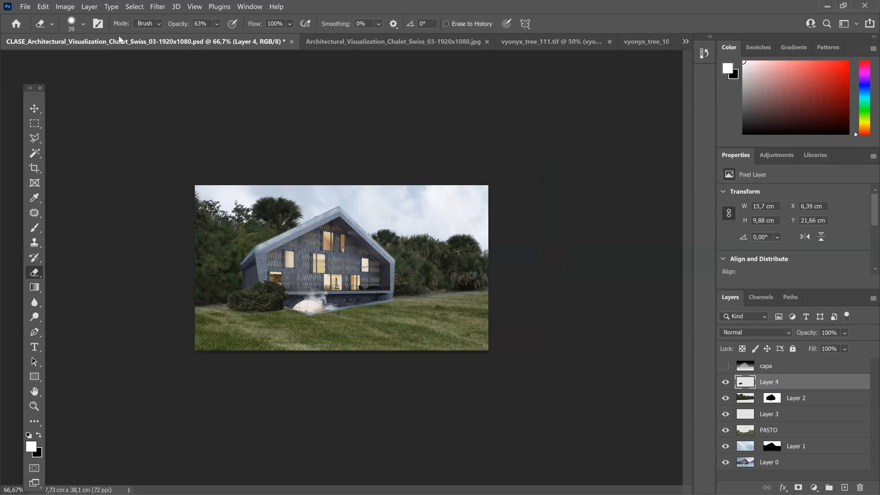
{"action": "key", "text": "ctrl+Tab"}
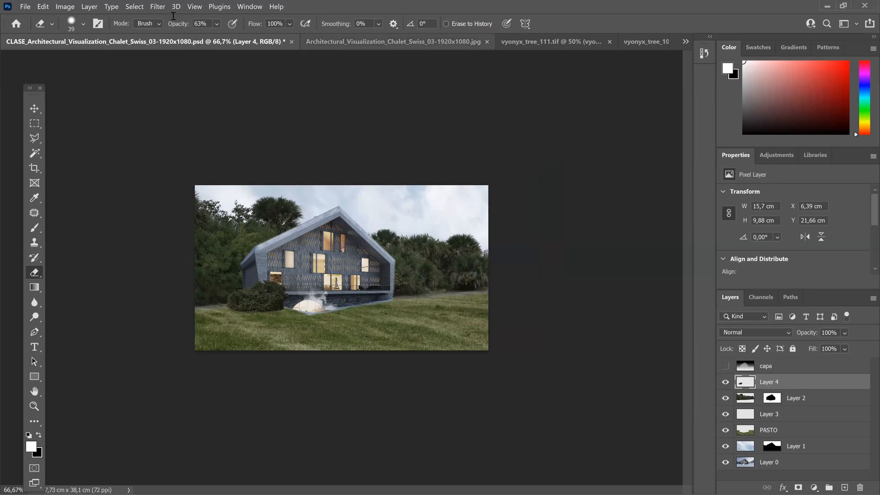
{"action": "key", "text": "ctrl+shift+Tab"}
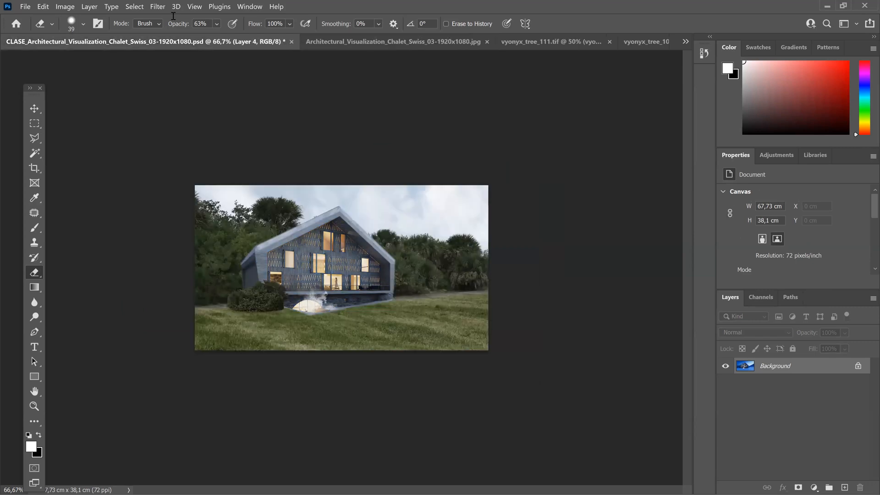
Step: Select the chalet layer, Layer 0, set a 17 px Clone Stamp brush, and move the layer above Layer 1
{"action": "key", "text": "ctrl+1"}
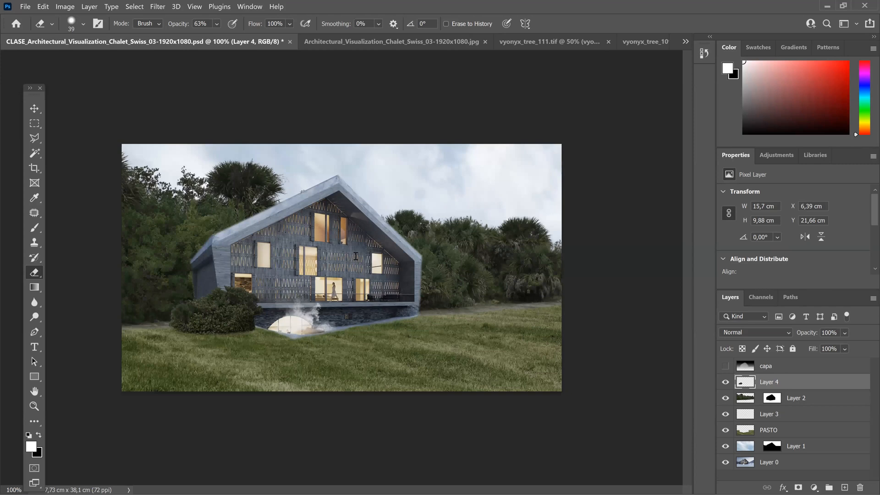
{"action": "key", "text": "ctrl+plus"}
{"action": "key", "text": "ctrl+plus"}
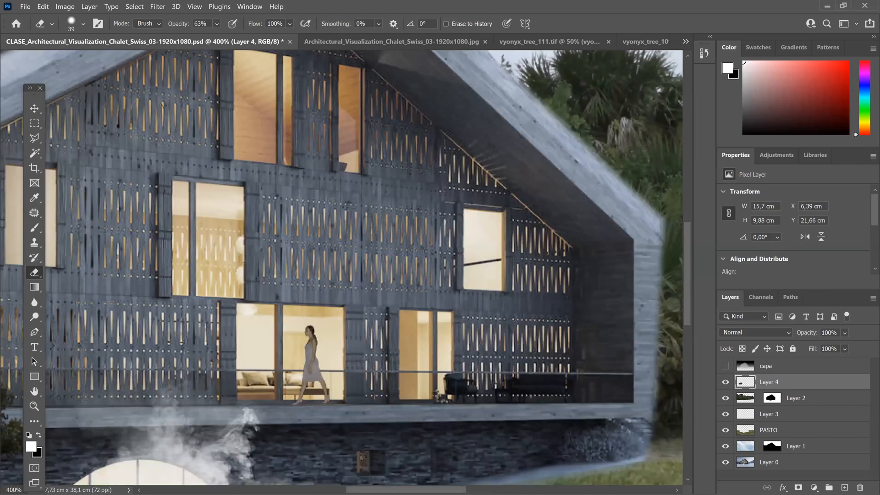
{"action": "scroll", "coordinate": [189, 246], "scroll_direction": "down", "scroll_amount": 2}
{"action": "scroll", "coordinate": [197, 246], "scroll_direction": "down", "scroll_amount": 3}
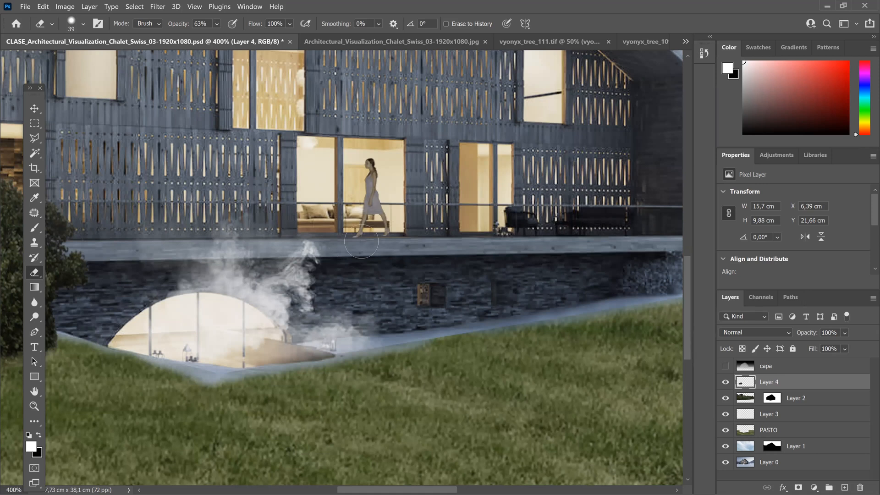
{"action": "left_click", "coordinate": [760, 464]}
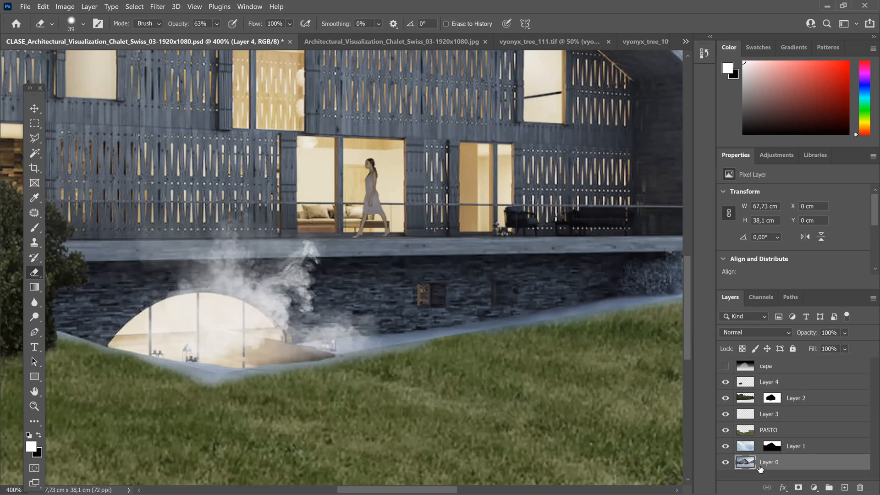
{"action": "left_click", "coordinate": [36, 244]}
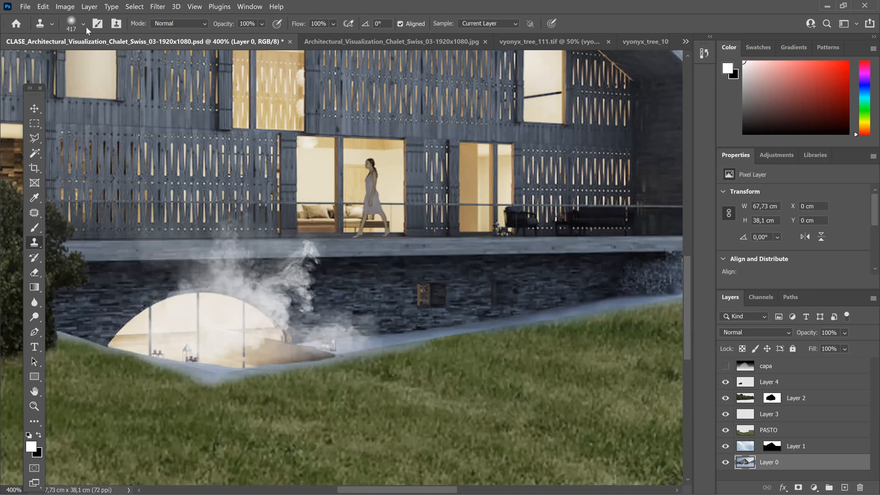
{"action": "right_click", "coordinate": [85, 59]}
{"action": "left_click_drag", "start_coordinate": [86, 60], "coordinate": [77, 60]}
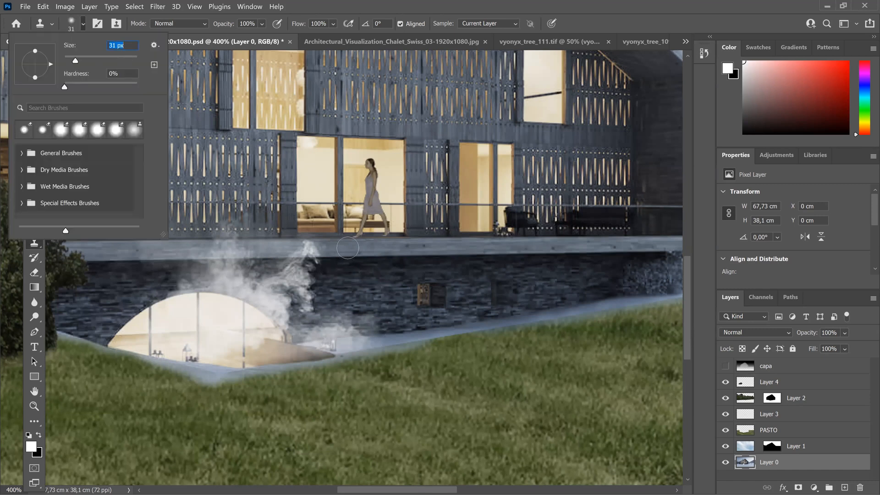
{"action": "left_click_drag", "start_coordinate": [76, 60], "coordinate": [74, 63]}
{"action": "type", "text": "17"}
{"action": "key", "text": "Return"}
{"action": "key", "text": "Return"}
{"action": "key", "text": "ctrl+bracketright"}
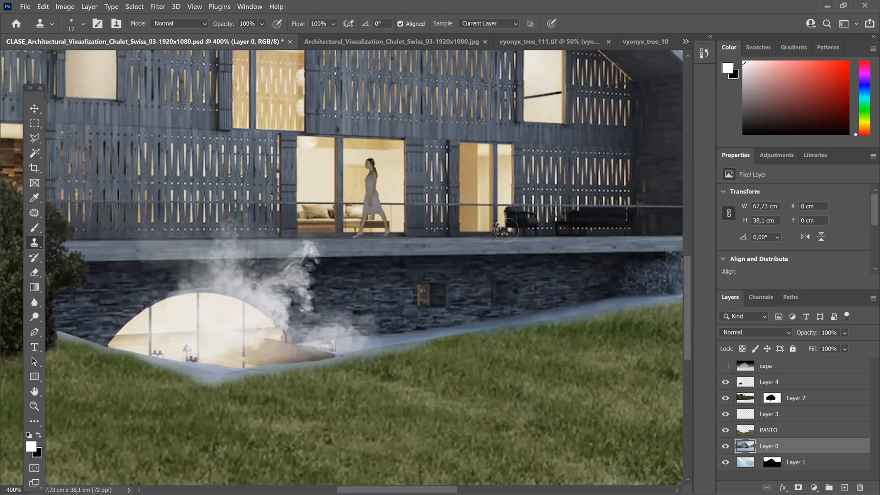
Step: Clone clean slab texture over the steam tip covering the balcony edge below the walking woman
{"action": "key", "text": "ctrl+plus"}
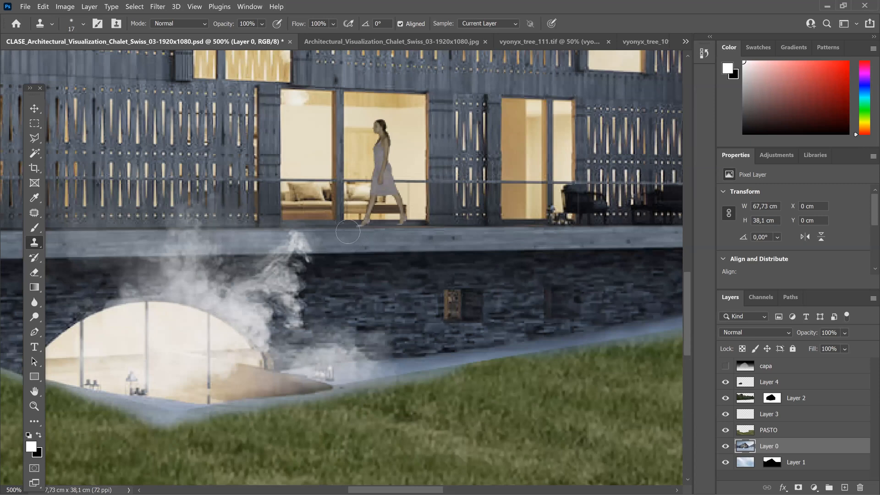
{"action": "key", "text": "ctrl+plus"}
{"action": "key", "text": "ctrl+plus"}
{"action": "key", "text": "ctrl+plus"}
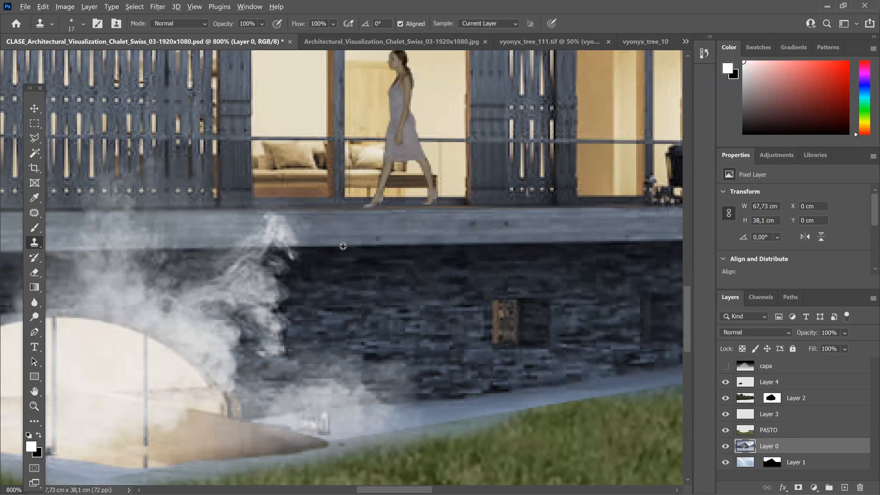
{"action": "left_click", "coordinate": [343, 246], "text": "alt"}
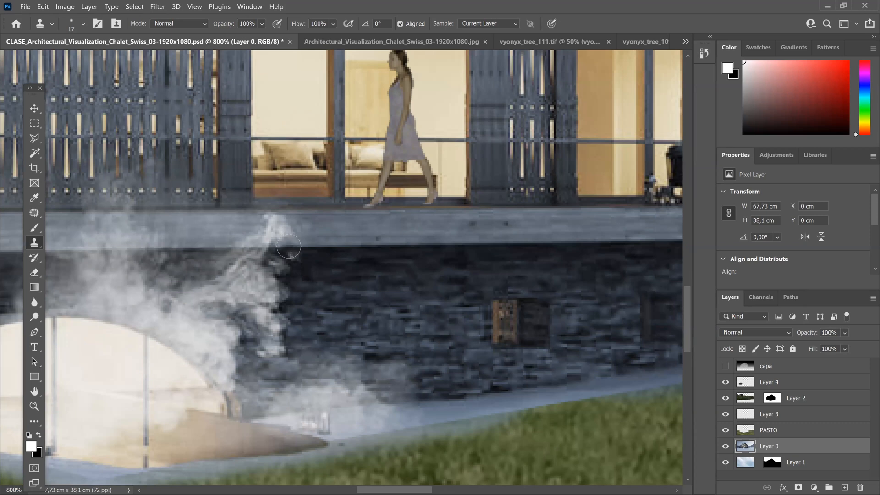
{"action": "mouse_move", "coordinate": [287, 242]}
{"action": "left_mouse_down"}
{"action": "mouse_move", "coordinate": [265, 226]}
{"action": "mouse_move", "coordinate": [279, 223]}
{"action": "mouse_move", "coordinate": [241, 240]}
{"action": "mouse_move", "coordinate": [293, 230]}
{"action": "left_mouse_up"}
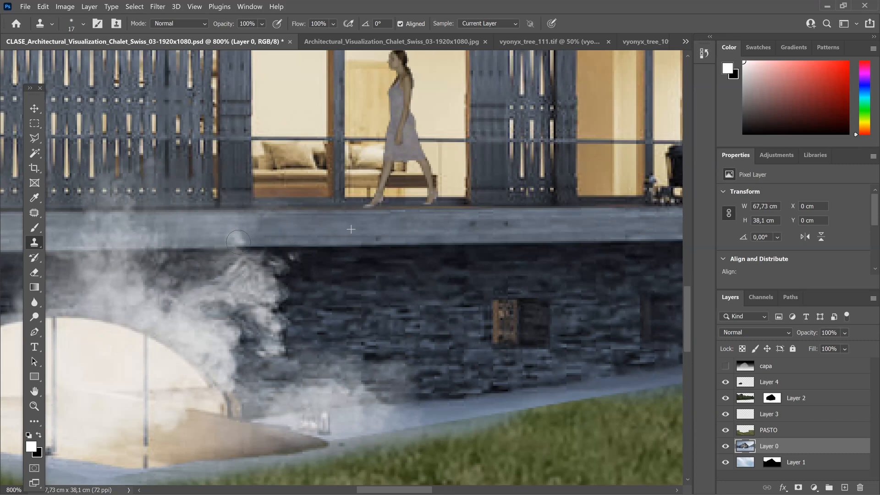
{"action": "mouse_move", "coordinate": [238, 241]}
{"action": "left_mouse_down"}
{"action": "mouse_move", "coordinate": [245, 233]}
{"action": "mouse_move", "coordinate": [236, 222]}
{"action": "mouse_move", "coordinate": [226, 241]}
{"action": "mouse_move", "coordinate": [218, 226]}
{"action": "mouse_move", "coordinate": [211, 238]}
{"action": "left_mouse_up"}
{"action": "left_click", "coordinate": [305, 226], "text": "alt"}
{"action": "left_click", "coordinate": [293, 222], "text": "alt"}
{"action": "left_click", "coordinate": [280, 238], "text": "alt"}
{"action": "left_click", "coordinate": [274, 223], "text": "alt"}
{"action": "left_click", "coordinate": [212, 239]}
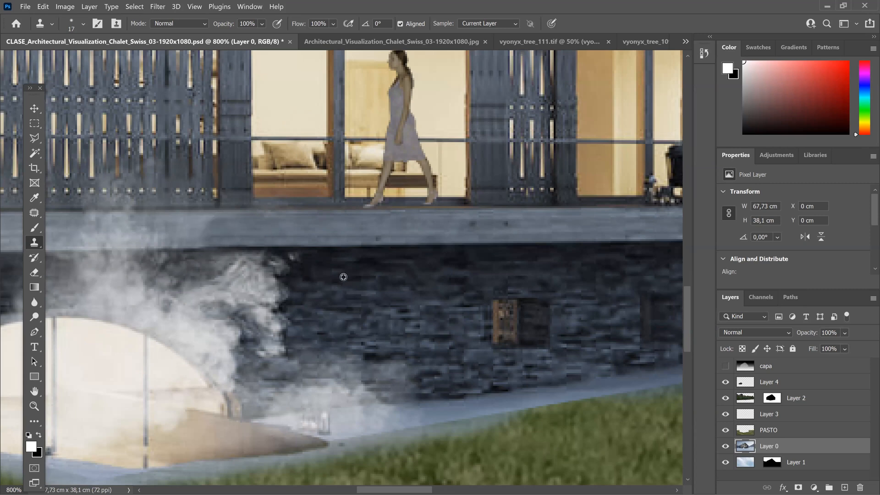
Step: Clone dark stone wall texture over the right edge of the steam beneath the balcony slab
{"action": "left_click", "coordinate": [346, 255], "text": "alt"}
{"action": "left_click", "coordinate": [294, 254]}
{"action": "mouse_move", "coordinate": [288, 253]}
{"action": "left_mouse_down"}
{"action": "mouse_move", "coordinate": [280, 264]}
{"action": "mouse_move", "coordinate": [285, 362]}
{"action": "left_mouse_up"}
{"action": "left_click_drag", "start_coordinate": [503, 315], "coordinate": [506, 315]}
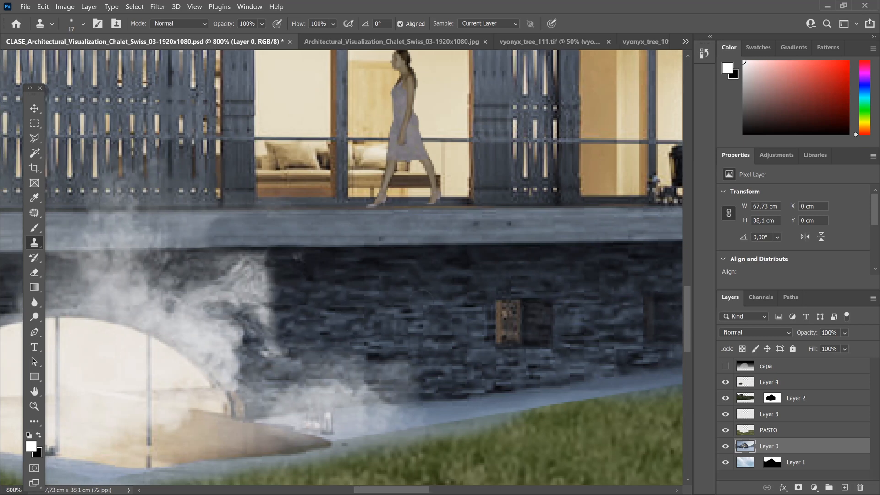
Step: Clone the clean lower edge of the balcony slab along its stretch left of the steam
{"action": "left_click_drag", "start_coordinate": [69, 244], "coordinate": [251, 252]}
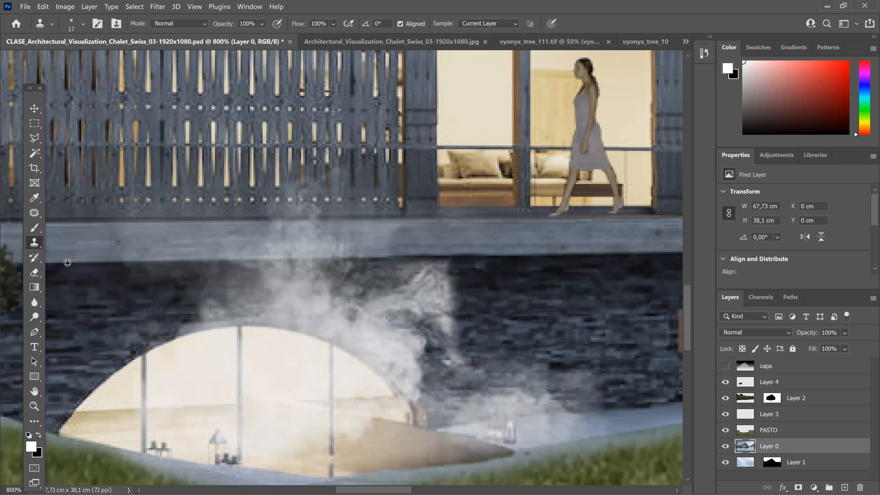
{"action": "left_click", "coordinate": [63, 262], "text": "alt"}
{"action": "mouse_move", "coordinate": [124, 242]}
{"action": "left_mouse_down"}
{"action": "mouse_move", "coordinate": [145, 231]}
{"action": "mouse_move", "coordinate": [152, 234]}
{"action": "mouse_move", "coordinate": [140, 250]}
{"action": "mouse_move", "coordinate": [176, 252]}
{"action": "mouse_move", "coordinate": [171, 236]}
{"action": "mouse_move", "coordinate": [189, 258]}
{"action": "mouse_move", "coordinate": [184, 236]}
{"action": "mouse_move", "coordinate": [172, 233]}
{"action": "mouse_move", "coordinate": [198, 230]}
{"action": "mouse_move", "coordinate": [206, 252]}
{"action": "mouse_move", "coordinate": [233, 253]}
{"action": "left_mouse_up"}
{"action": "left_click", "coordinate": [132, 261], "text": "alt"}
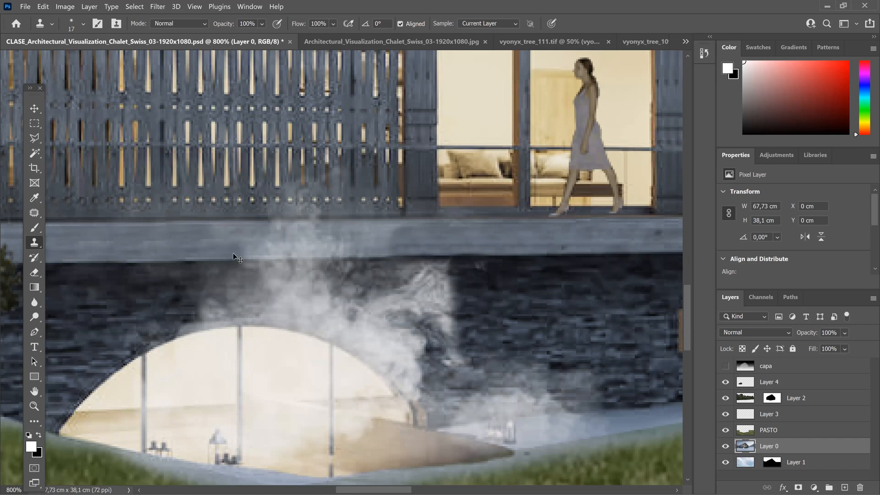
Step: Clone slab texture over the remaining steam rising in front of the balcony edge above the arched opening
{"action": "key", "text": "ctrl+minus"}
{"action": "key", "text": "ctrl+minus"}
{"action": "key", "text": "ctrl+minus"}
{"action": "key", "text": "ctrl+minus"}
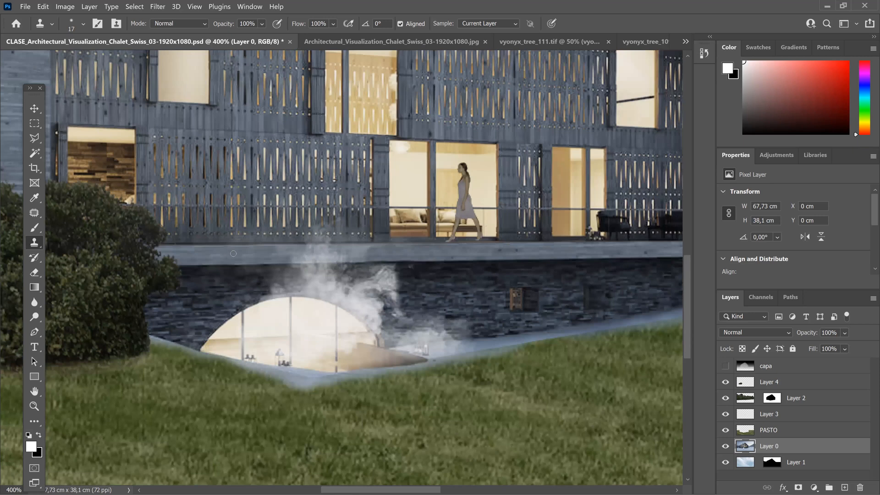
{"action": "key", "text": "ctrl+minus"}
{"action": "key", "text": "ctrl+minus"}
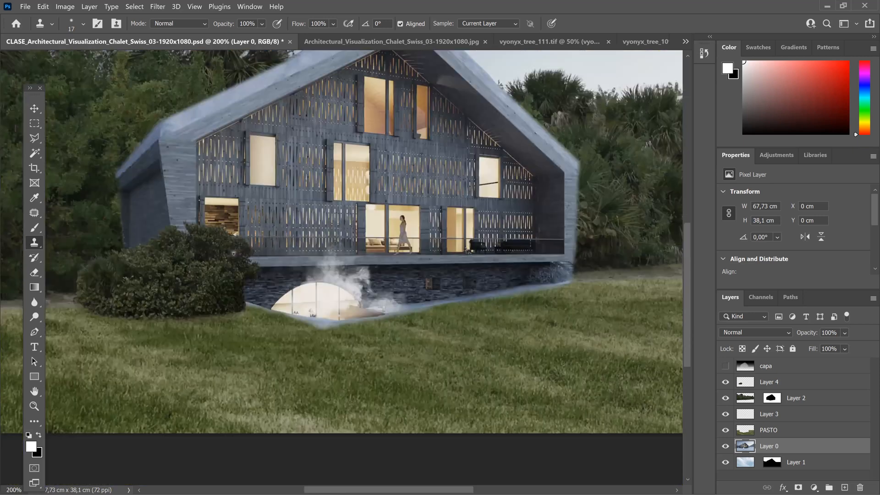
{"action": "key", "text": "ctrl+minus"}
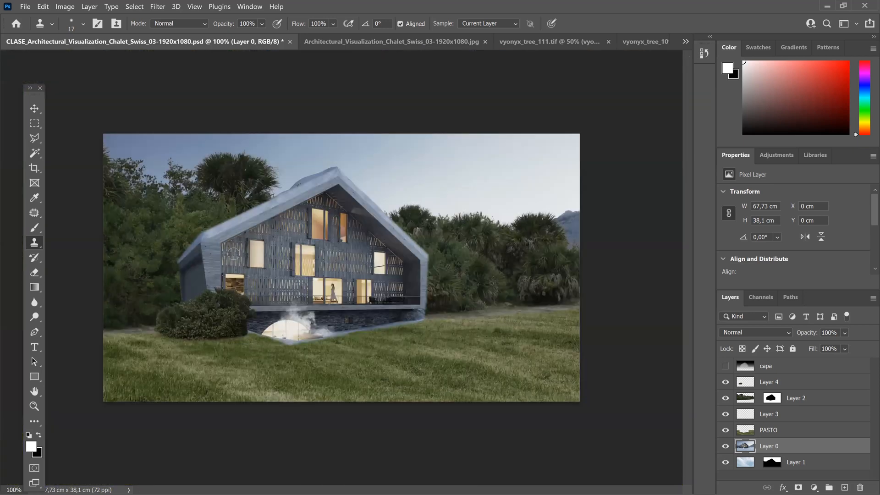
{"action": "key", "text": "ctrl+plus"}
{"action": "key", "text": "ctrl+plus"}
{"action": "key", "text": "ctrl+plus"}
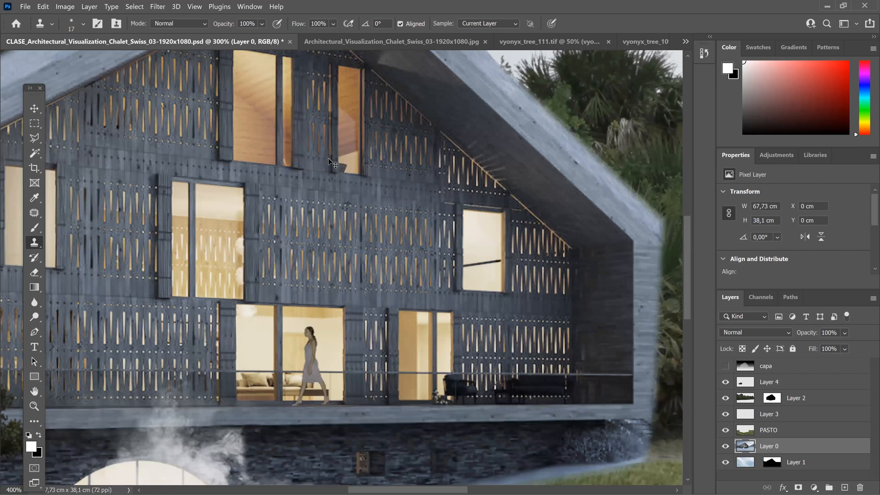
{"action": "left_click_drag", "start_coordinate": [234, 256], "coordinate": [329, 158]}
{"action": "key", "text": "ctrl+plus"}
{"action": "key", "text": "ctrl+plus"}
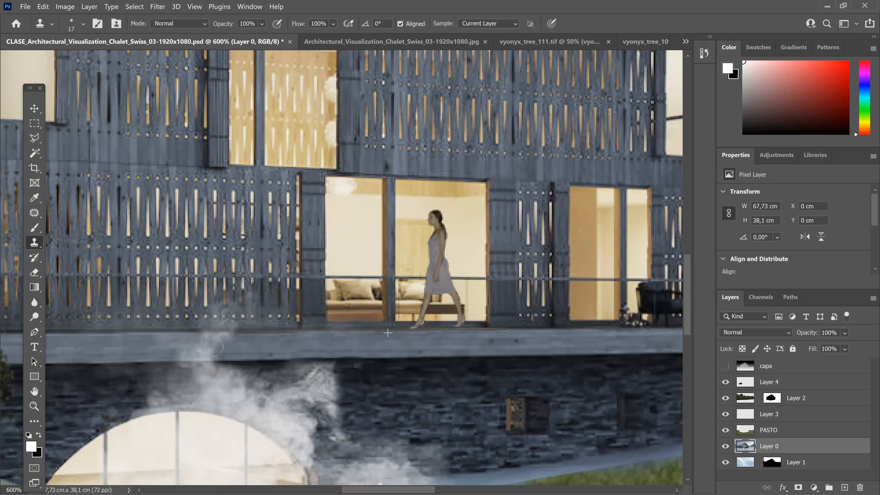
{"action": "mouse_move", "coordinate": [184, 355]}
{"action": "left_mouse_down"}
{"action": "mouse_move", "coordinate": [197, 356]}
{"action": "mouse_move", "coordinate": [175, 345]}
{"action": "mouse_move", "coordinate": [194, 345]}
{"action": "left_mouse_up"}
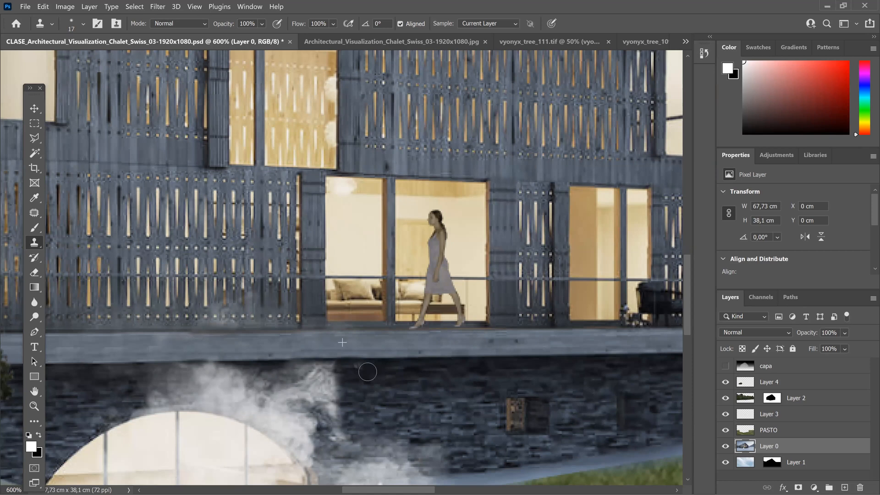
Step: Clone stone wall texture over the small steam puff left of the arch and the right fringe of the lower steam
{"action": "left_click_drag", "start_coordinate": [372, 224], "coordinate": [375, 161]}
{"action": "left_click_drag", "start_coordinate": [305, 258], "coordinate": [326, 175]}
{"action": "left_click", "coordinate": [158, 252]}
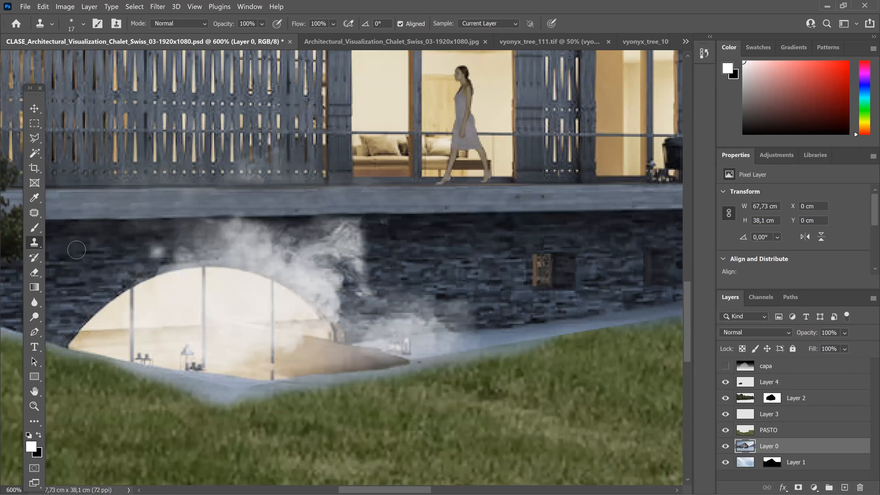
{"action": "left_click", "coordinate": [501, 334], "text": "alt"}
{"action": "left_click", "coordinate": [445, 333]}
{"action": "left_click_drag", "start_coordinate": [458, 331], "coordinate": [429, 332]}
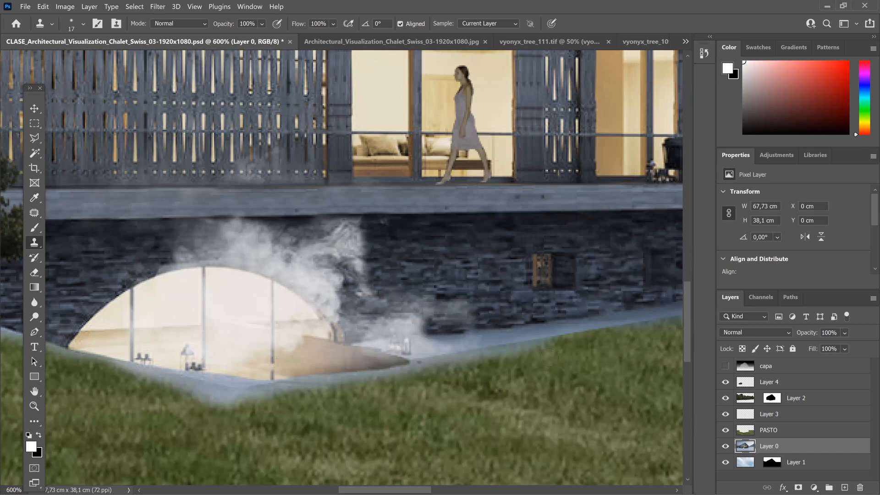
Step: Outline the leftover snow mound above the roof's left slope with the Polygonal Lasso and try deleting it from Layer 0
{"action": "scroll", "coordinate": [548, 356], "scroll_direction": "down", "scroll_amount": 1}
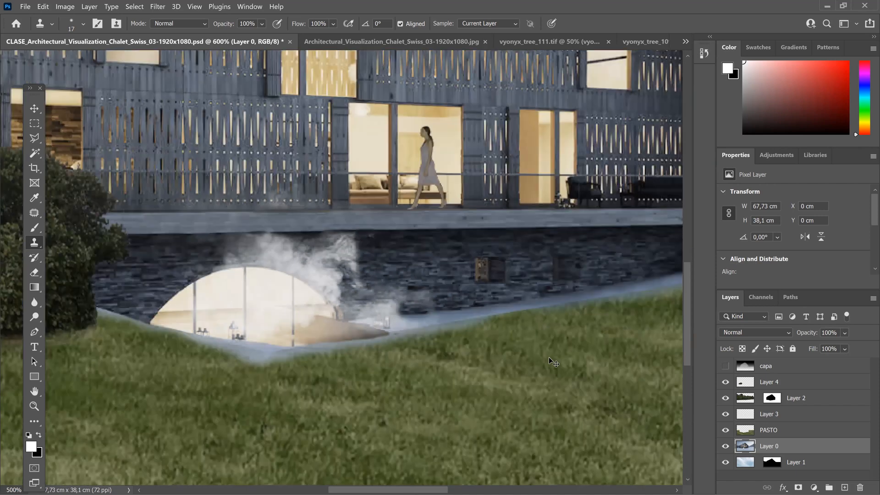
{"action": "scroll", "coordinate": [549, 356], "scroll_direction": "down", "scroll_amount": 3}
{"action": "scroll", "coordinate": [549, 357], "scroll_direction": "down", "scroll_amount": 2}
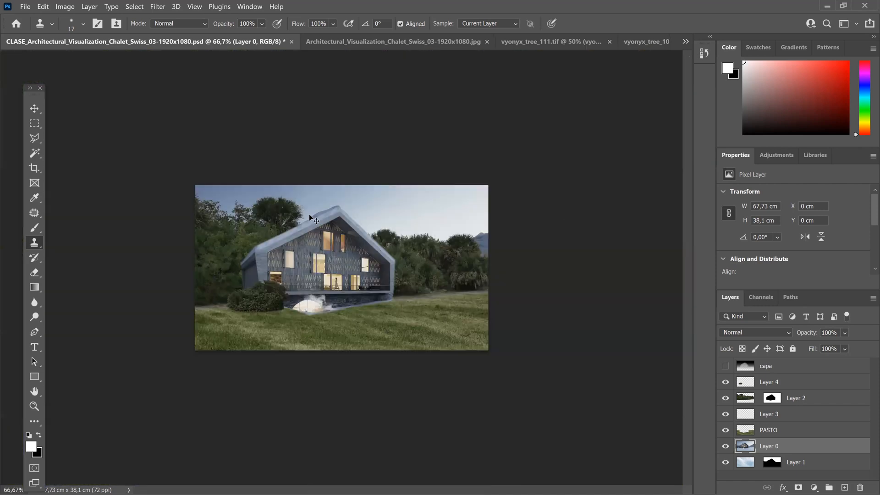
{"action": "key", "text": "ctrl+plus"}
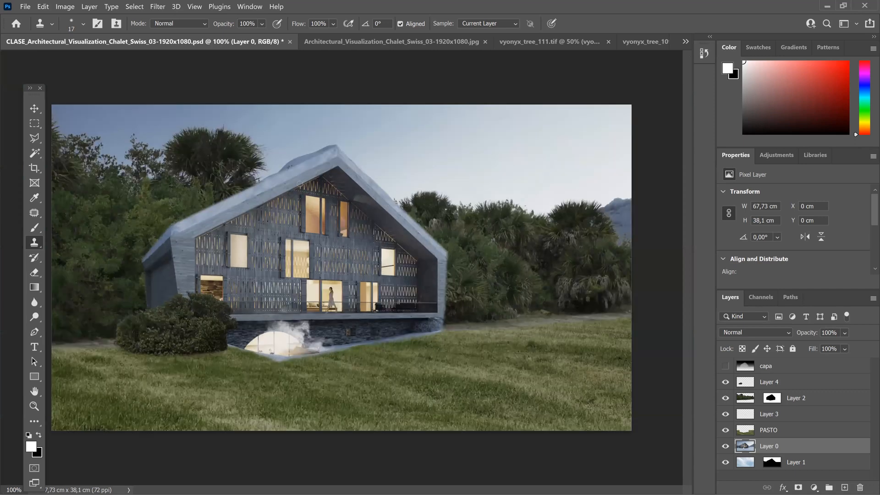
{"action": "key", "text": "ctrl+plus"}
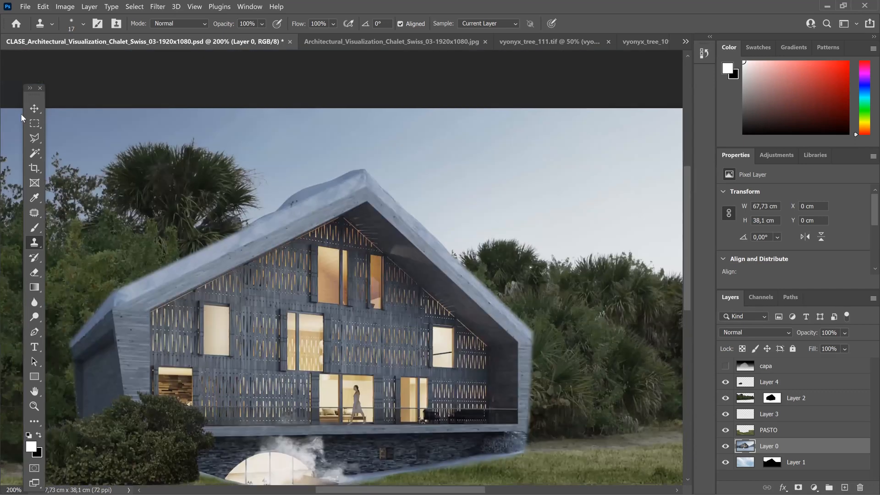
{"action": "left_click", "coordinate": [35, 139]}
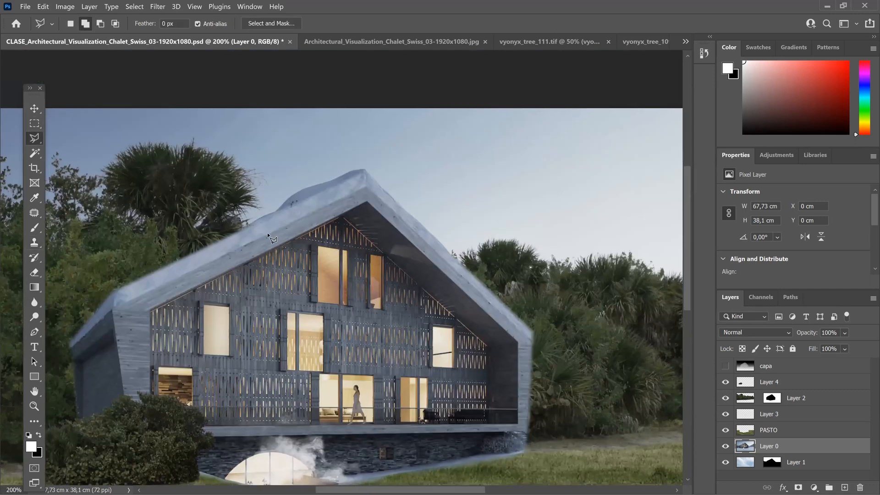
{"action": "left_click", "coordinate": [324, 150]}
{"action": "left_click", "coordinate": [237, 178]}
{"action": "left_click", "coordinate": [234, 232]}
{"action": "key", "text": "Delete"}
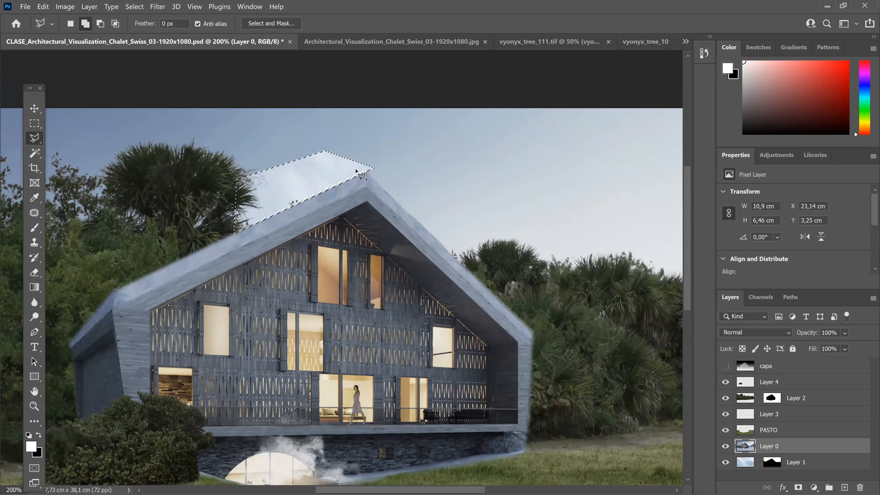
{"action": "key", "text": "ctrl+z"}
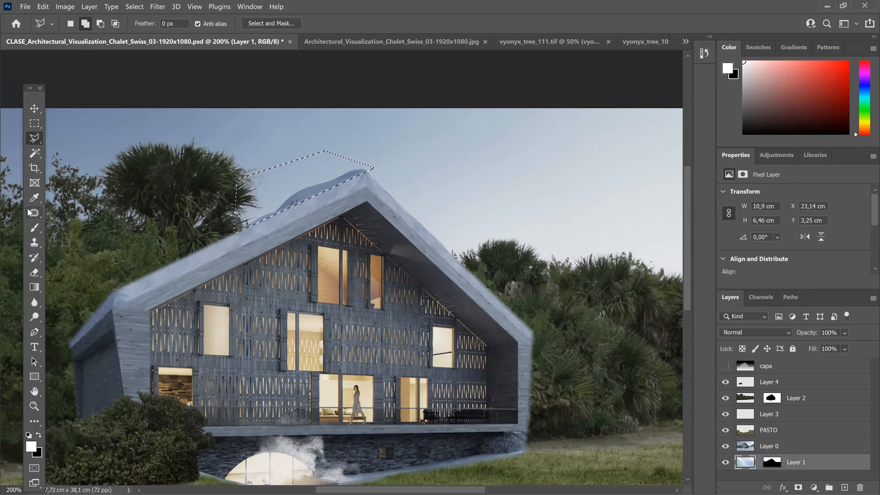
Step: Set the Clone Stamp size to 72 px and clone clean sky over the selected snow mound on Layer 0
{"action": "left_click", "coordinate": [35, 242]}
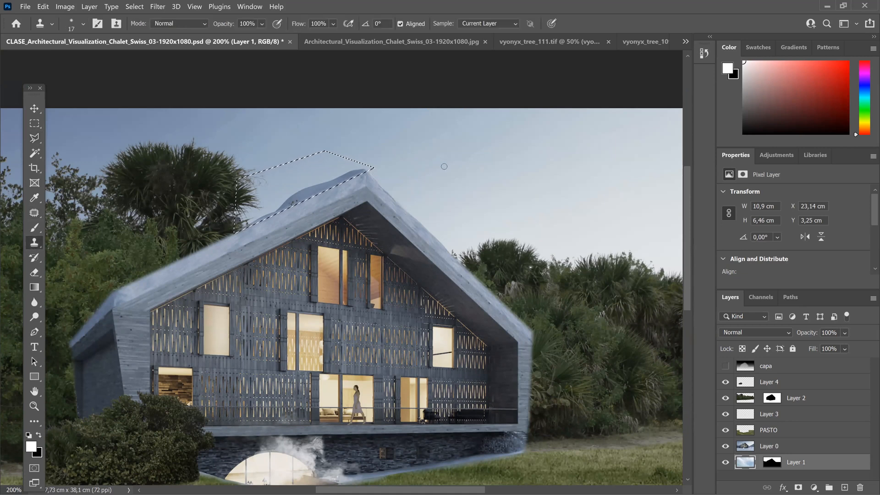
{"action": "left_click", "coordinate": [83, 24]}
{"action": "left_click_drag", "start_coordinate": [70, 60], "coordinate": [90, 59]}
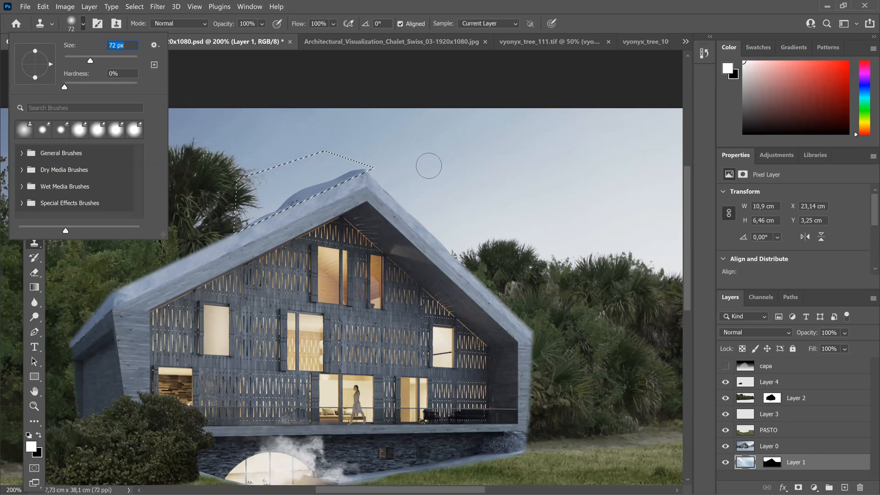
{"action": "left_click", "coordinate": [372, 135], "text": "alt"}
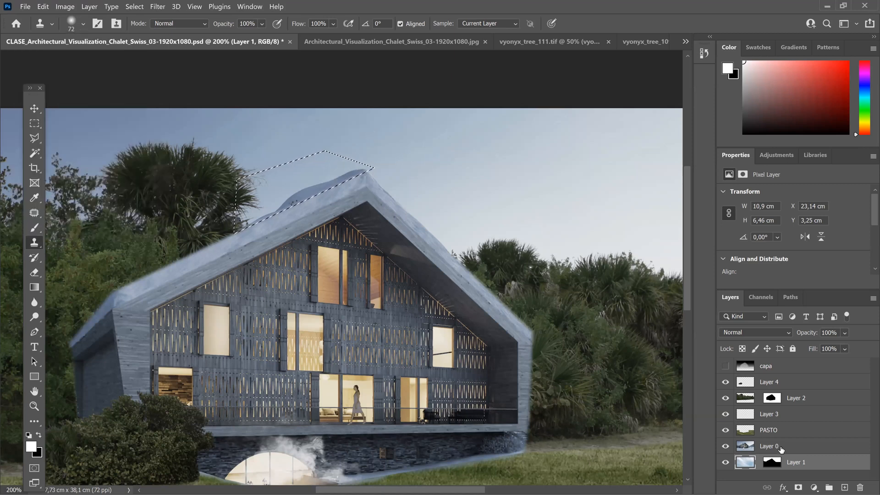
{"action": "left_click", "coordinate": [742, 446]}
{"action": "mouse_move", "coordinate": [317, 188]}
{"action": "left_mouse_down"}
{"action": "mouse_move", "coordinate": [359, 171]}
{"action": "mouse_move", "coordinate": [275, 209]}
{"action": "left_mouse_up"}
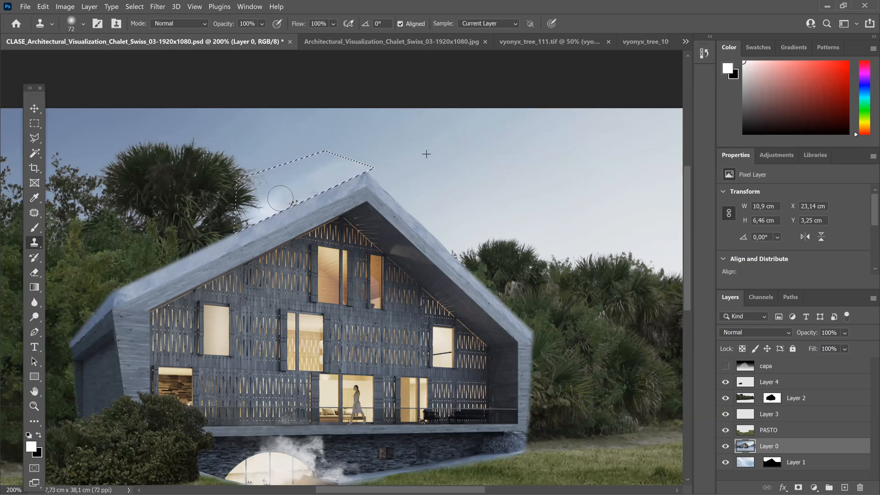
Step: Clone more sky across the lower part of the selection along the roof slope to even out its tone
{"action": "left_click", "coordinate": [254, 140], "text": "alt"}
{"action": "mouse_move", "coordinate": [258, 214]}
{"action": "left_mouse_down"}
{"action": "mouse_move", "coordinate": [296, 203]}
{"action": "mouse_move", "coordinate": [286, 194]}
{"action": "mouse_move", "coordinate": [265, 200]}
{"action": "mouse_move", "coordinate": [337, 178]}
{"action": "mouse_move", "coordinate": [299, 195]}
{"action": "left_mouse_up"}
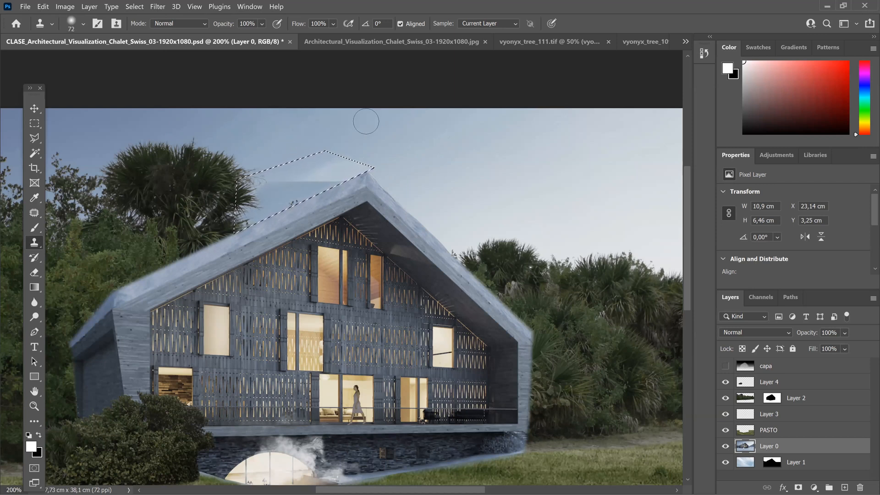
{"action": "left_click_drag", "start_coordinate": [350, 183], "coordinate": [266, 189]}
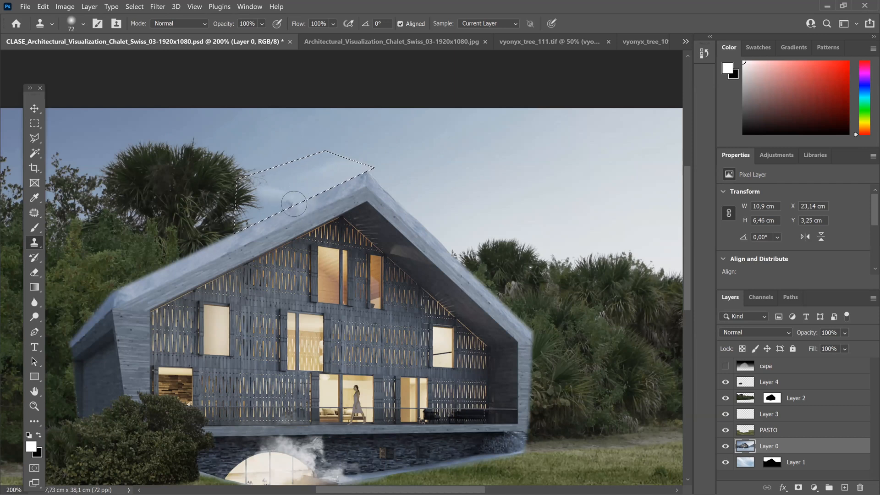
{"action": "left_click", "coordinate": [509, 183], "text": "alt"}
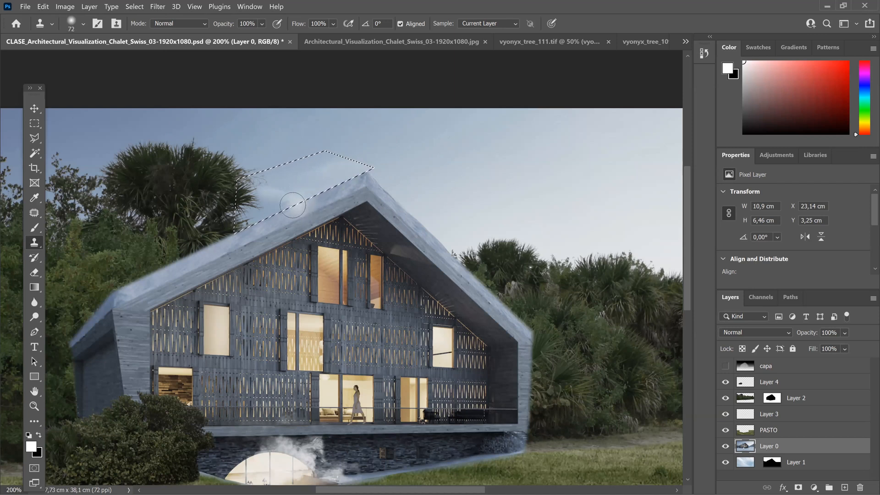
Step: Clone sky over the pale patch beside the roof peak inside the selection, and deselect the area
{"action": "key", "text": "ctrl+minus"}
{"action": "key", "text": "ctrl+minus"}
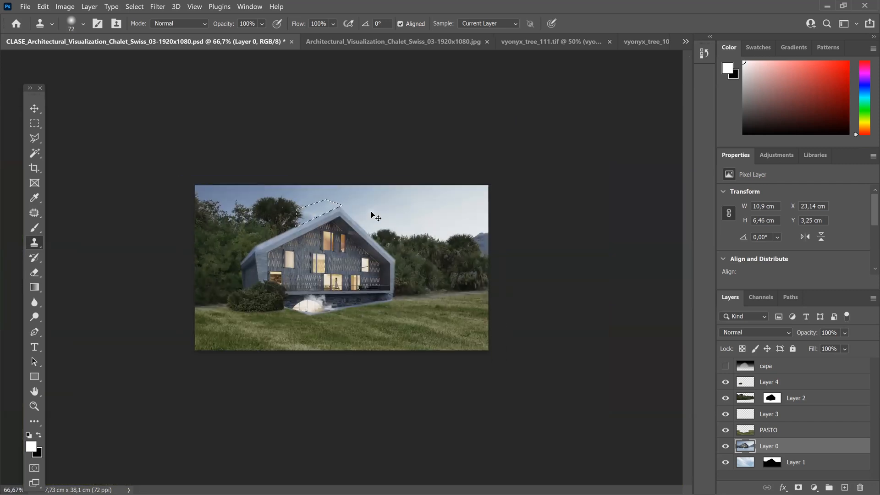
{"action": "key", "text": "ctrl+plus"}
{"action": "key", "text": "ctrl+plus"}
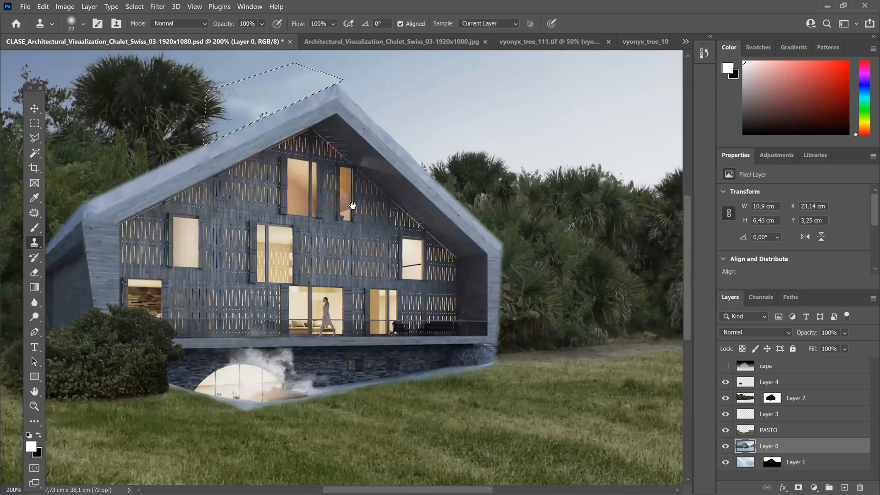
{"action": "left_click_drag", "start_coordinate": [387, 319], "coordinate": [421, 433]}
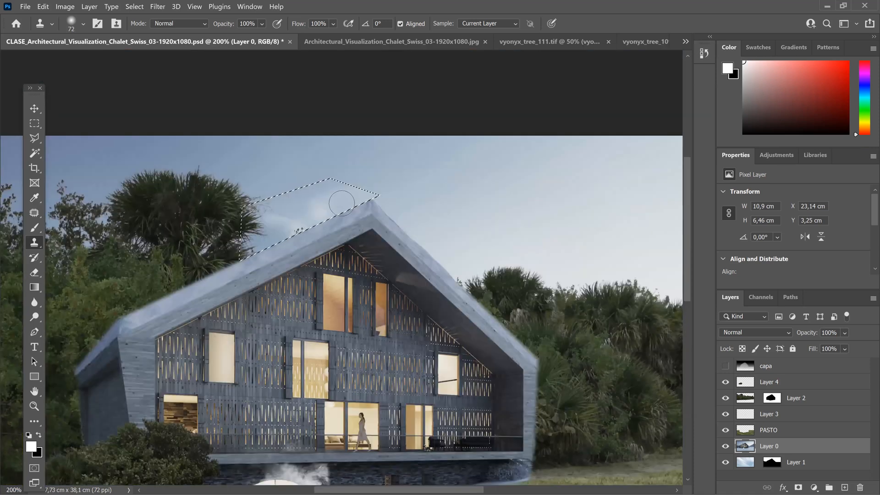
{"action": "left_click", "coordinate": [422, 180], "text": "alt"}
{"action": "left_click_drag", "start_coordinate": [375, 191], "coordinate": [353, 191]}
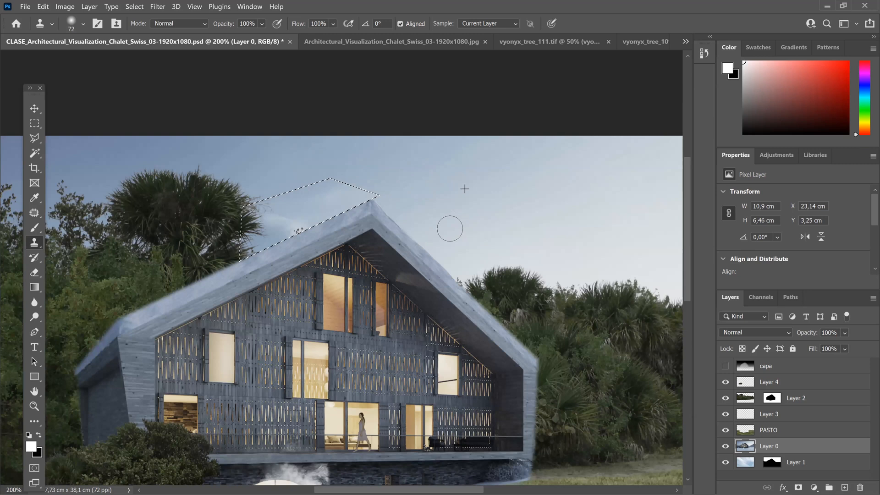
{"action": "key", "text": "ctrl+d"}
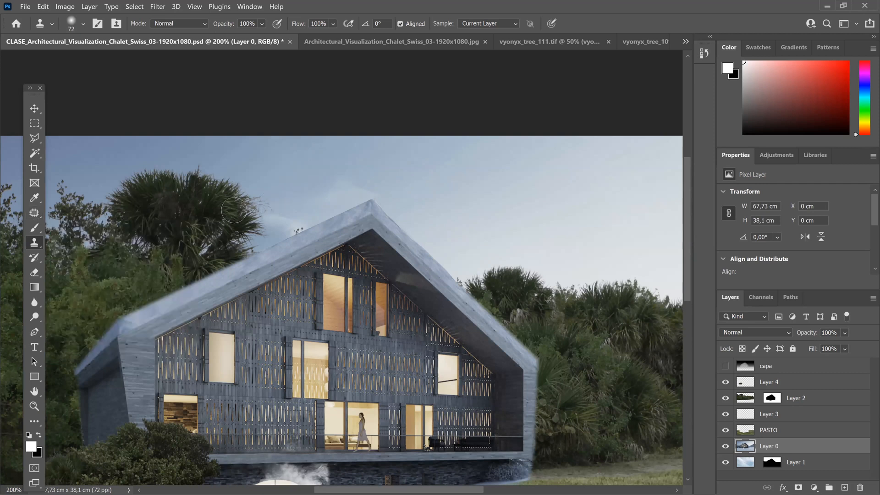
Step: Patch the bright smudge above the roof peak with clean sky from its right, using the Patch tool, and deselect
{"action": "left_click", "coordinate": [38, 216]}
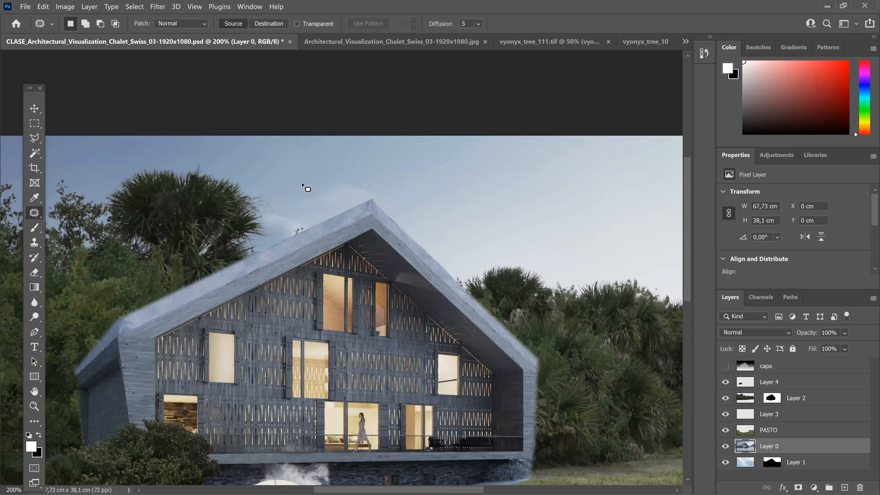
{"action": "left_click_drag", "start_coordinate": [302, 183], "coordinate": [333, 202]}
{"action": "mouse_move", "coordinate": [388, 193]}
{"action": "left_mouse_down"}
{"action": "mouse_move", "coordinate": [348, 167]}
{"action": "mouse_move", "coordinate": [304, 184]}
{"action": "left_mouse_up"}
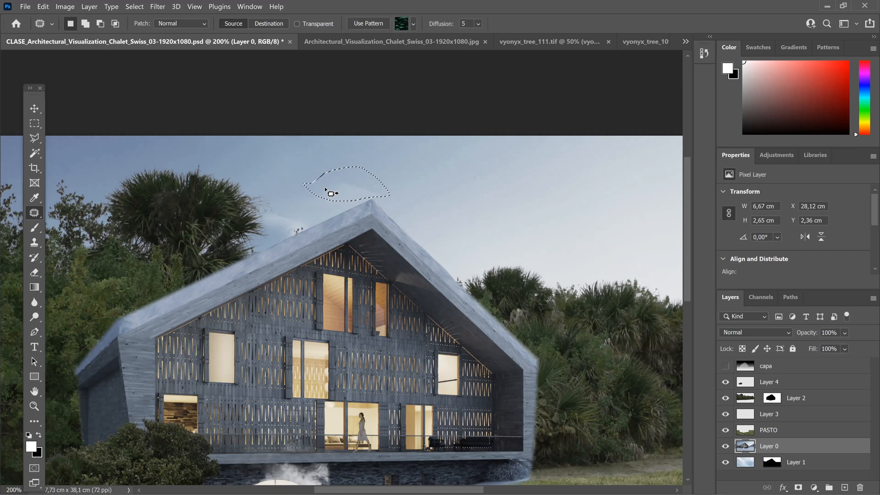
{"action": "left_click_drag", "start_coordinate": [349, 184], "coordinate": [415, 182]}
{"action": "key", "text": "ctrl+d"}
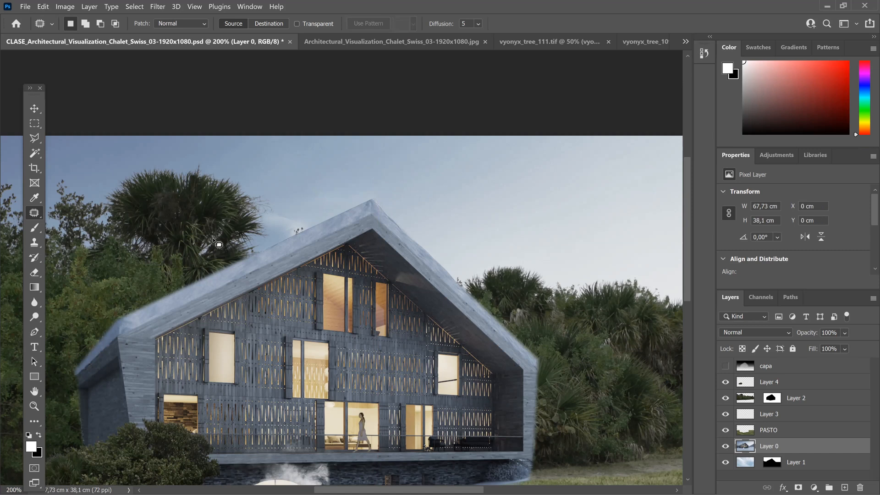
Step: Patch the pale sky area between the palm tree and the roof slope with cleaner sky, deselecting after each patch
{"action": "mouse_move", "coordinate": [264, 221]}
{"action": "left_mouse_down"}
{"action": "mouse_move", "coordinate": [305, 230]}
{"action": "mouse_move", "coordinate": [311, 216]}
{"action": "mouse_move", "coordinate": [270, 209]}
{"action": "mouse_move", "coordinate": [262, 215]}
{"action": "mouse_move", "coordinate": [274, 228]}
{"action": "mouse_move", "coordinate": [306, 189]}
{"action": "mouse_move", "coordinate": [273, 183]}
{"action": "left_mouse_up"}
{"action": "key", "text": "ctrl+d"}
{"action": "mouse_move", "coordinate": [246, 219]}
{"action": "left_mouse_down"}
{"action": "mouse_move", "coordinate": [239, 246]}
{"action": "mouse_move", "coordinate": [288, 237]}
{"action": "mouse_move", "coordinate": [295, 231]}
{"action": "mouse_move", "coordinate": [267, 207]}
{"action": "mouse_move", "coordinate": [269, 231]}
{"action": "mouse_move", "coordinate": [313, 186]}
{"action": "left_mouse_up"}
{"action": "key", "text": "ctrl+d"}
{"action": "key", "text": "ctrl+minus"}
{"action": "key", "text": "ctrl+minus"}
{"action": "key", "text": "ctrl+minus"}
{"action": "key", "text": "ctrl+minus"}
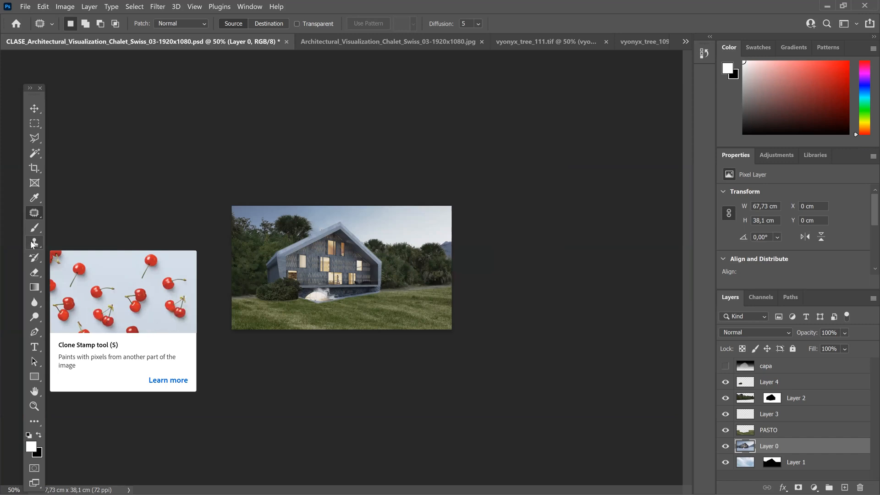
{"action": "key", "text": "ctrl+plus"}
{"action": "key", "text": "ctrl+plus"}
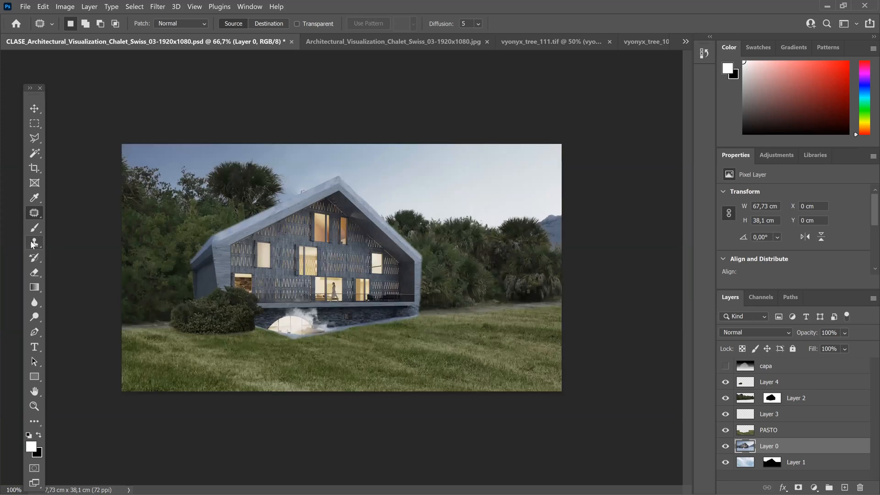
{"action": "key", "text": "ctrl+plus"}
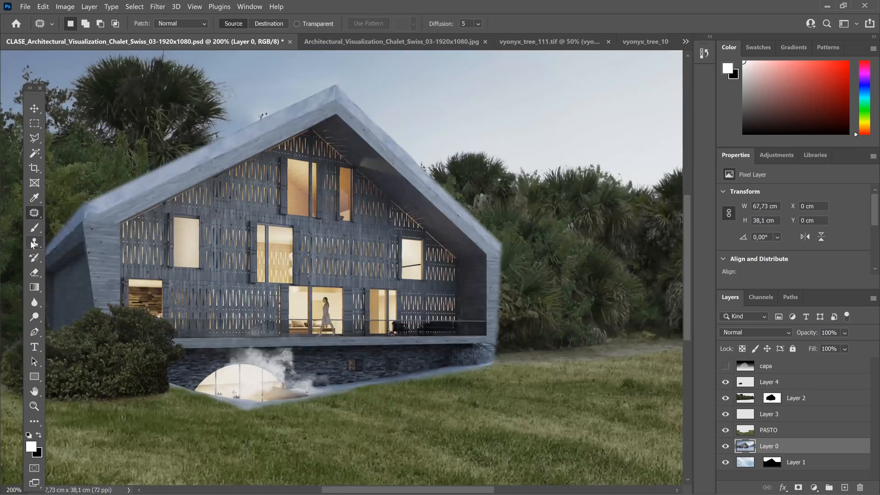
{"action": "key", "text": "ctrl+minus"}
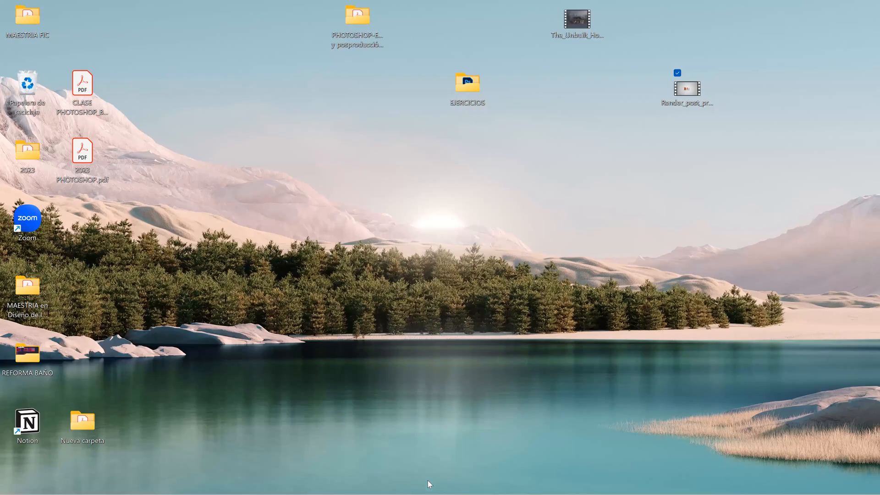
{"action": "left_click", "coordinate": [427, 484]}
{"action": "left_click", "coordinate": [427, 484]}
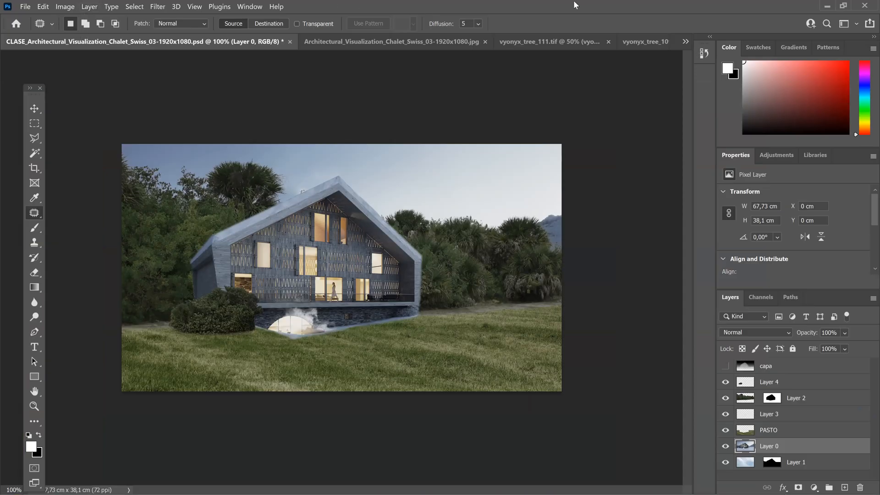
Step: Switch to 2023 PHOTOSHOP.pdf in Adobe Acrobat, view its open Gaussian blur page, and minimize the document
{"action": "left_click", "coordinate": [827, 6]}
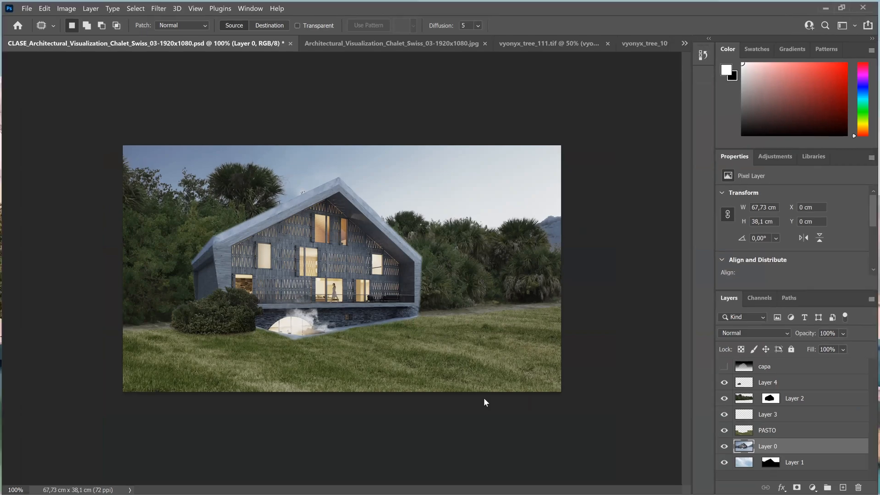
{"action": "mouse_move", "coordinate": [448, 484]}
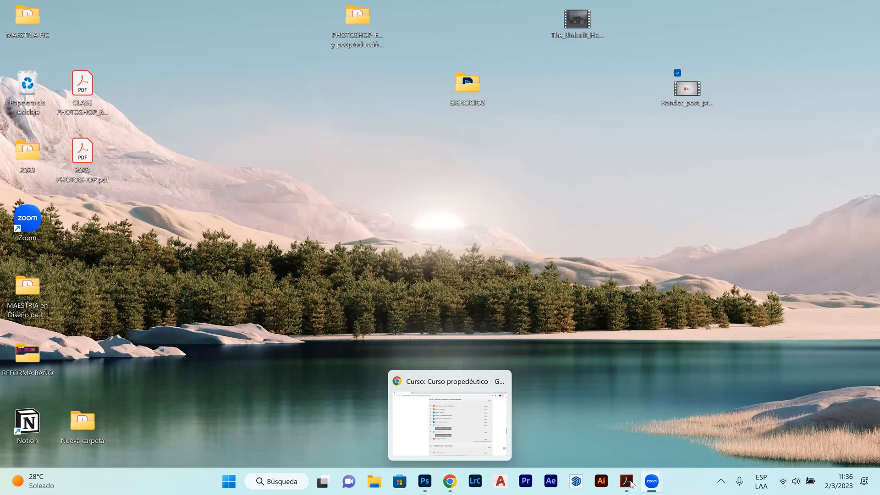
{"action": "mouse_move", "coordinate": [626, 481]}
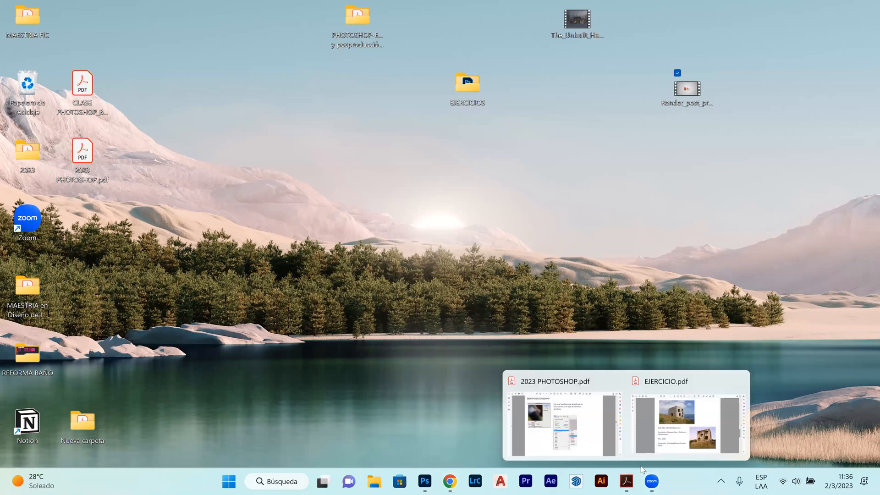
{"action": "left_click", "coordinate": [591, 409]}
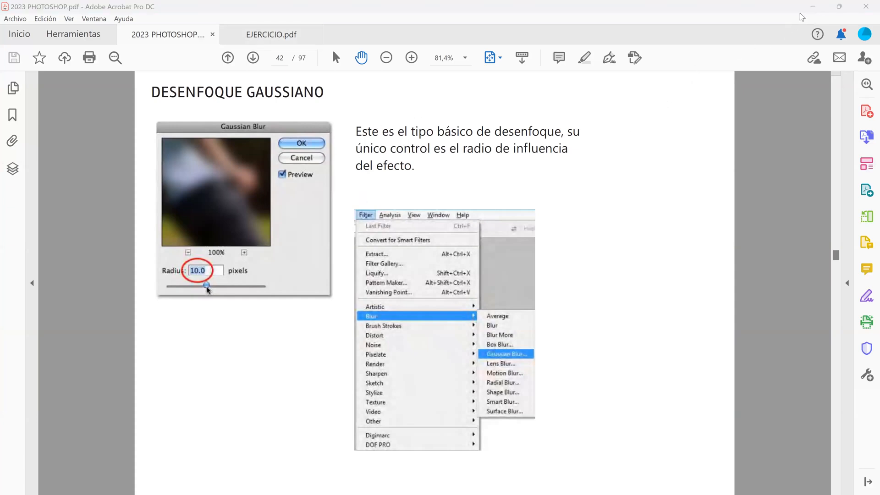
{"action": "left_click", "coordinate": [812, 6]}
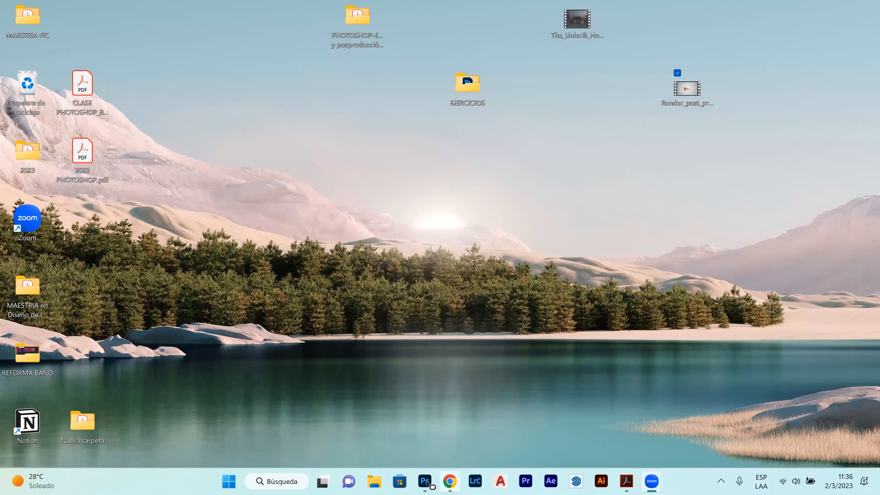
Step: Switch to Photoshop, identify the walking woman's layer by toggling Layer 3's visibility, and rename that layer as persona
{"action": "left_click", "coordinate": [425, 481]}
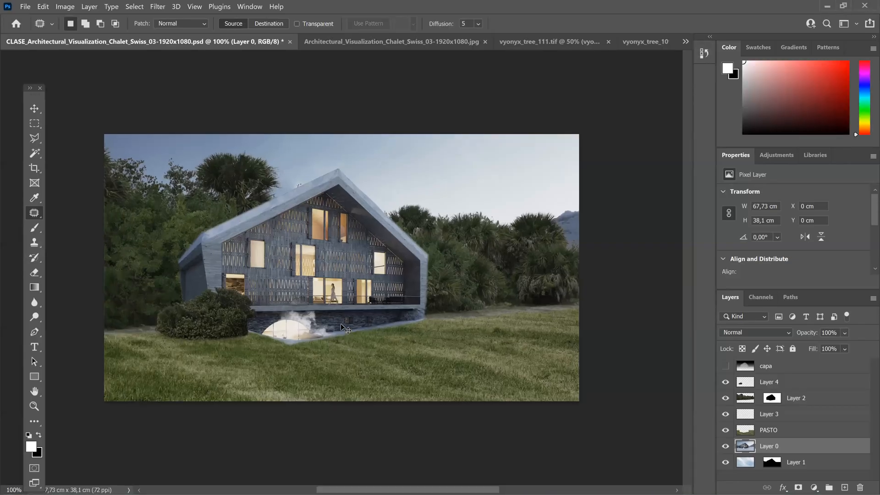
{"action": "scroll", "coordinate": [340, 323], "scroll_direction": "up", "scroll_amount": 4}
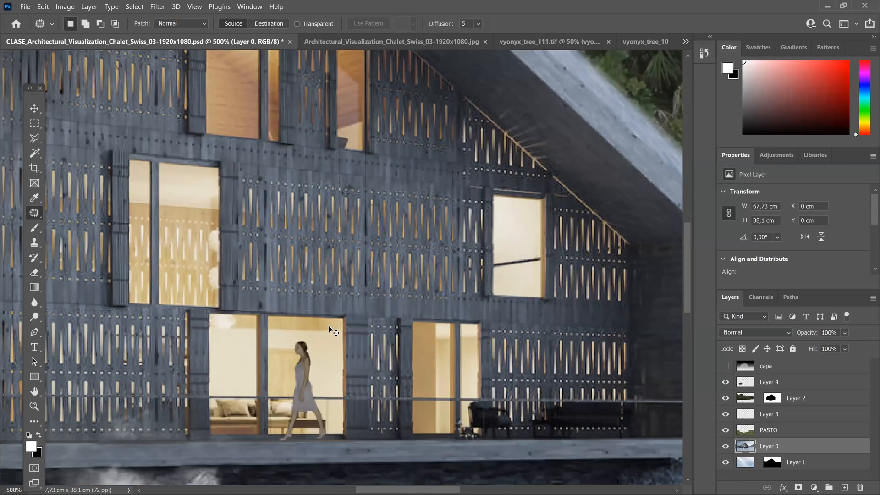
{"action": "left_click_drag", "start_coordinate": [319, 330], "coordinate": [339, 232]}
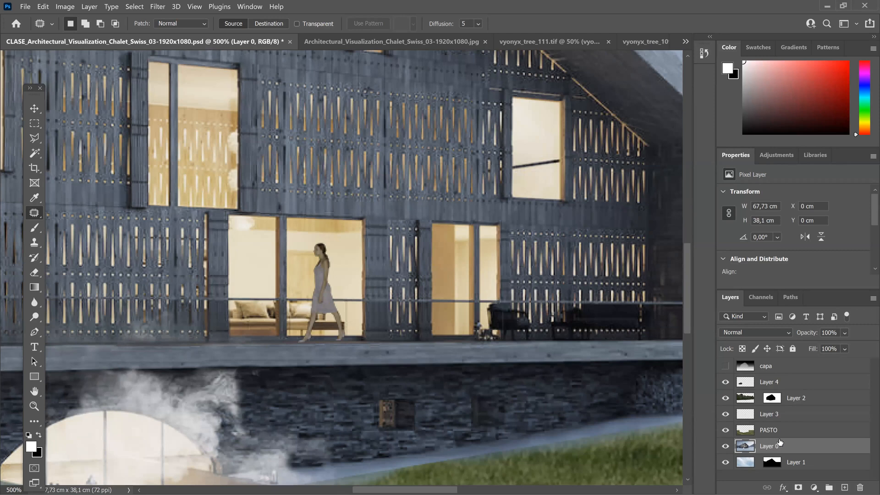
{"action": "left_click", "coordinate": [808, 415]}
{"action": "left_click", "coordinate": [725, 413]}
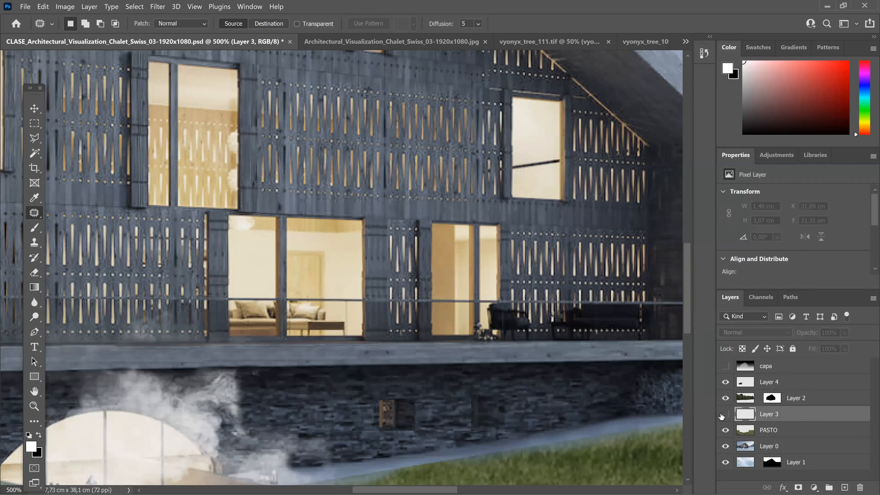
{"action": "left_click", "coordinate": [725, 414]}
{"action": "double_click", "coordinate": [767, 414]}
{"action": "type", "text": "persona"}
{"action": "key", "text": "Return"}
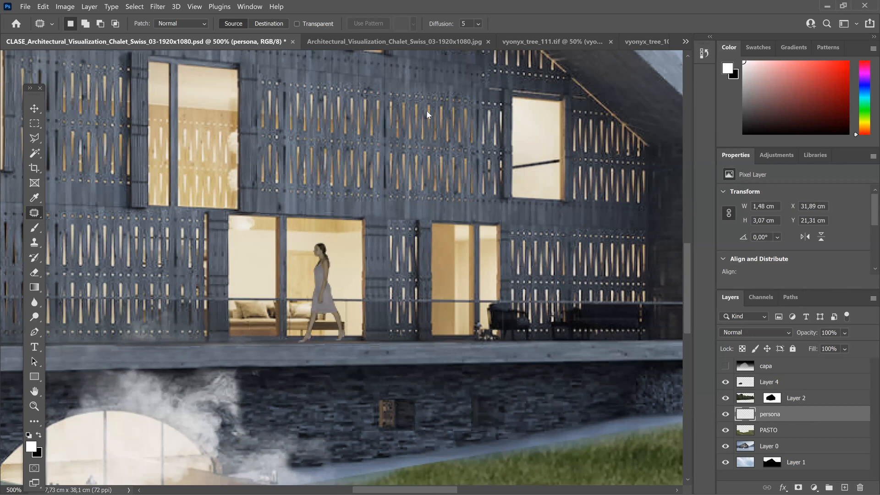
Step: Apply a Gaussian Blur with a radius of 0.6 pixels to the persona layer and check the result on the whole chalet
{"action": "key", "text": "alt+t"}
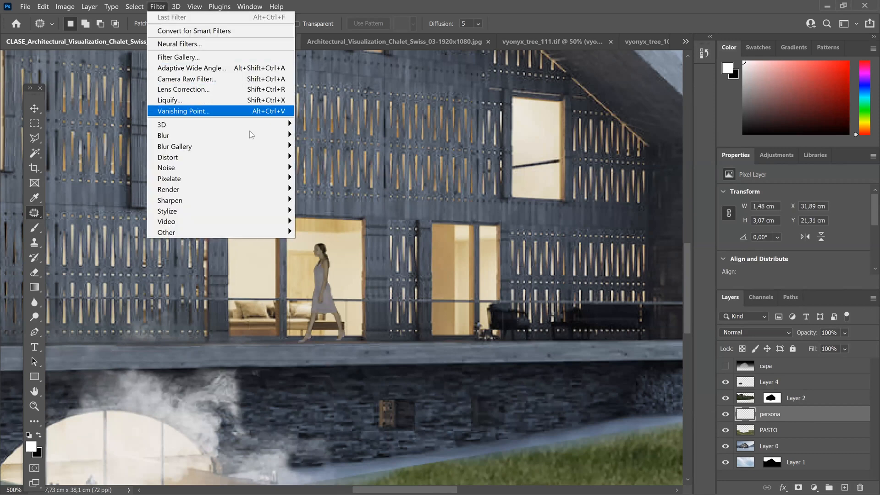
{"action": "mouse_move", "coordinate": [288, 134]}
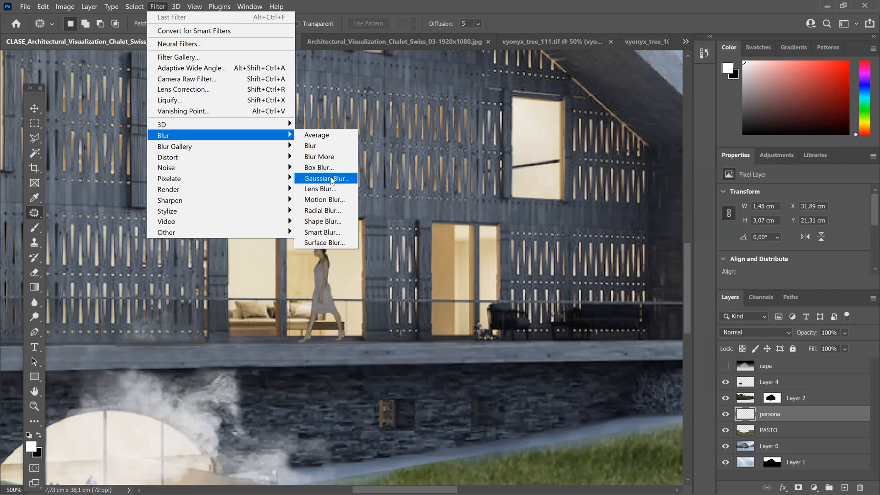
{"action": "left_click", "coordinate": [332, 180]}
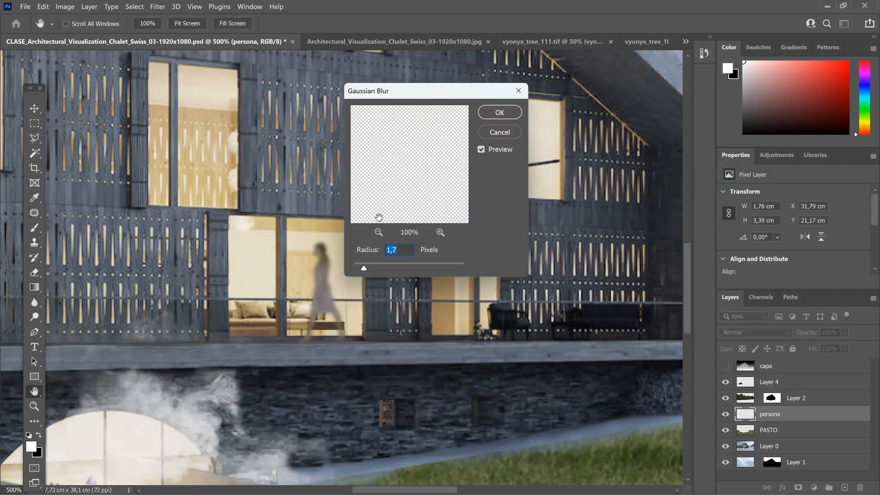
{"action": "left_click_drag", "start_coordinate": [365, 268], "coordinate": [357, 273]}
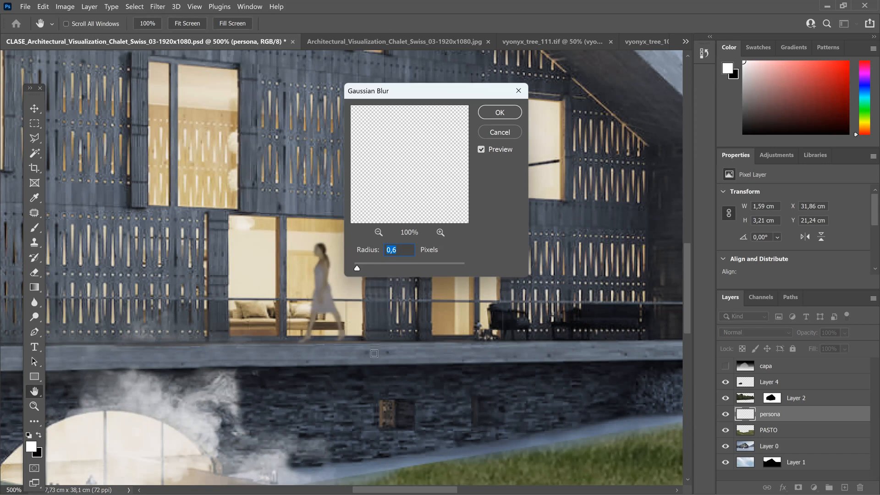
{"action": "left_click", "coordinate": [506, 117]}
{"action": "key", "text": "j"}
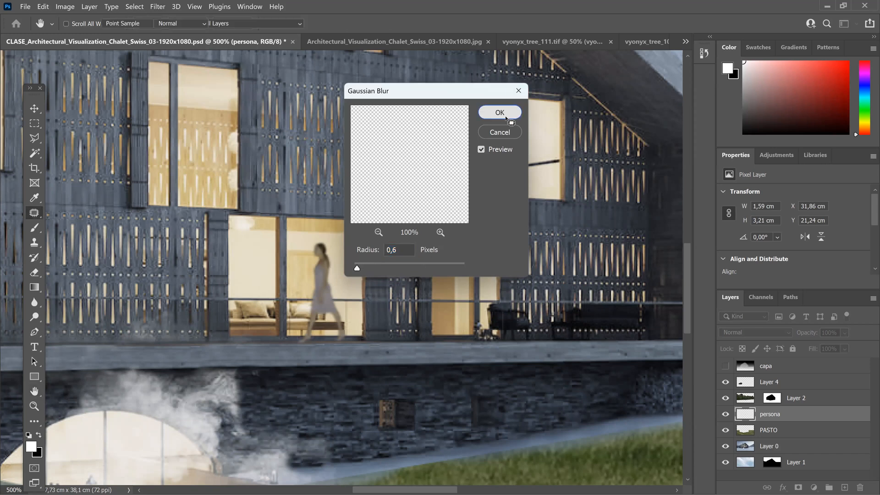
{"action": "key", "text": "ctrl+minus"}
{"action": "key", "text": "ctrl+minus"}
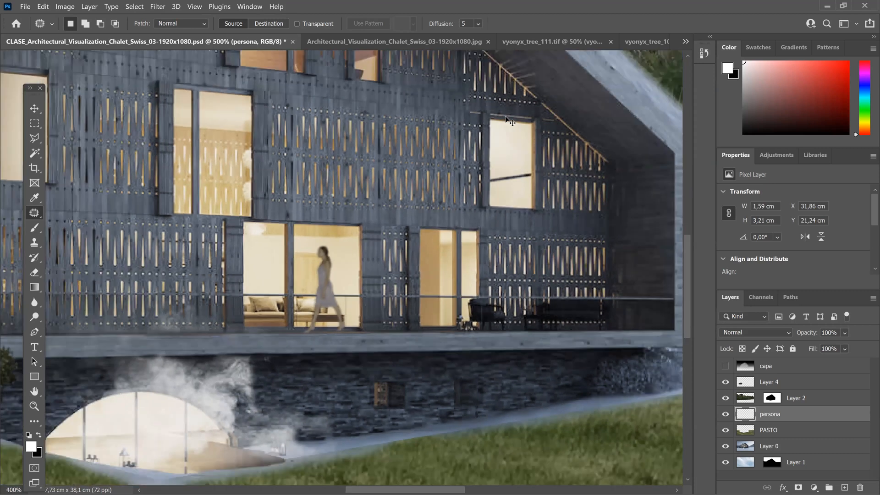
{"action": "key", "text": "ctrl+minus"}
{"action": "key", "text": "ctrl+minus"}
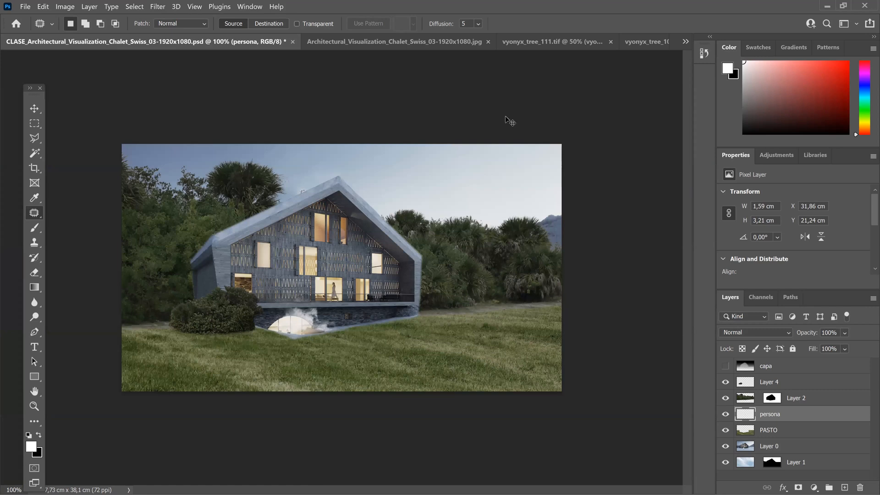
{"action": "key", "text": "ctrl+plus"}
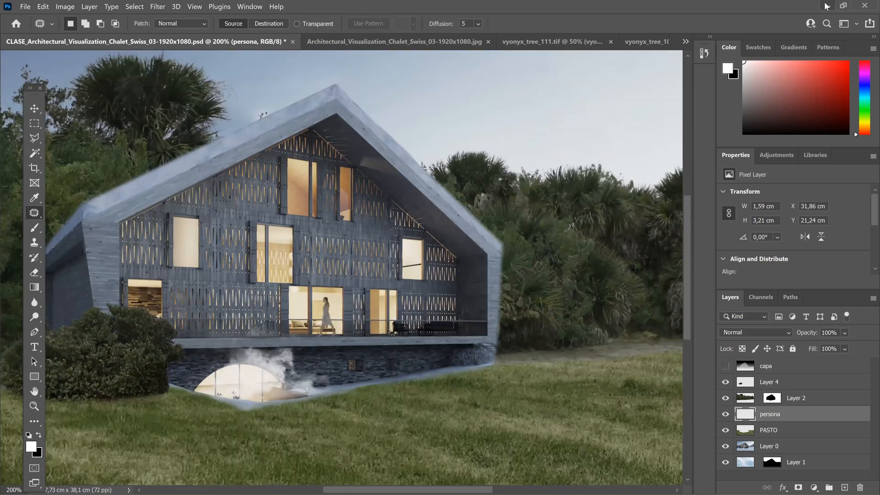
Step: Switch to 2023 PHOTOSHOP.pdf in Adobe Acrobat, show it full screen, and advance to the Gaussian blur before-and-after example
{"action": "left_click", "coordinate": [825, 4]}
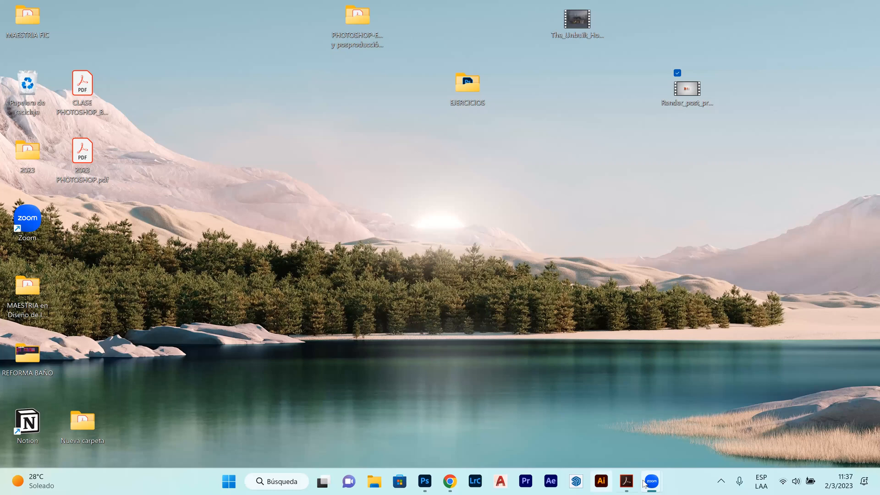
{"action": "mouse_move", "coordinate": [636, 483]}
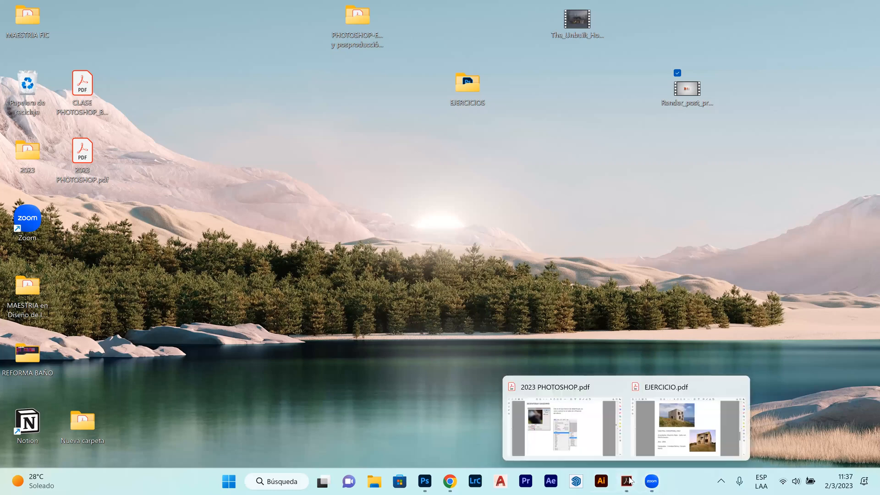
{"action": "left_click", "coordinate": [622, 419]}
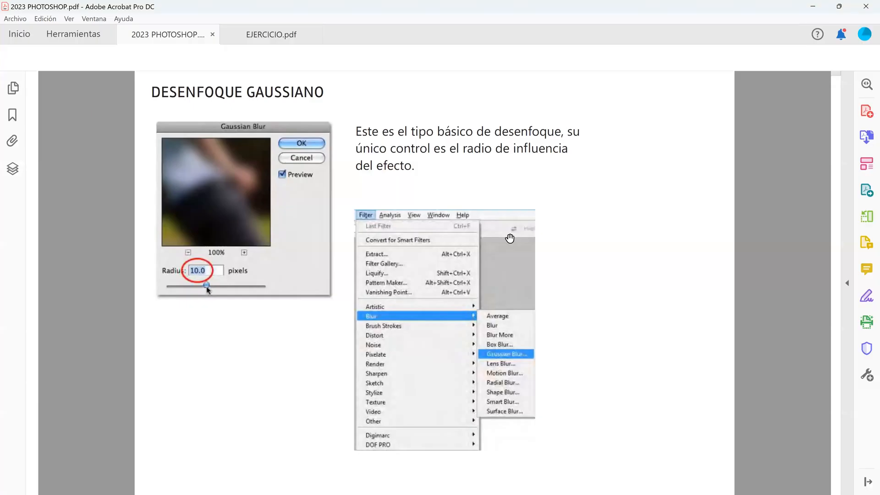
{"action": "left_click", "coordinate": [68, 18]}
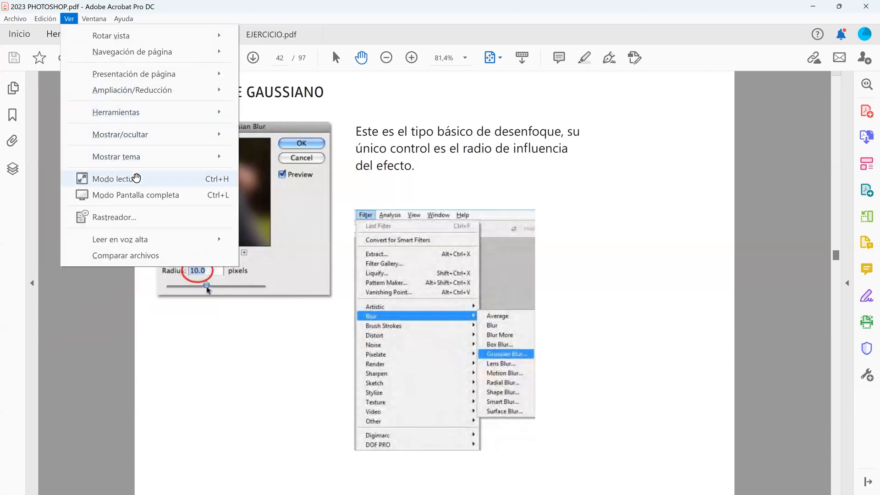
{"action": "left_click", "coordinate": [156, 193]}
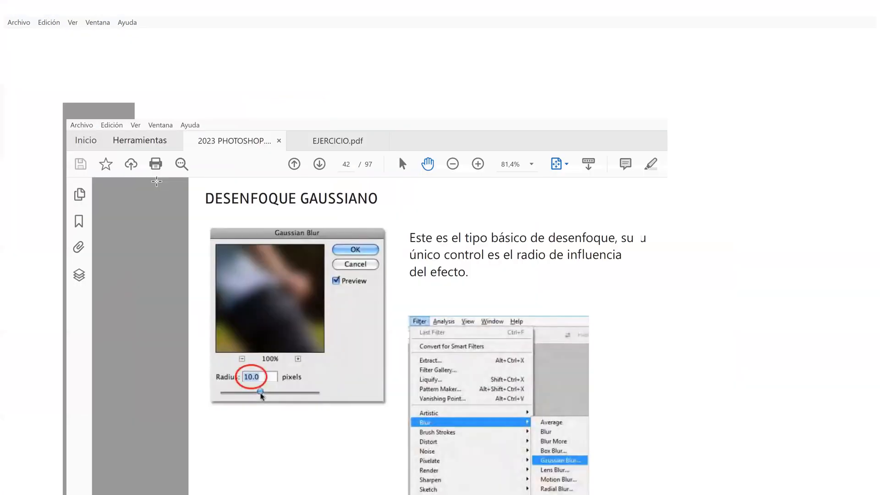
{"action": "scroll", "coordinate": [157, 182], "scroll_direction": "down", "scroll_amount": 1}
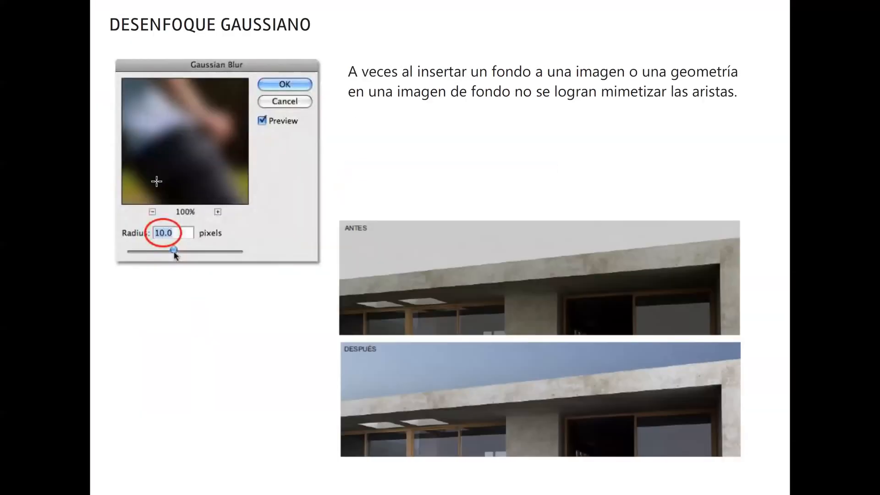